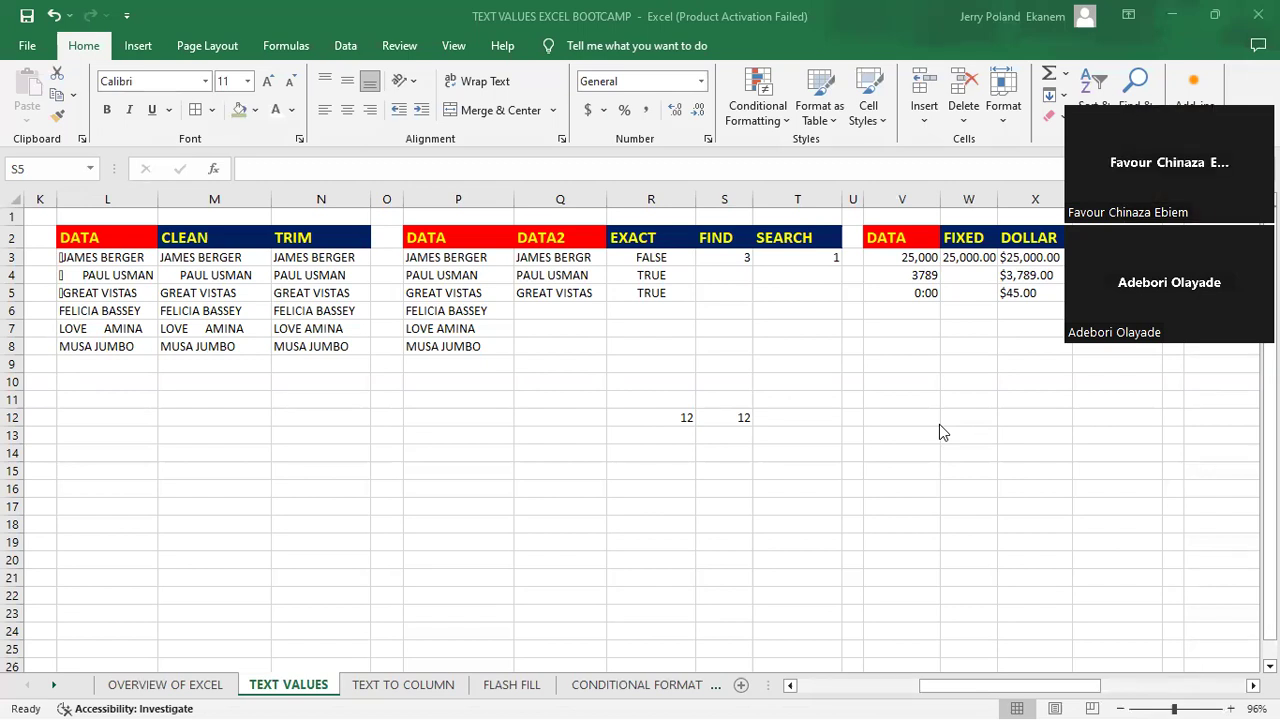
- Clear the existing formula from cell S3 in the FIND column
click(939, 424)
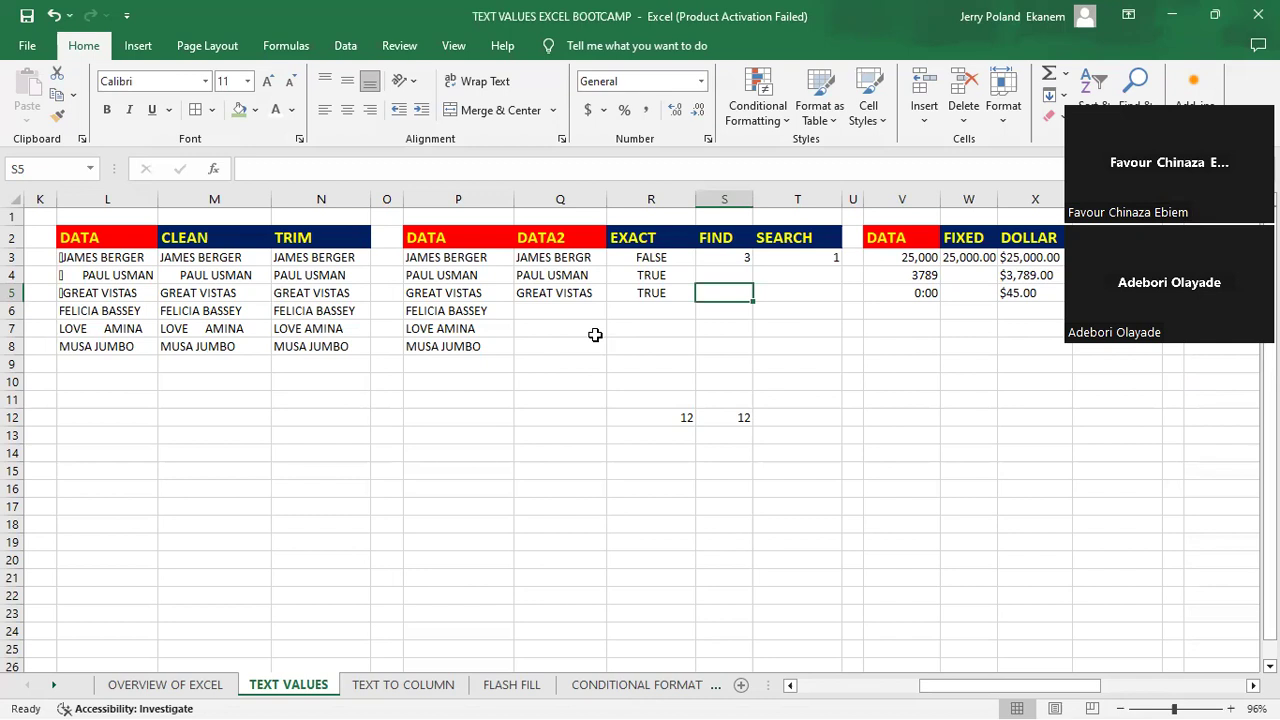
click(731, 257)
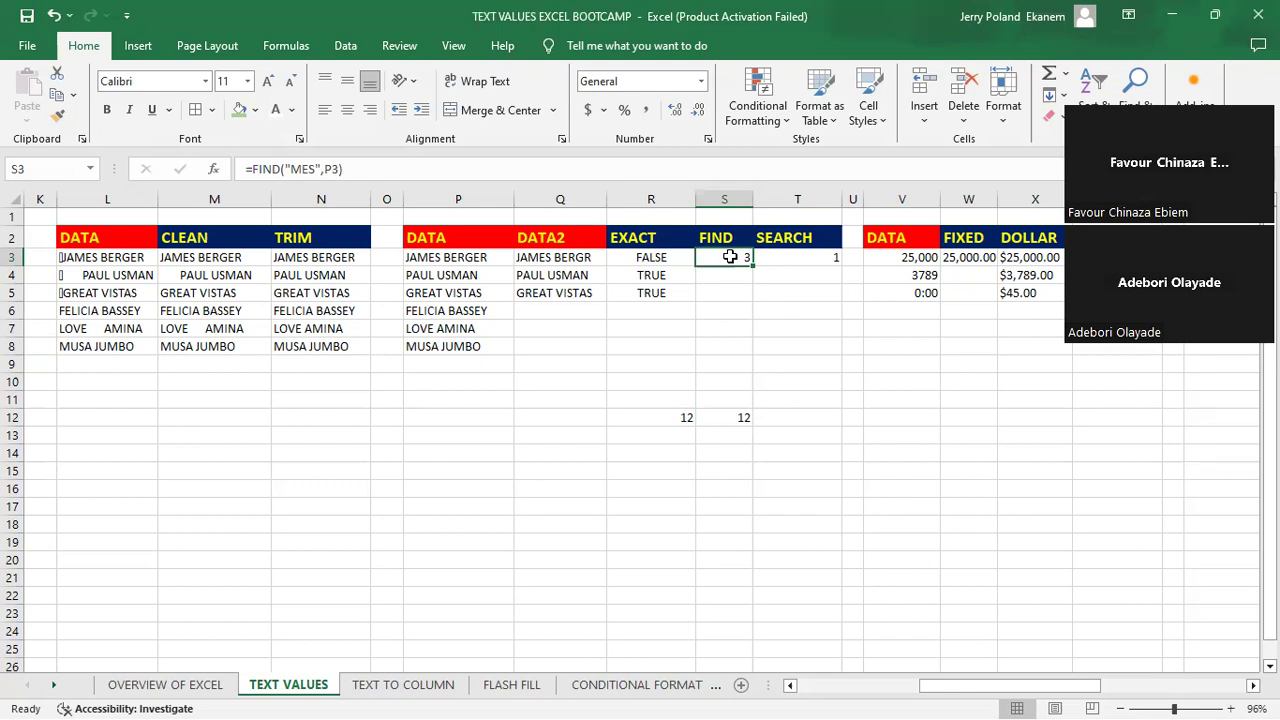
click(731, 292)
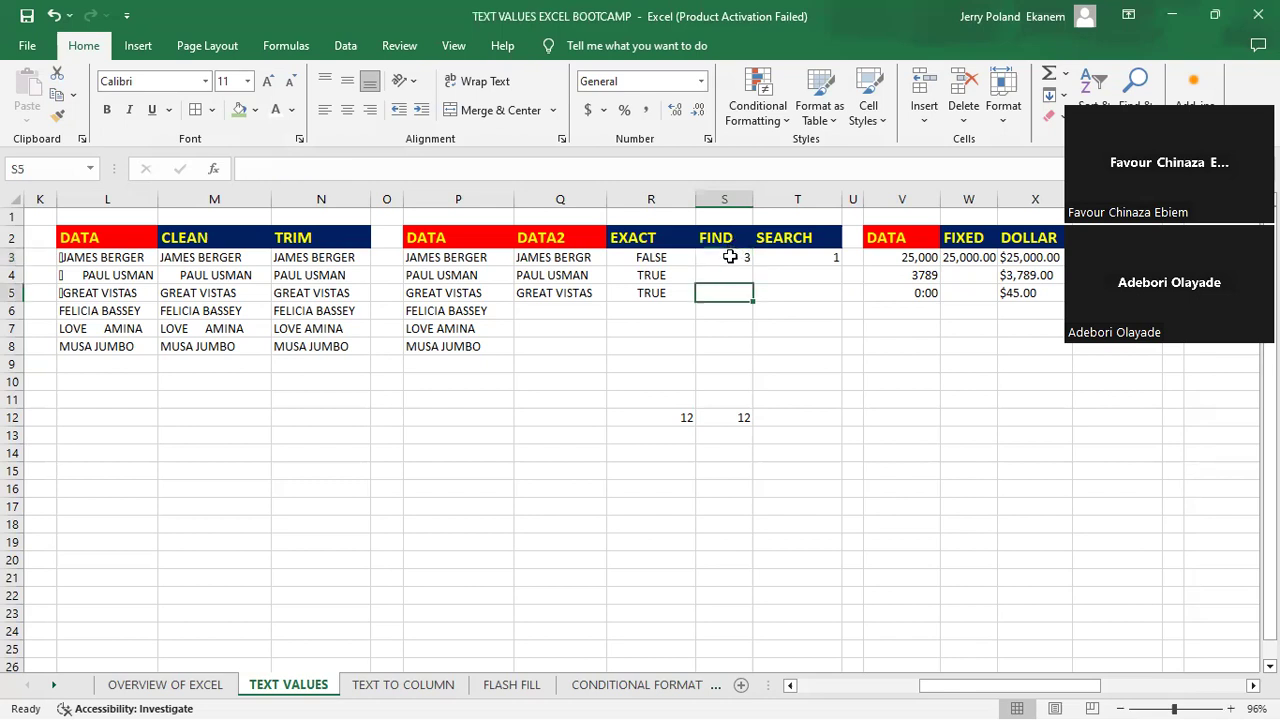
click(730, 260)
key(BackSpace)
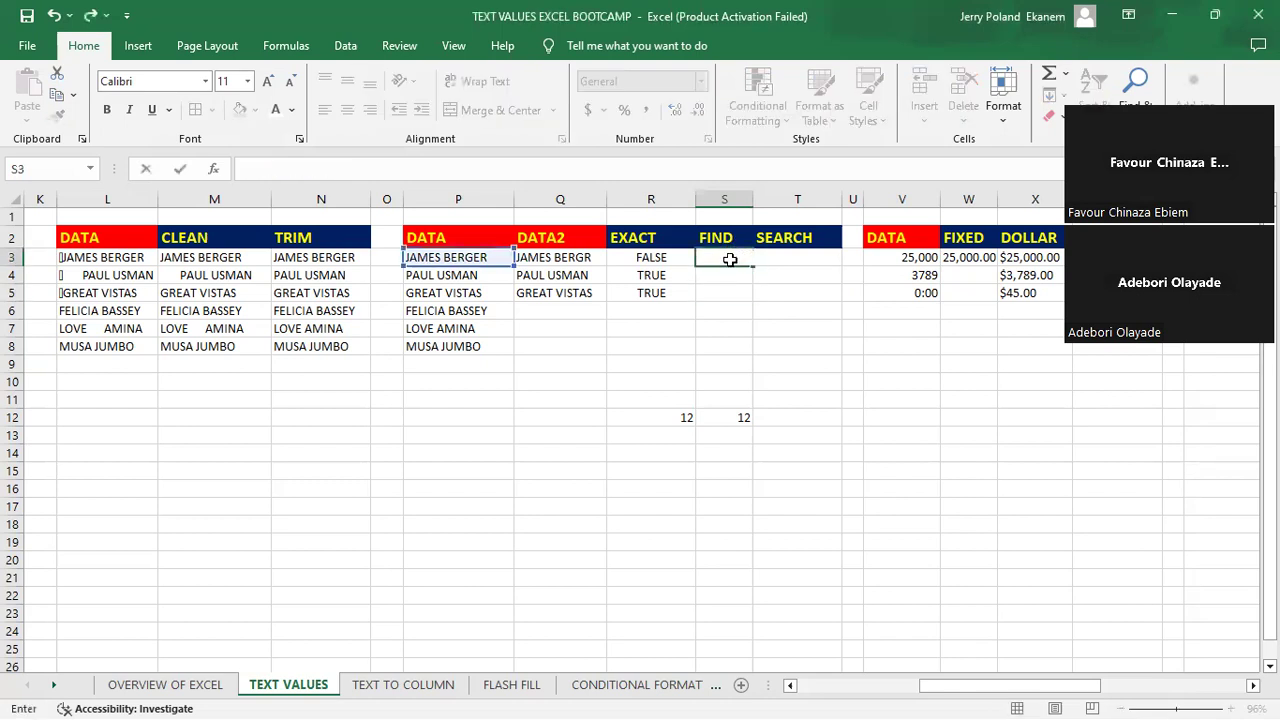
key(Return)
click(730, 260)
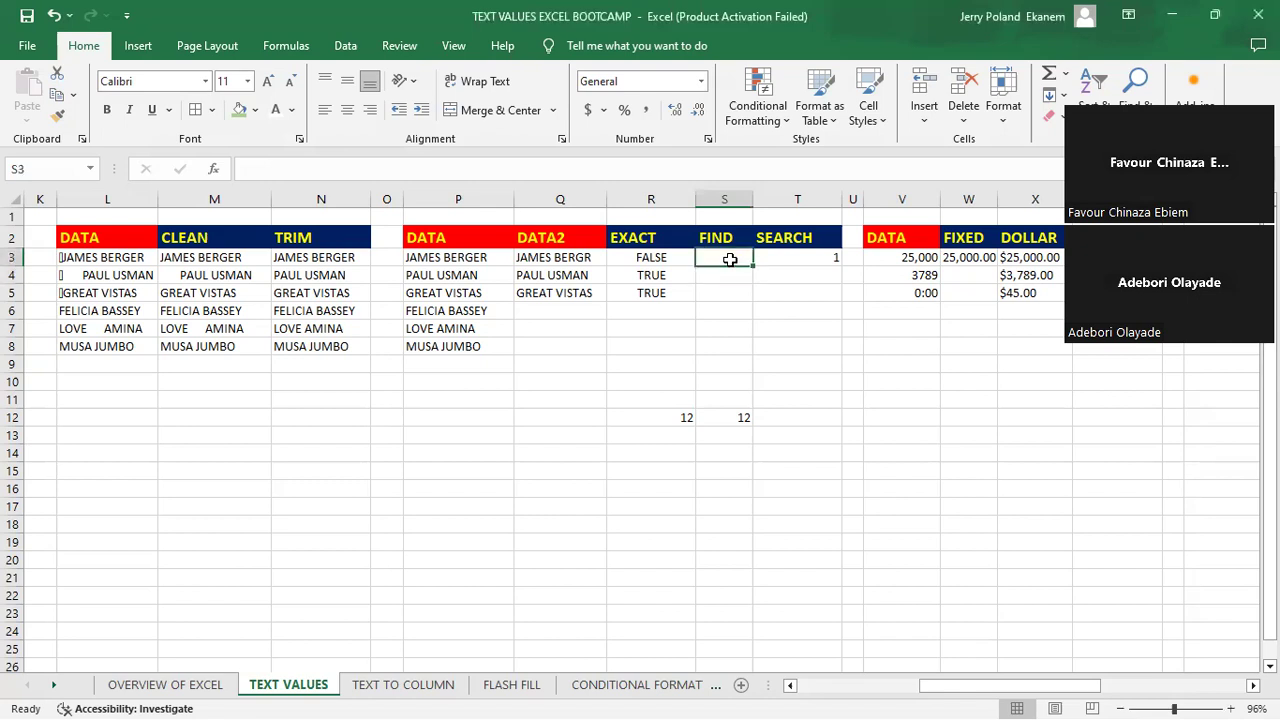
- Enter =FIND("BER",P3) in cell S3 to locate "BER" within the first DATA entry
text(=)
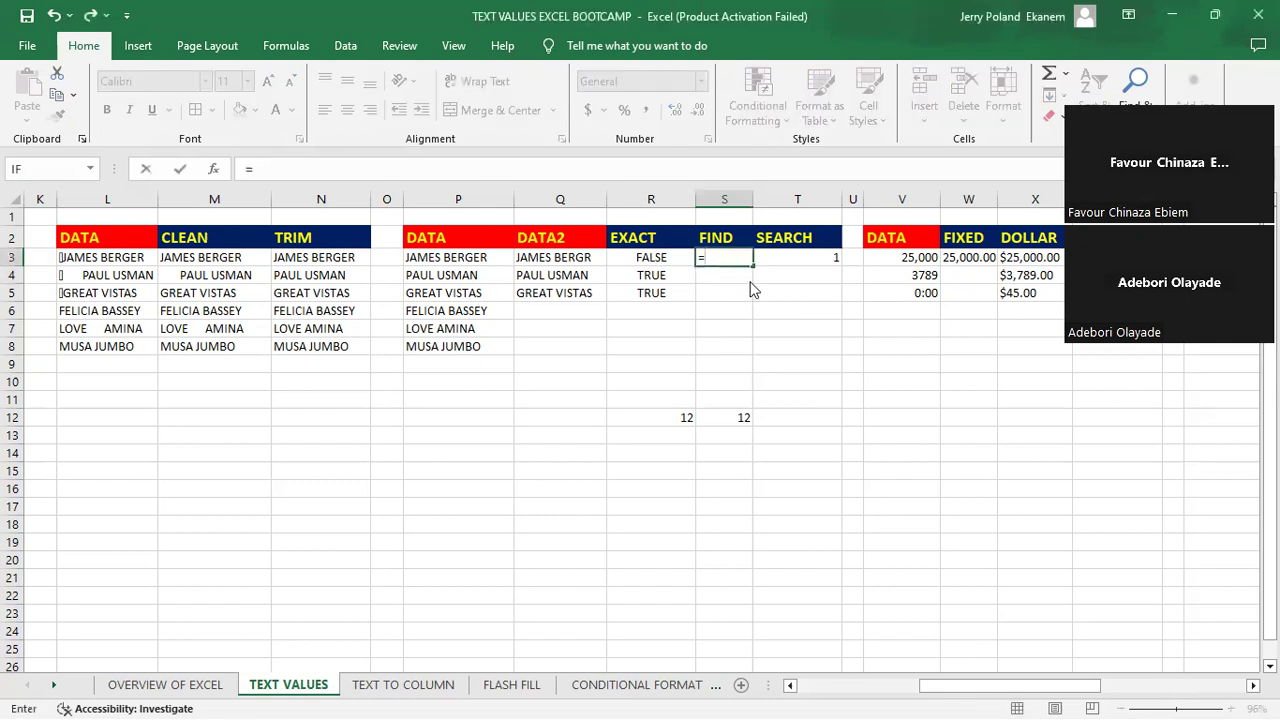
text(FIN)
key(Tab)
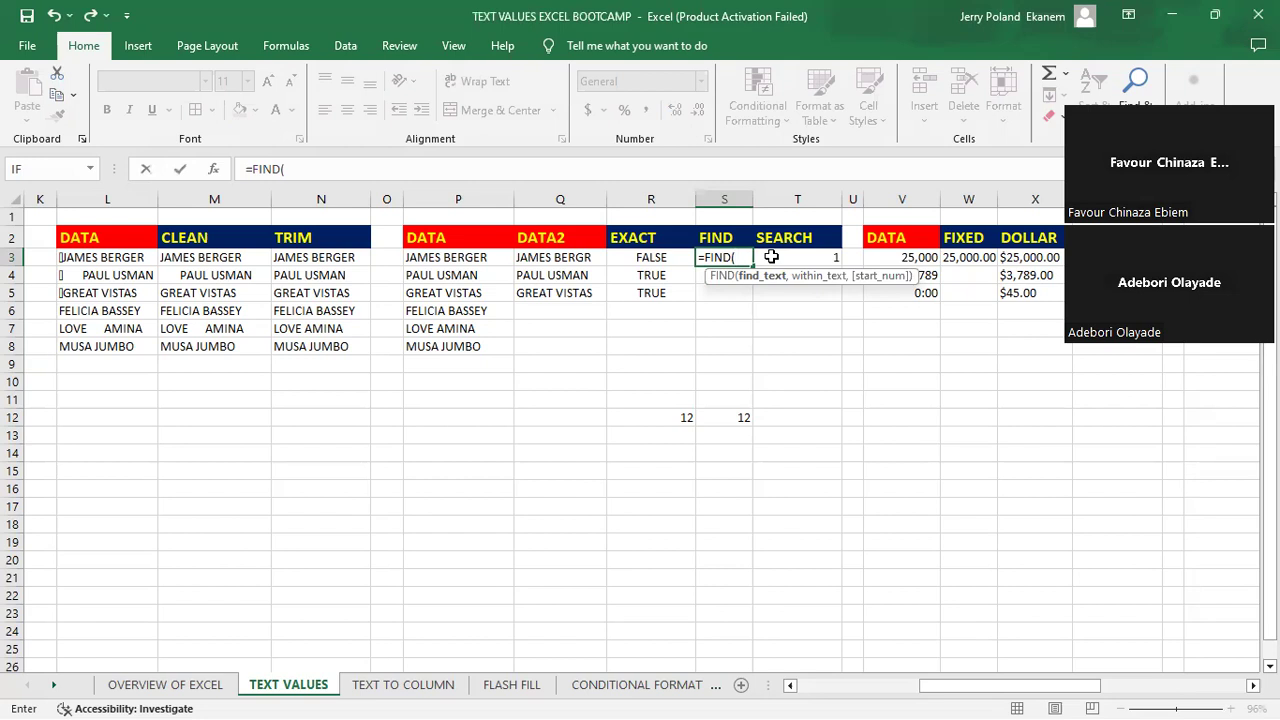
text("BER",)
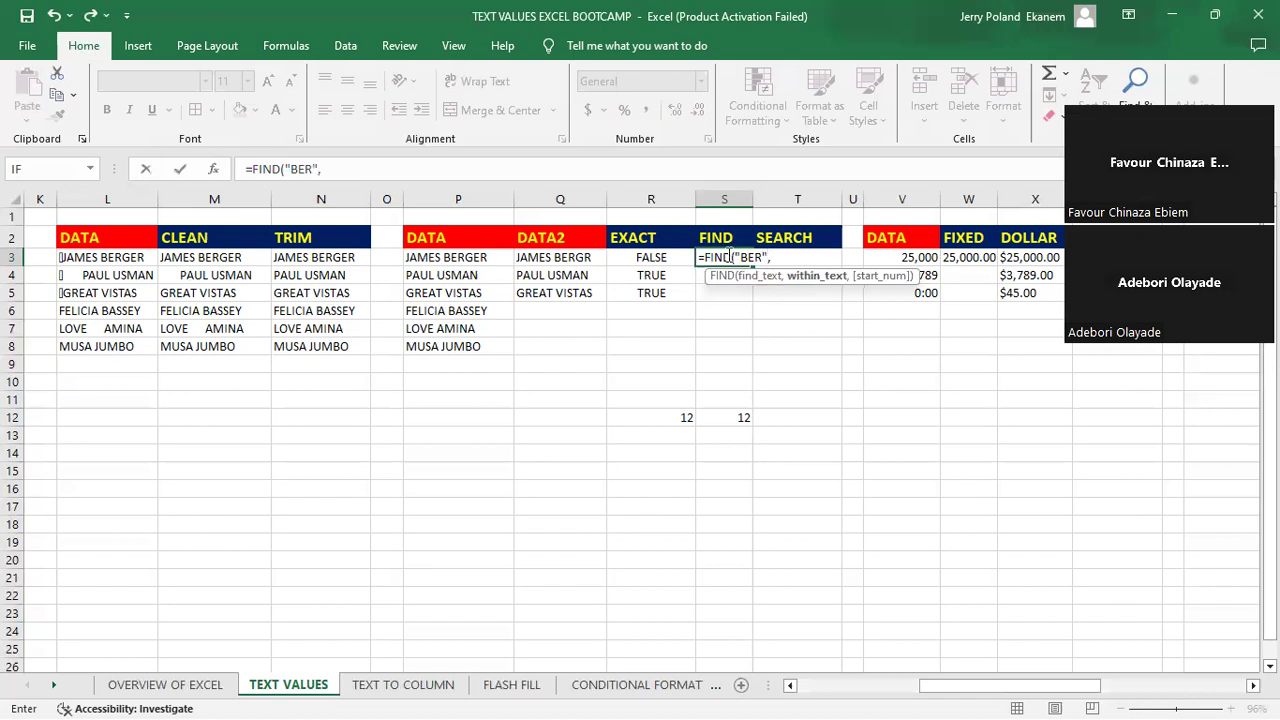
click(566, 257)
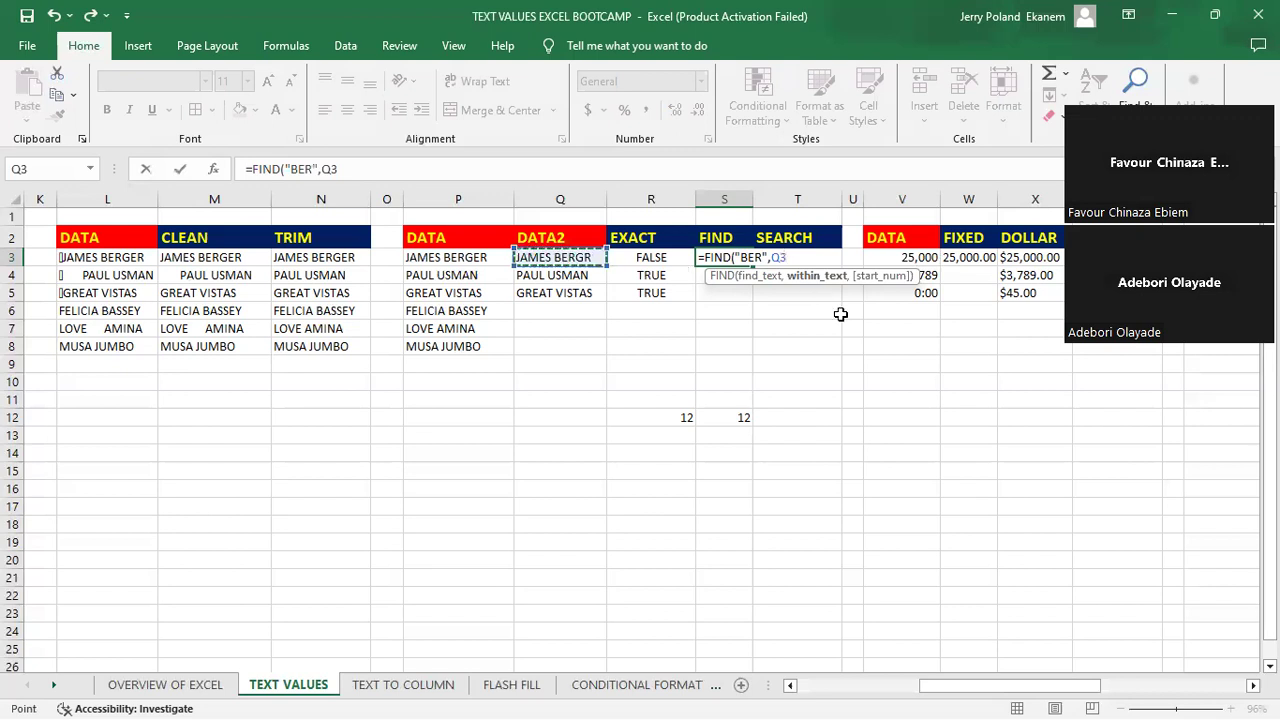
key(BackSpace)
key(BackSpace)
click(470, 257)
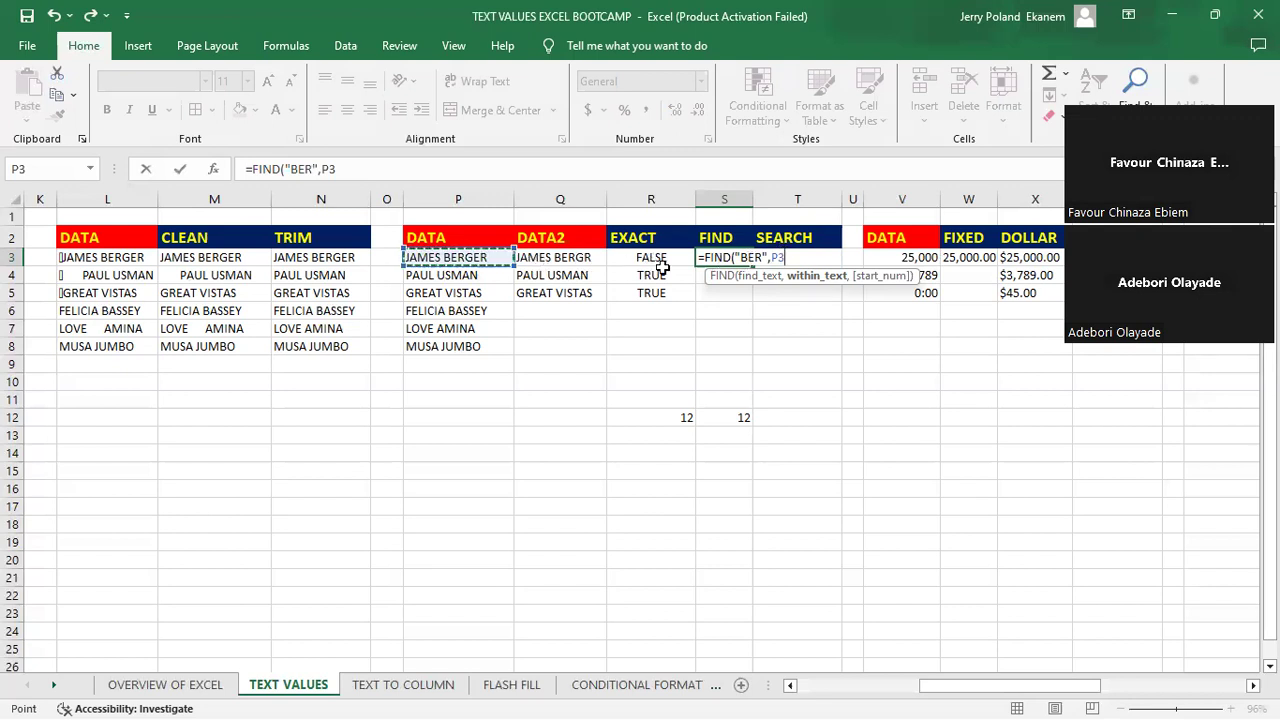
key(Return)
click(732, 257)
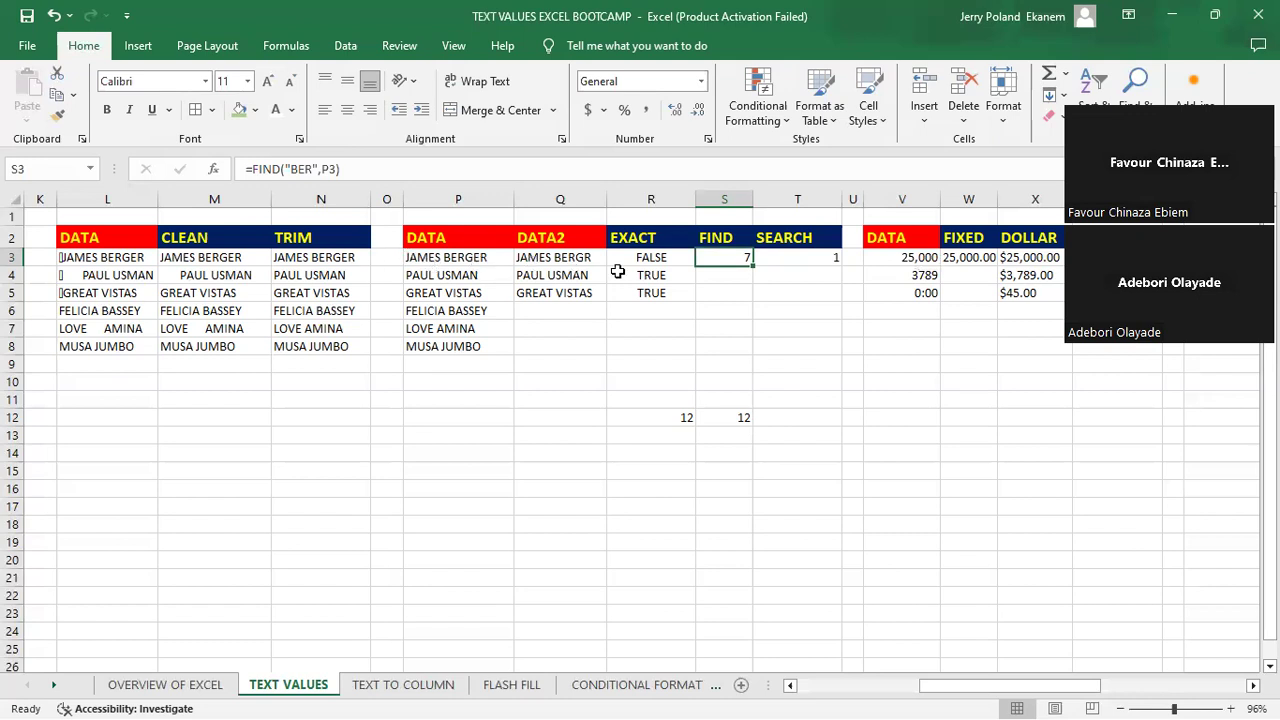
click(919, 402)
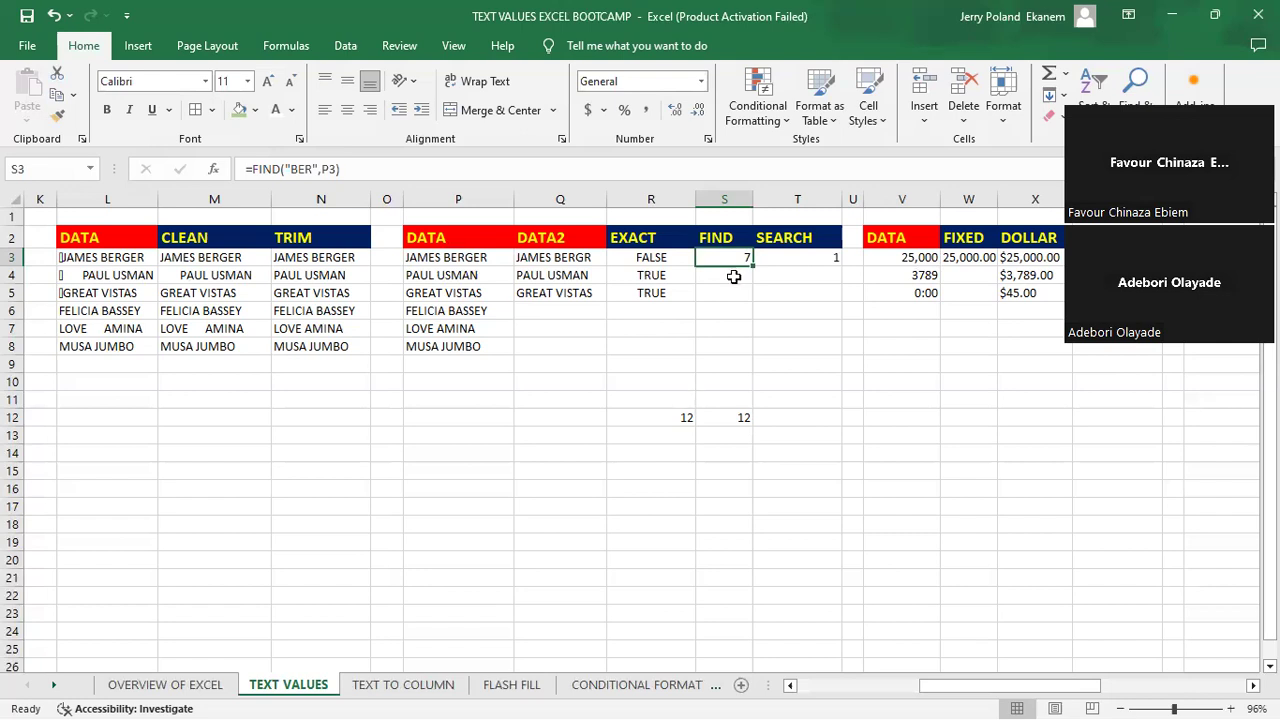
- Clear cell S3 and rebuild its formula as =FIND("BER",P3)
key(BackSpace)
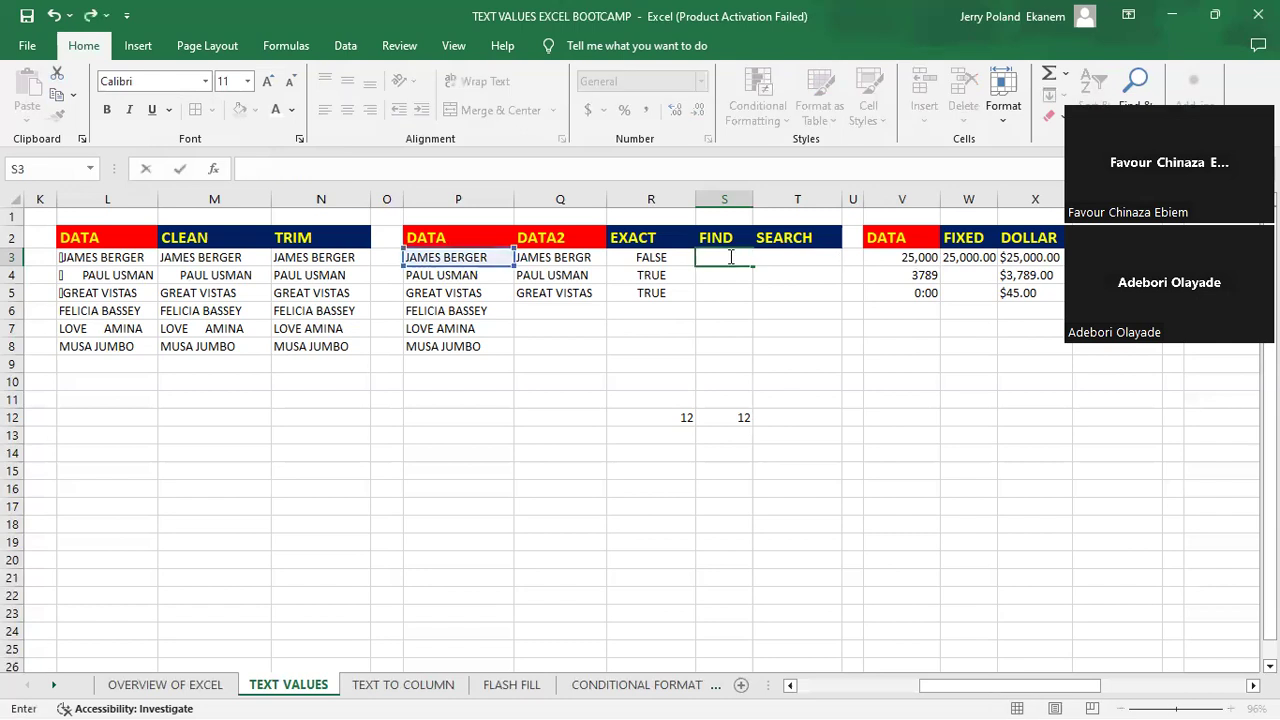
key(Return)
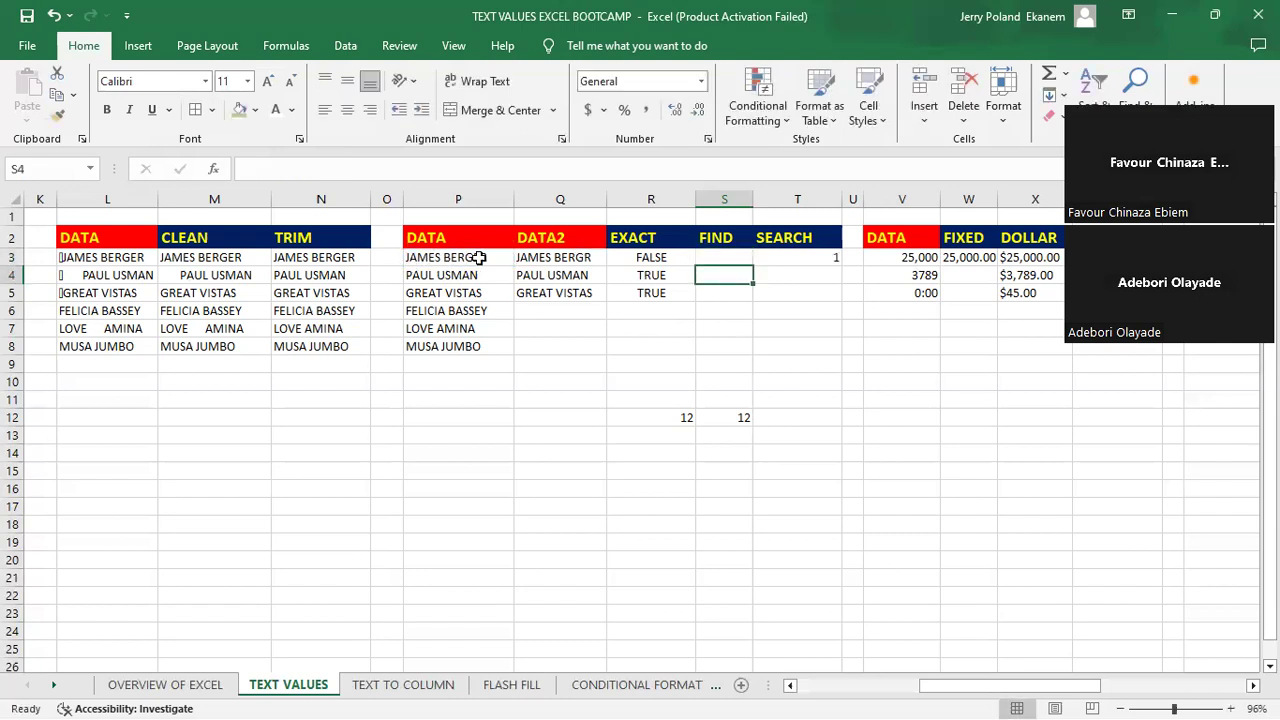
click(734, 257)
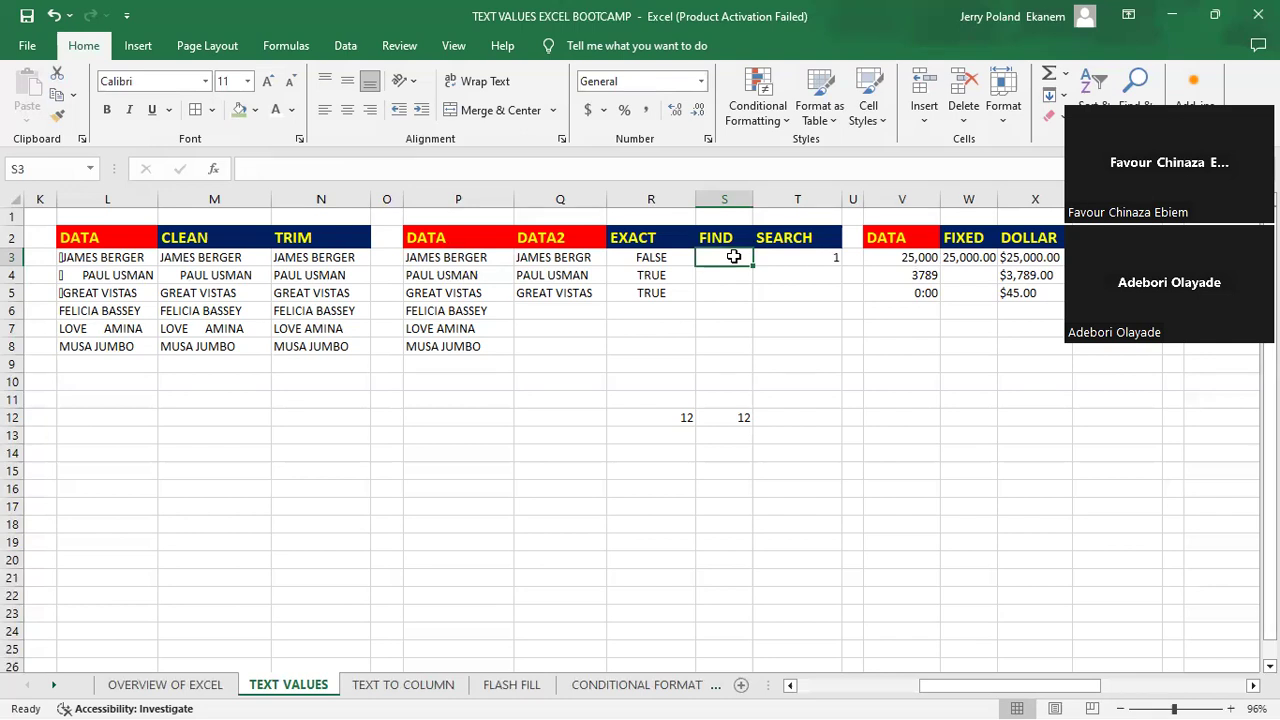
text(=)
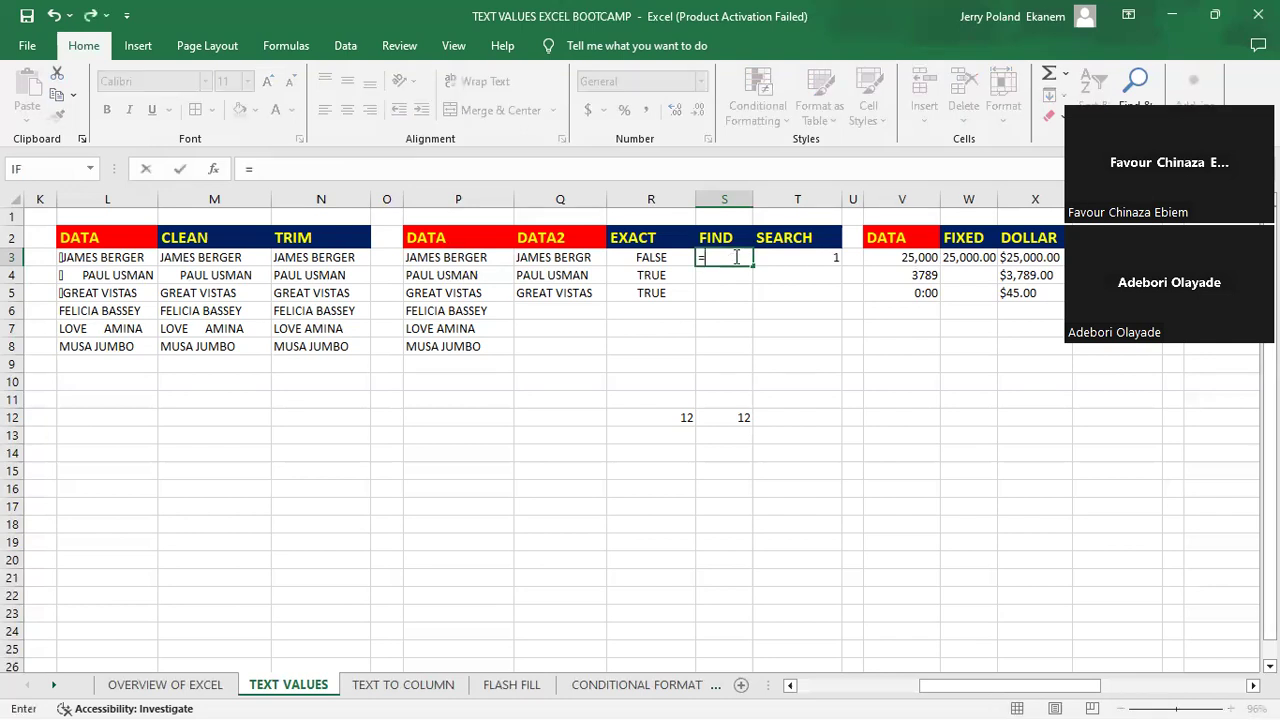
text(FIN)
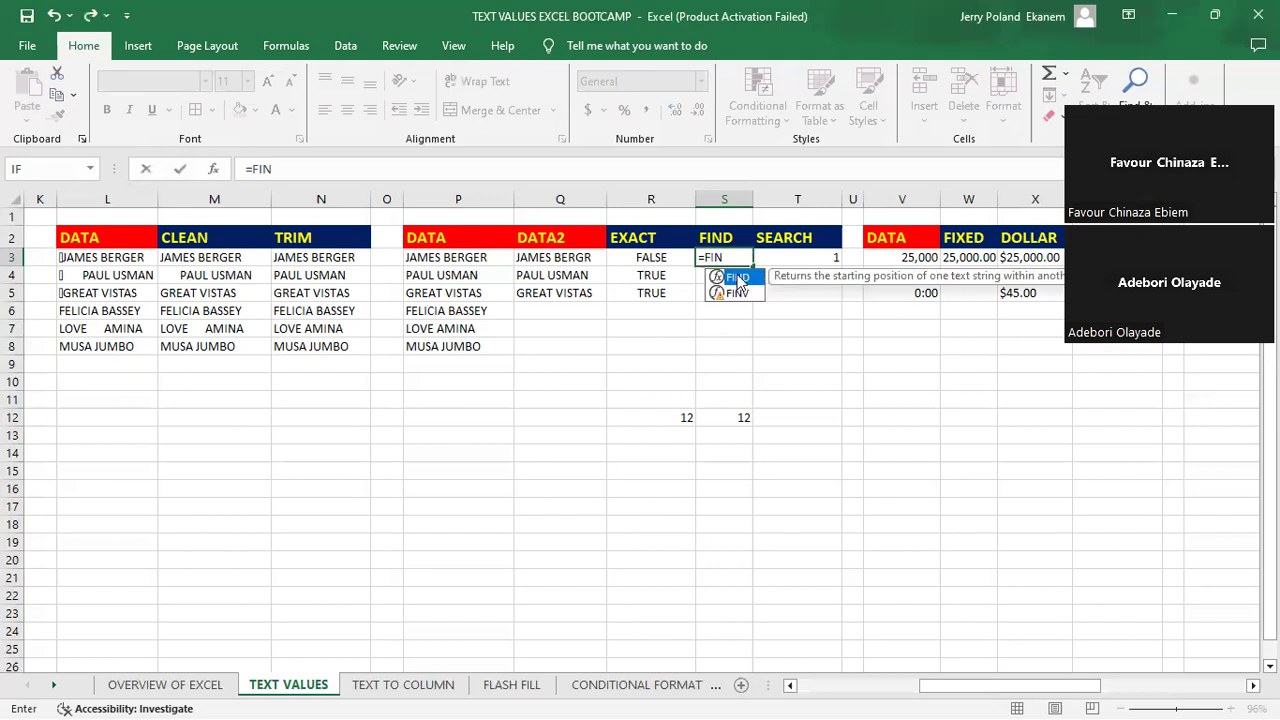
double_click(739, 279)
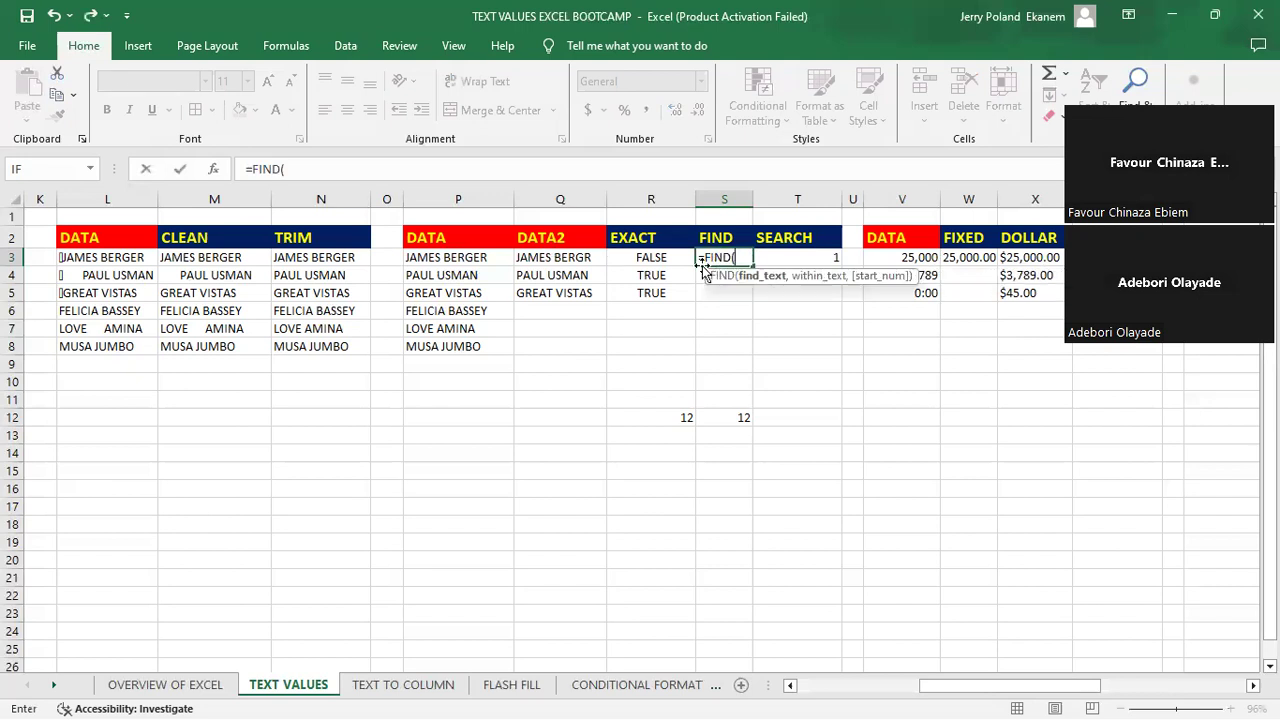
text("BER",)
click(428, 257)
key(Return)
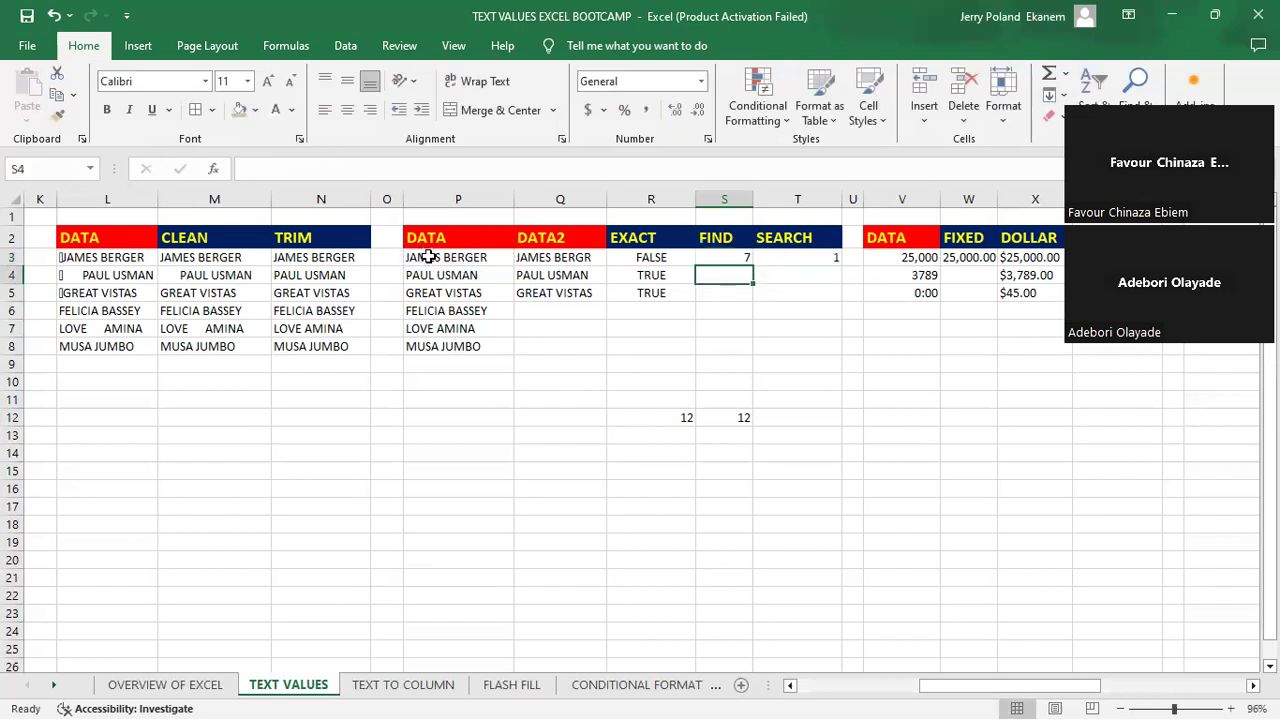
- Change the search text in S3's FIND formula to "BEr" to test case sensitivity
click(730, 258)
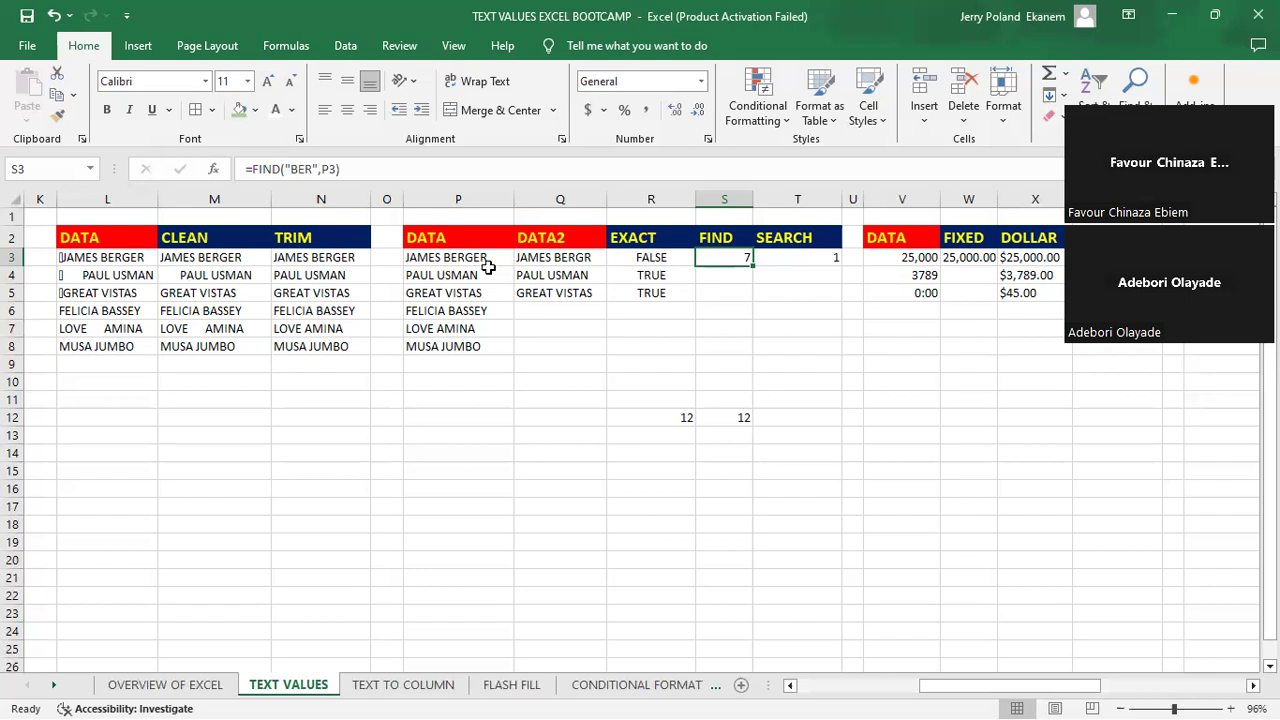
double_click(722, 256)
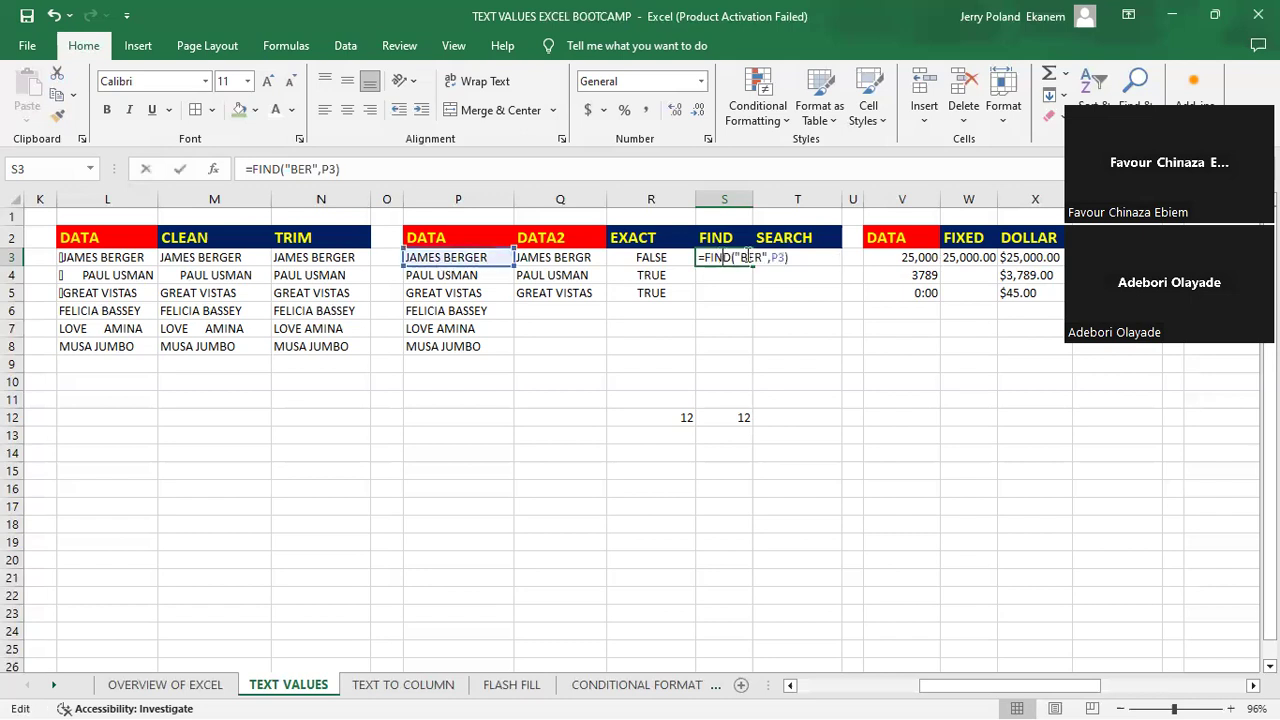
click(763, 257)
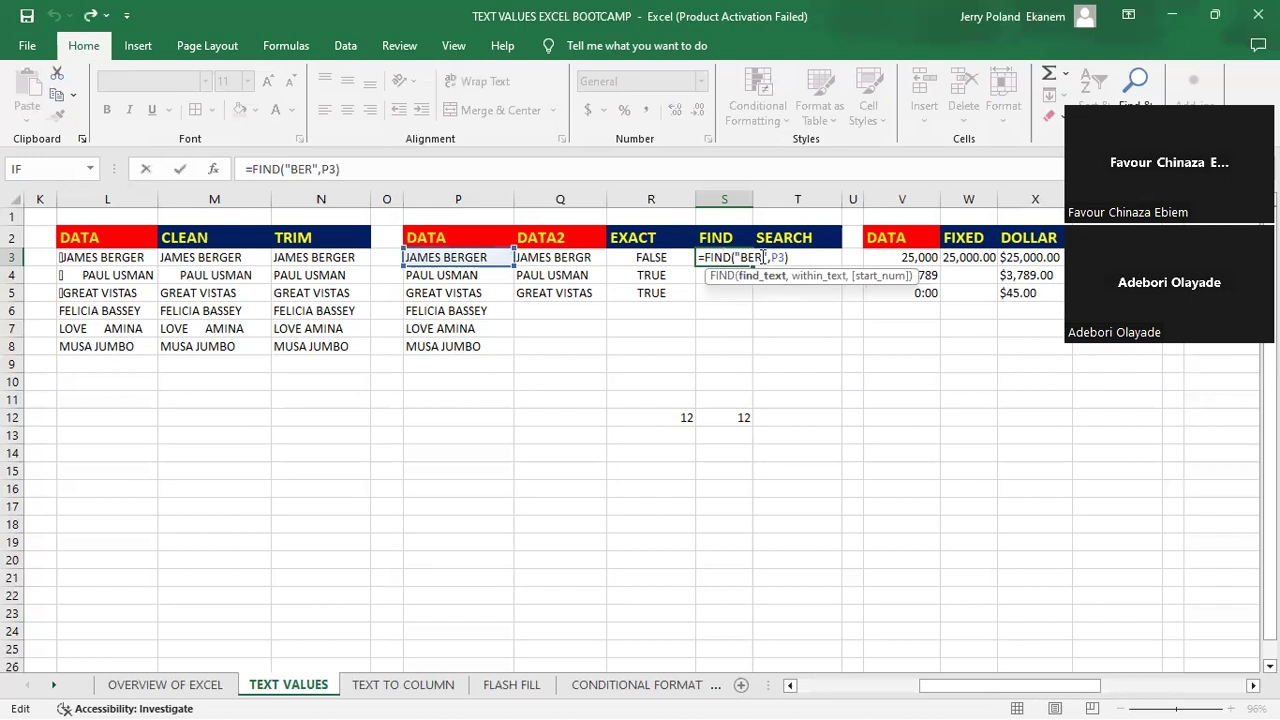
key(BackSpace)
text(r)
key(Return)
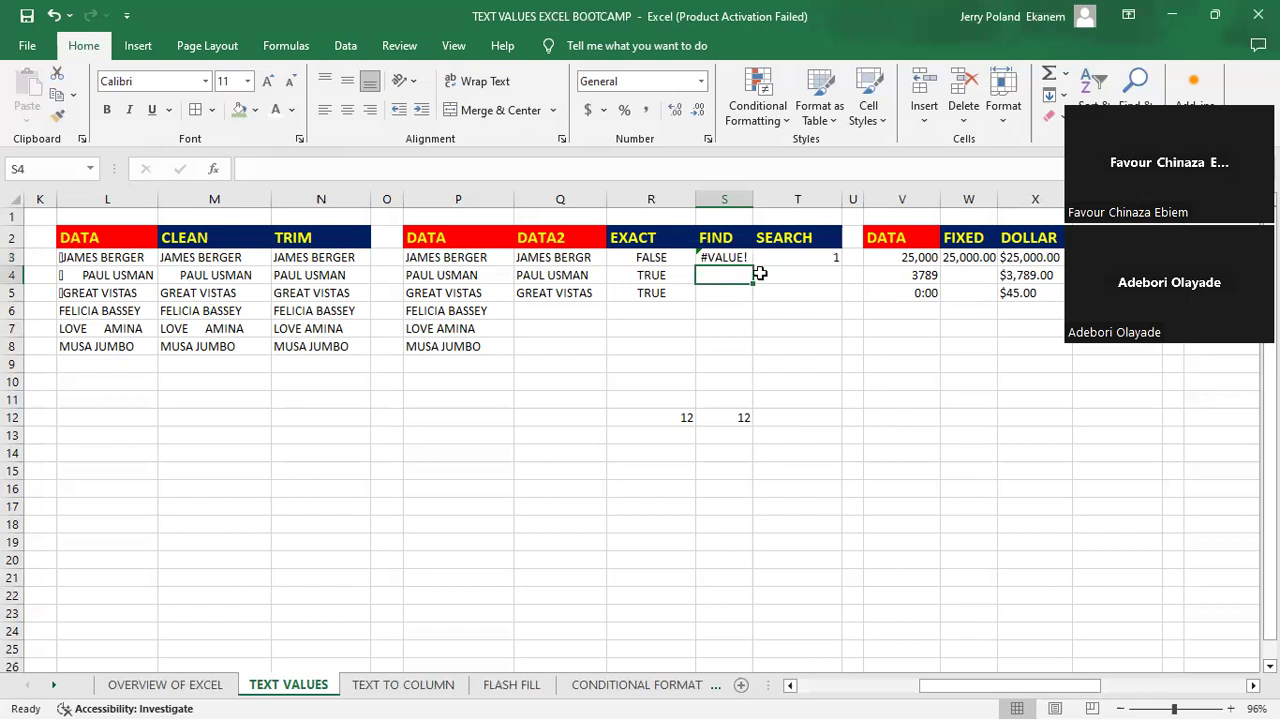
- Restore the search text in S3's FIND formula to uppercase "BER"
click(733, 256)
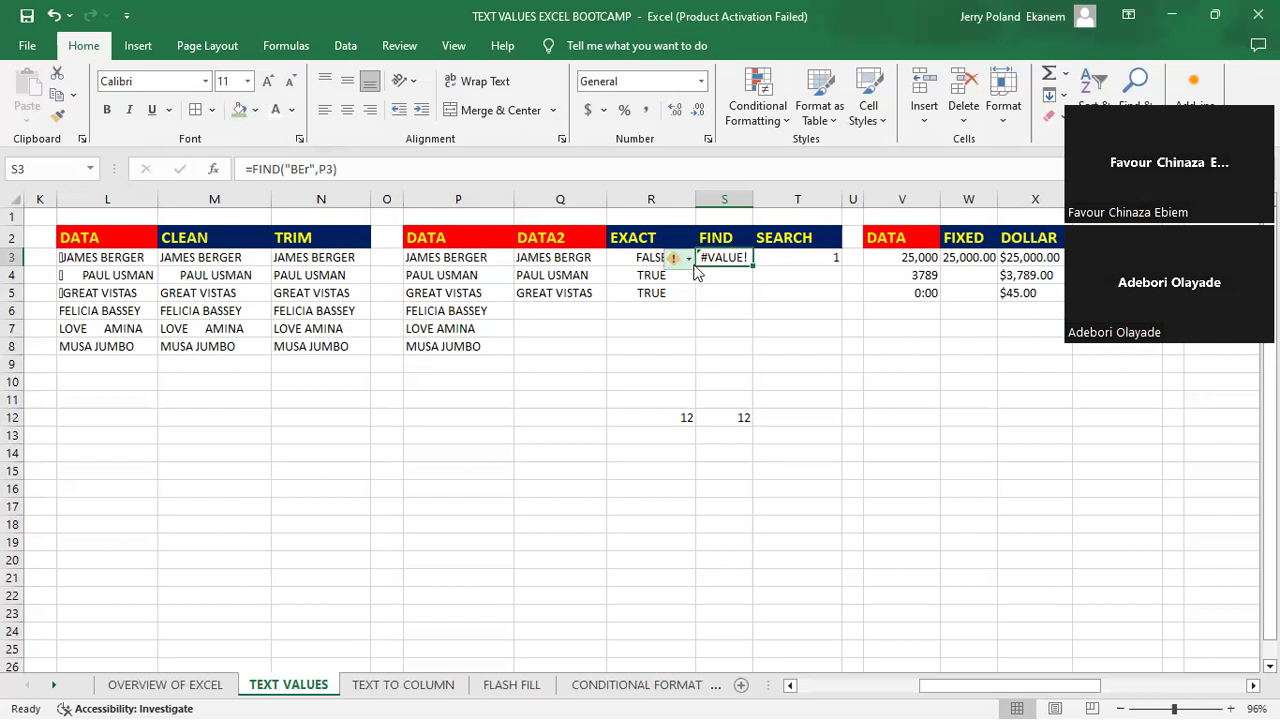
mouse_move(697, 272)
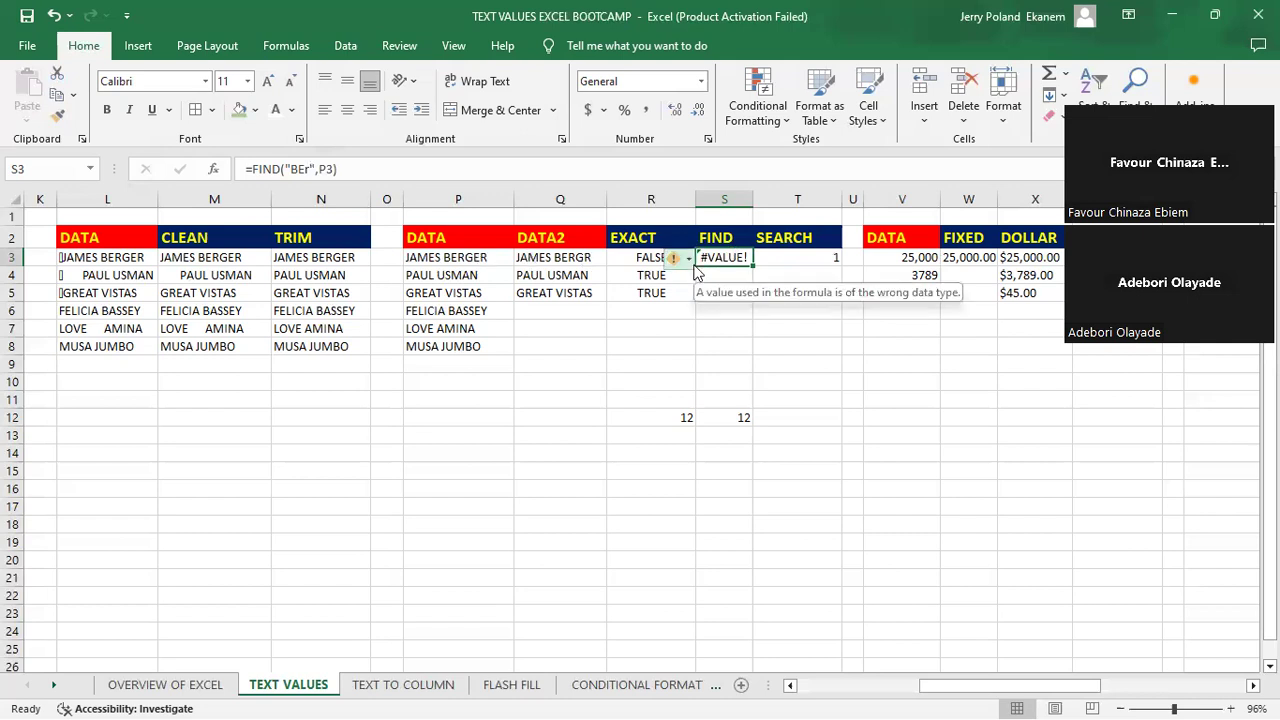
click(313, 170)
key(BackSpace)
text(R)
key(Return)
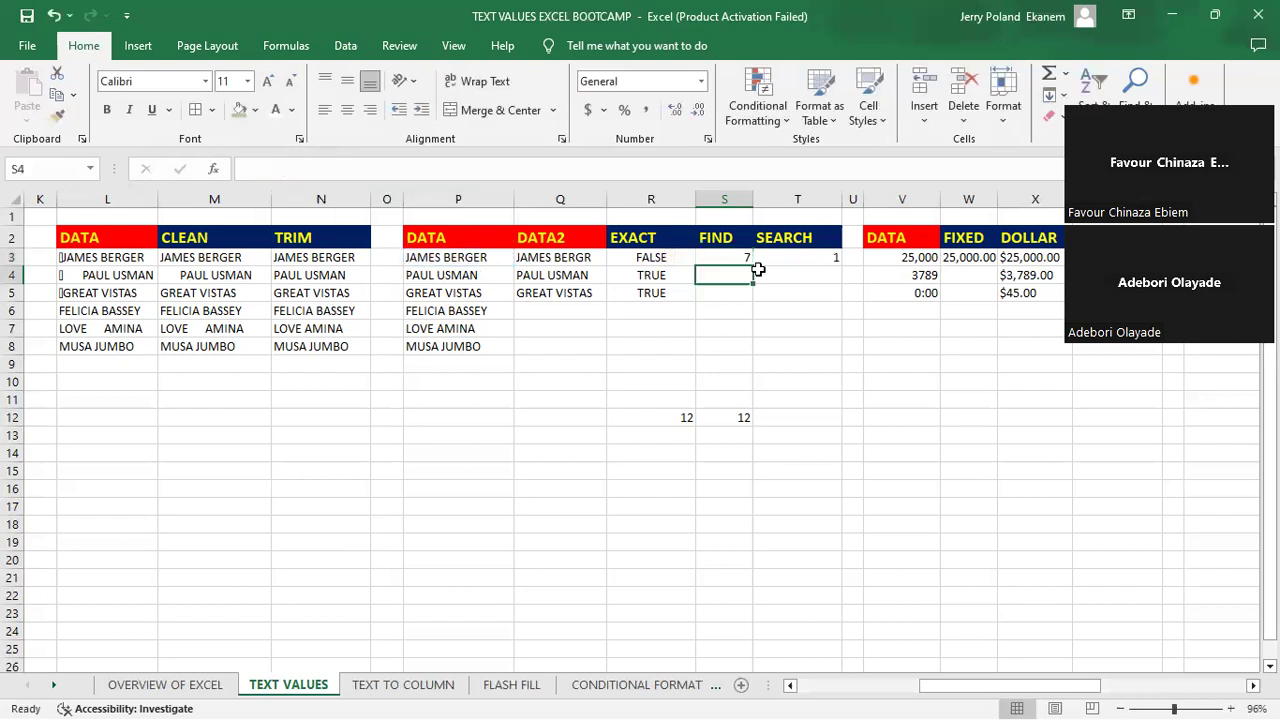
click(728, 258)
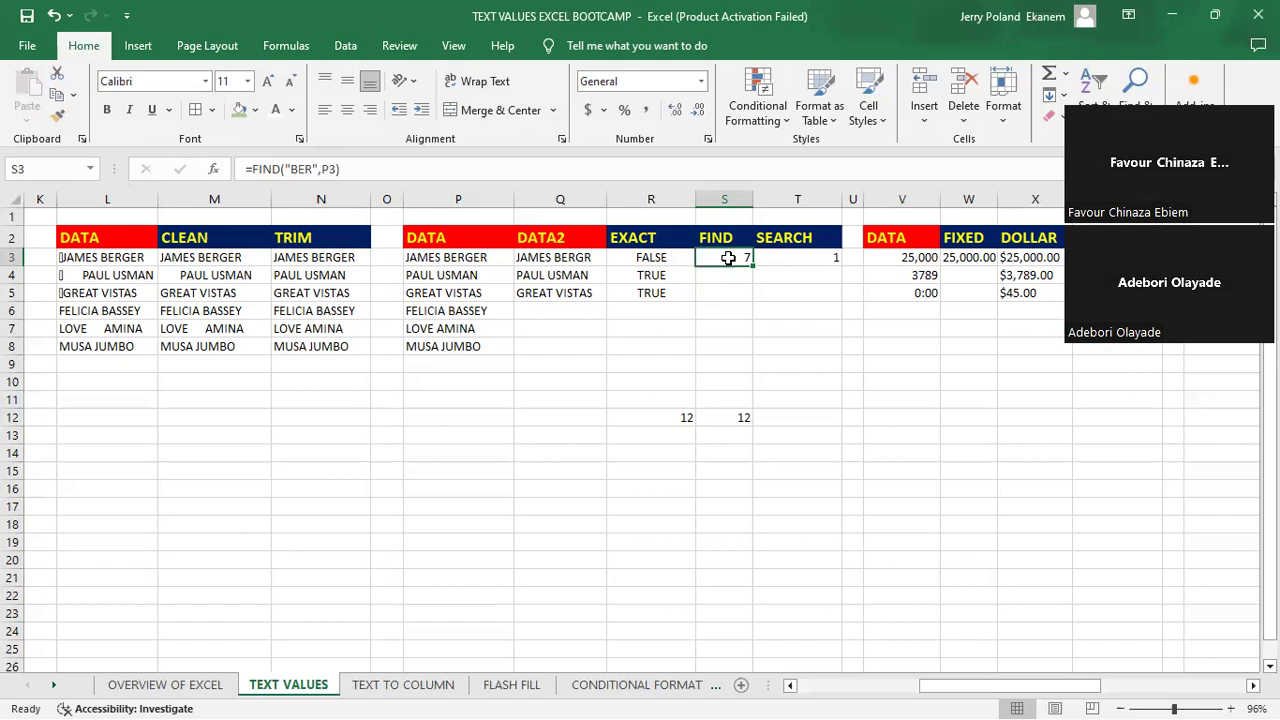
- Clear the existing formula from cell T3 in the SEARCH column
click(814, 257)
key(BackSpace)
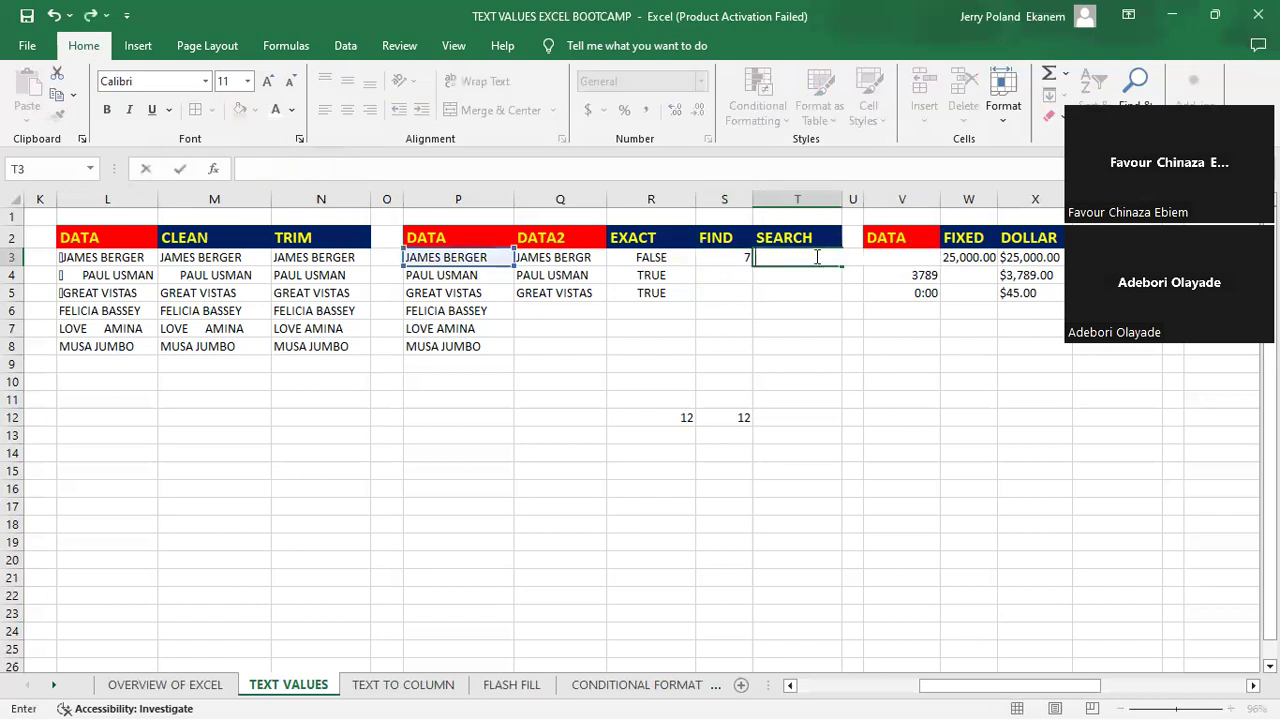
key(Return)
click(814, 257)
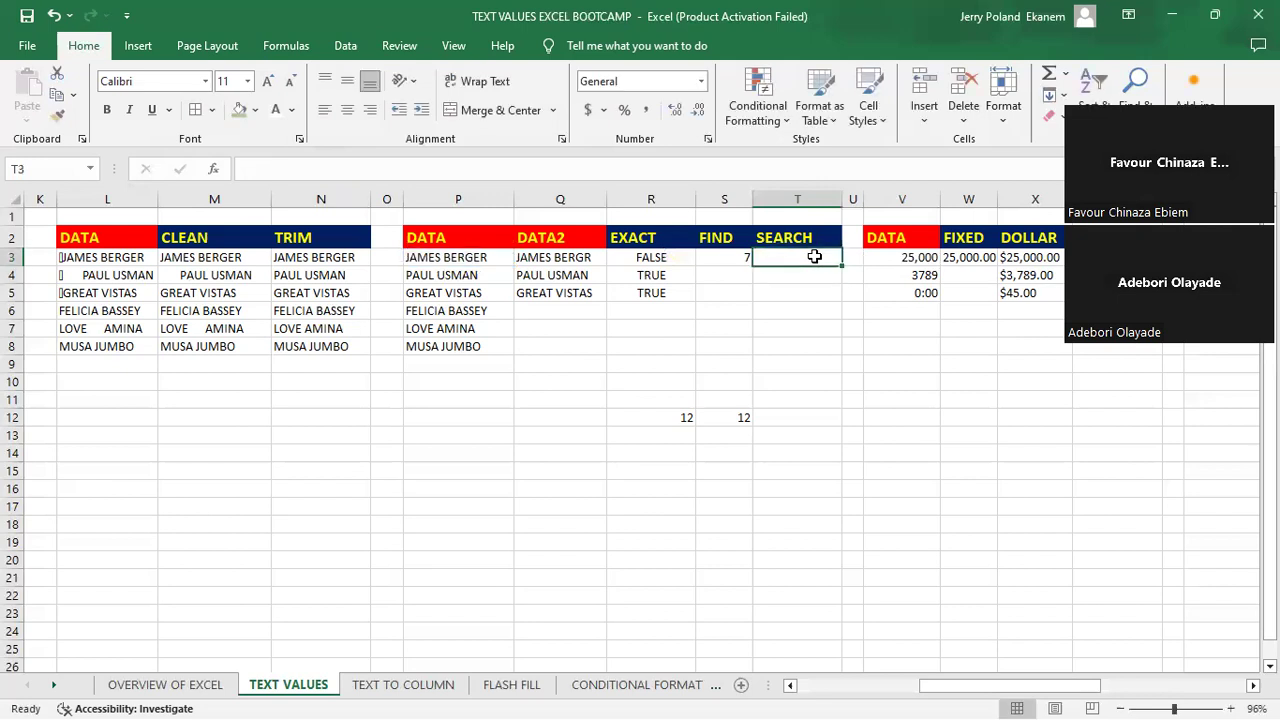
- Enter =SEARCH("BER",P3) in cell T3 to locate "BER" within the first DATA entry
text(=SEA)
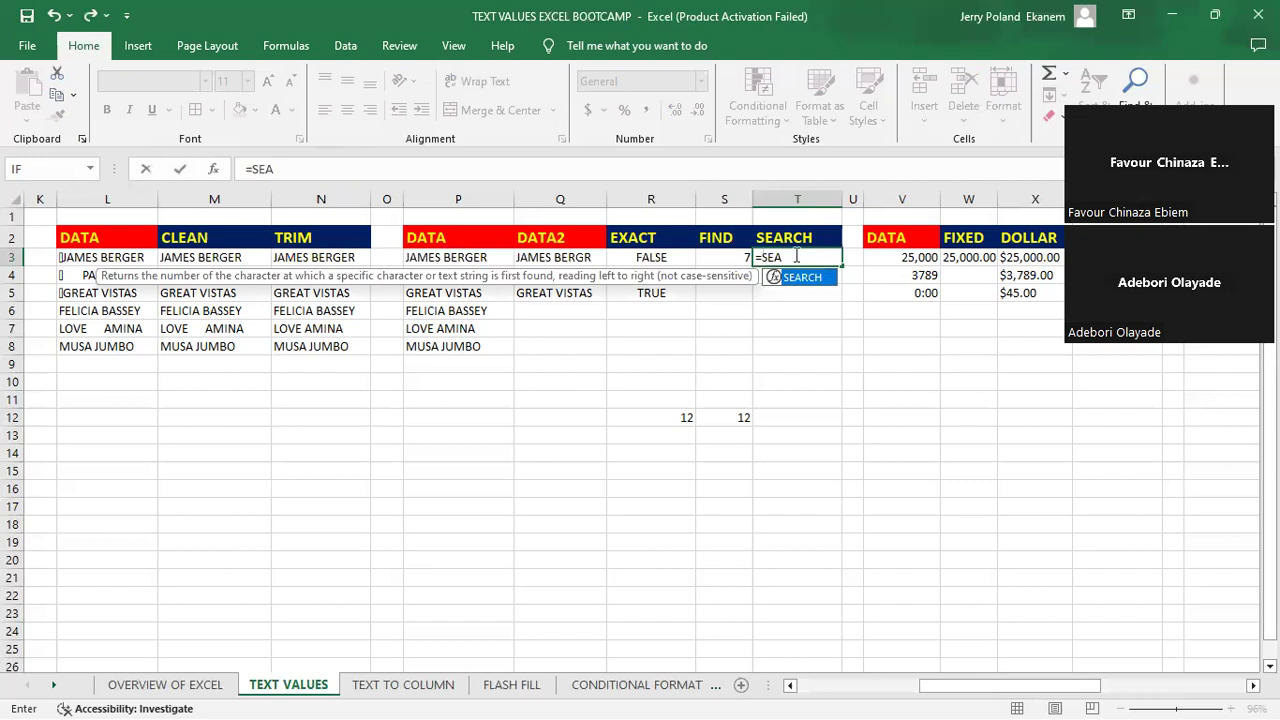
key(Tab)
text("BER)
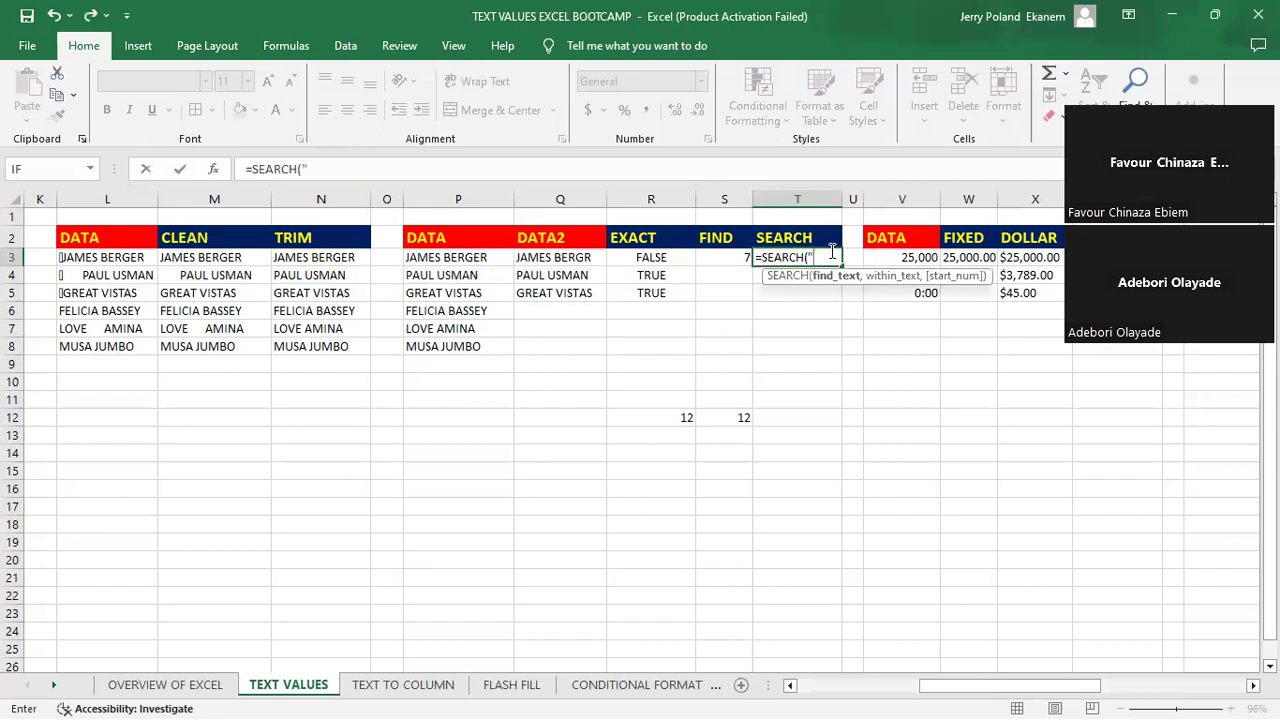
text(",)
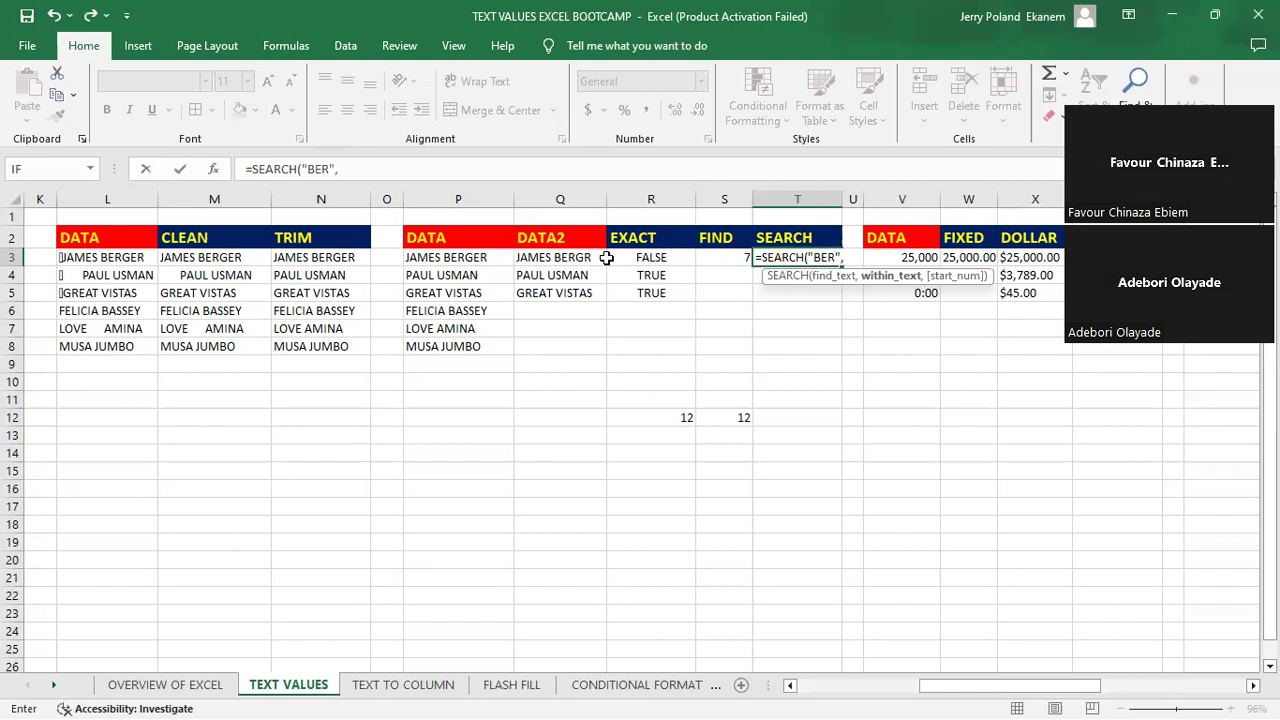
click(449, 258)
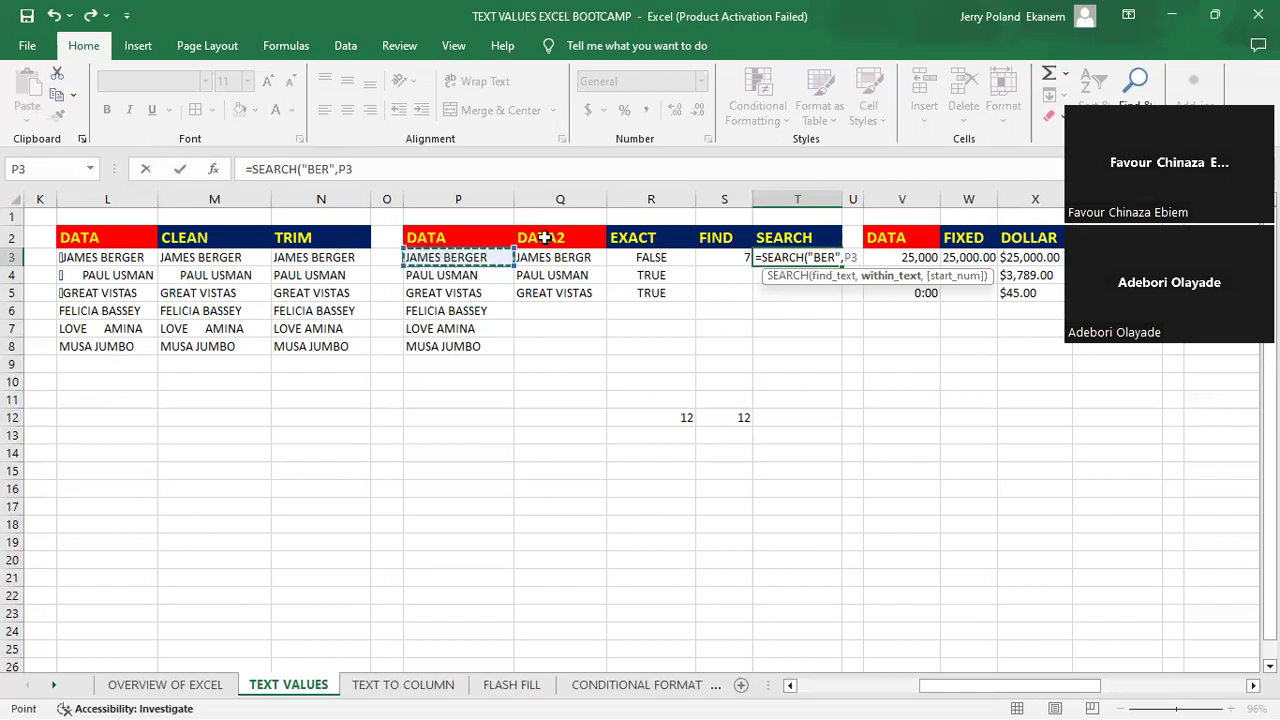
key(Return)
click(823, 258)
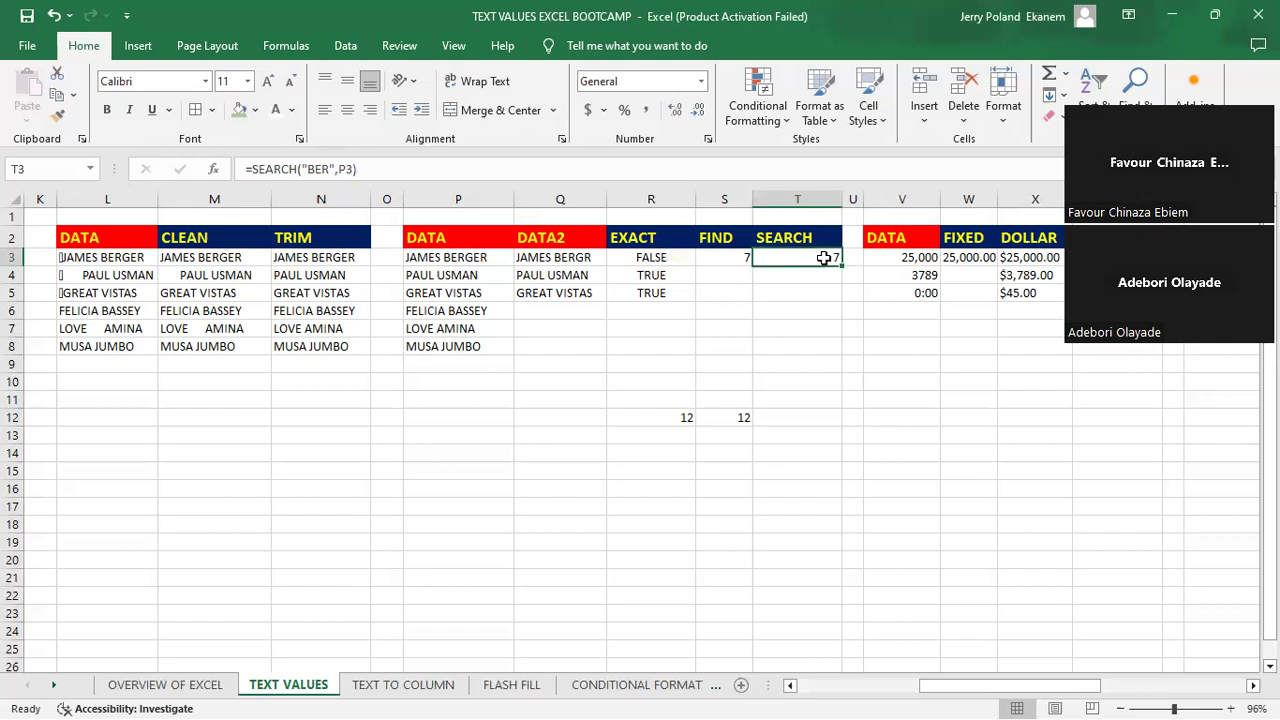
- Change the search text in T3's SEARCH formula to "BEr" to test case sensitivity
double_click(823, 258)
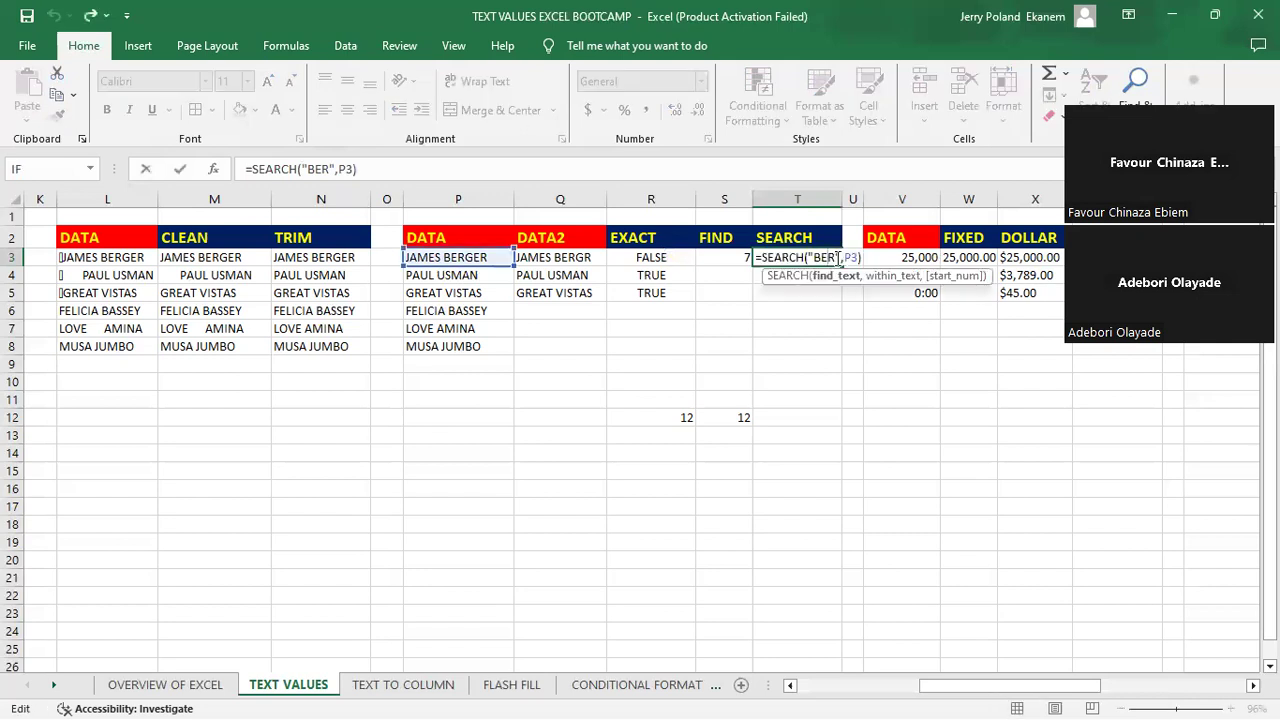
key(BackSpace)
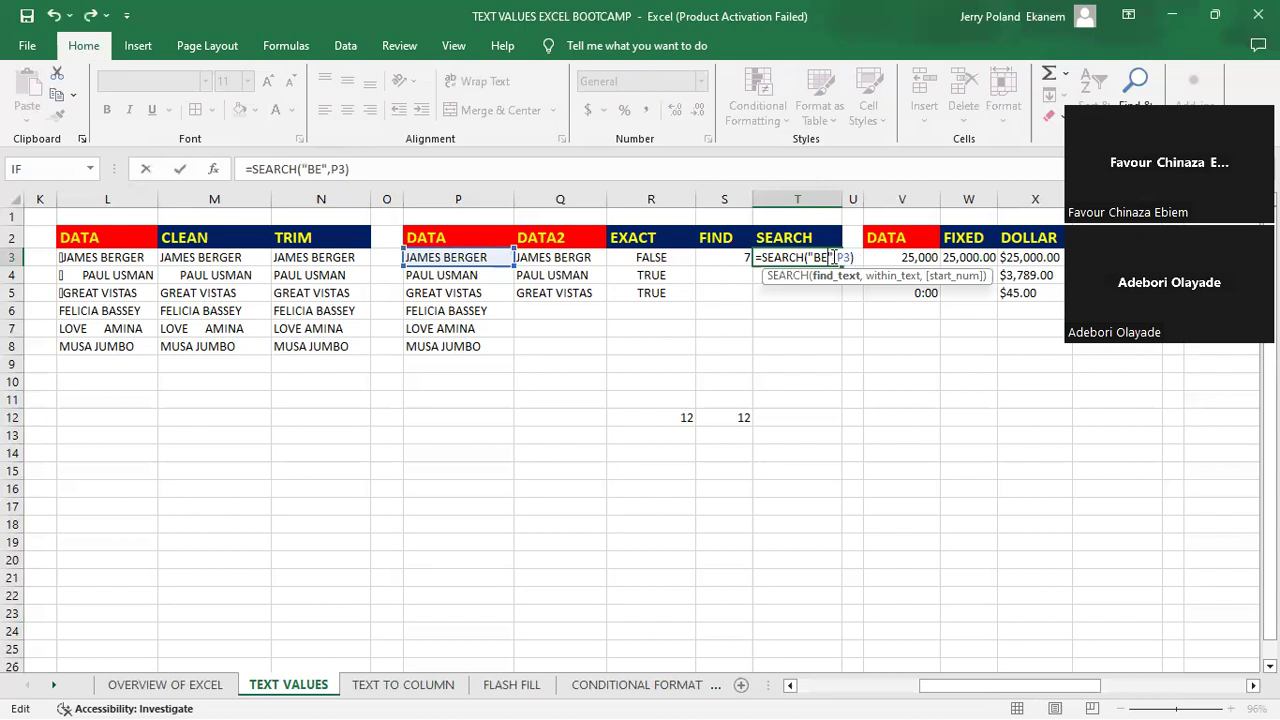
text(r)
key(Return)
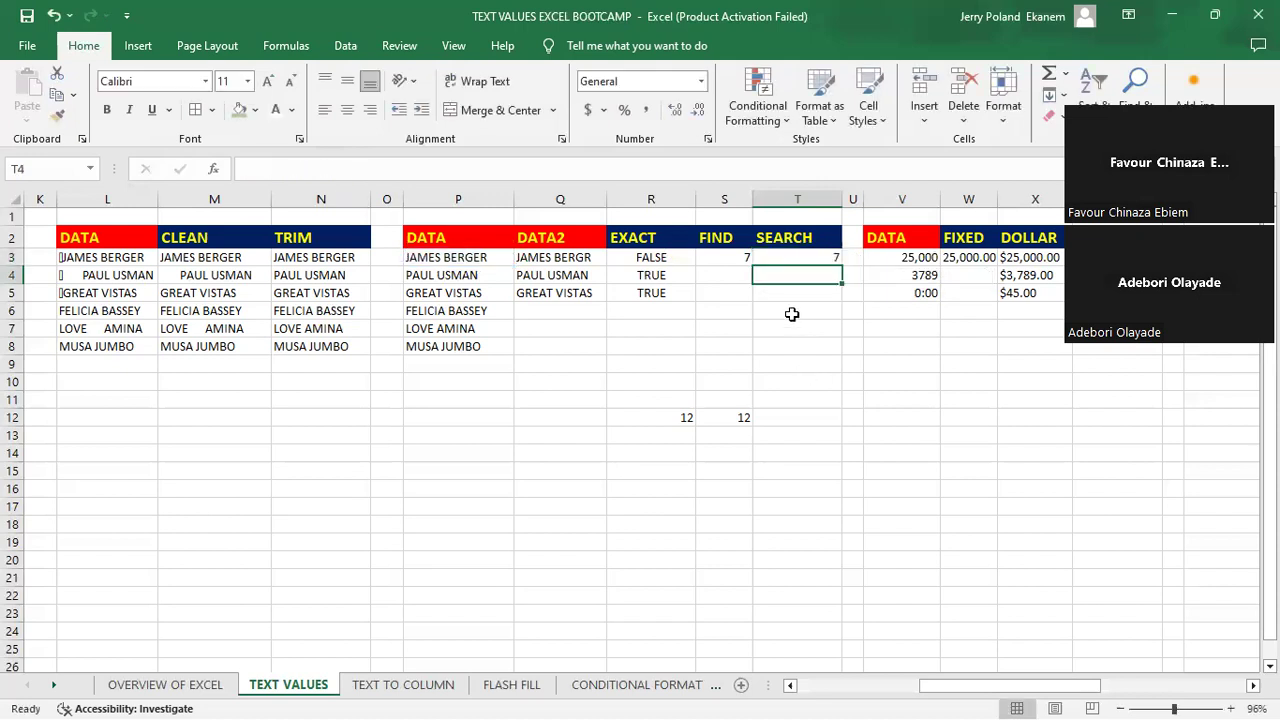
- Change the search text in S3's FIND formula to "BEr" for comparison with the SEARCH column
click(718, 258)
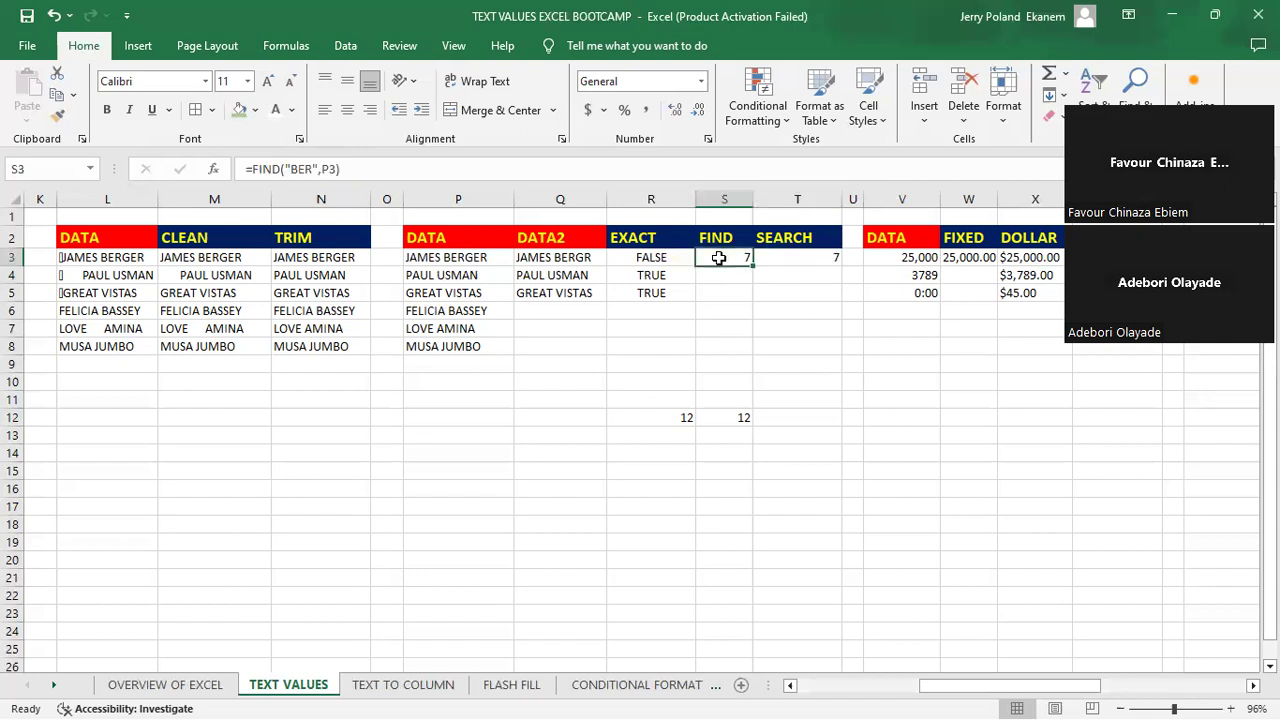
double_click(718, 258)
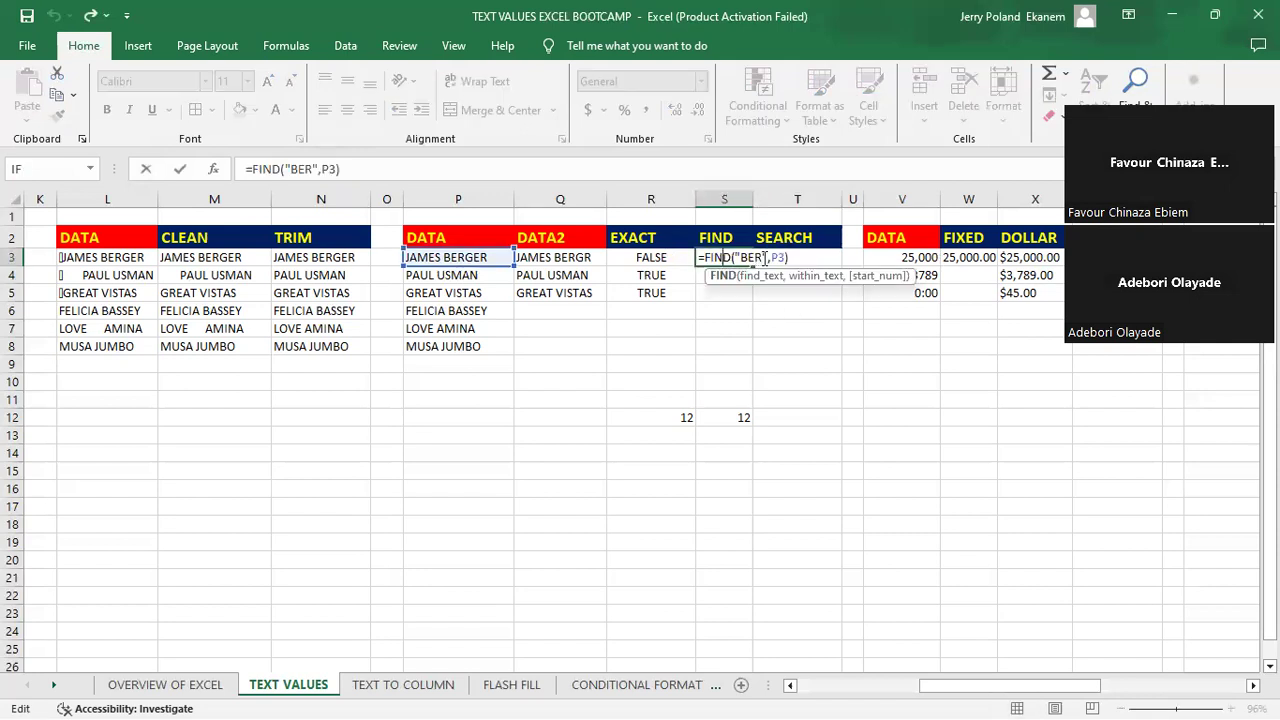
click(763, 257)
key(BackSpace)
text(r)
key(ctrl+Return)
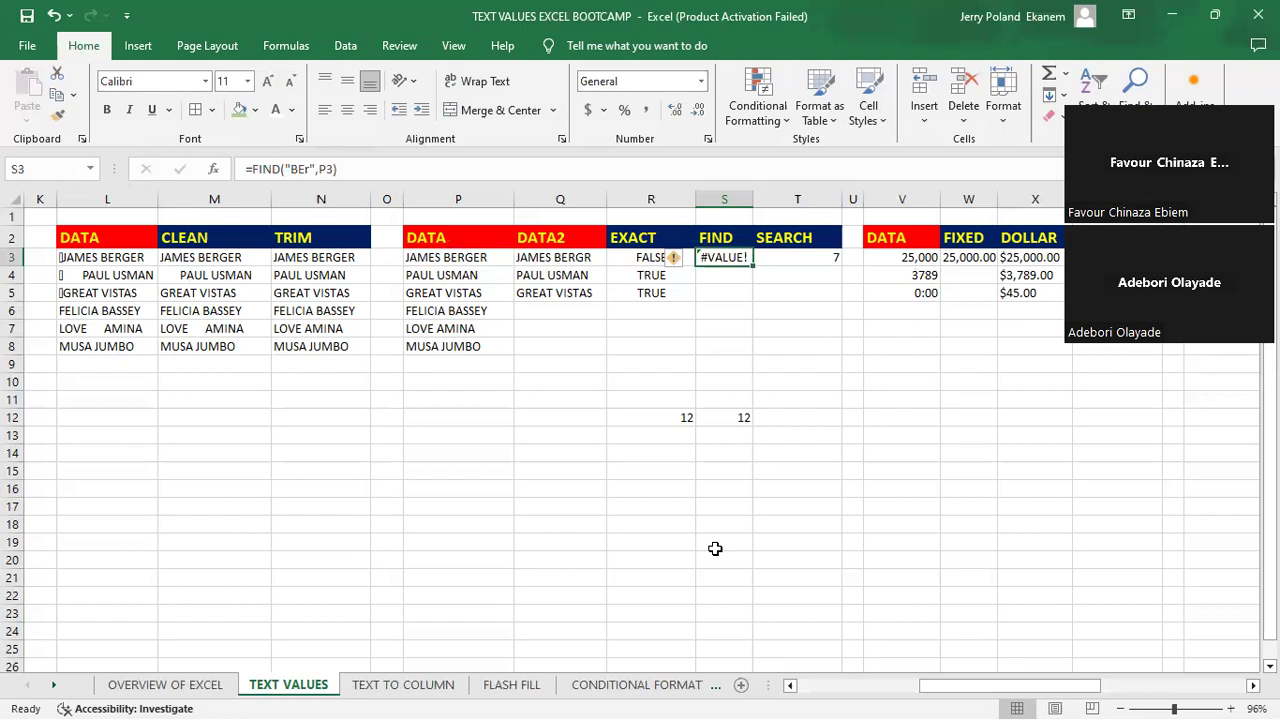
click(689, 667)
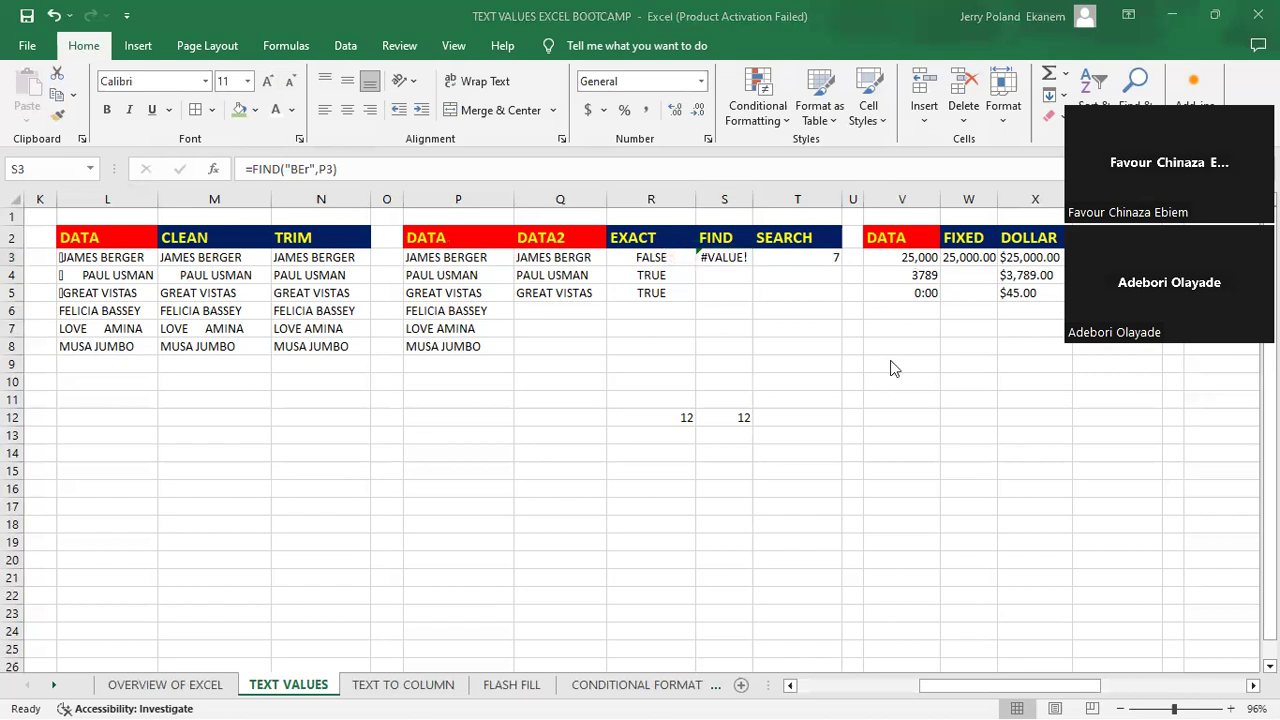
click(891, 362)
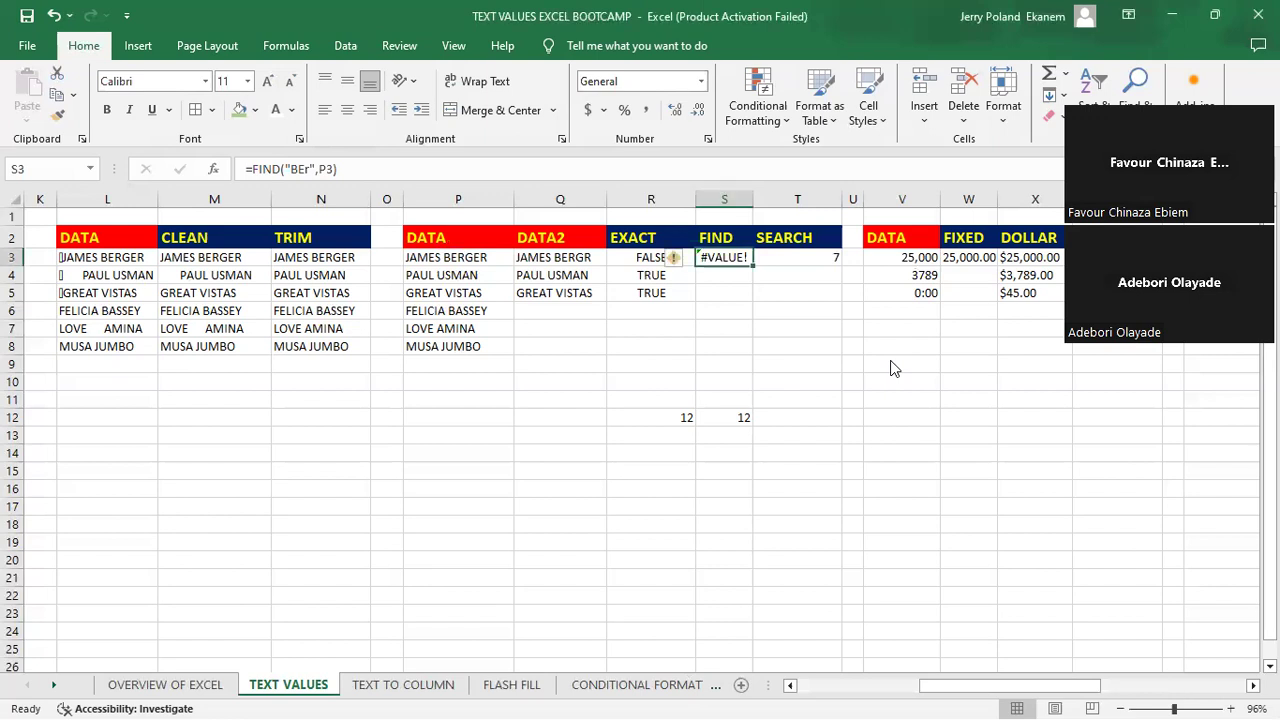
click(707, 262)
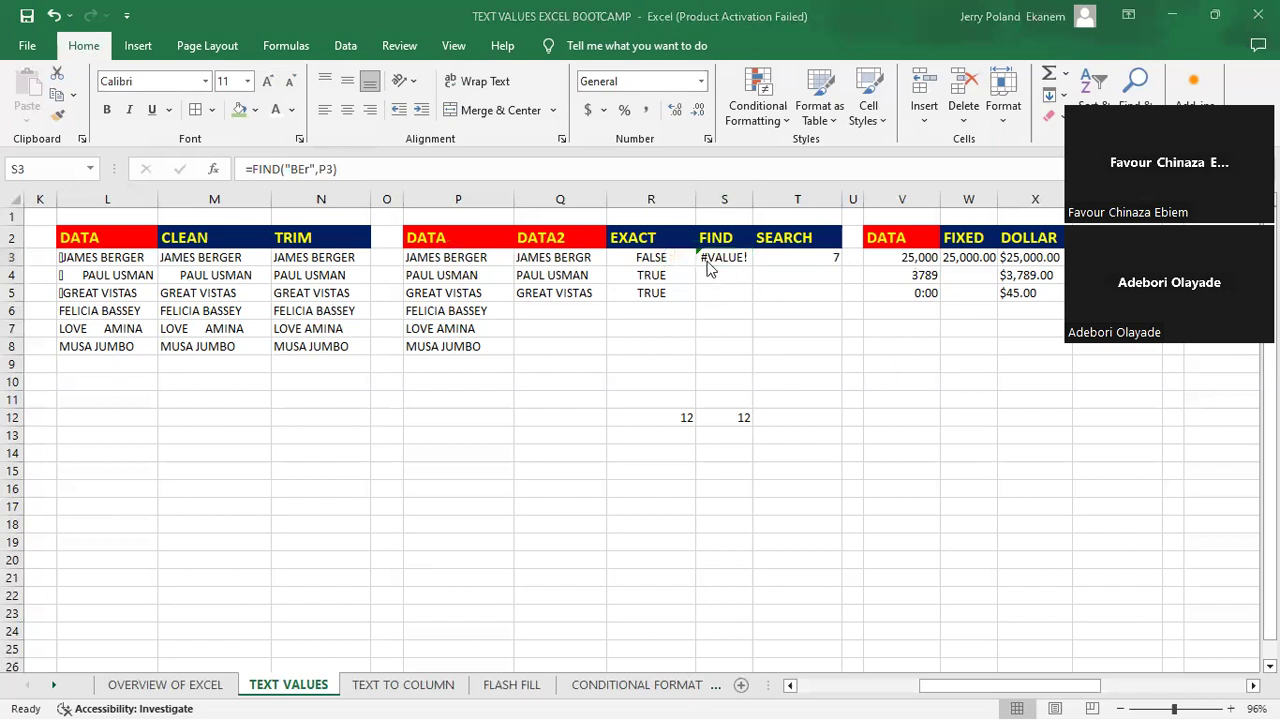
- Enter =FIND("MAN",P4) in cell S4 to locate "MAN" within the second DATA entry
click(714, 277)
click(713, 278)
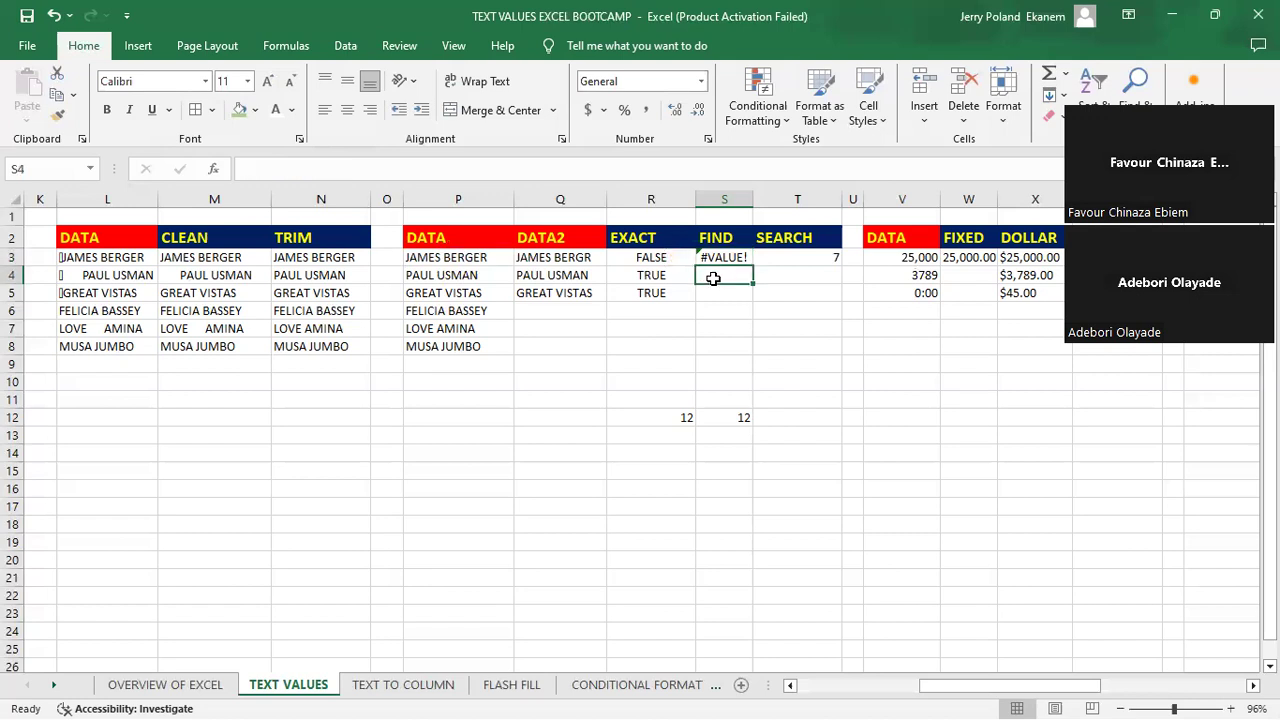
text(=)
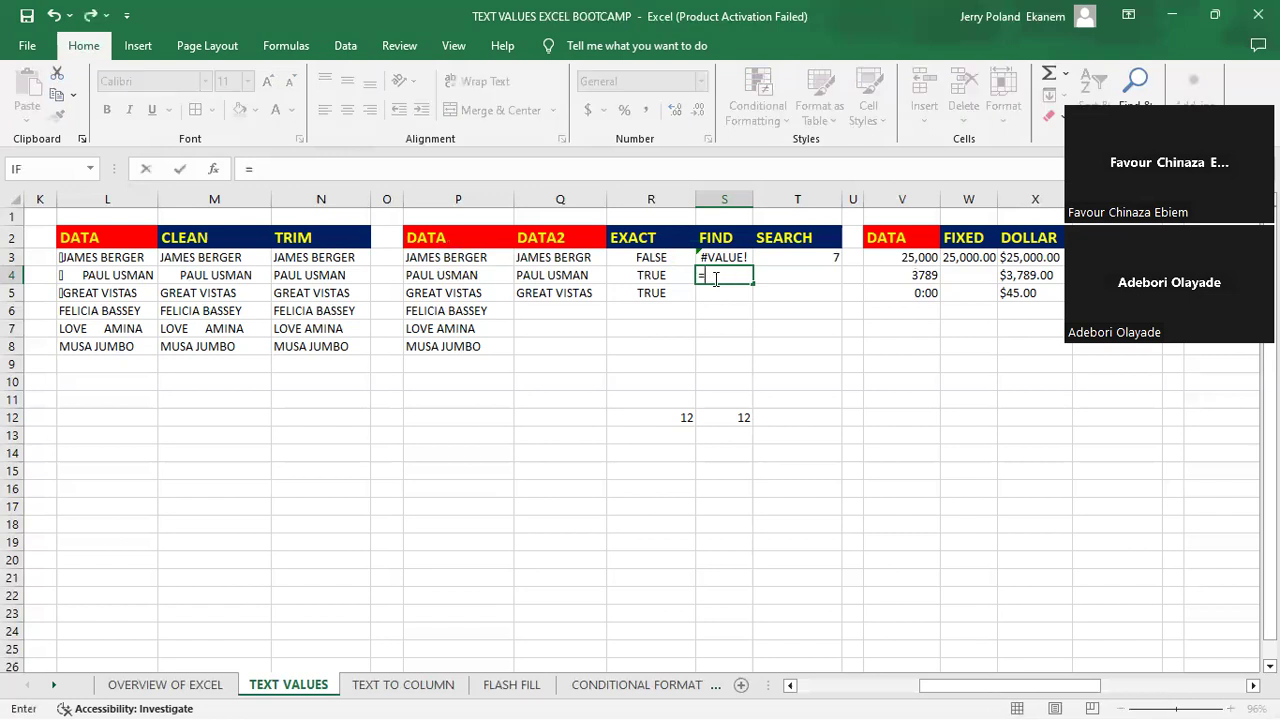
text(fin)
double_click(740, 295)
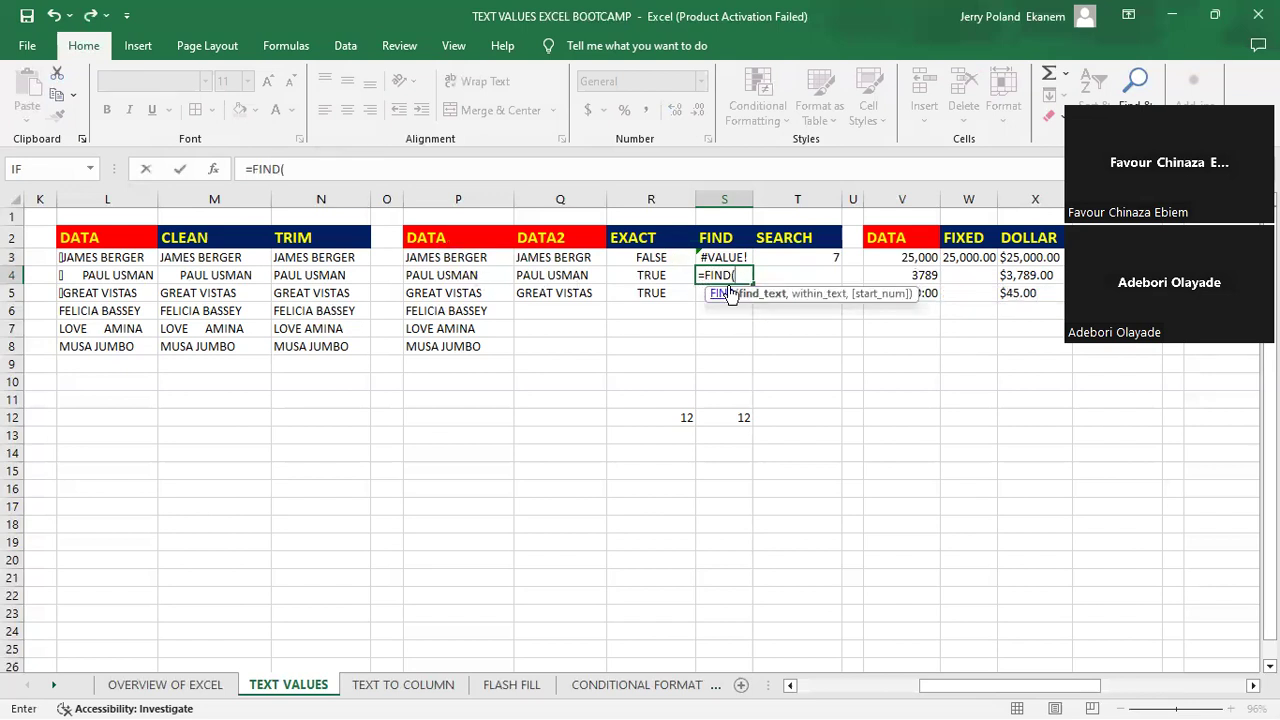
text("MAN",)
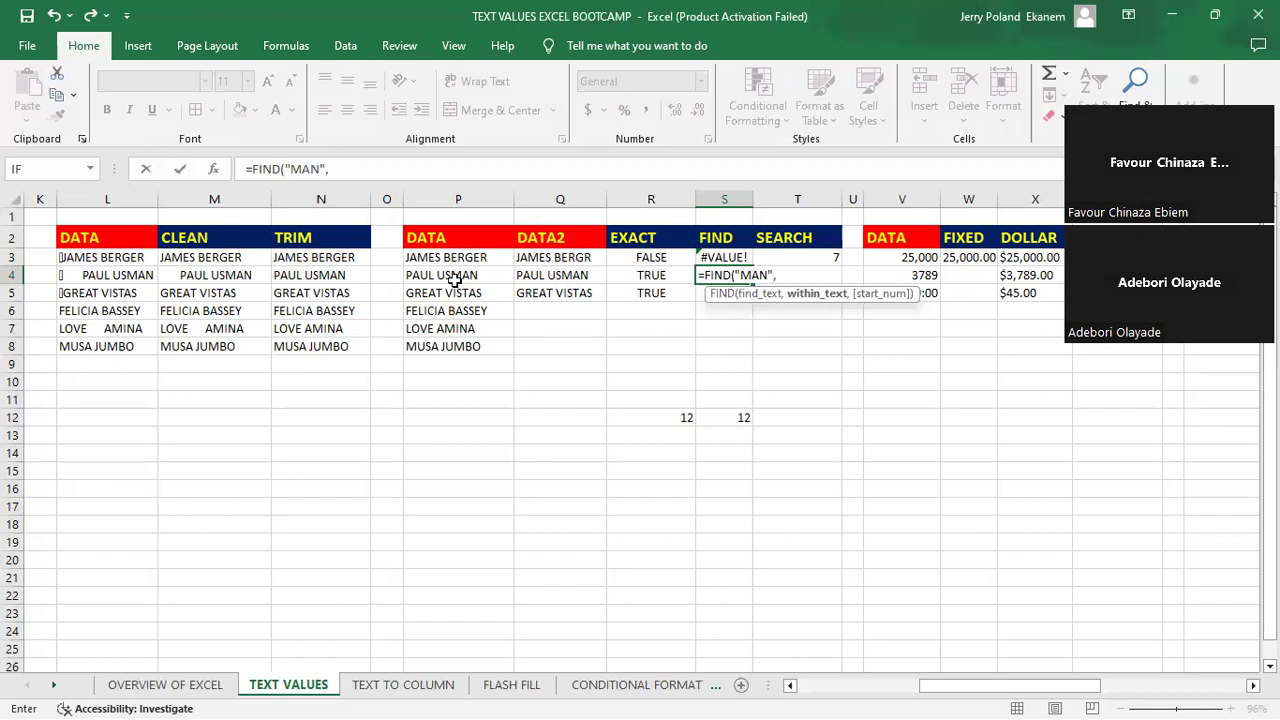
click(447, 276)
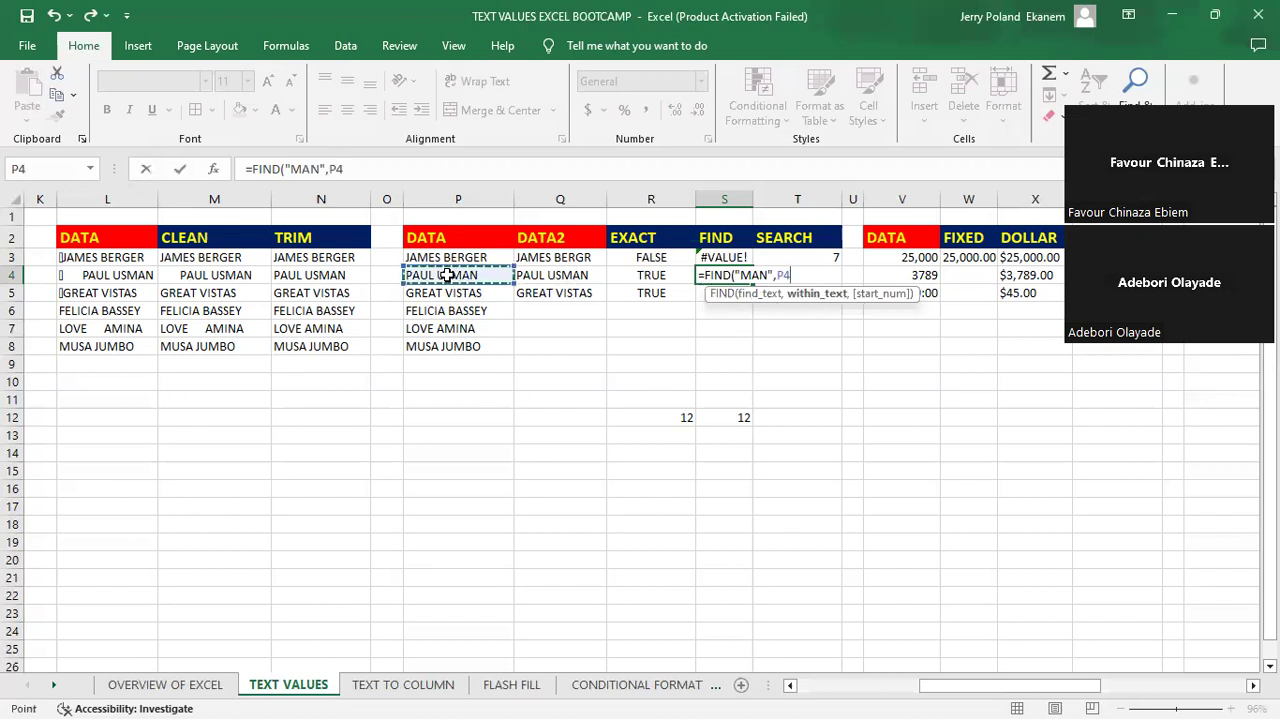
key(Return)
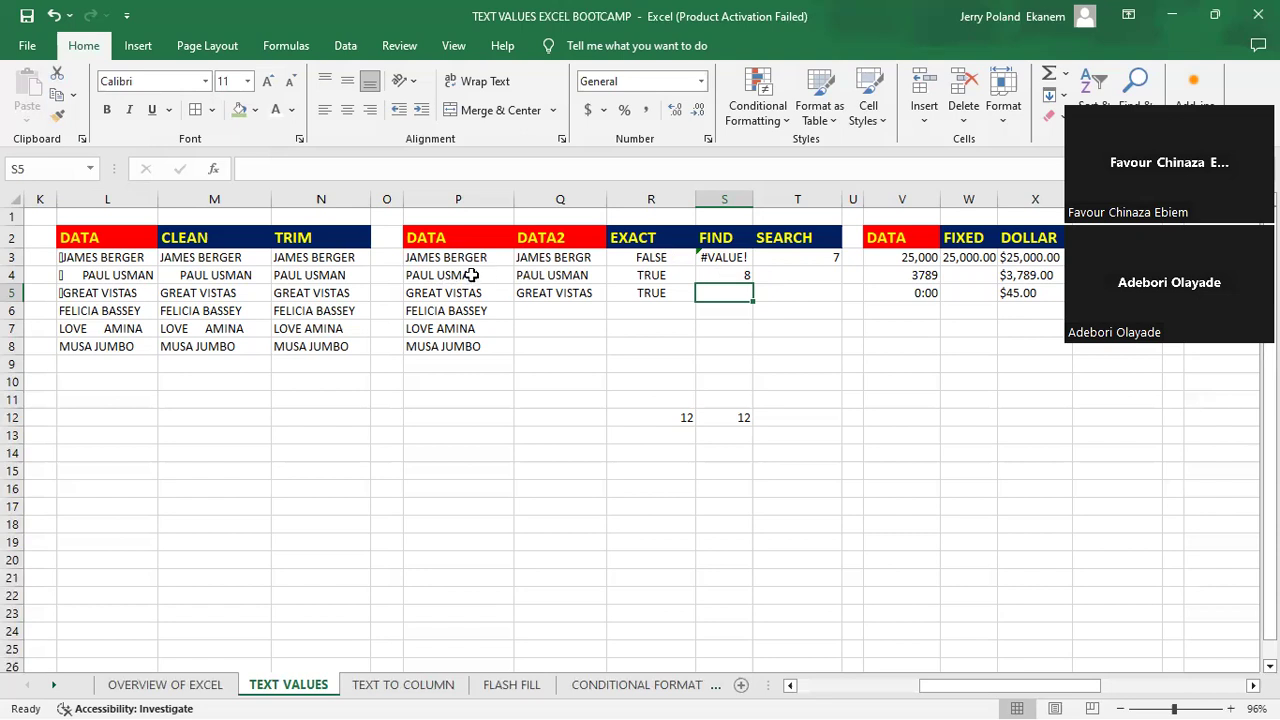
- Change the search text in S4's FIND formula to mixed-case "Man"
click(805, 276)
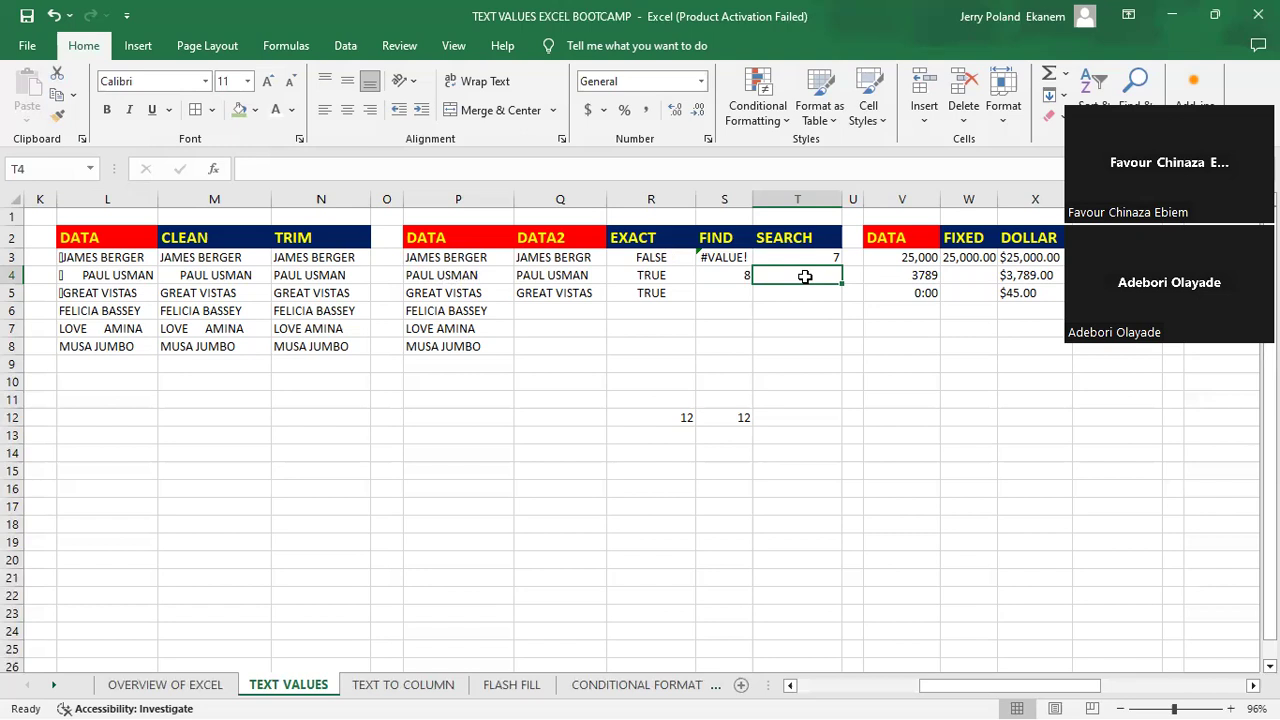
double_click(738, 276)
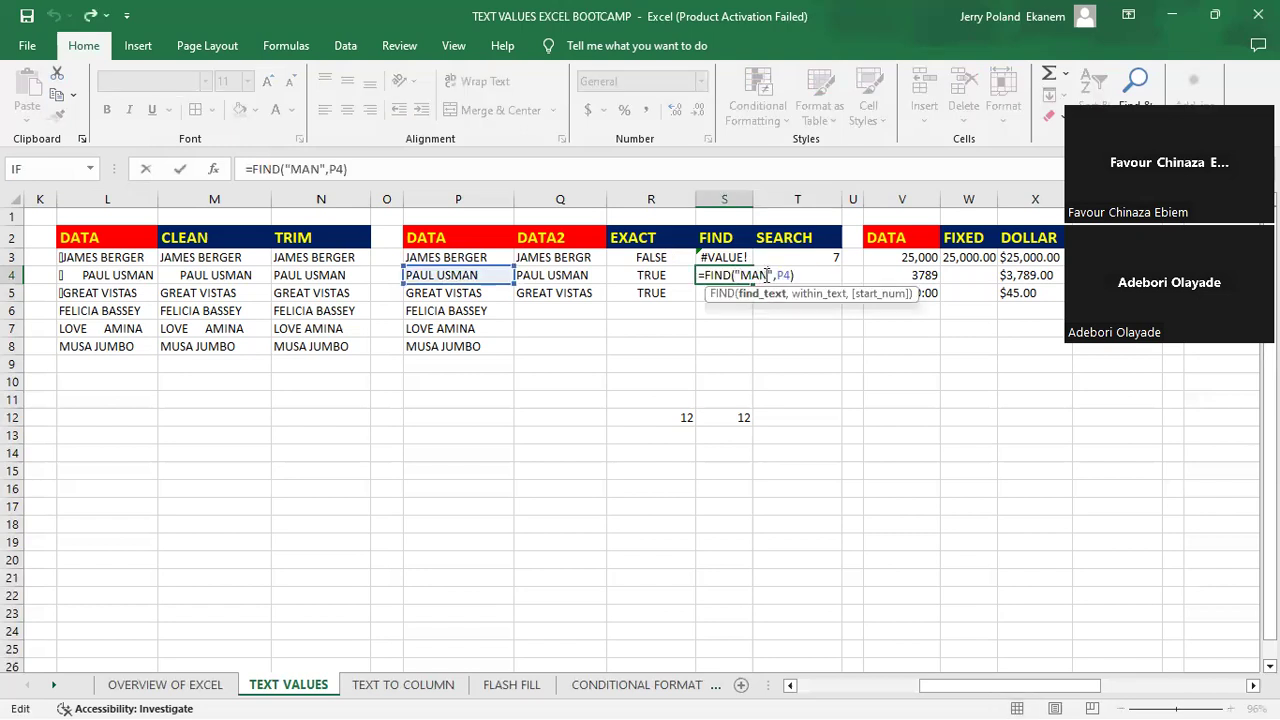
key(BackSpace)
key(BackSpace)
text(an)
key(Return)
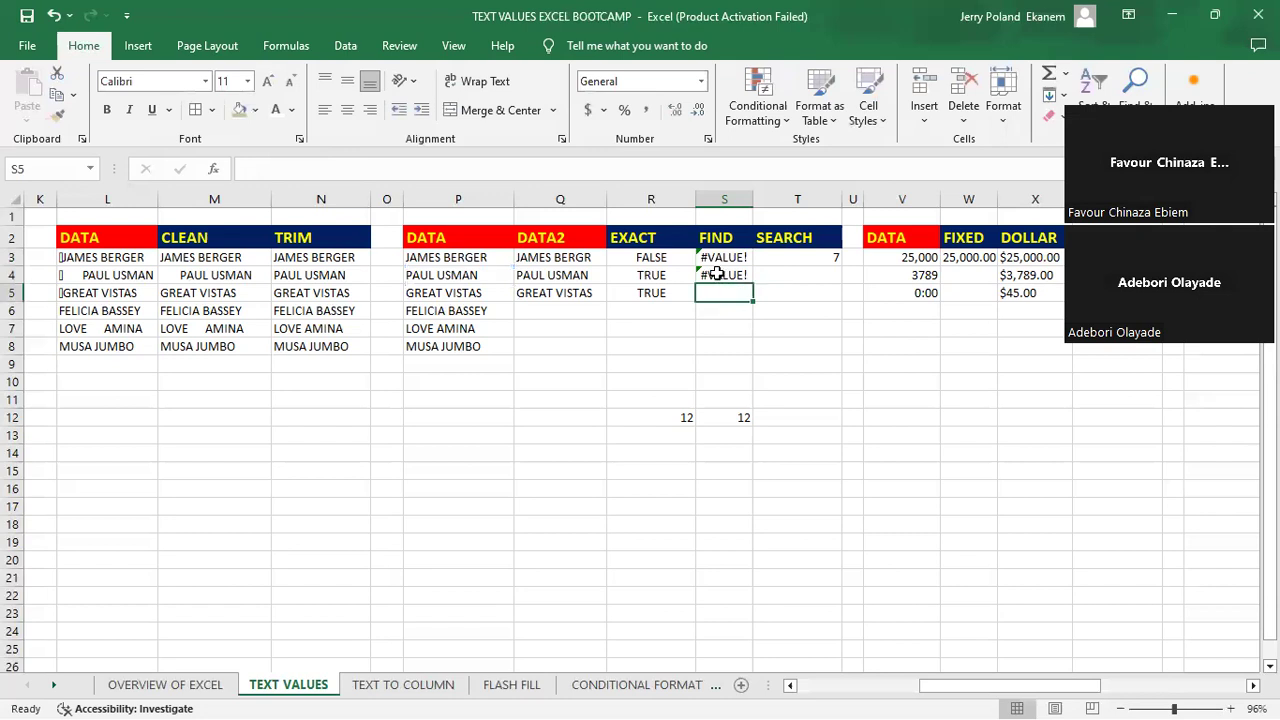
click(717, 273)
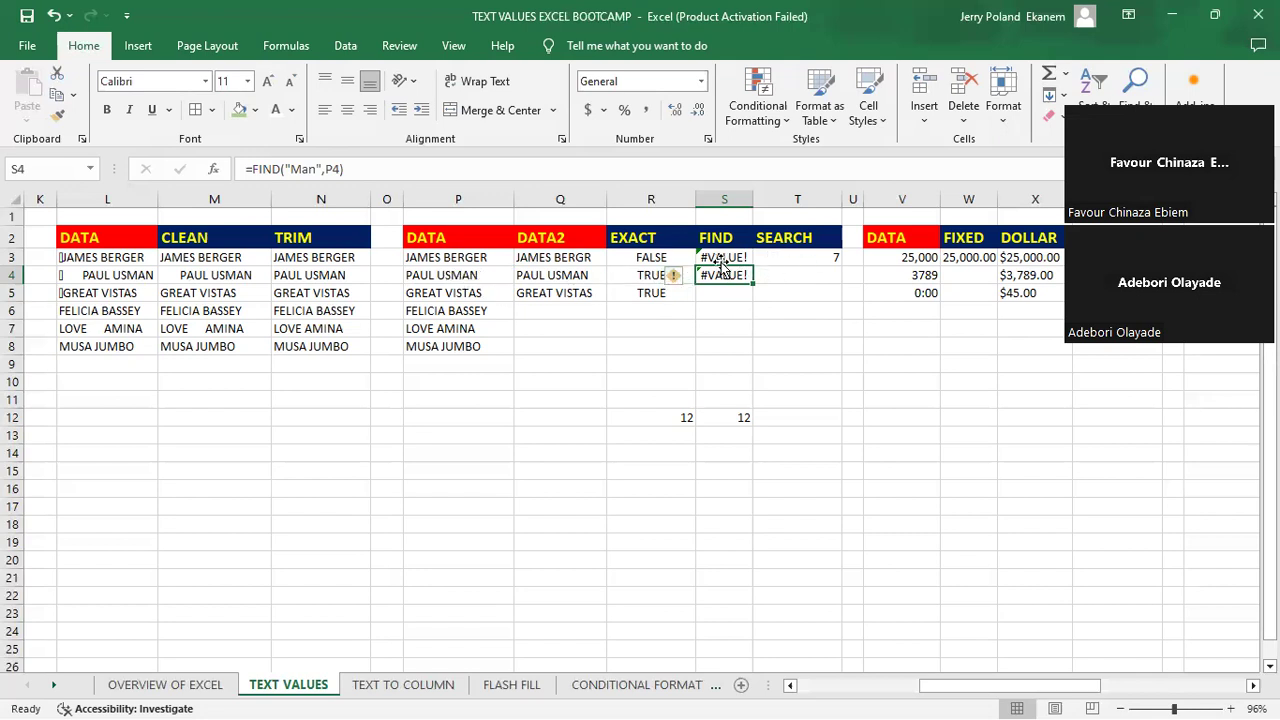
- Enter =SEARCH("Man",P4) in cell T4 to look up the mixed-case text in the second DATA entry
click(803, 273)
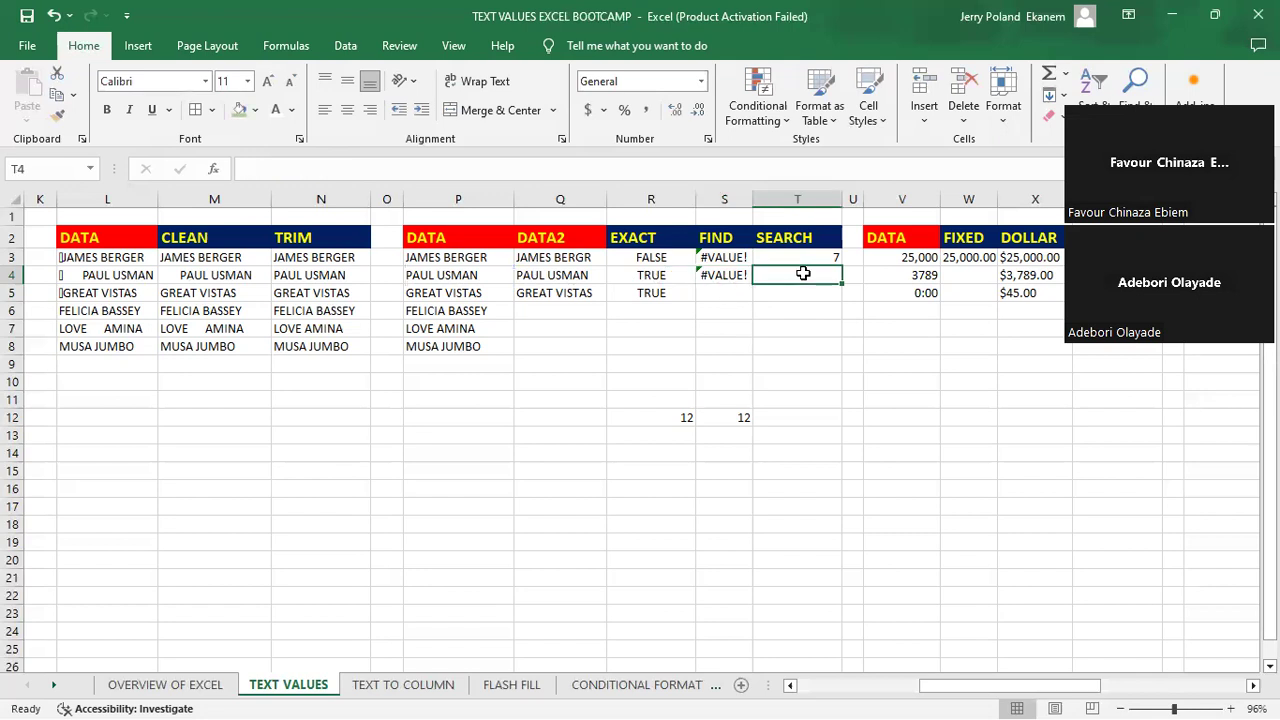
text(=sear)
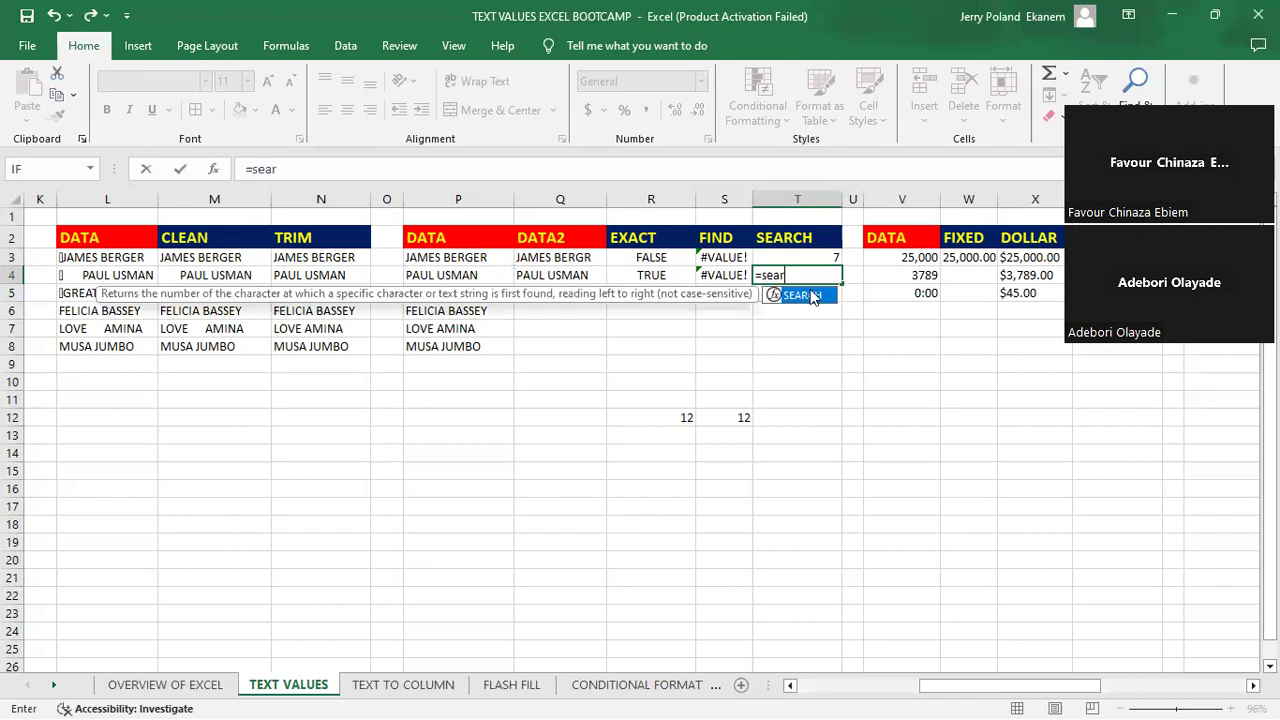
key(Tab)
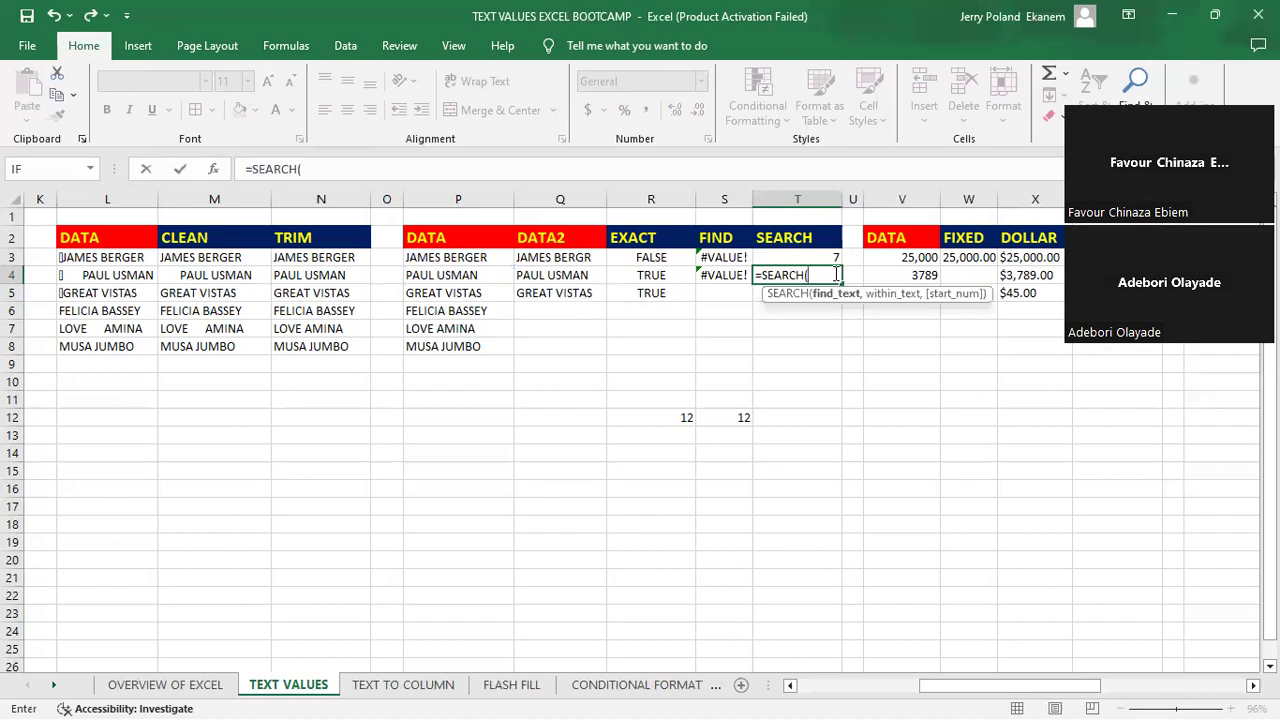
text("Man",)
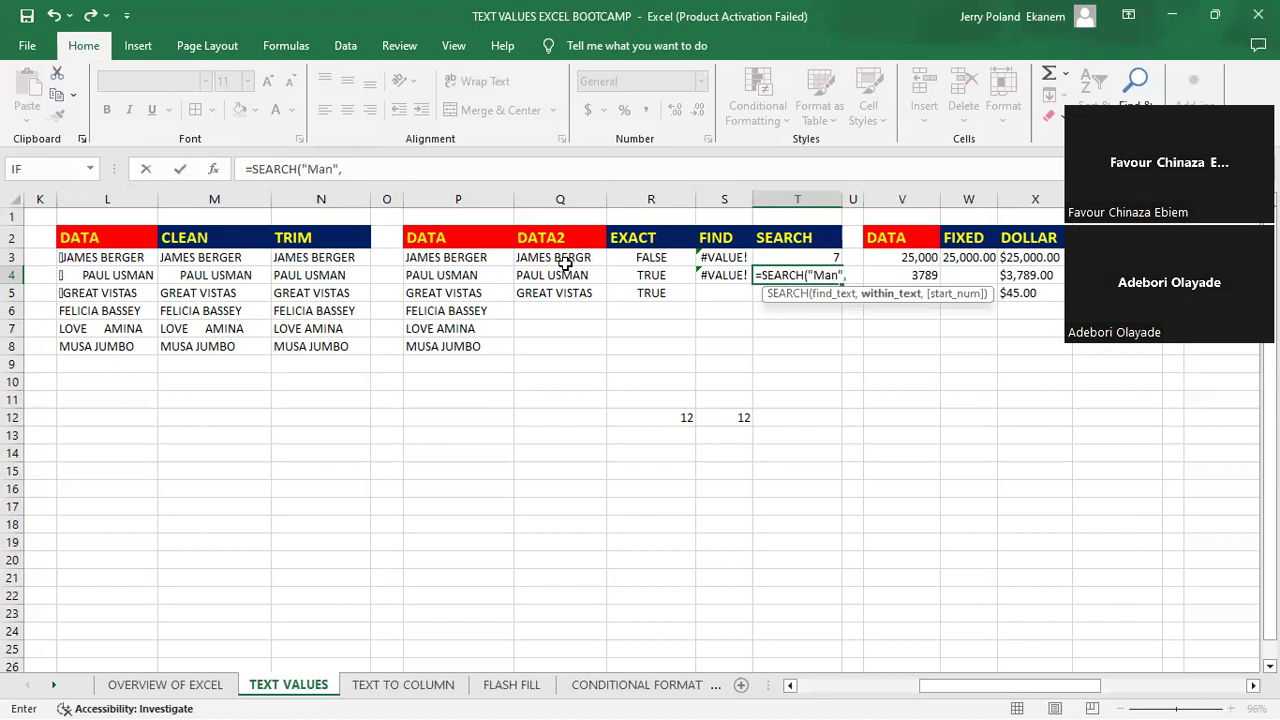
click(475, 275)
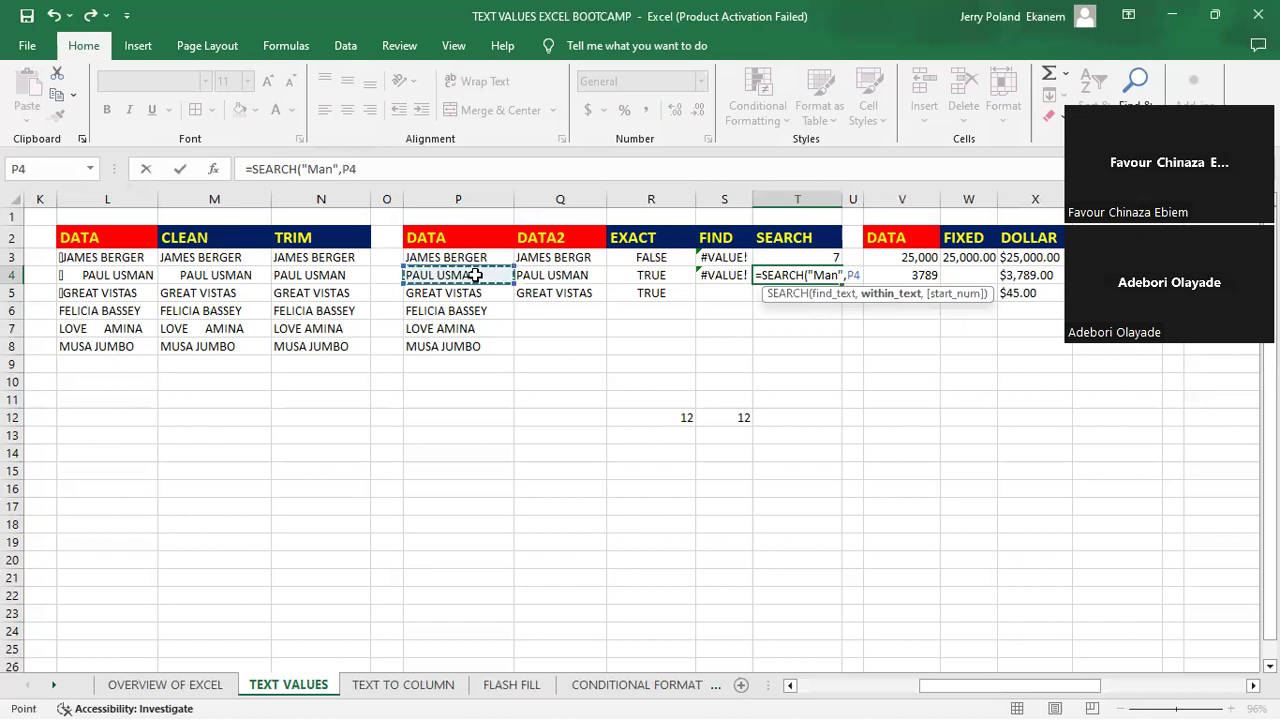
key(Return)
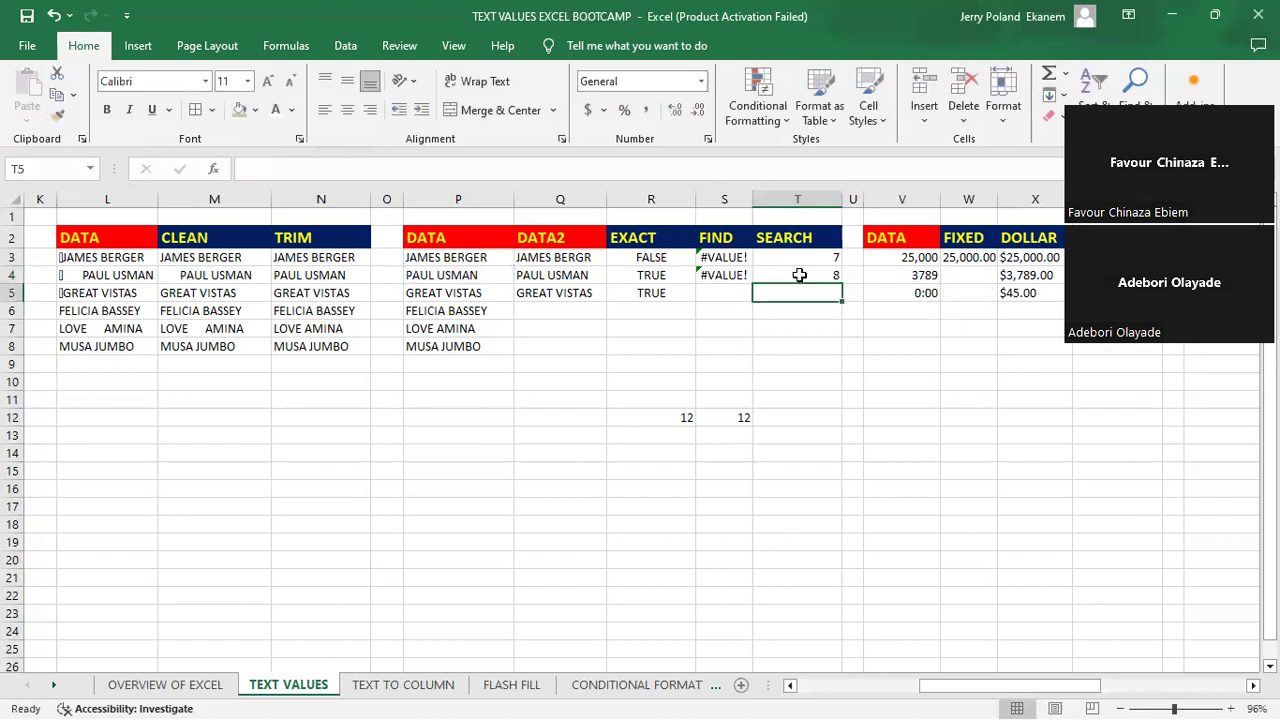
click(799, 275)
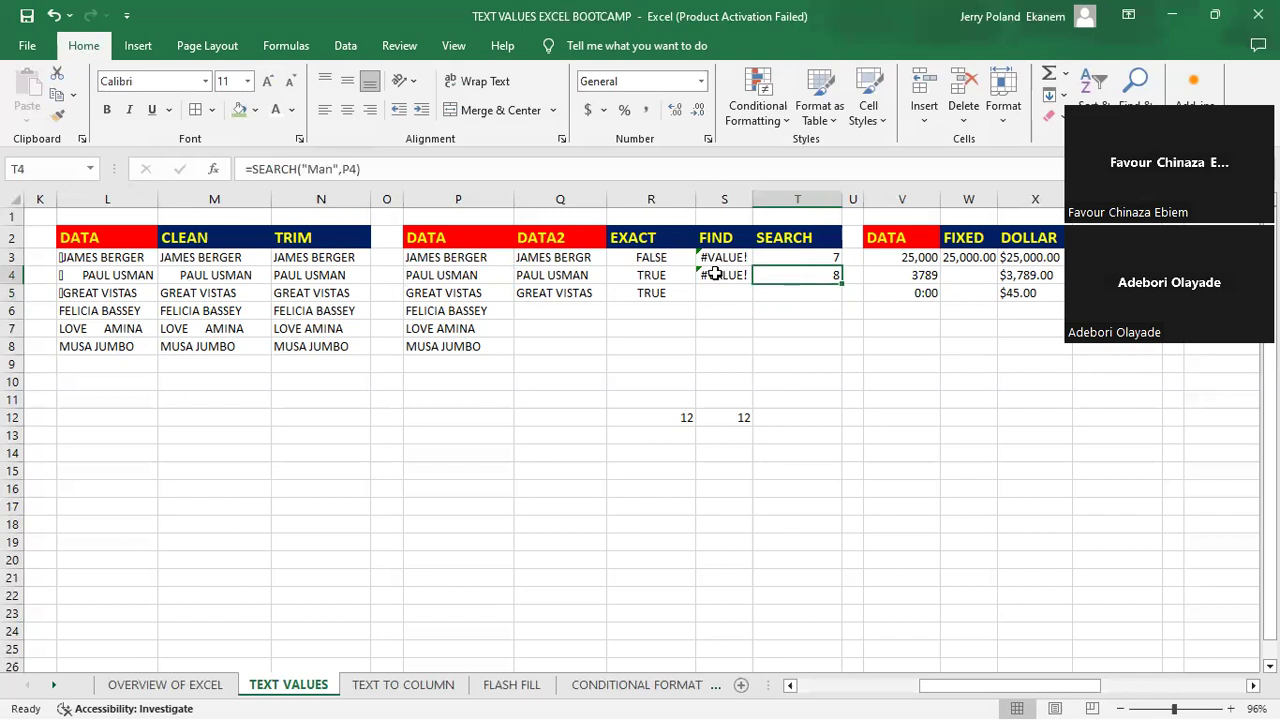
click(715, 273)
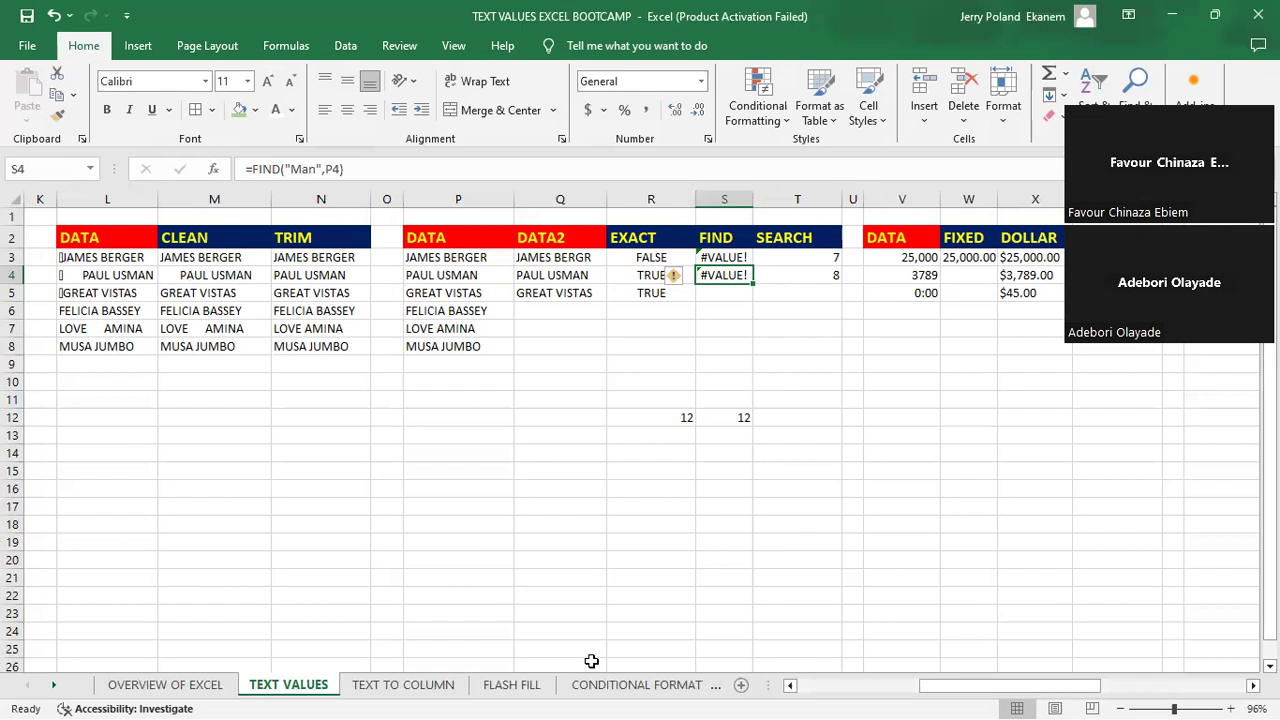
key(Right)
key(Right)
key(Right)
key(Right)
key(Right)
key(Right)
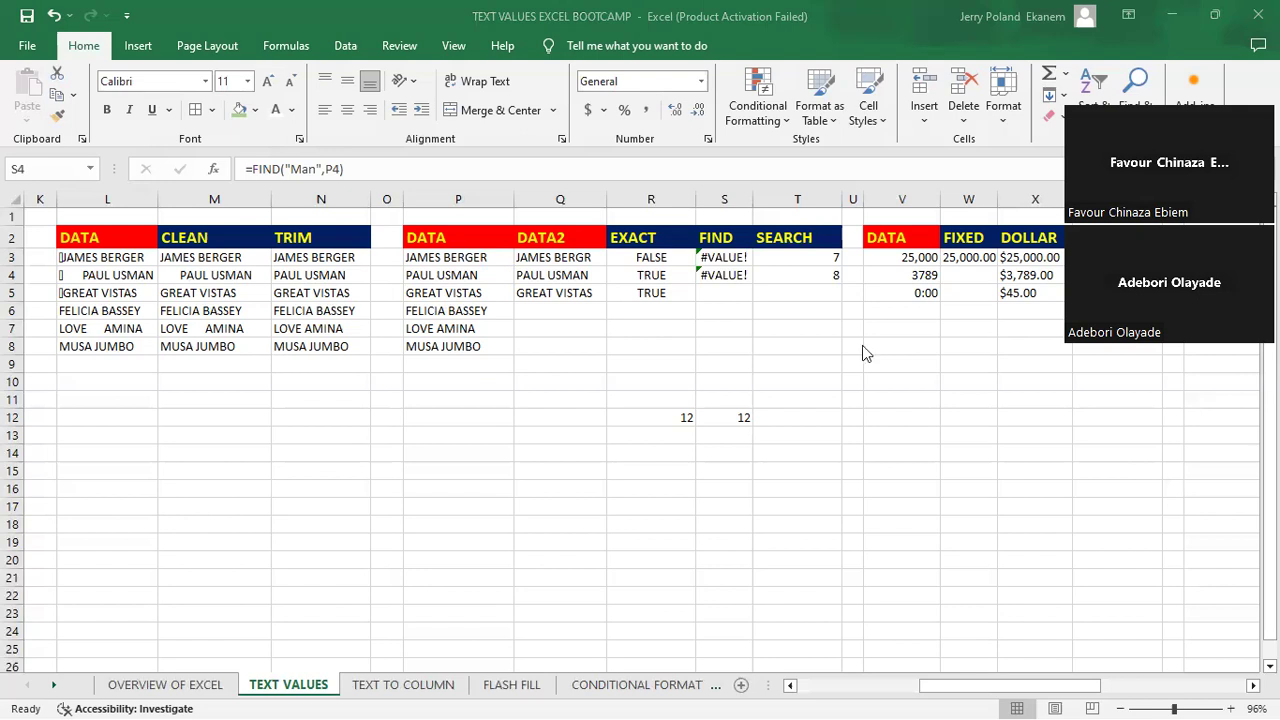
- Enter =FIND("sta",P5) in cell S5 to look for lowercase "sta" in the third DATA entry
click(718, 298)
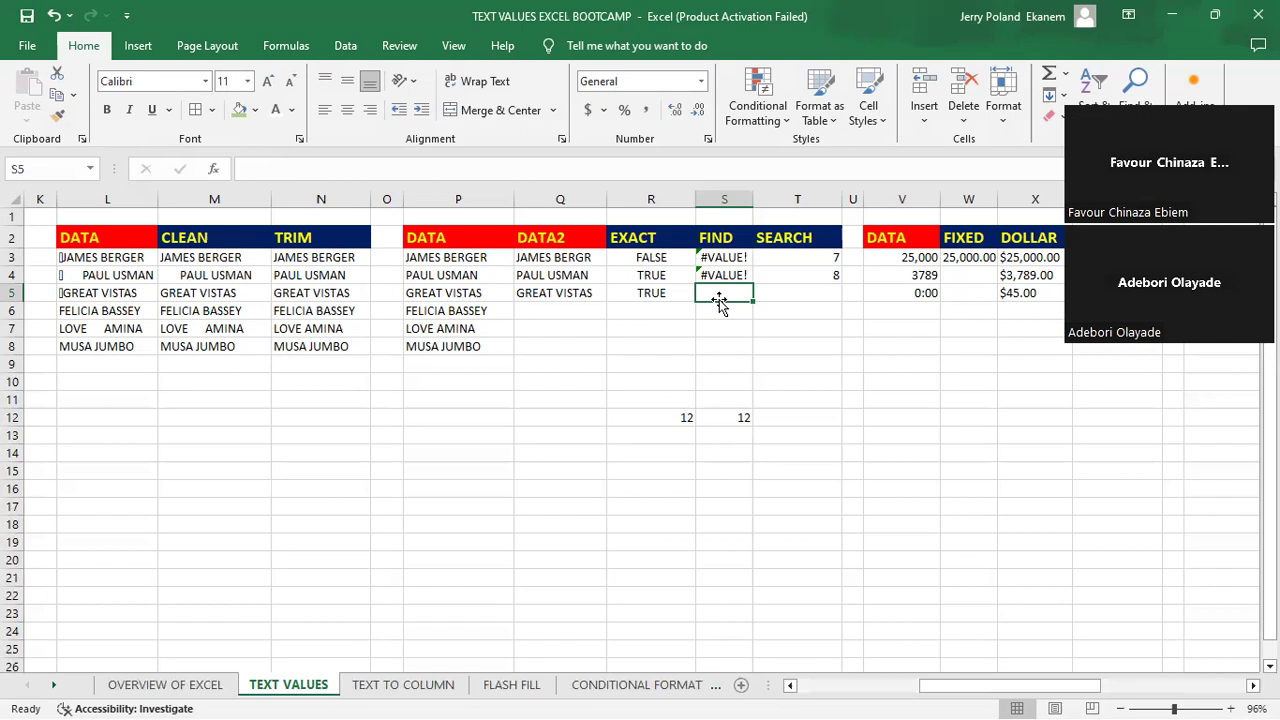
text(=)
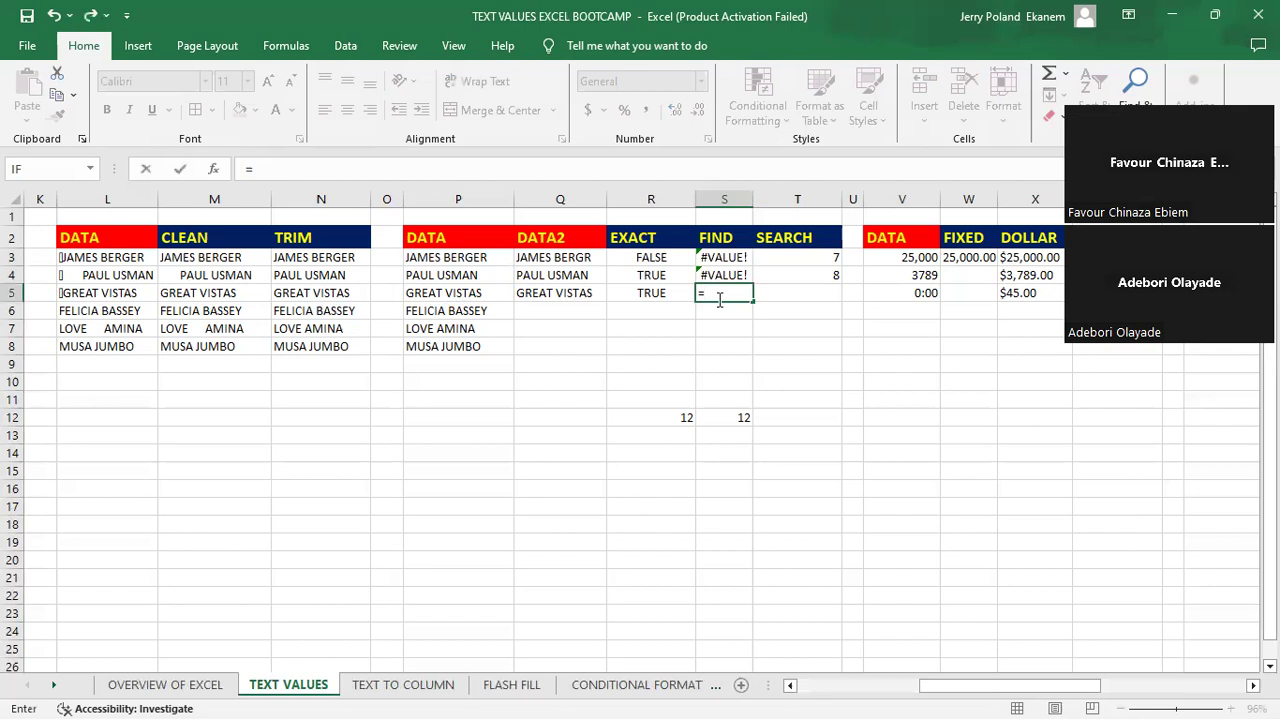
text(fin)
key(Tab)
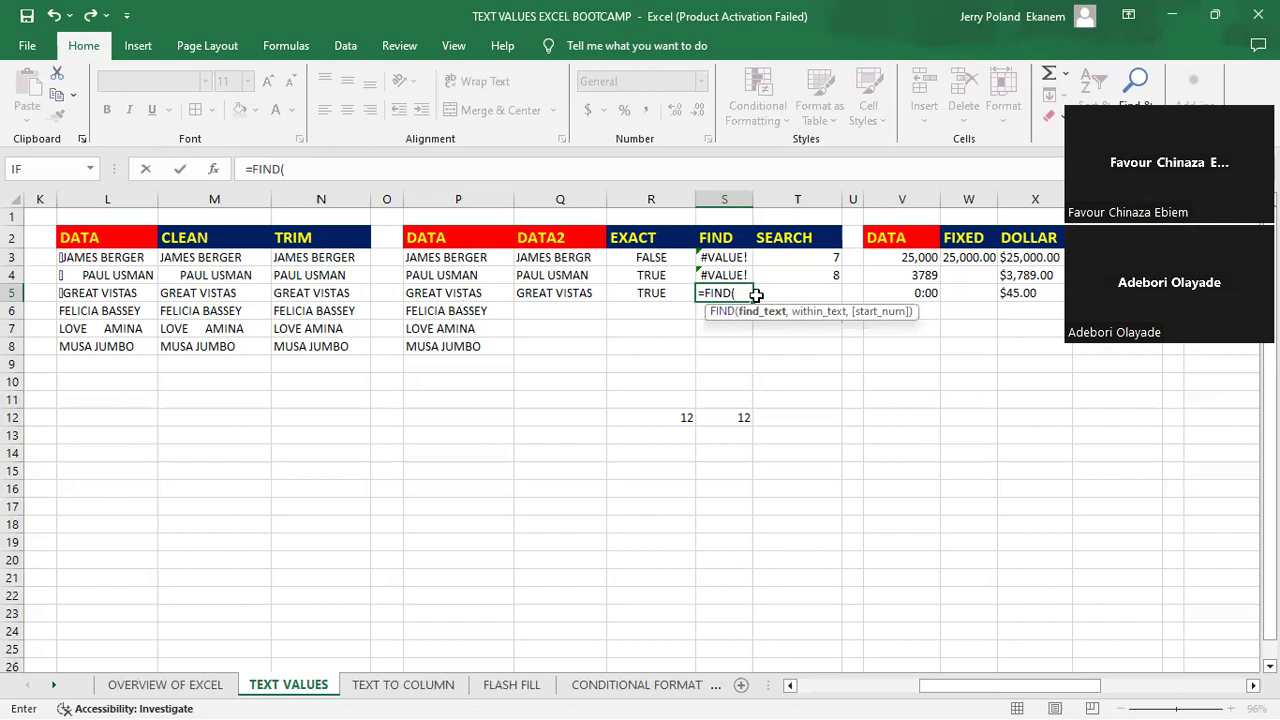
text("sta)
text(",)
click(440, 293)
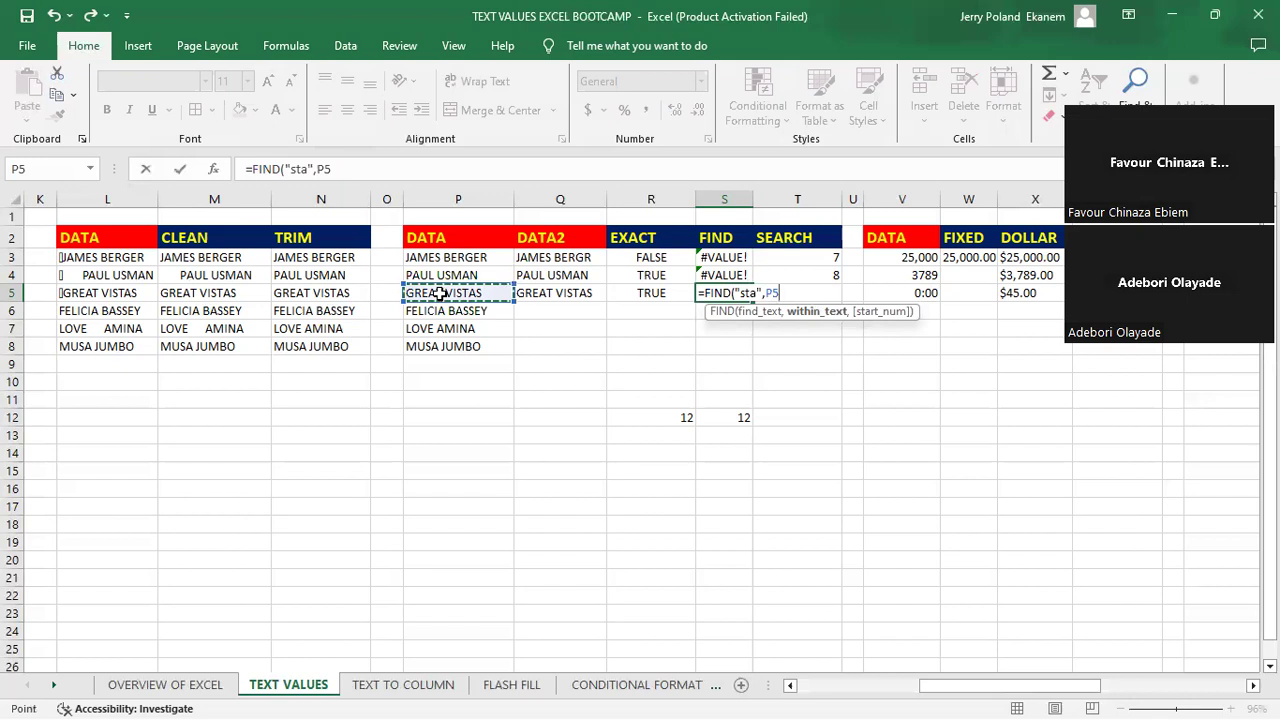
key(Return)
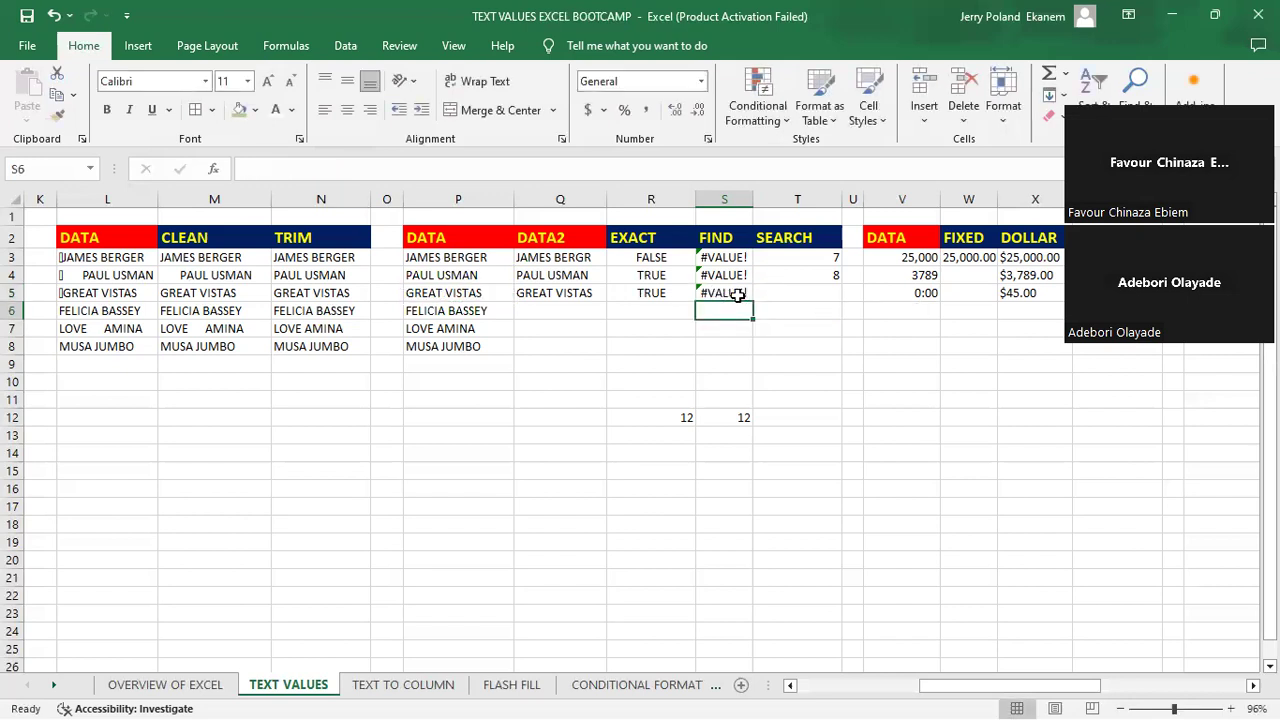
- Change the search text in S5's FIND formula to uppercase "STA"
click(737, 295)
double_click(750, 295)
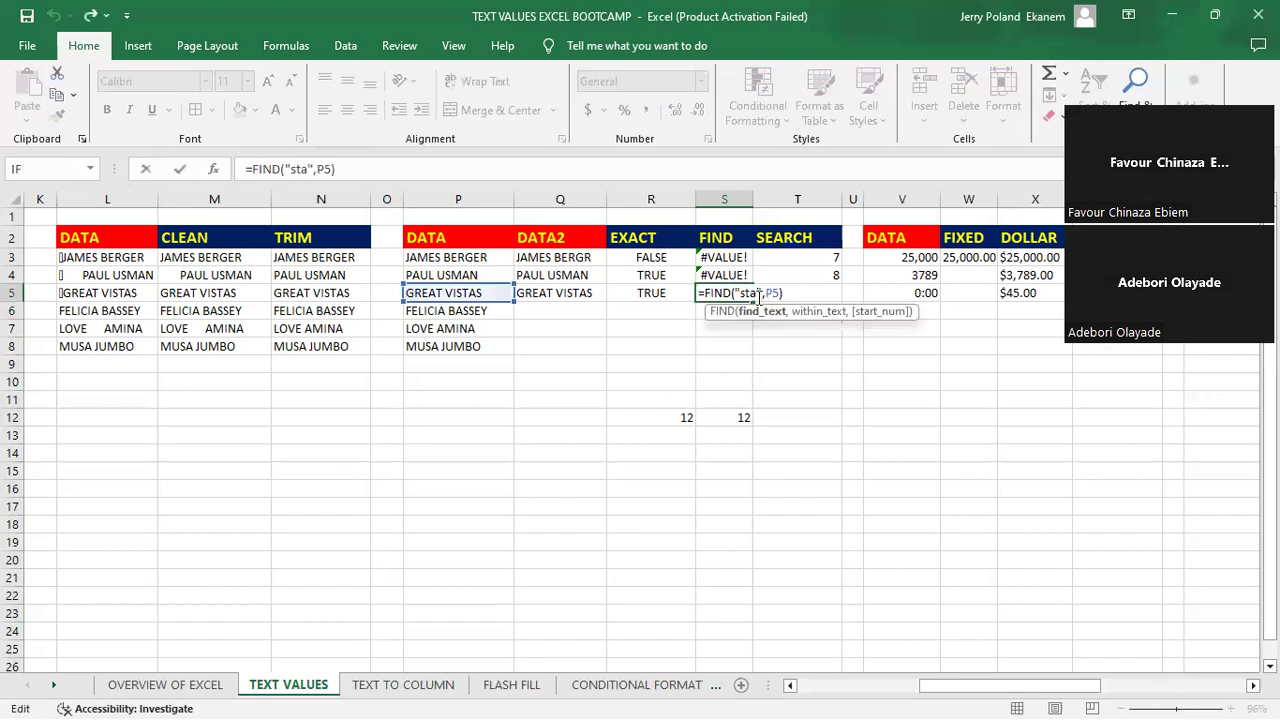
key(BackSpace)
key(BackSpace)
key(BackSpace)
text(STA)
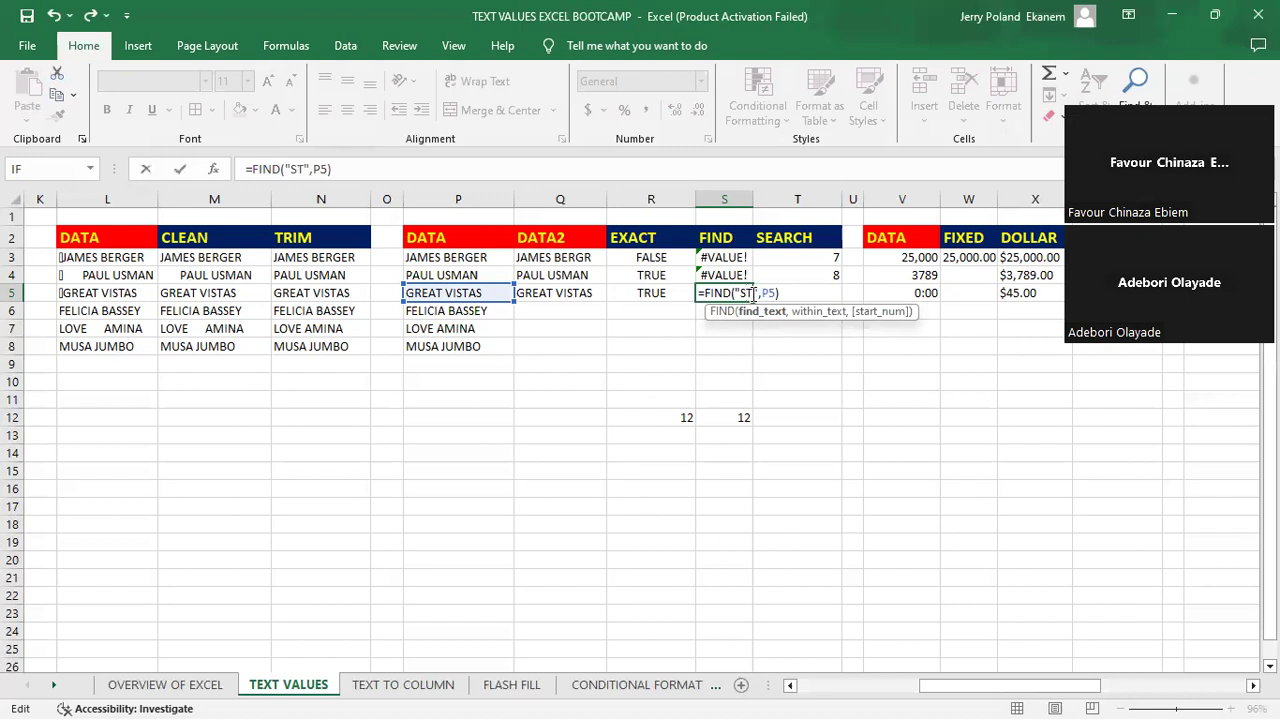
key(Return)
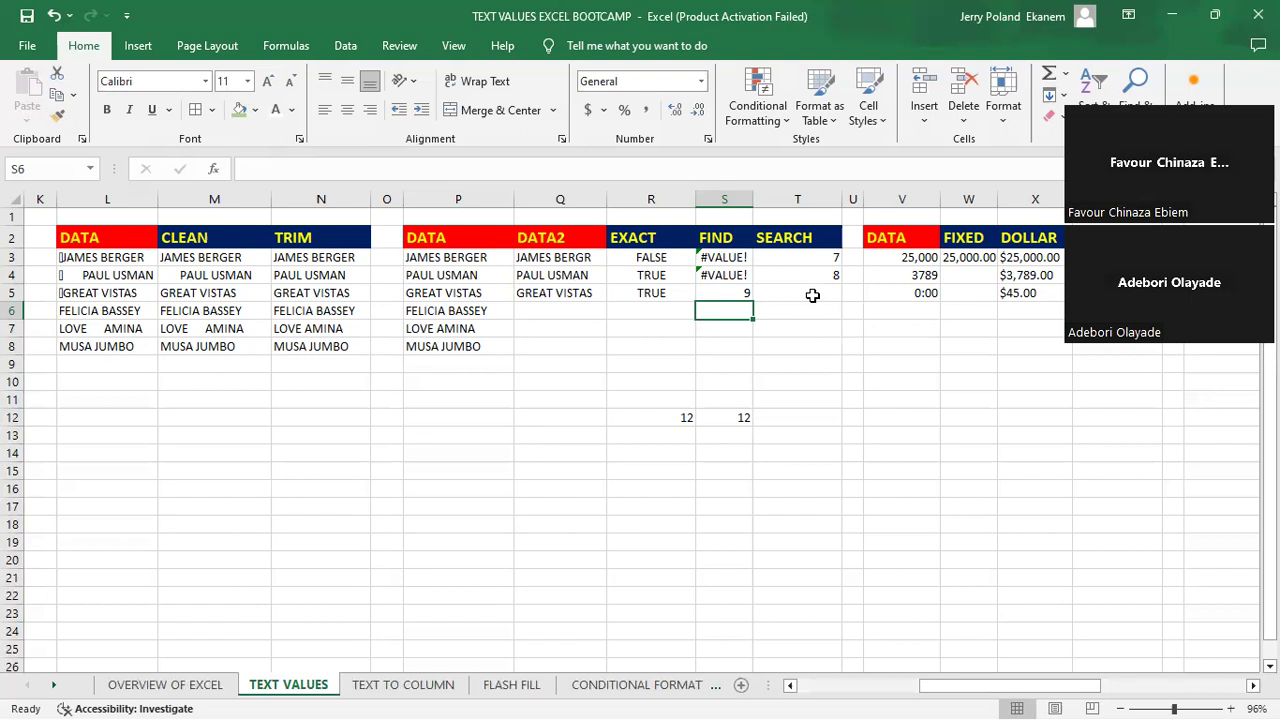
- Enter =SEARCH("Sta",P5) in cell T5 to look up mixed-case "Sta" in the third DATA entry
click(812, 295)
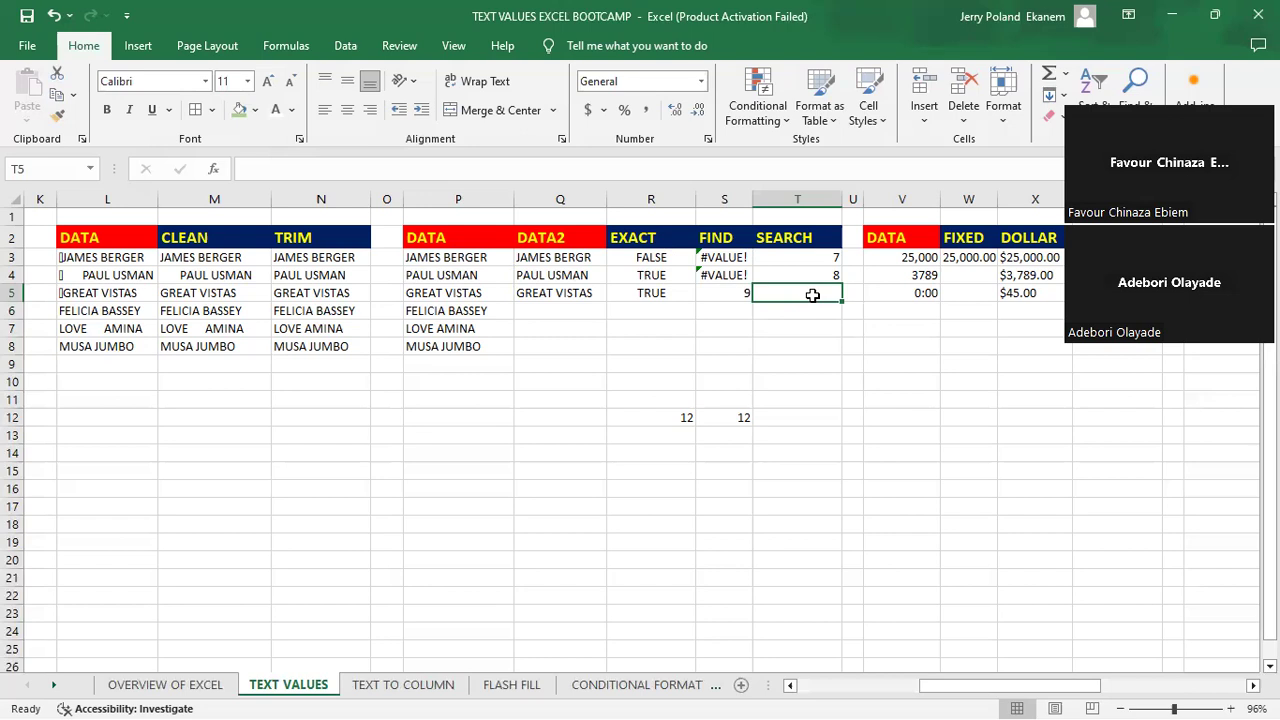
text(=)
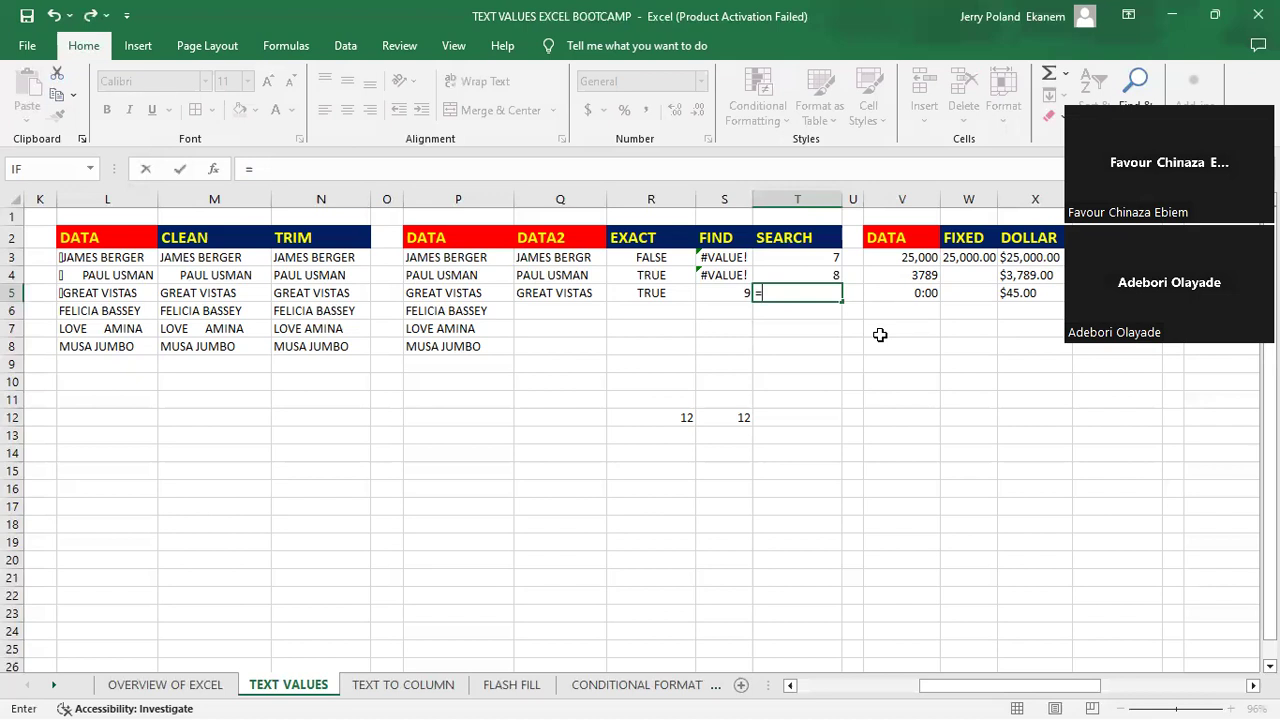
text(SEARCH)
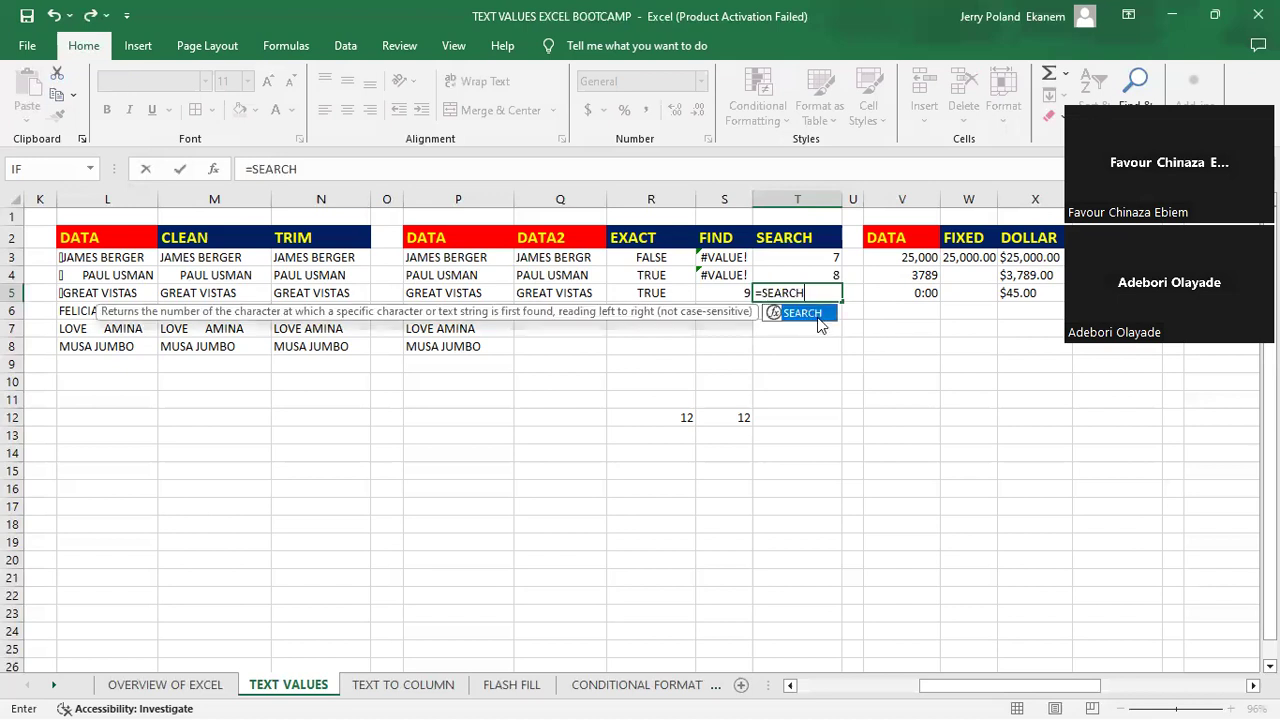
text(()
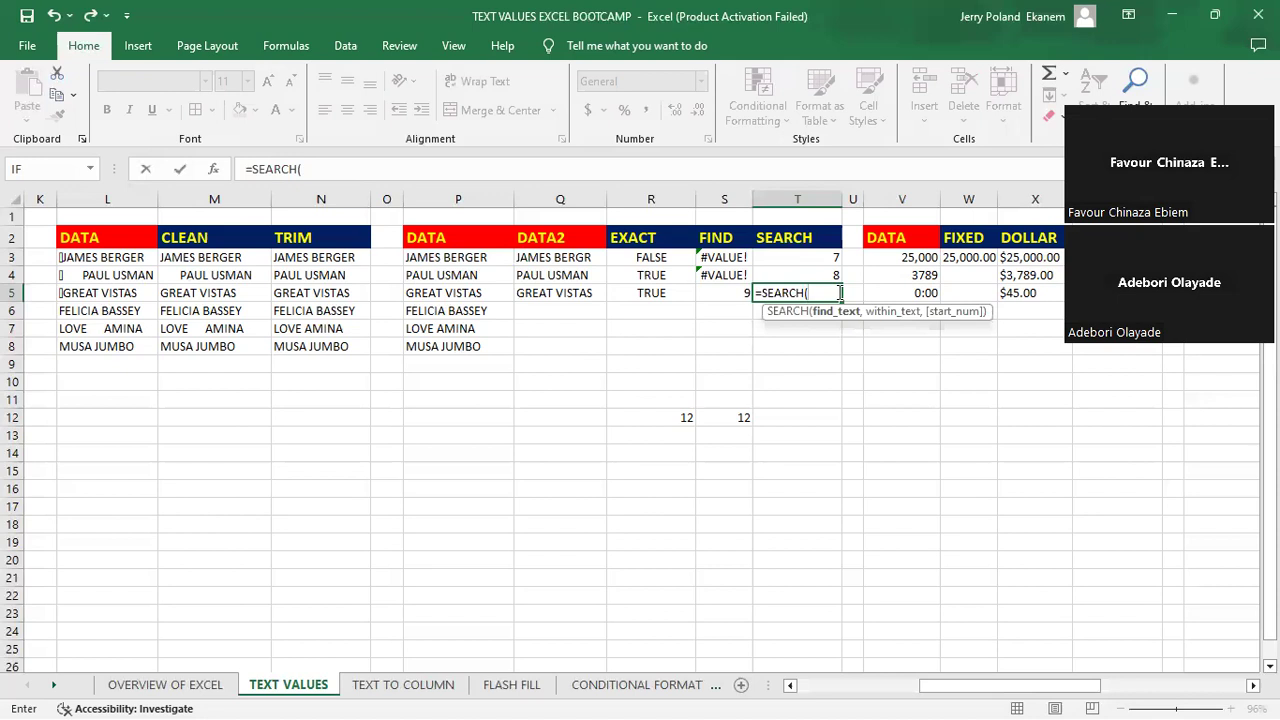
text("Sta")
text(,)
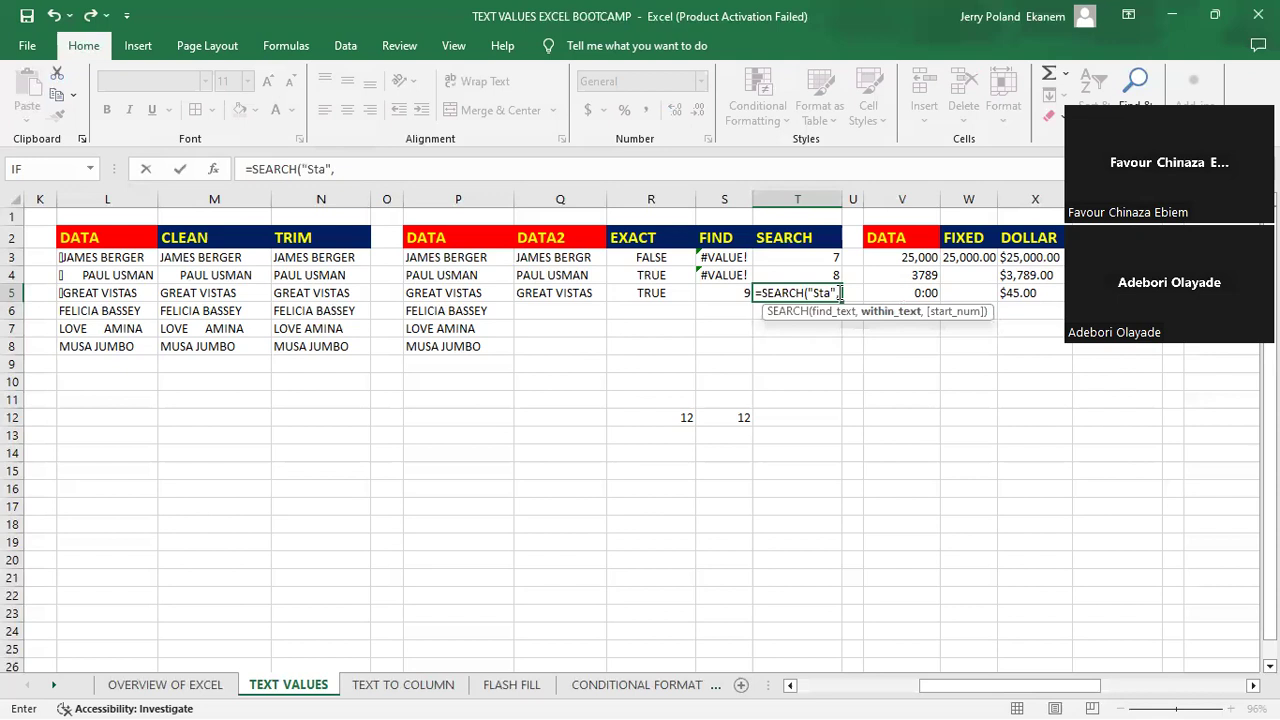
click(438, 292)
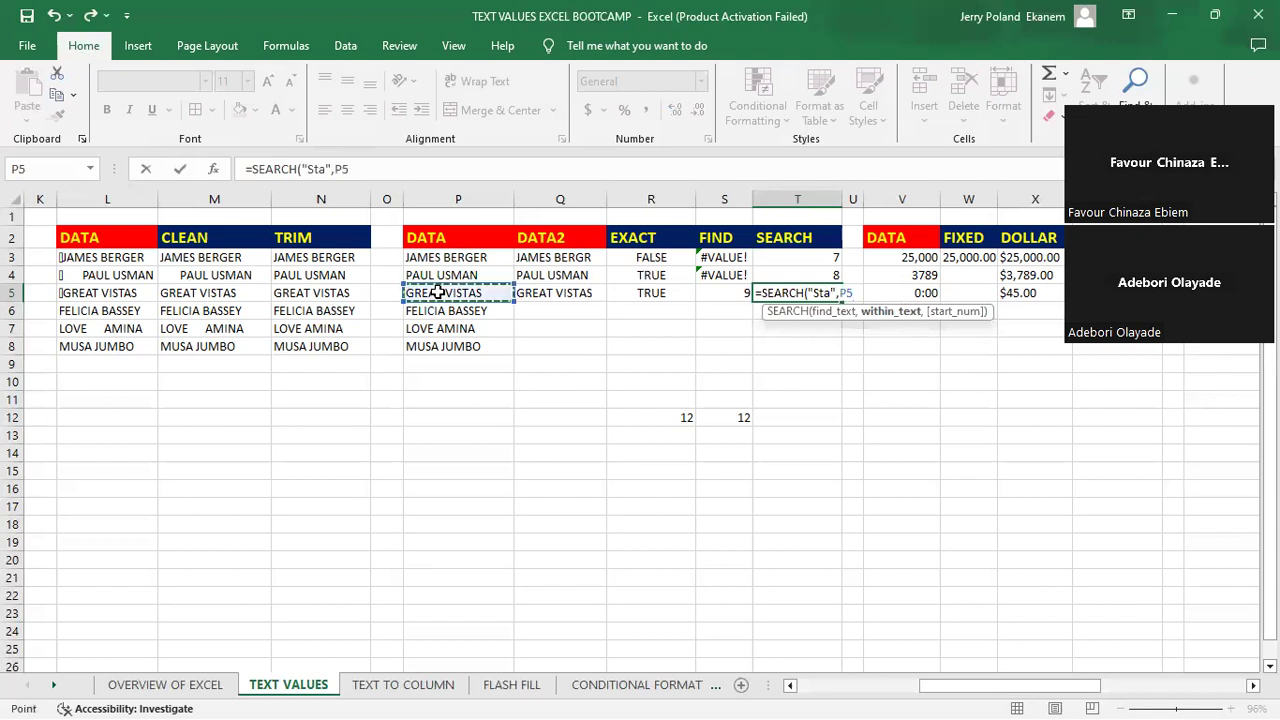
key(Return)
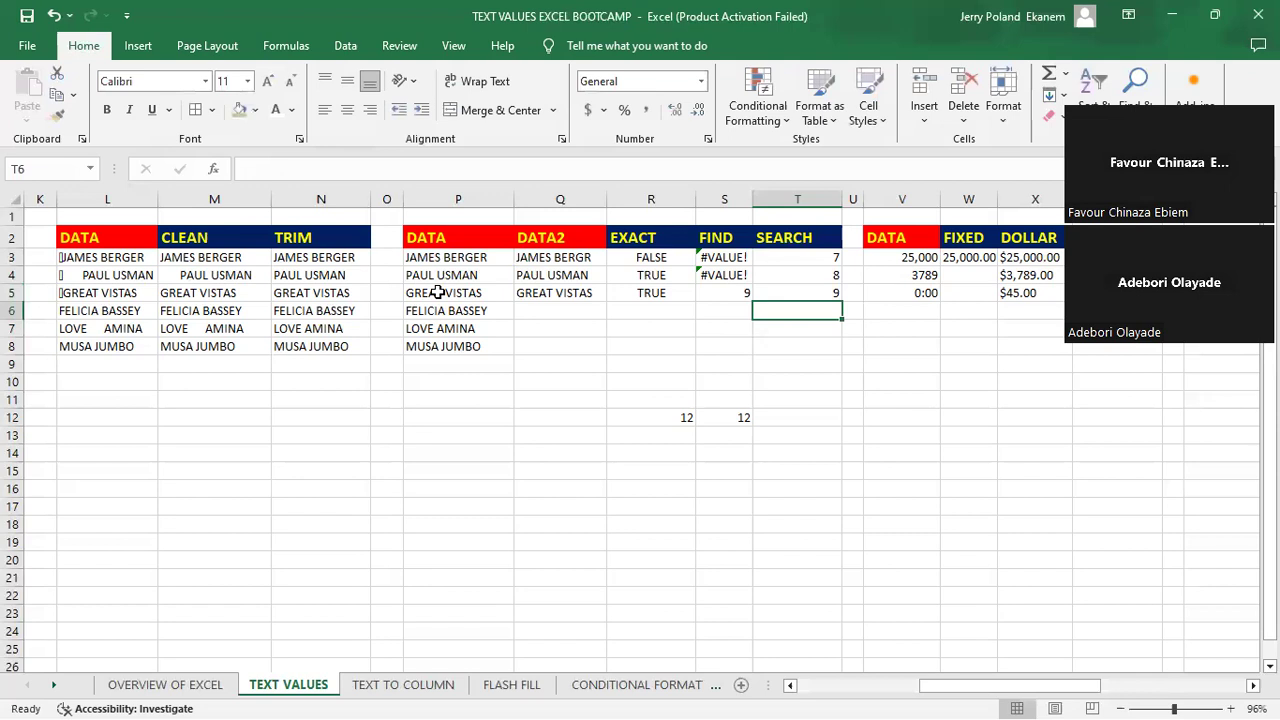
- Compare the FIND formula in S5 with the SEARCH formula in T5
click(734, 292)
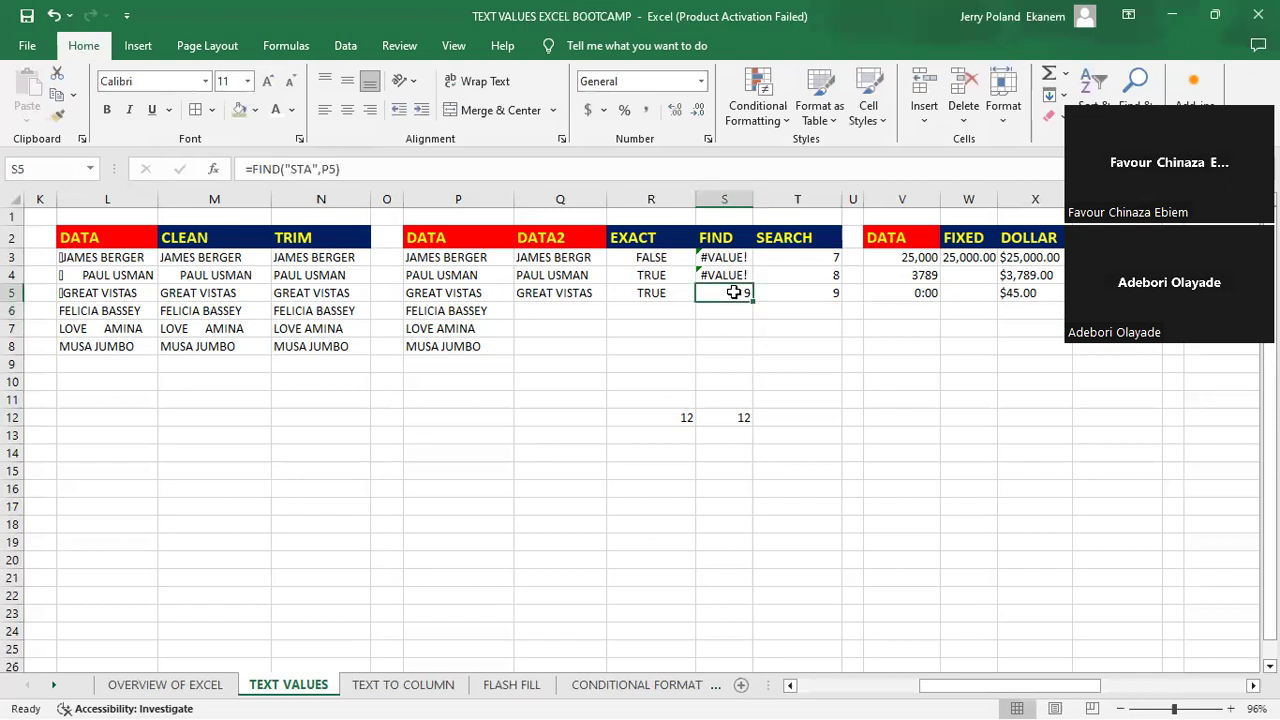
click(824, 291)
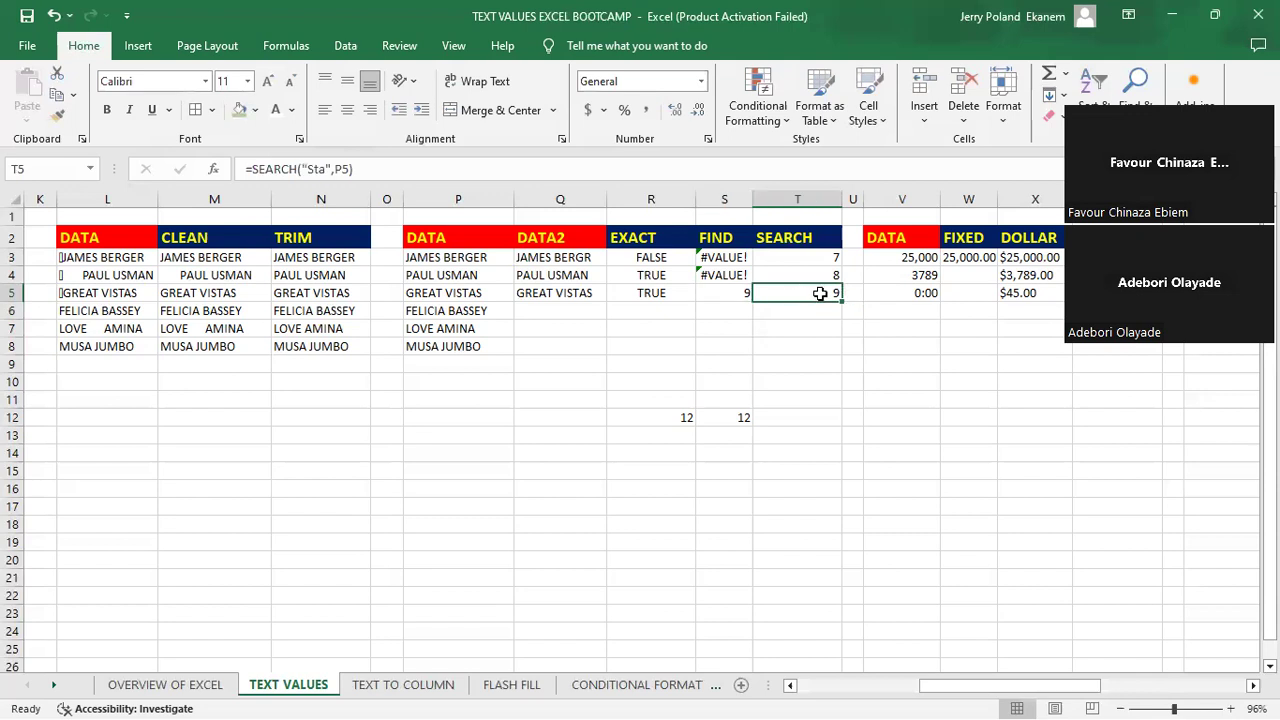
click(711, 295)
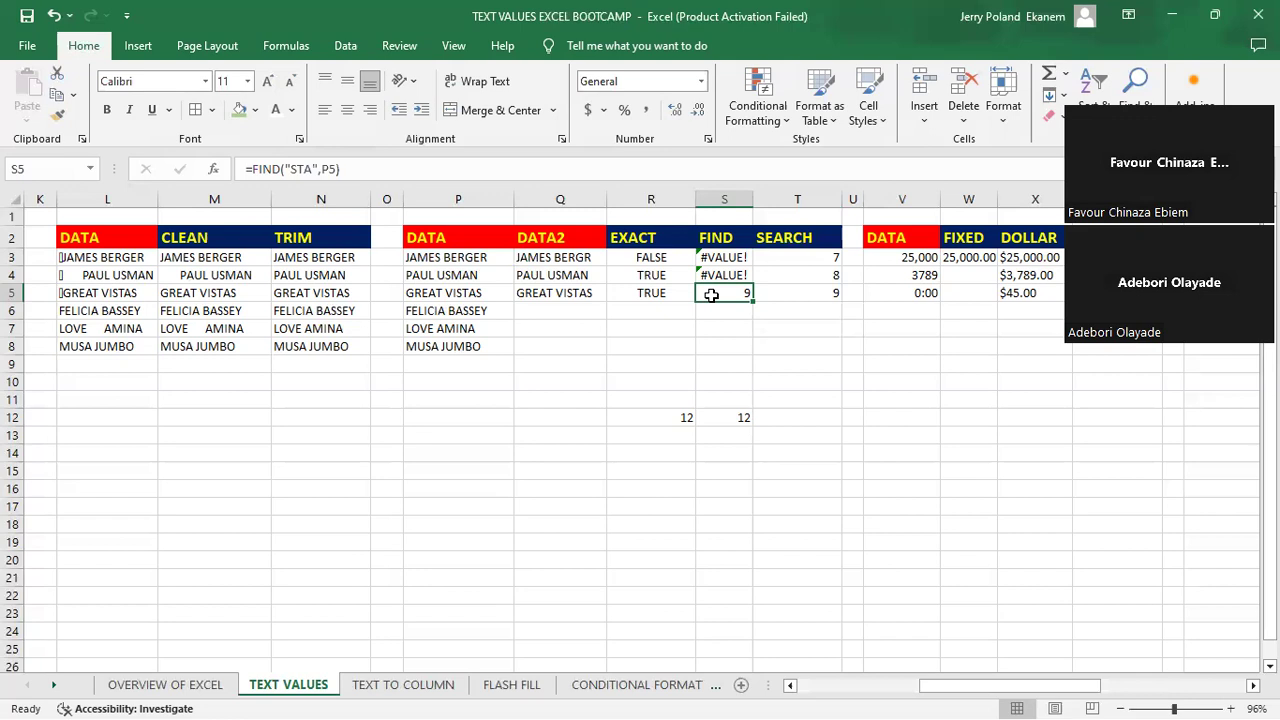
key(Right)
key(Right)
key(Right)
key(Right)
key(Right)
key(Right)
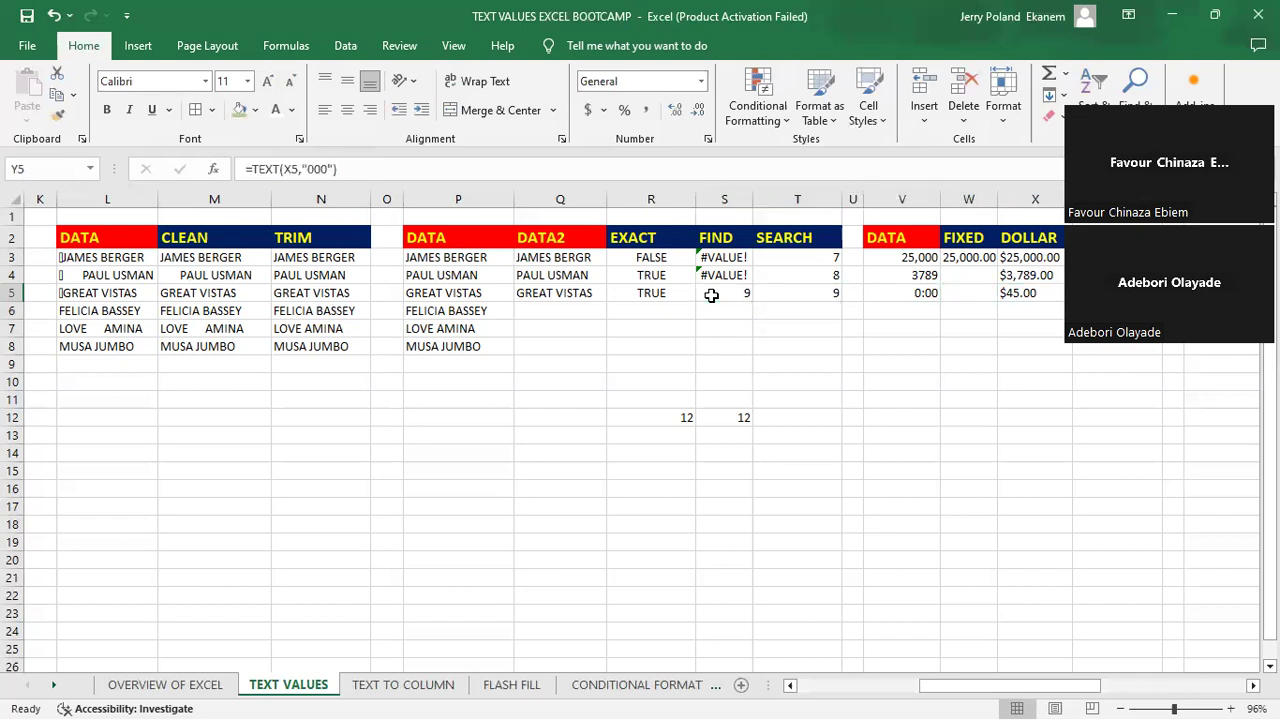
key(Right)
key(Right)
key(Right)
key(Left)
key(Left)
key(Left)
key(Left)
key(Left)
key(Left)
key(Left)
key(Left)
key(Left)
key(Left)
key(Left)
key(Left)
key(Left)
key(Left)
key(Right)
key(Right)
key(Right)
key(Right)
key(Right)
key(Right)
key(Right)
key(Right)
key(Right)
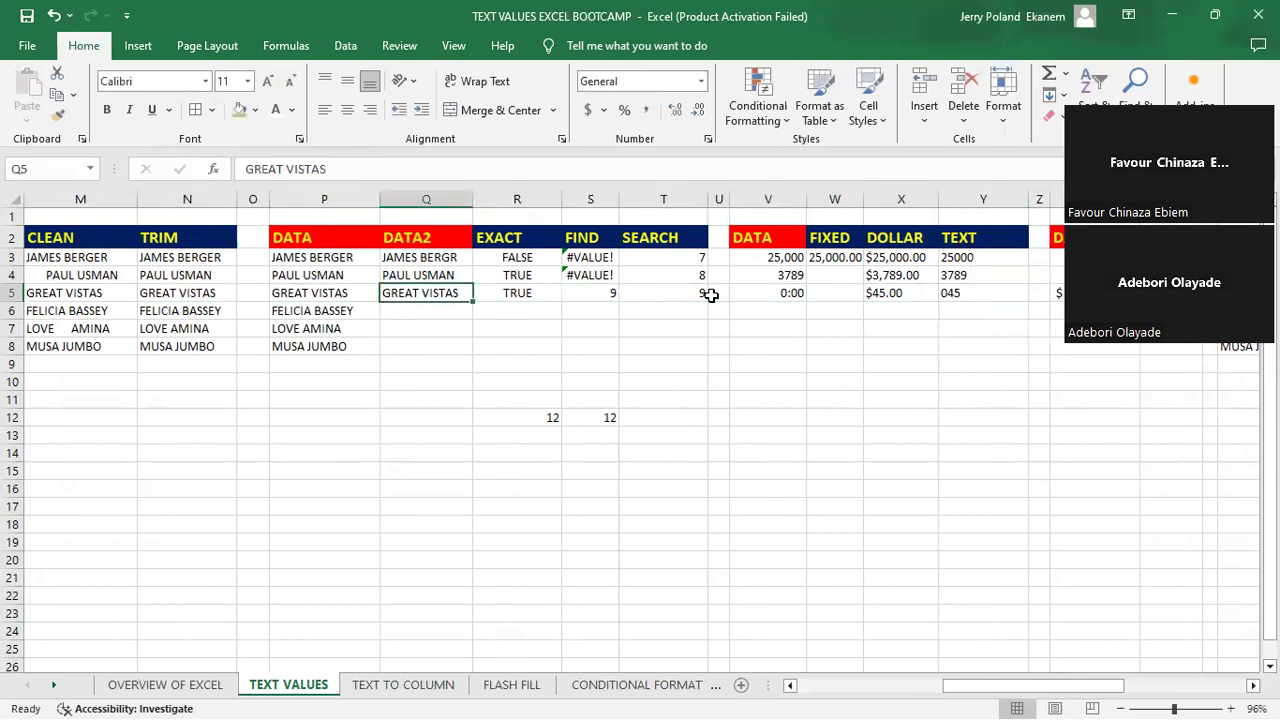
key(Left)
key(Left)
key(Left)
key(Left)
key(Left)
key(Left)
key(Left)
key(Left)
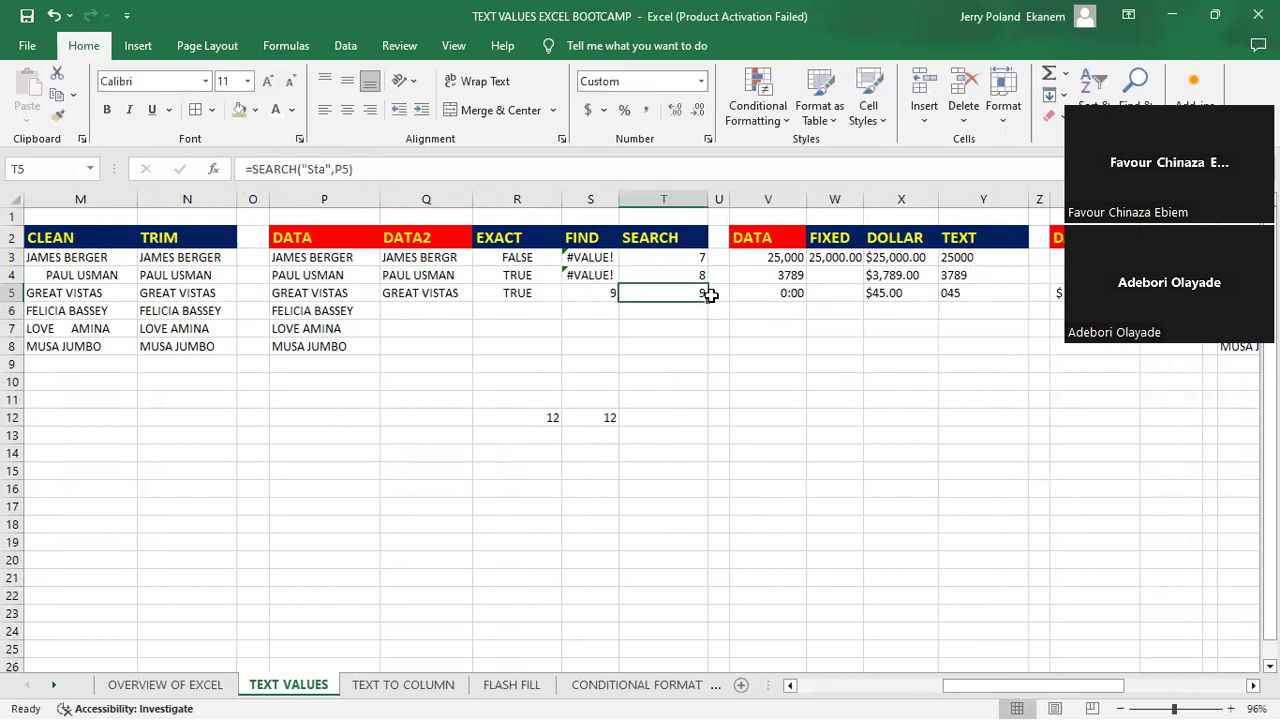
- Clear the existing formula from cell W3 in the FIXED column
key(Right)
key(Right)
key(Right)
key(Right)
key(Right)
key(Right)
key(Right)
key(Right)
key(Right)
key(Right)
key(Right)
key(Right)
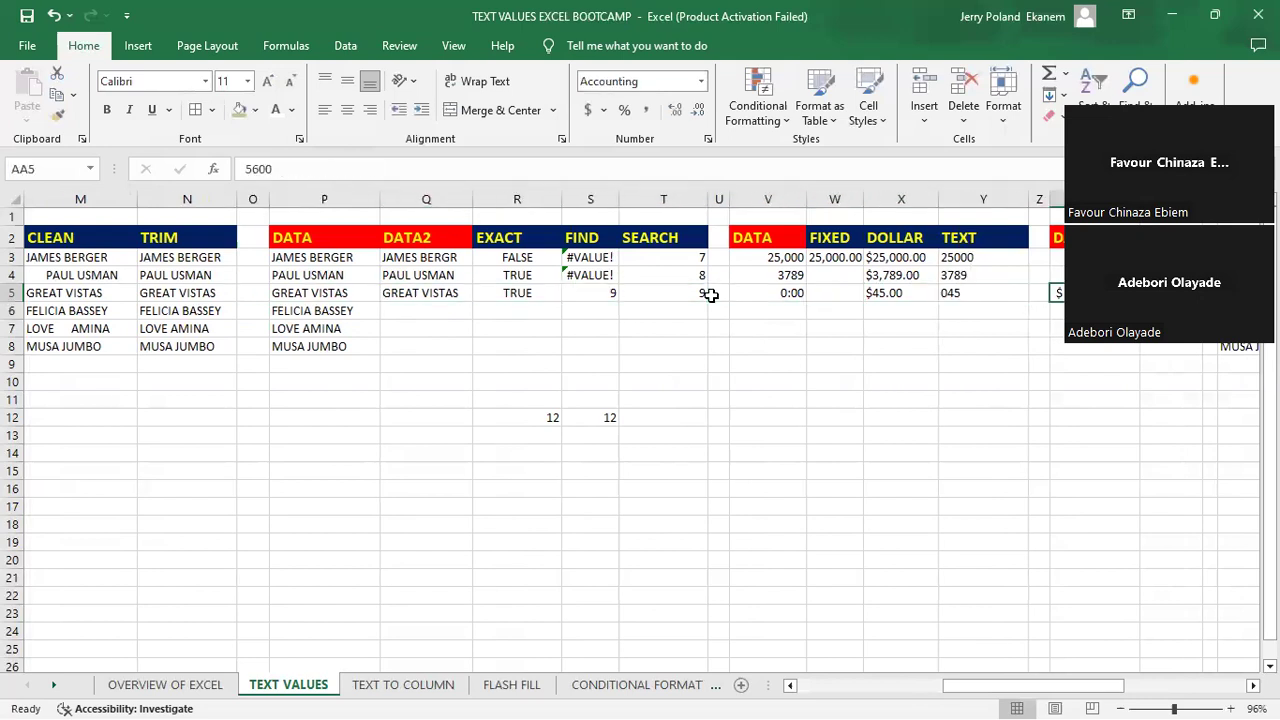
key(Right)
key(Right)
key(Right)
key(Right)
key(Right)
key(Right)
key(Right)
key(Right)
key(Right)
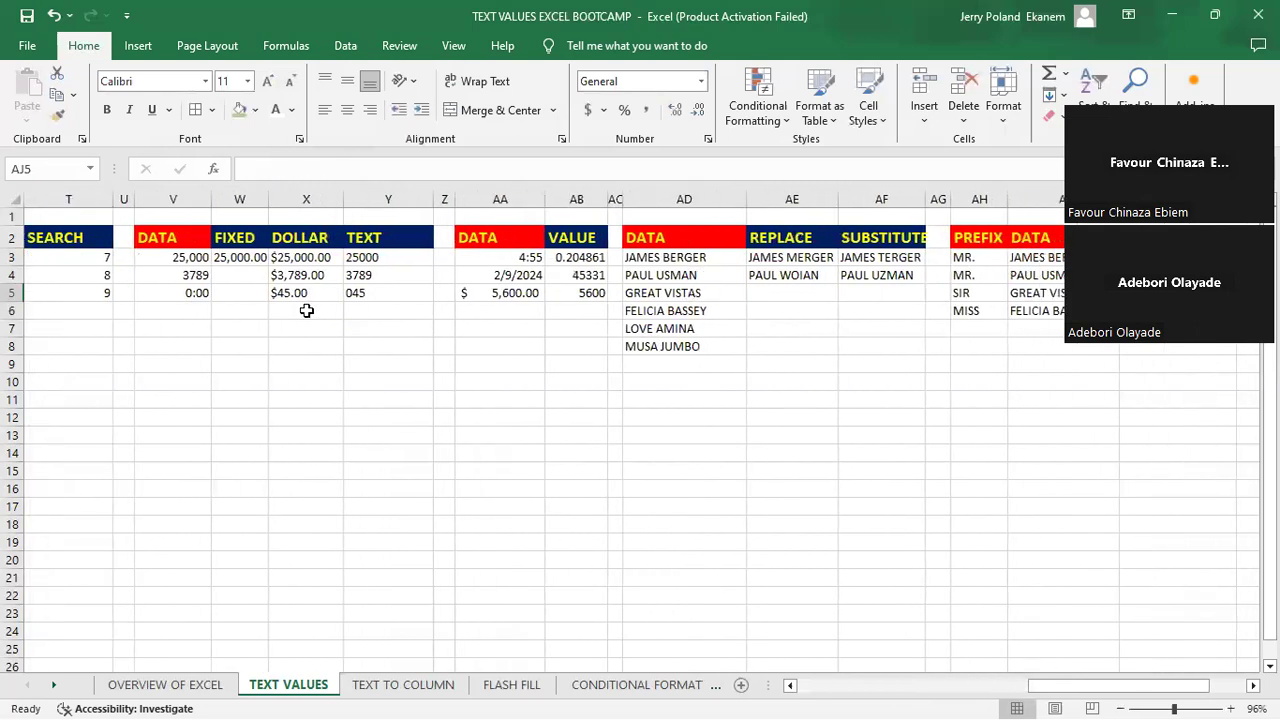
click(243, 292)
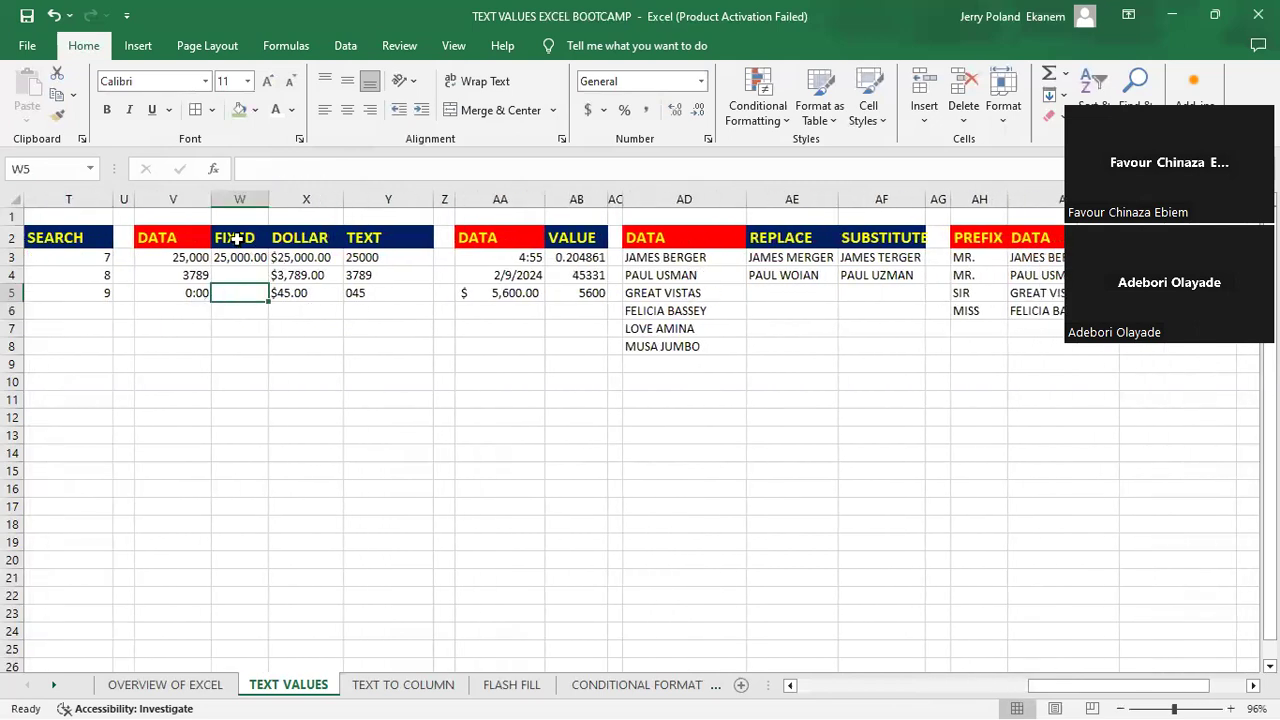
click(236, 238)
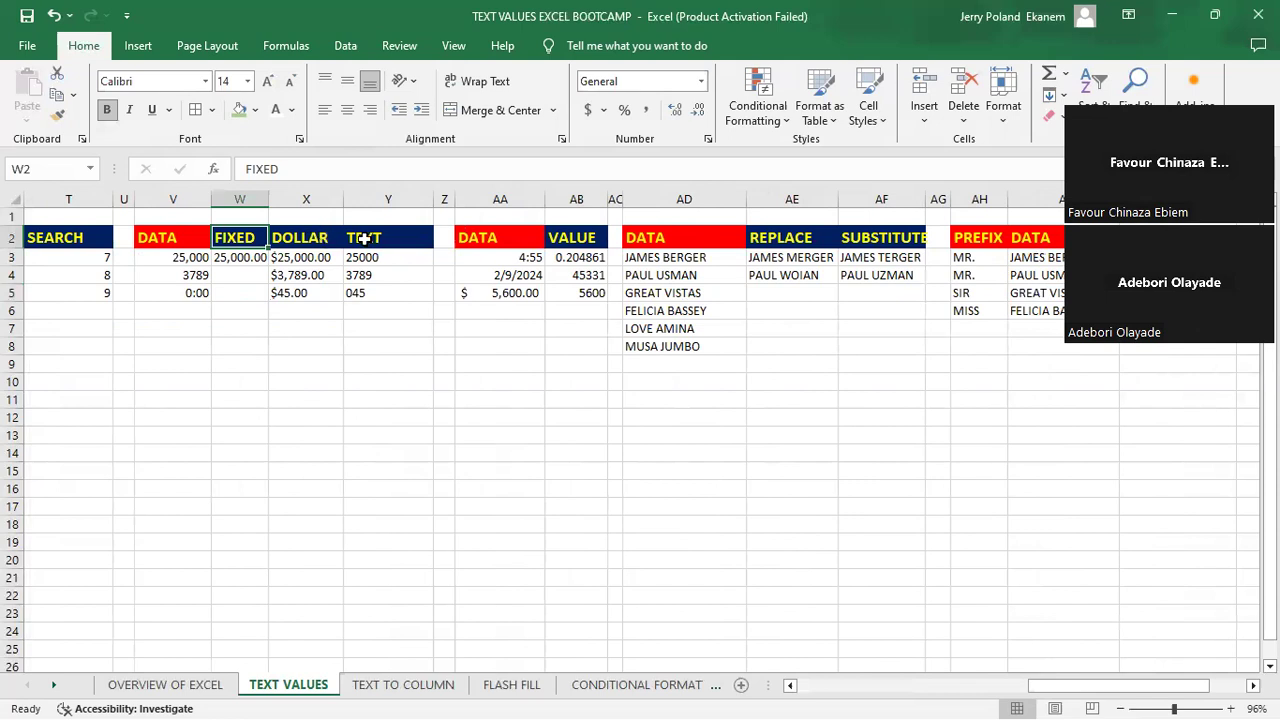
click(244, 258)
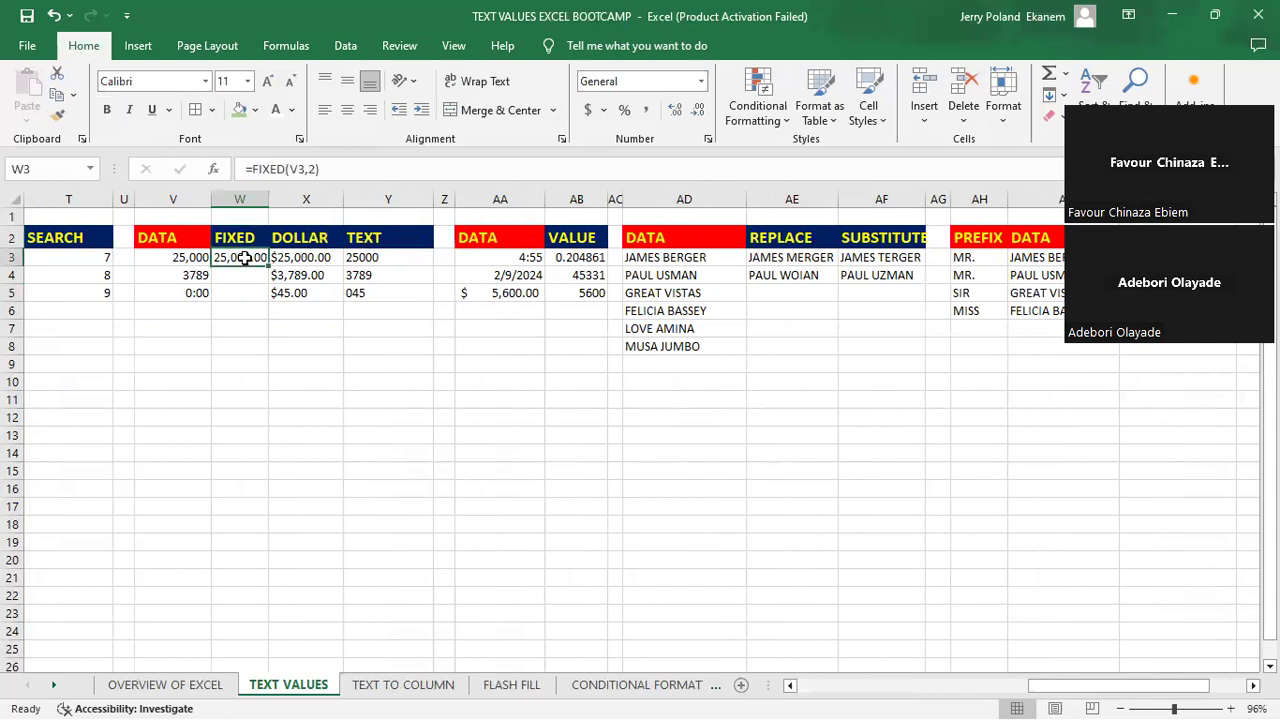
key(BackSpace)
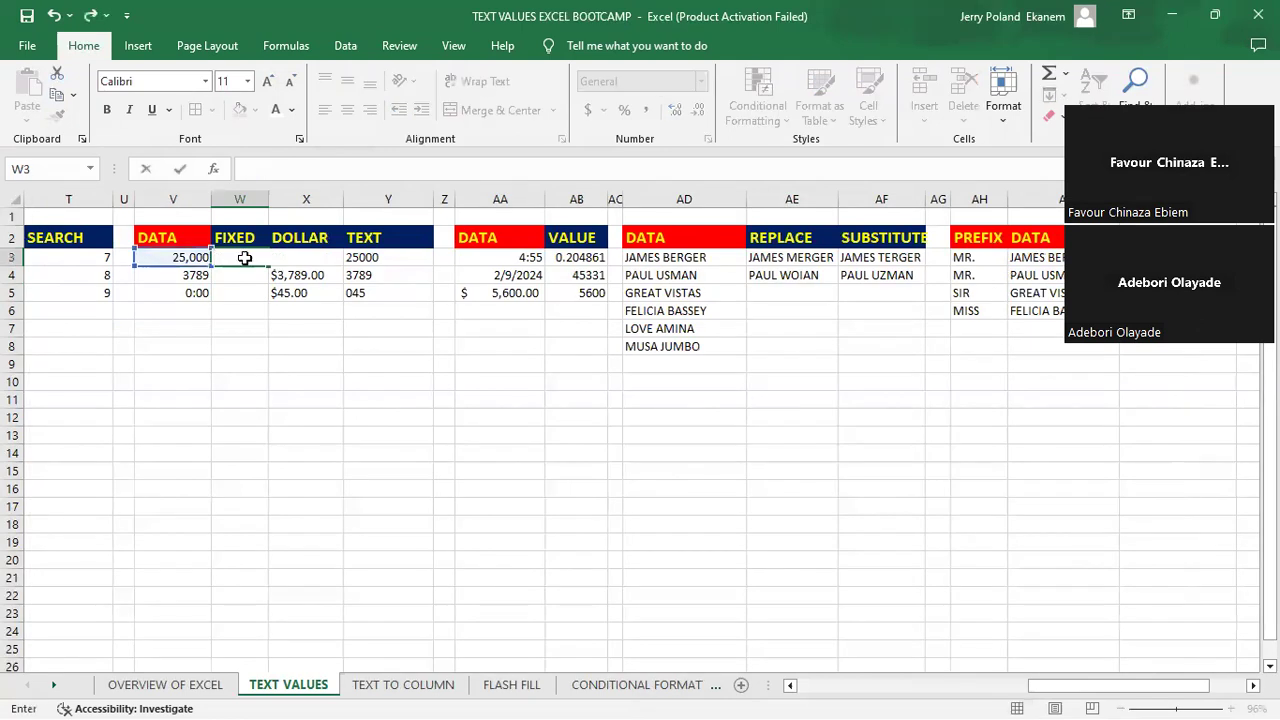
key(Return)
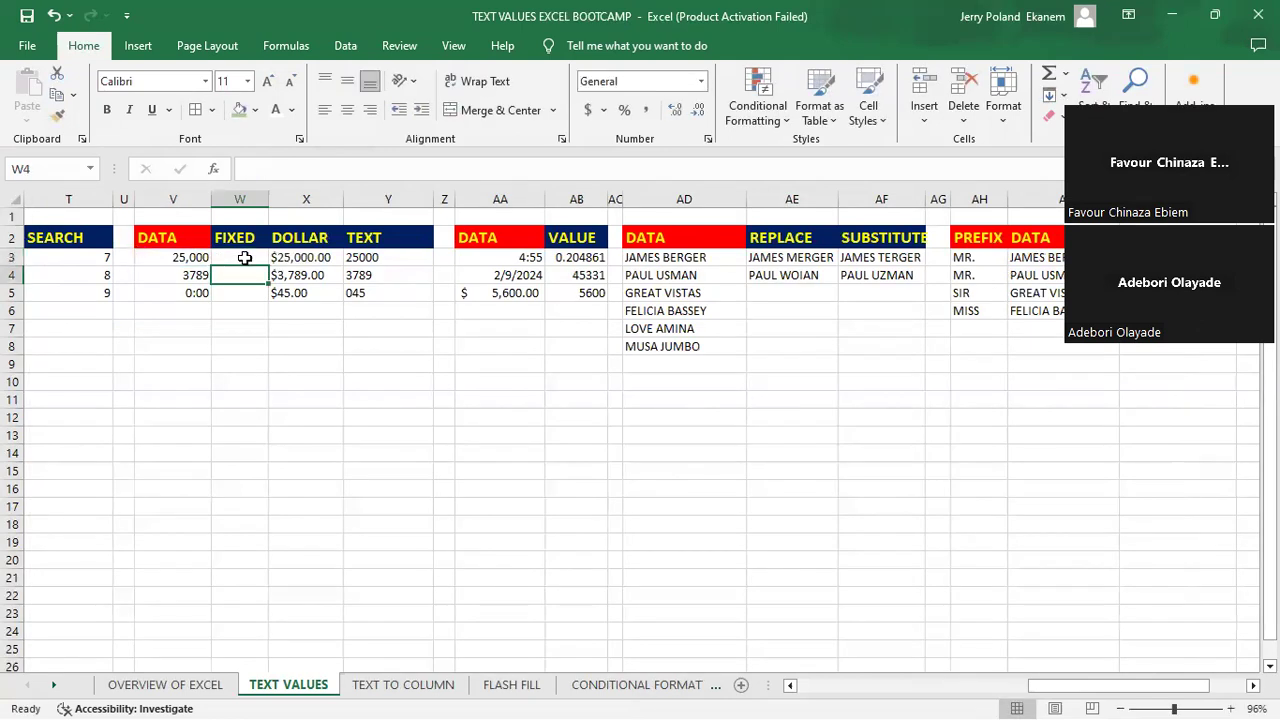
key(Return)
key(Up)
key(Up)
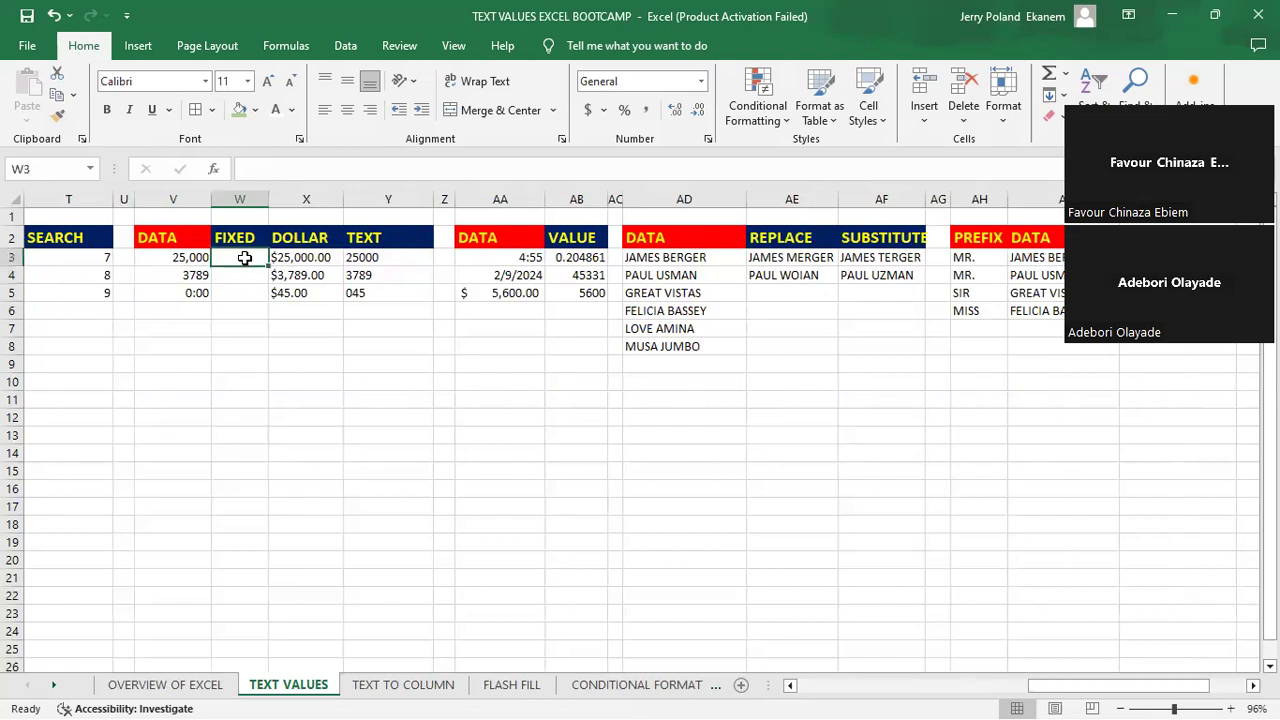
key(Down)
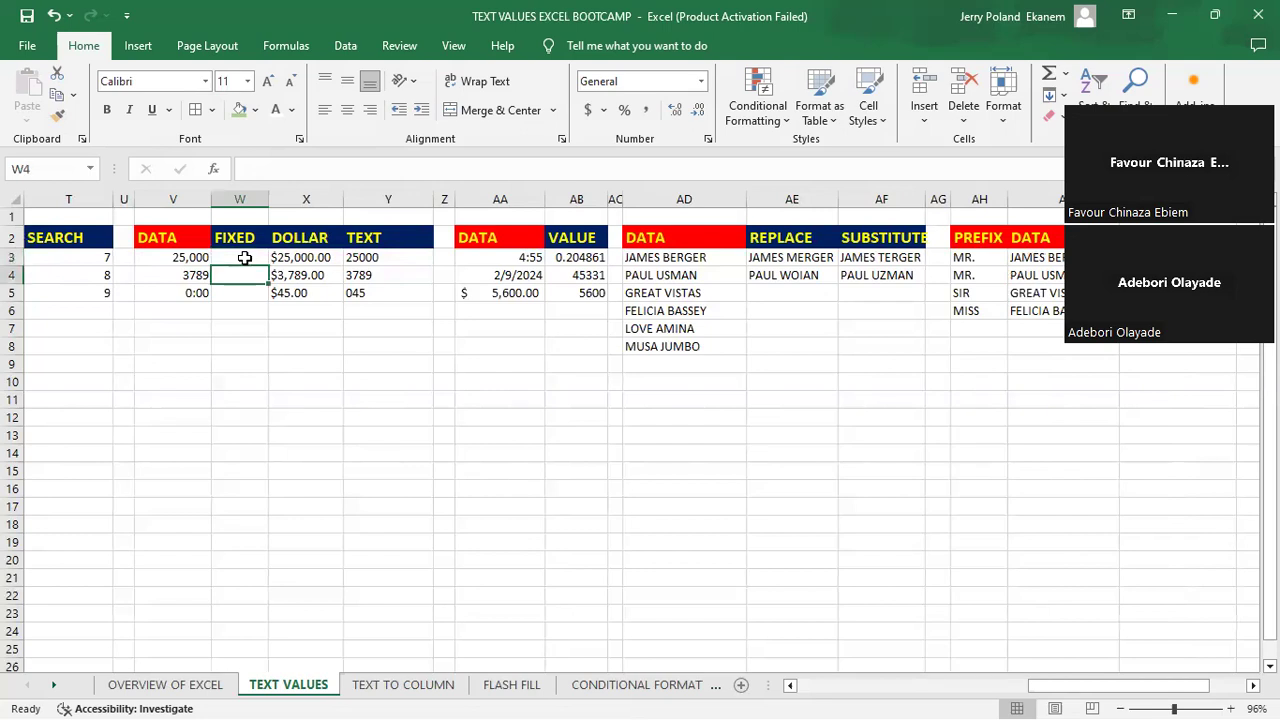
key(Down)
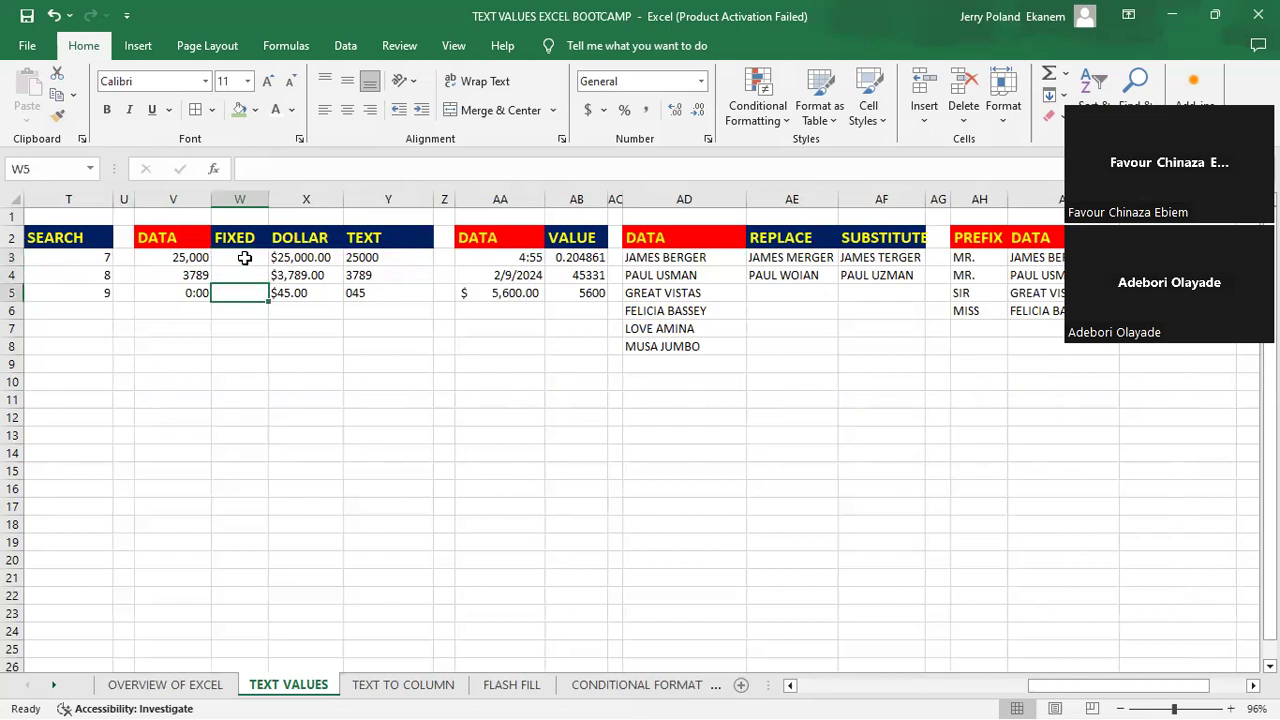
- Enter =FIXED(V3,3) in cell W3 to format the first DATA number with three decimals, and widen column W
key(Up)
key(Up)
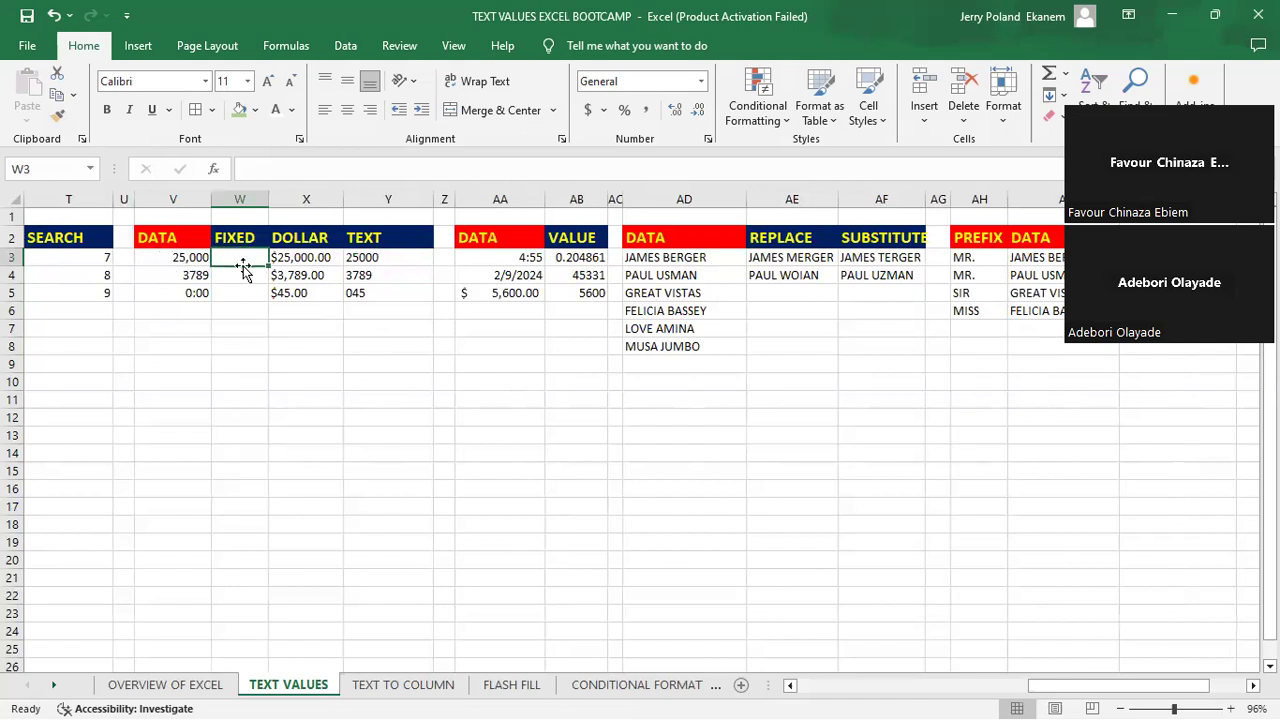
text(=)
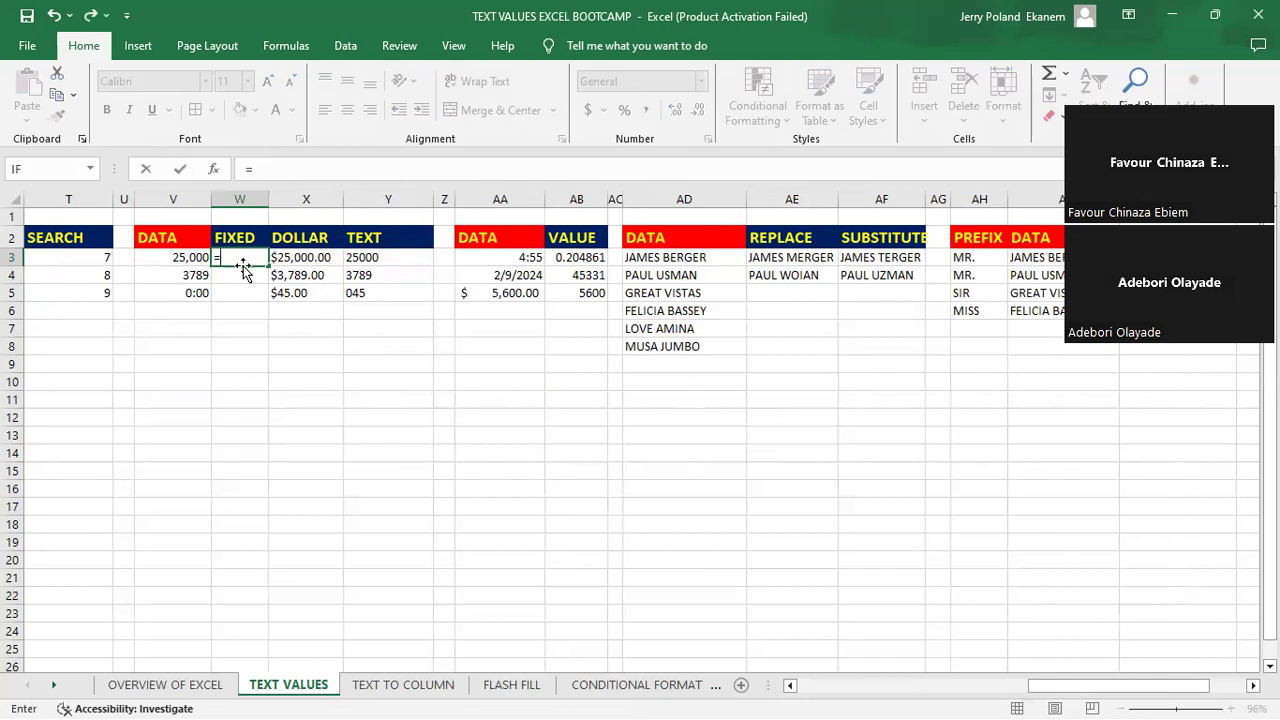
text(fi)
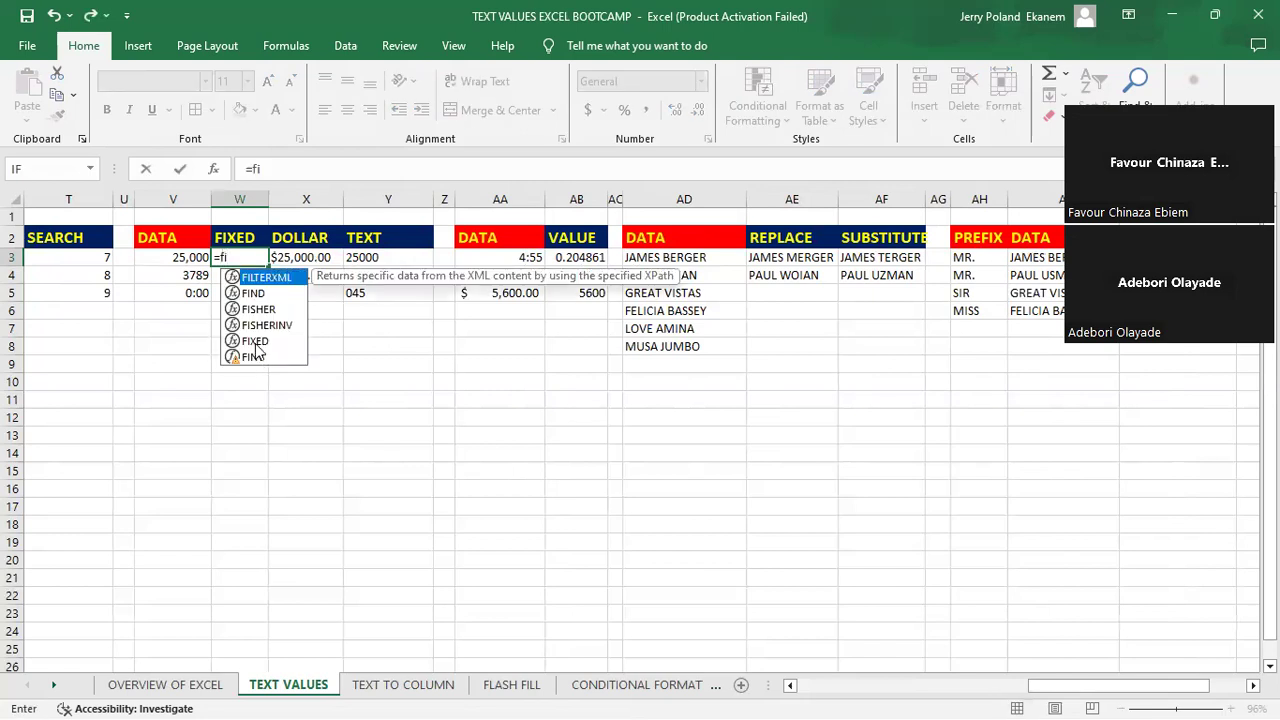
click(256, 342)
key(Tab)
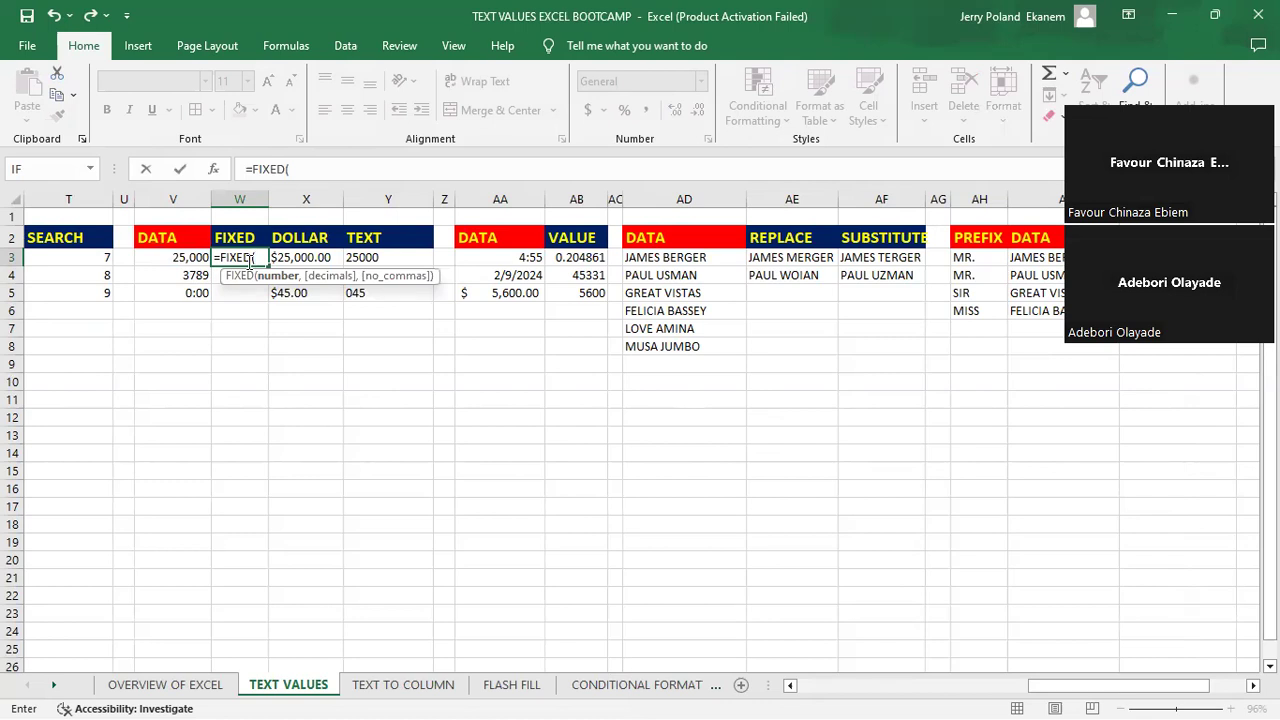
click(180, 258)
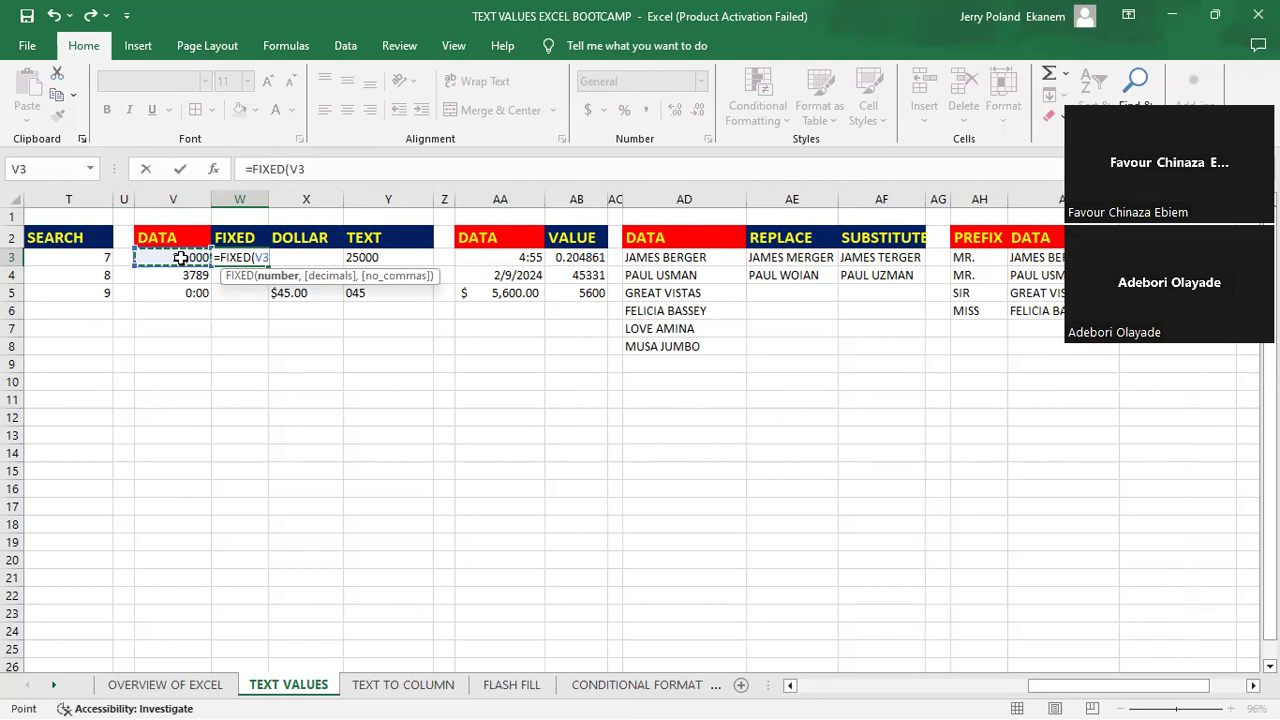
text(,)
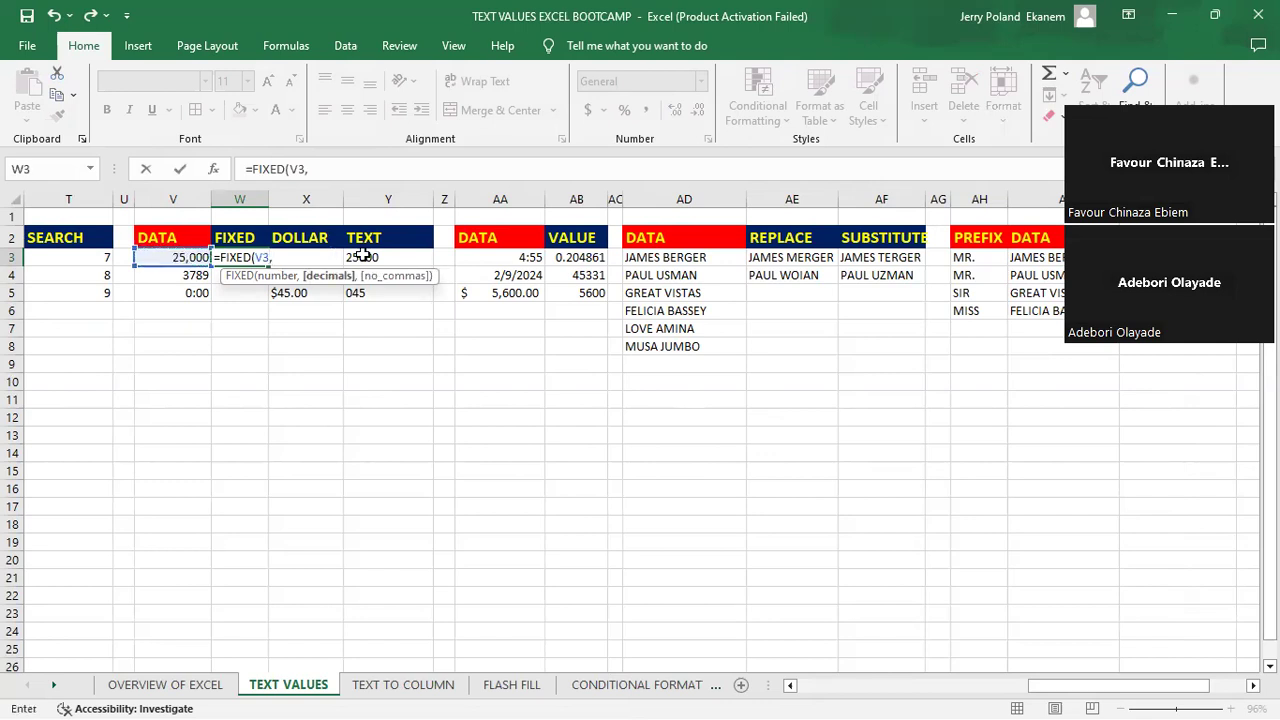
text(3)
key(Return)
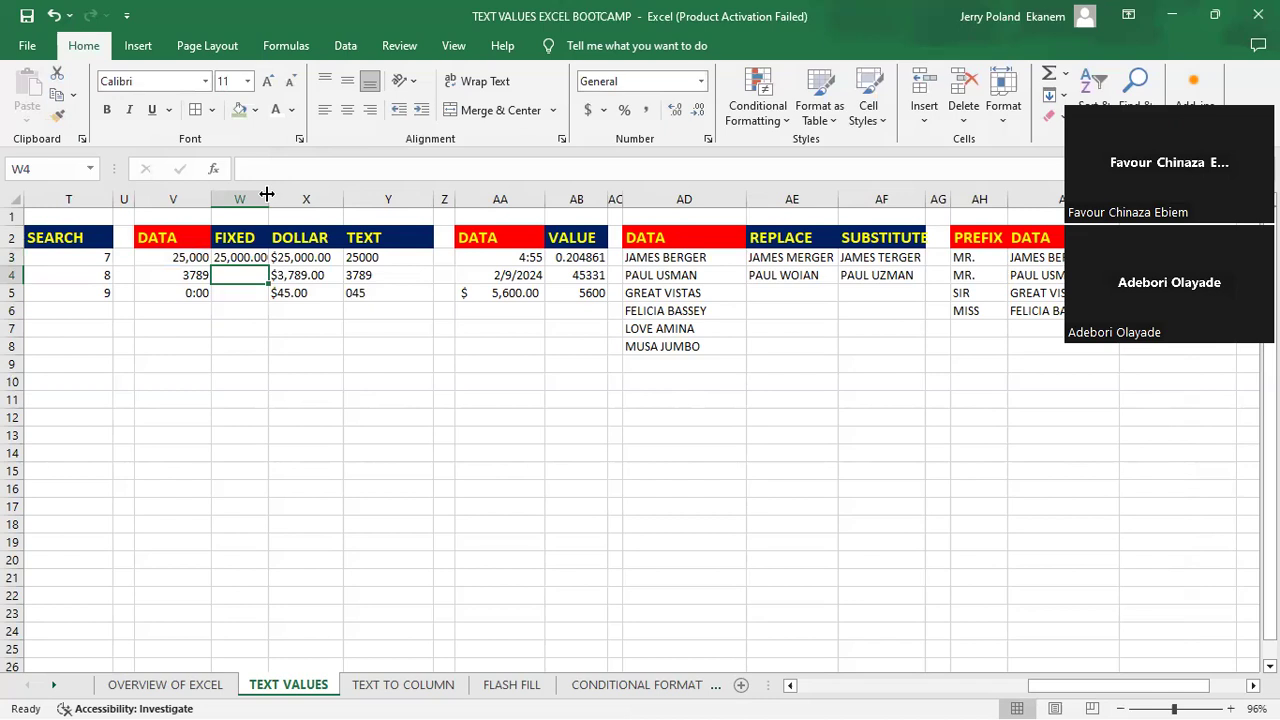
drag(267, 193, 302, 193)
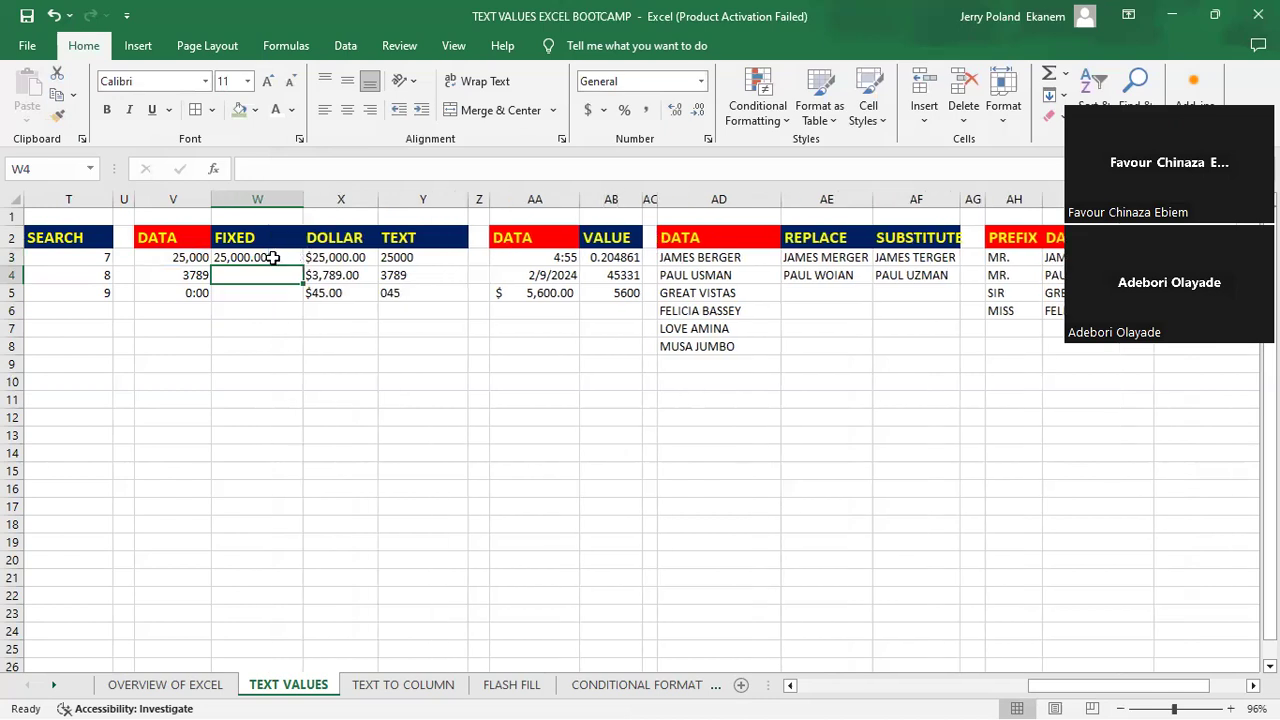
- Change the decimals argument in W3's FIXED formula to 1
click(273, 258)
double_click(273, 258)
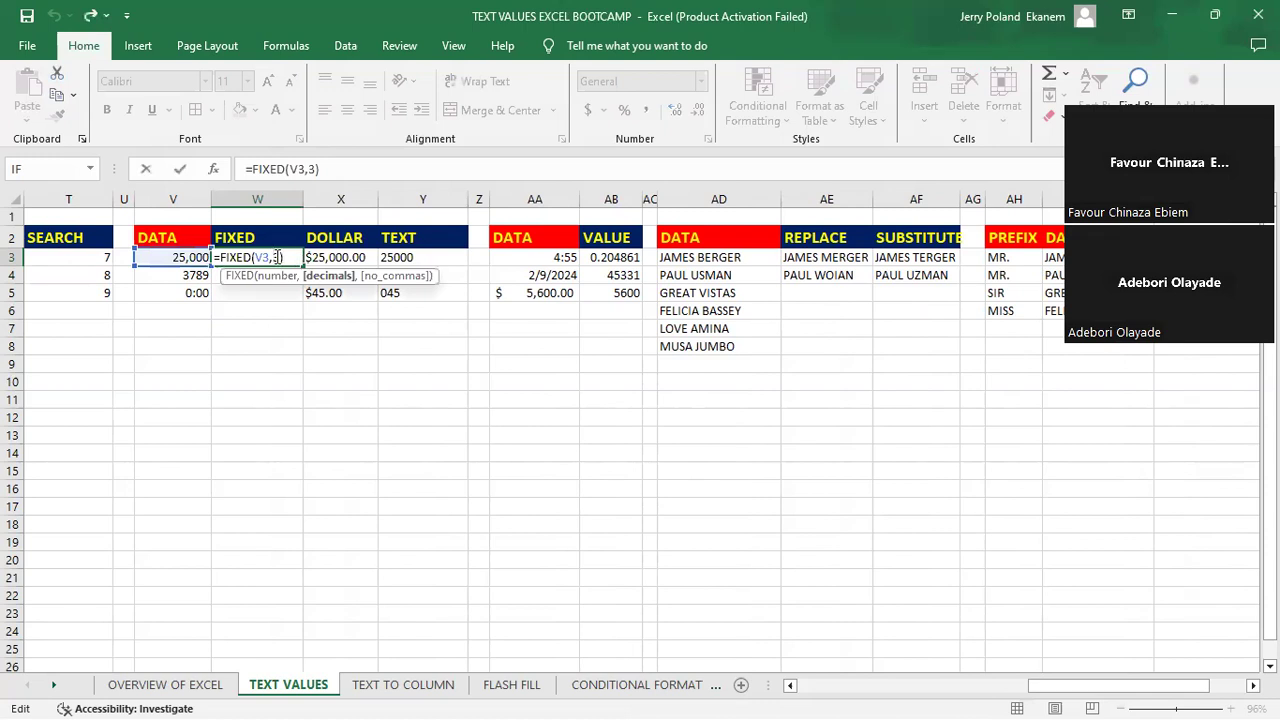
key(BackSpace)
text(1)
key(Return)
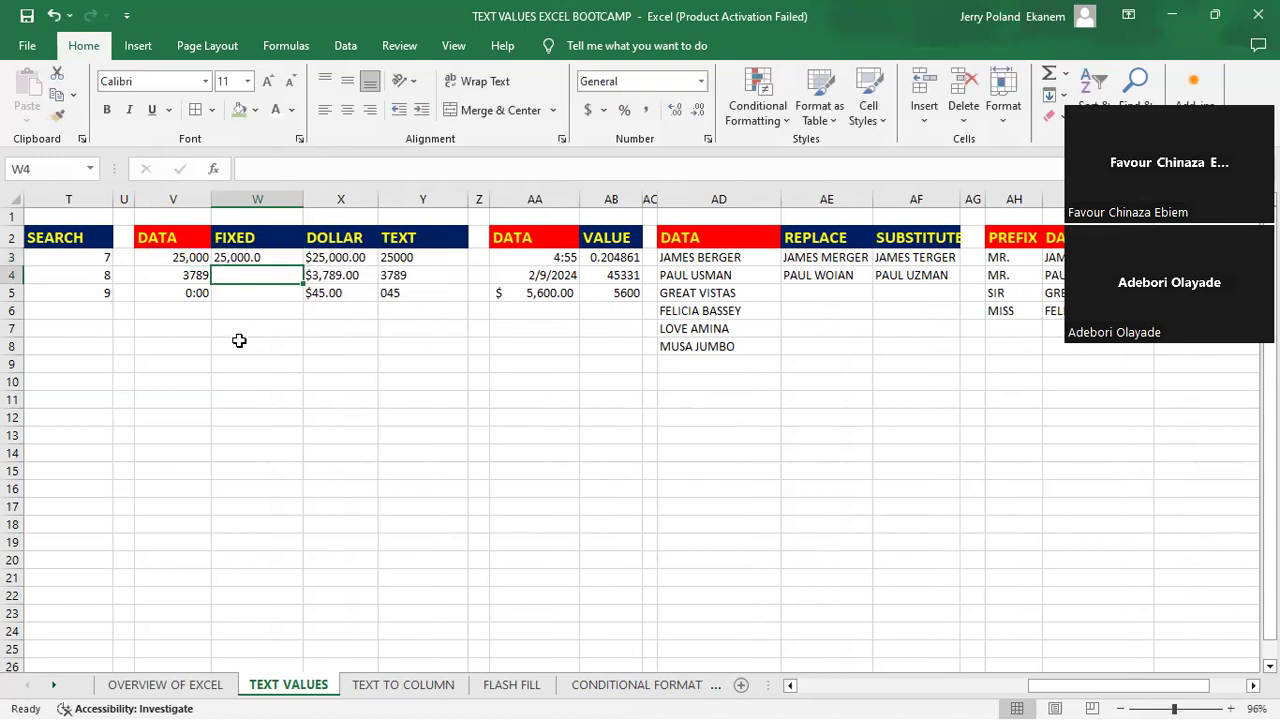
- Change the decimals argument in W3's FIXED formula to 0
double_click(242, 258)
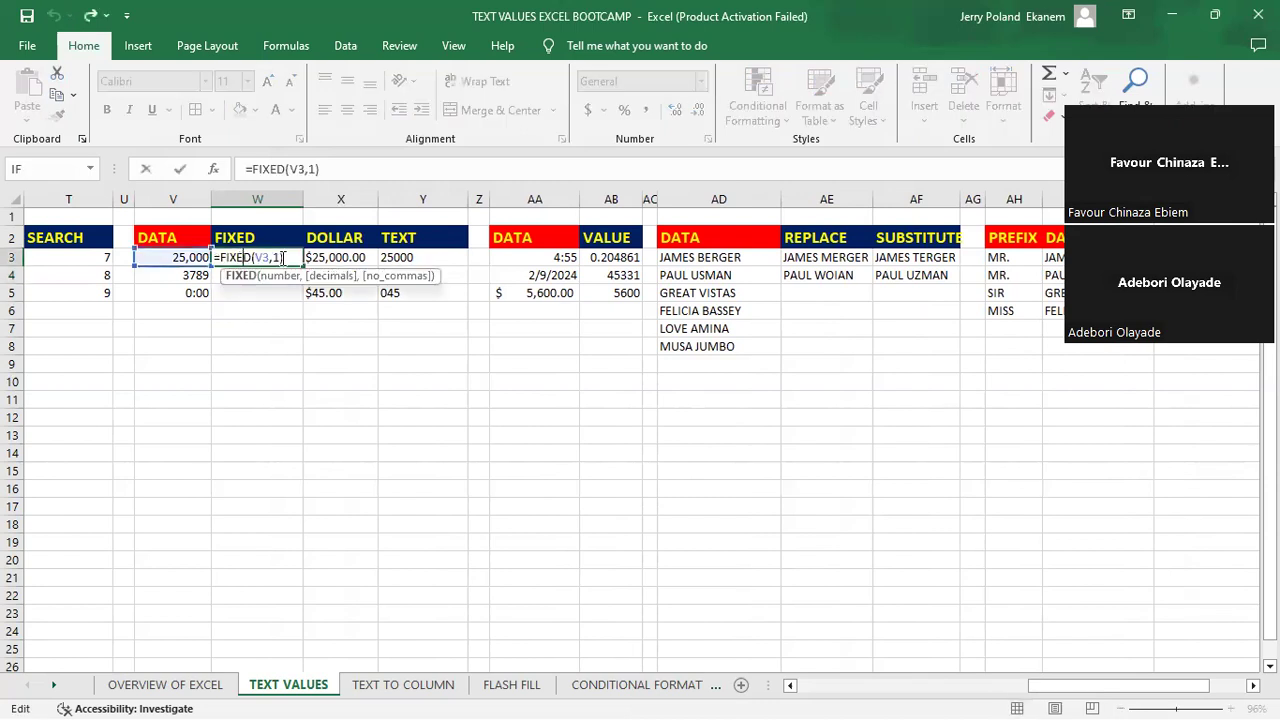
key(BackSpace)
text(0)
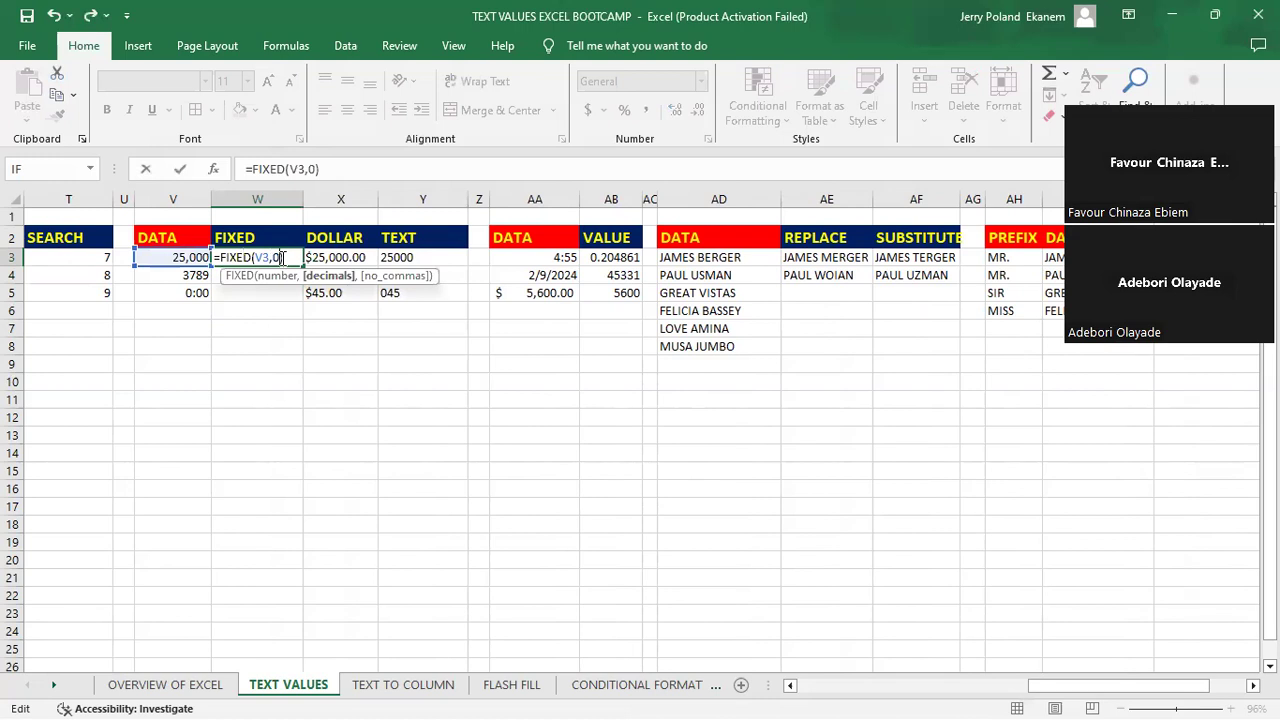
key(Return)
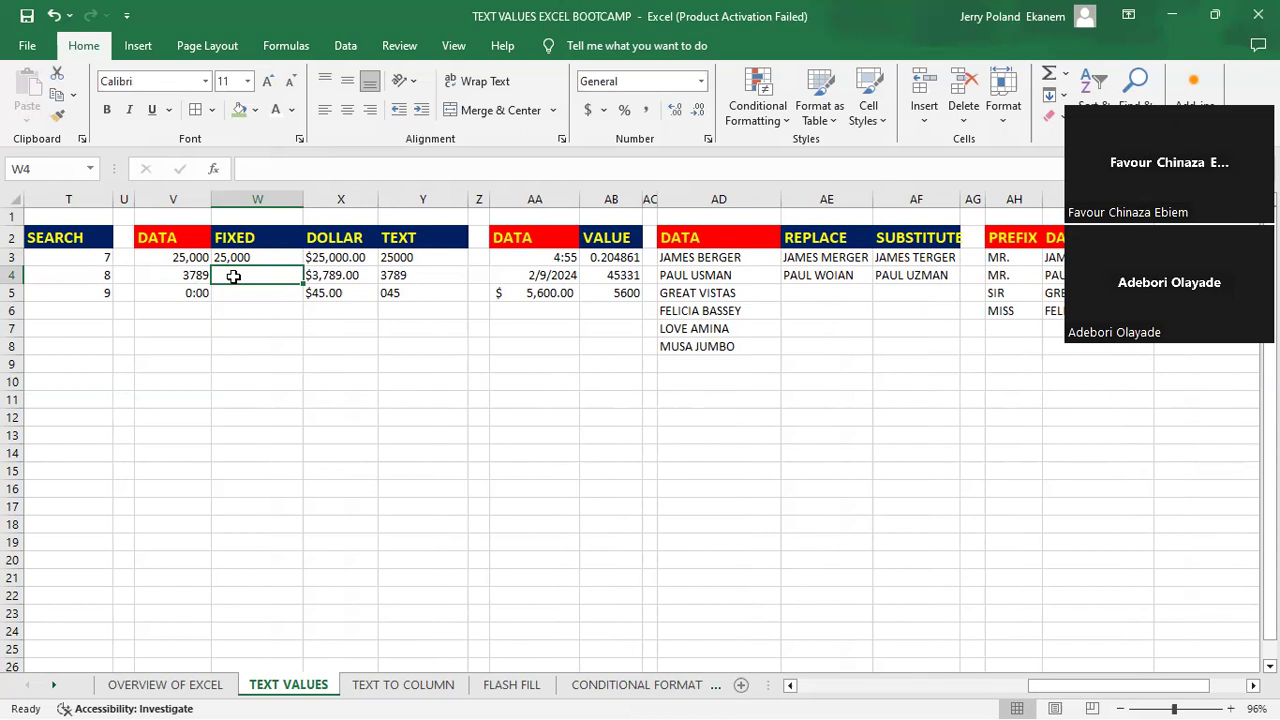
- Enter =FIXED(V4,5) in cell W4 to format the second DATA number with five decimals
text(=)
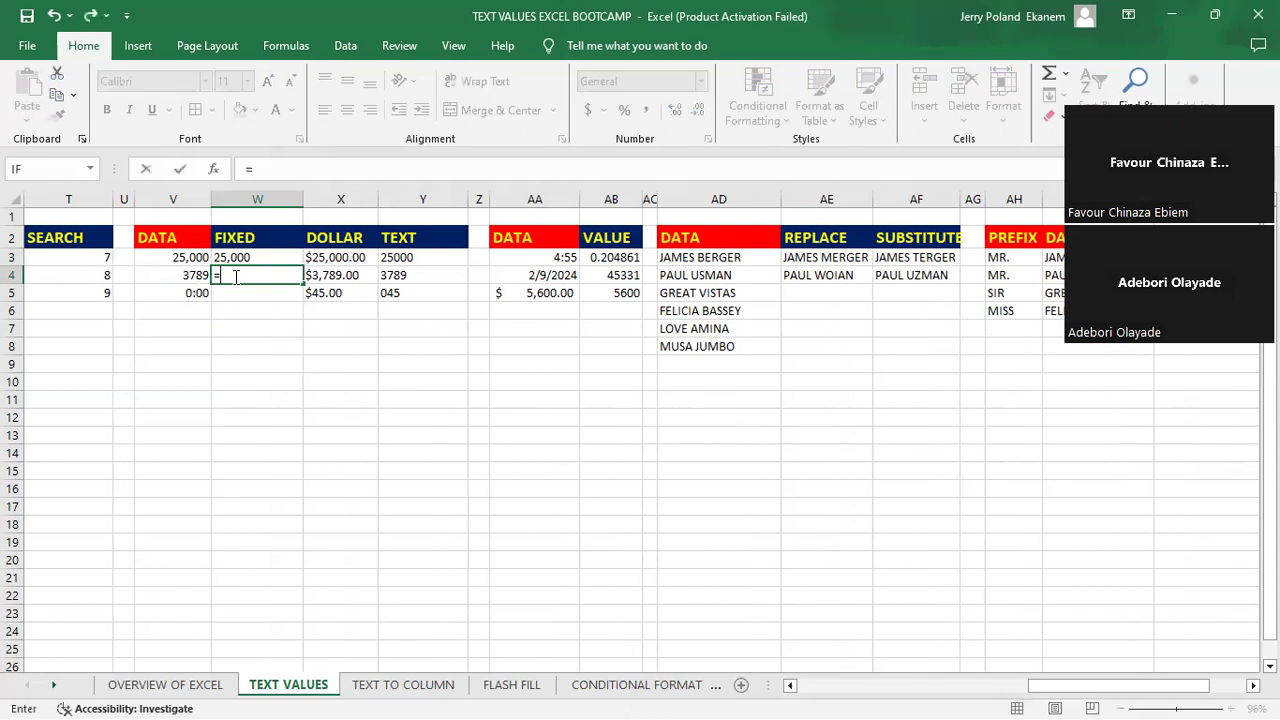
text(fix)
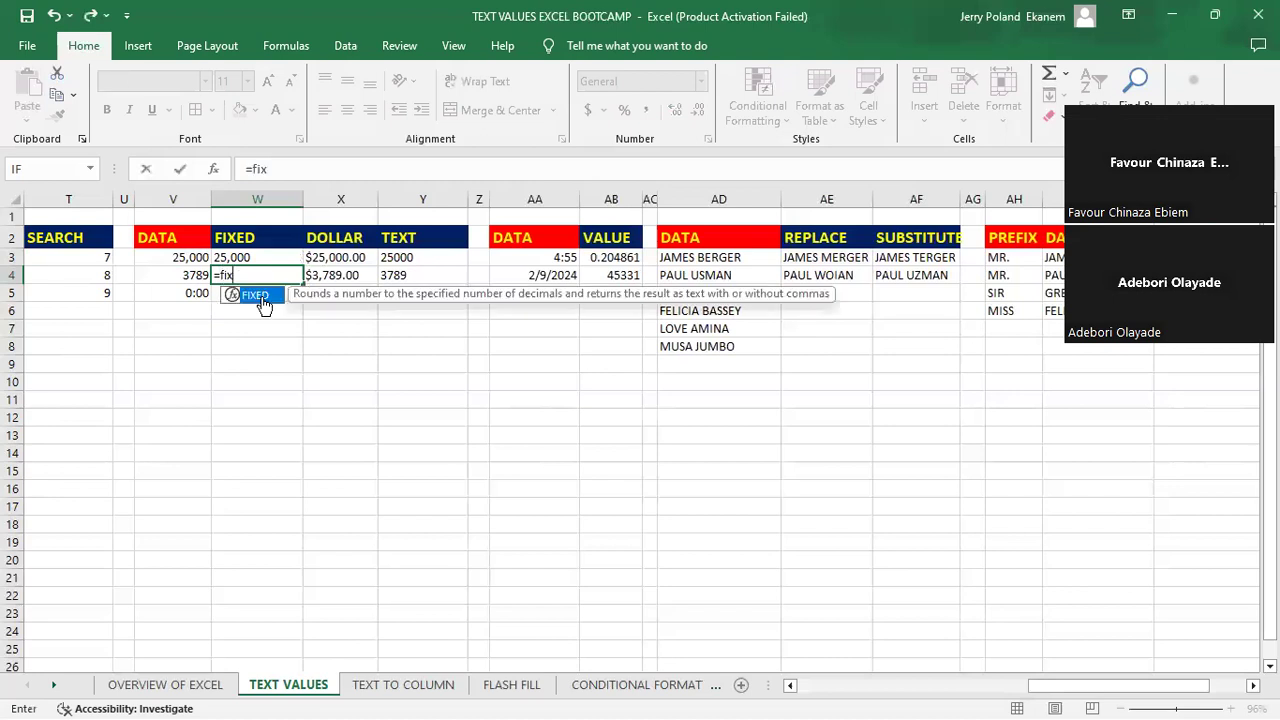
double_click(260, 298)
click(185, 275)
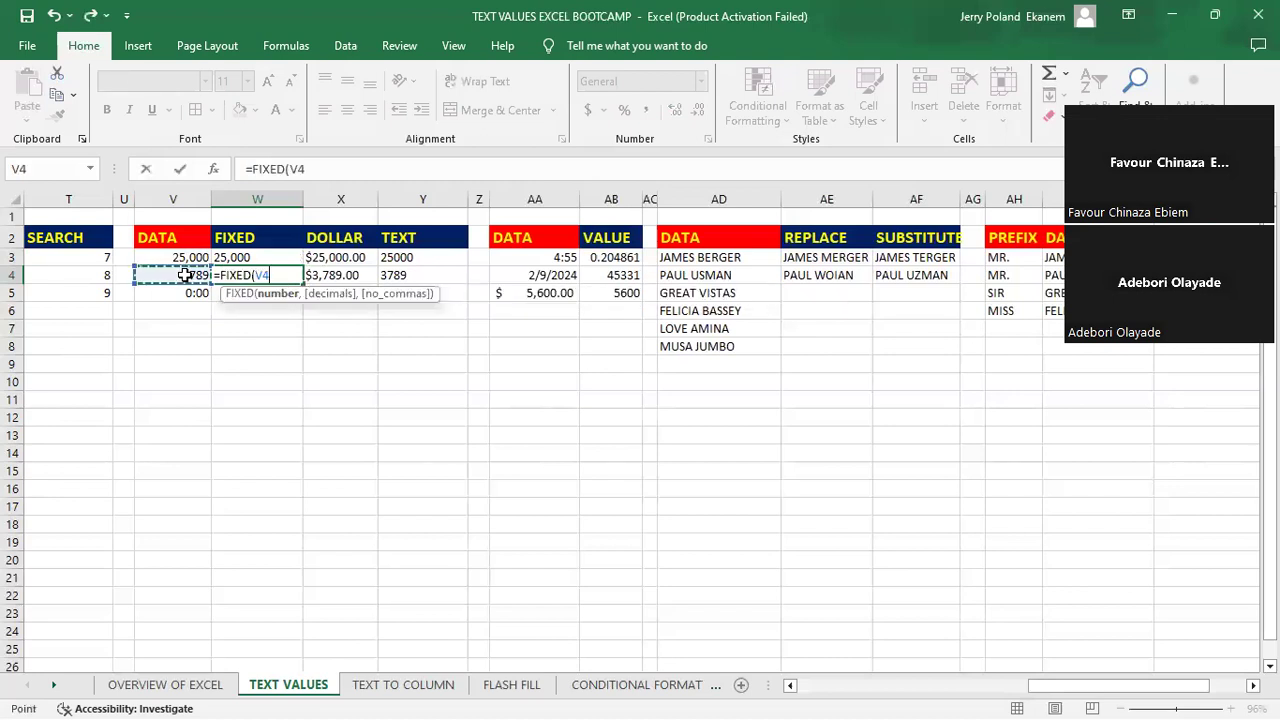
text(,5)
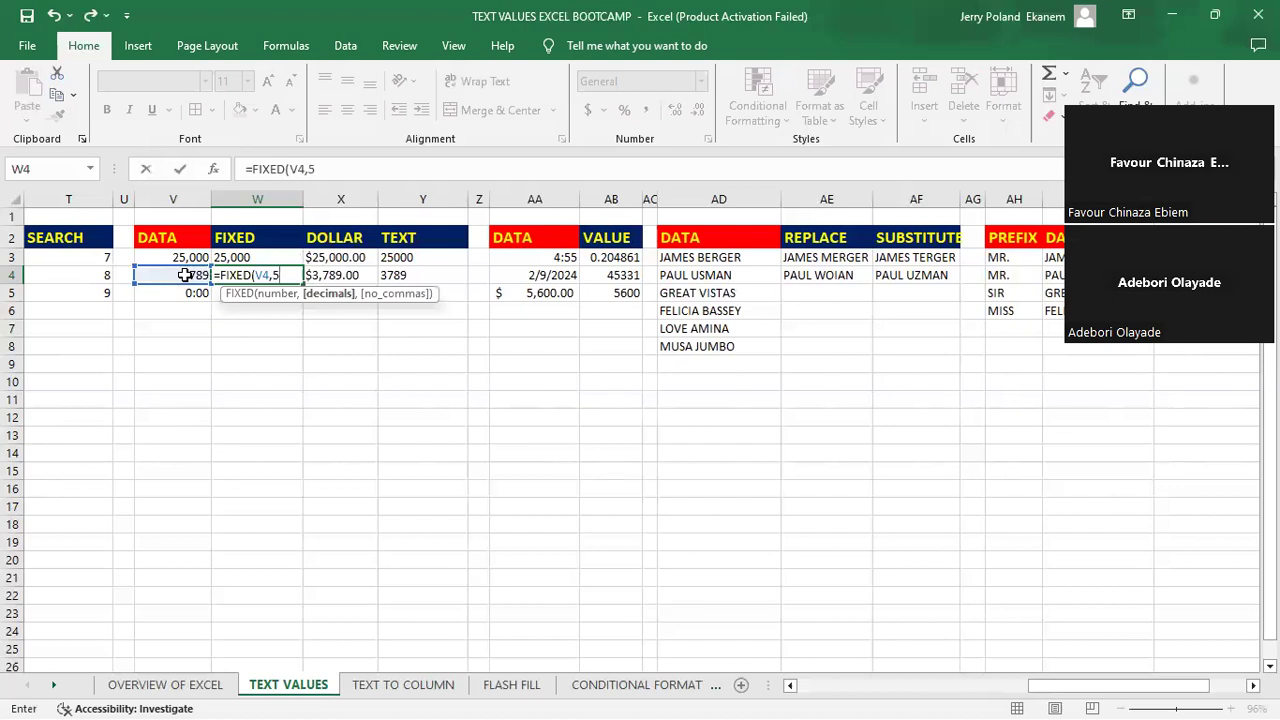
click(256, 275)
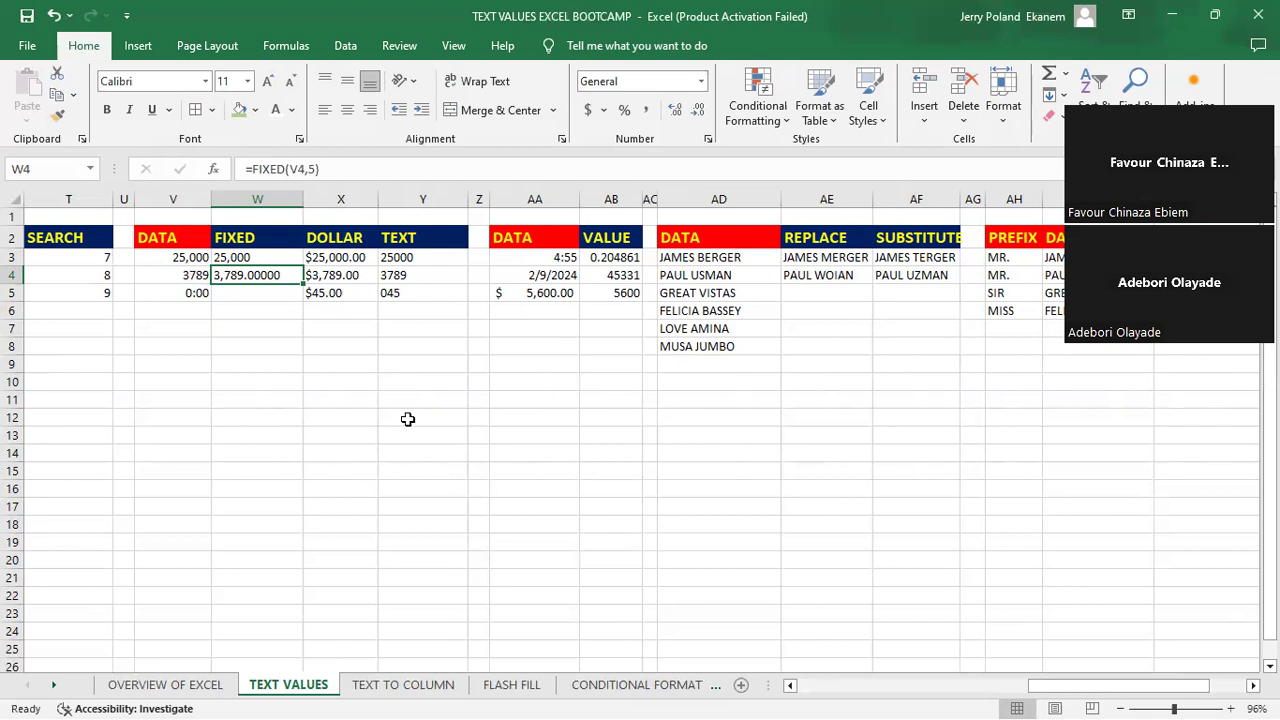
- Clear the existing formulas from cells X3 to X5 in the DOLLAR column
double_click(335, 257)
key(Return)
key(BackSpace)
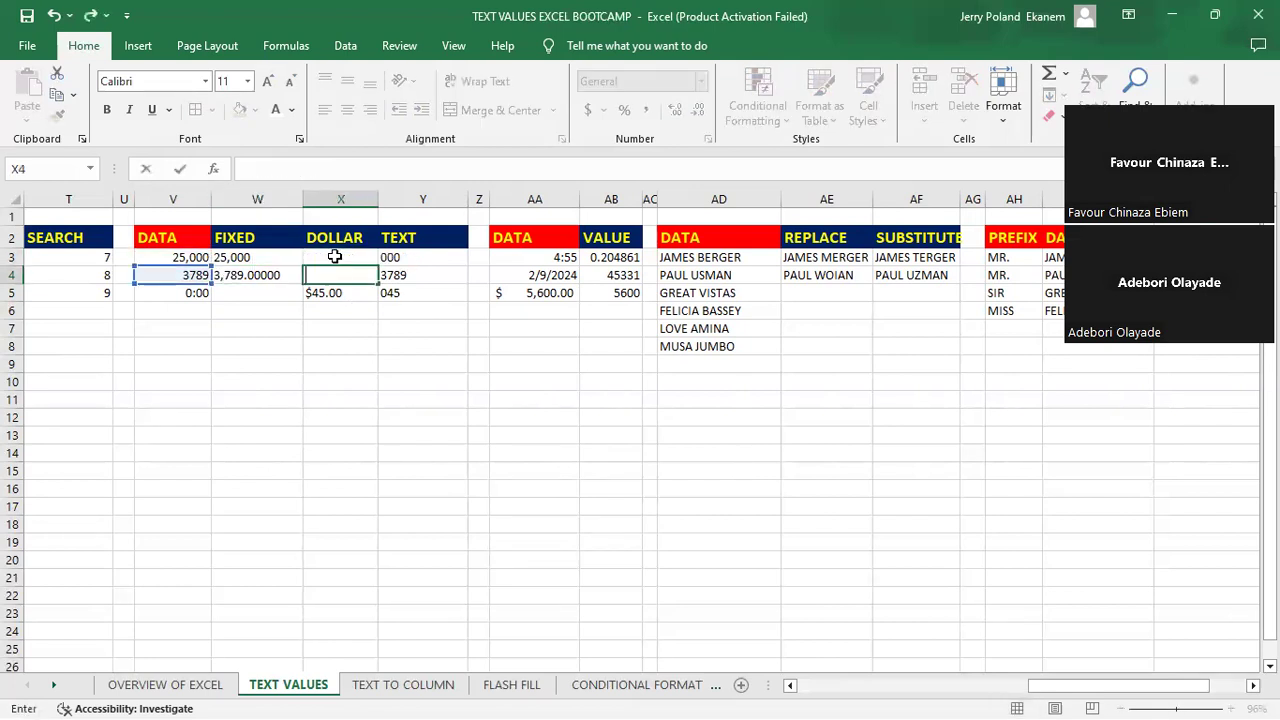
key(Return)
key(BackSpace)
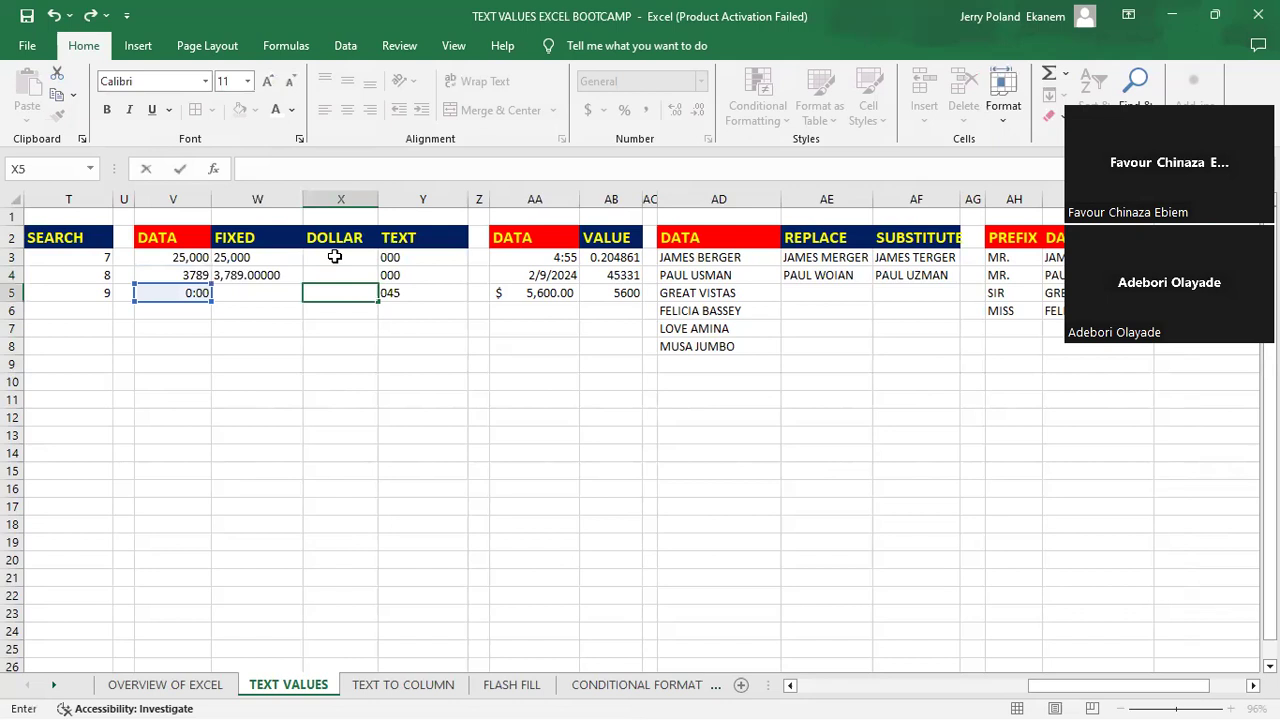
- Enter =DOLLAR(V3) in cell X3 to convert the first DATA number to currency text
click(335, 257)
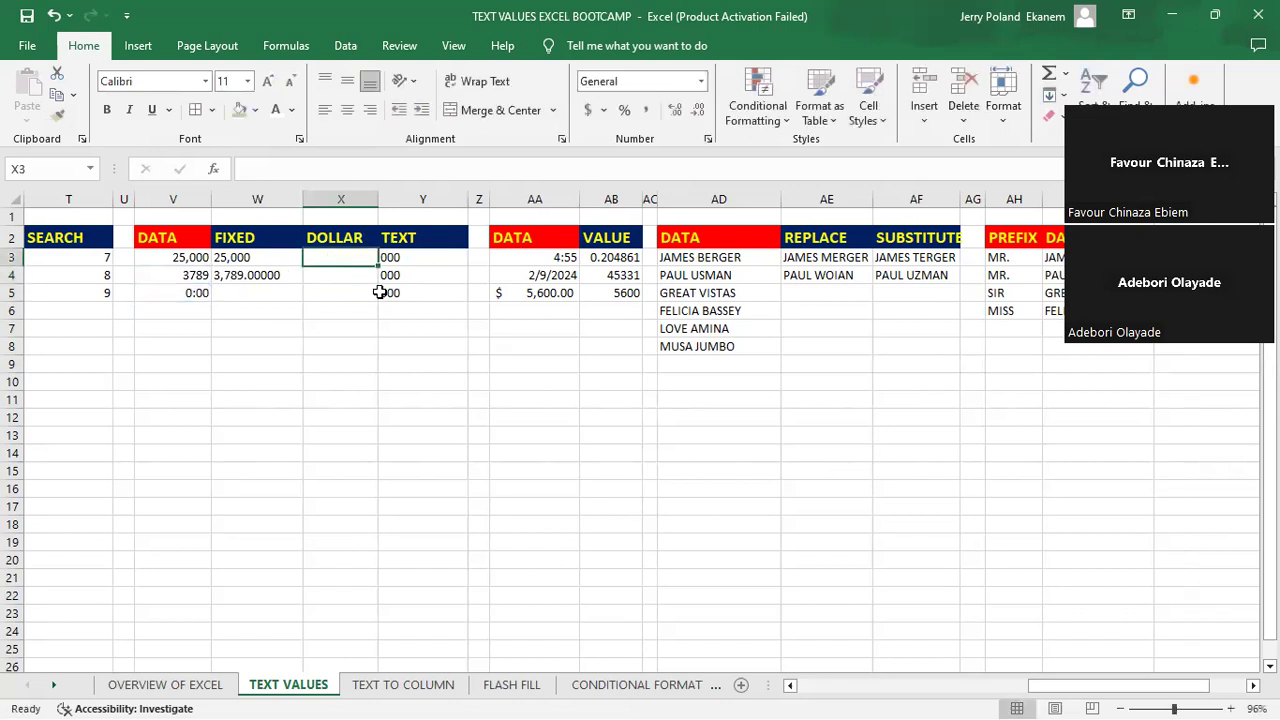
text(=d)
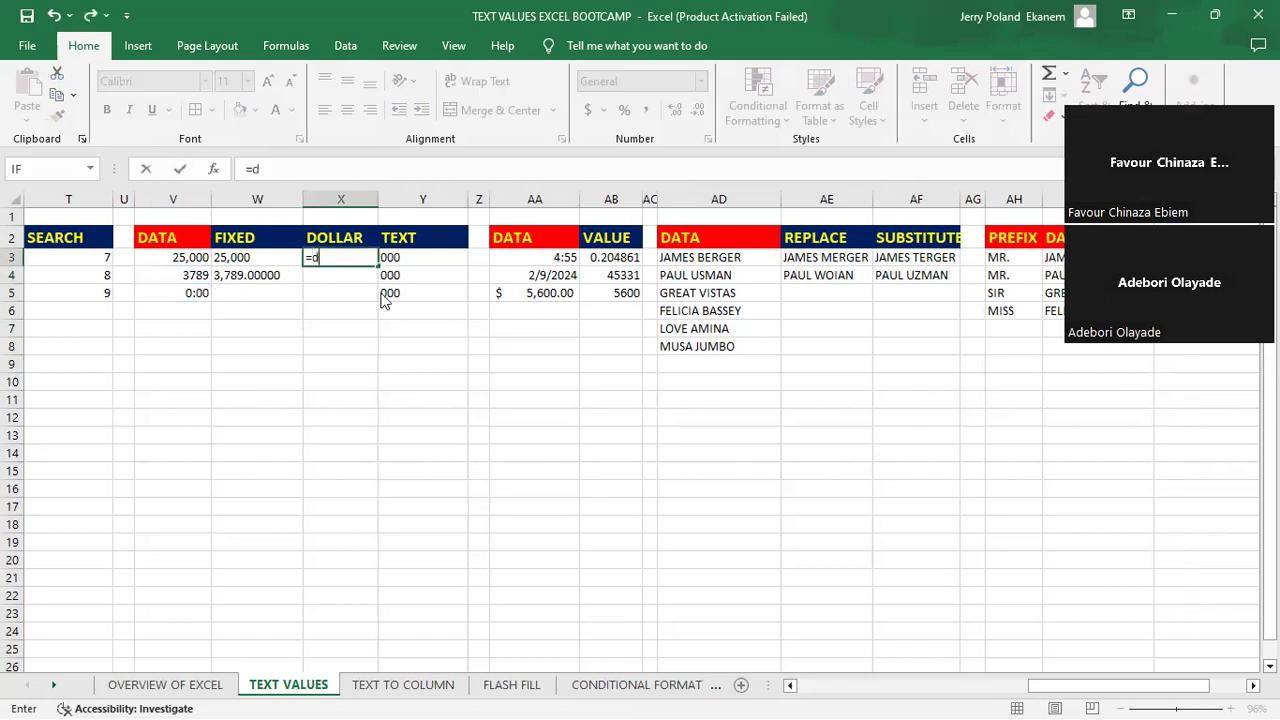
text(oll)
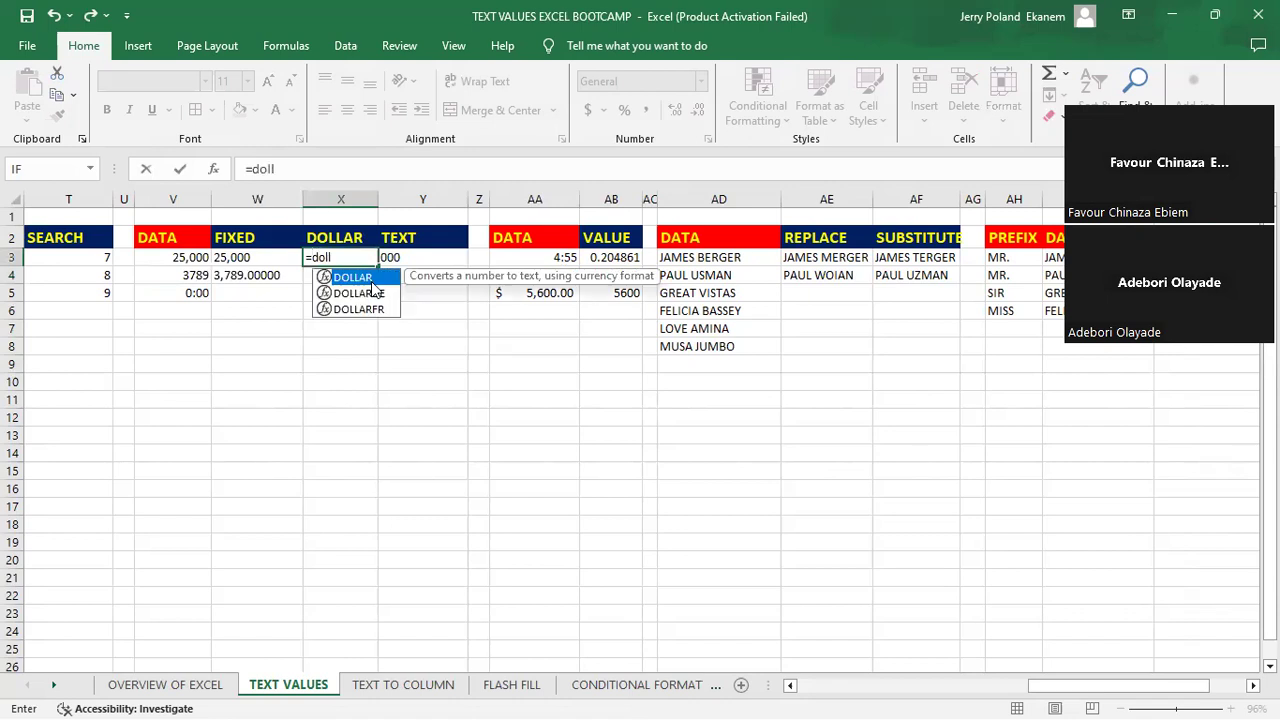
key(Tab)
click(177, 258)
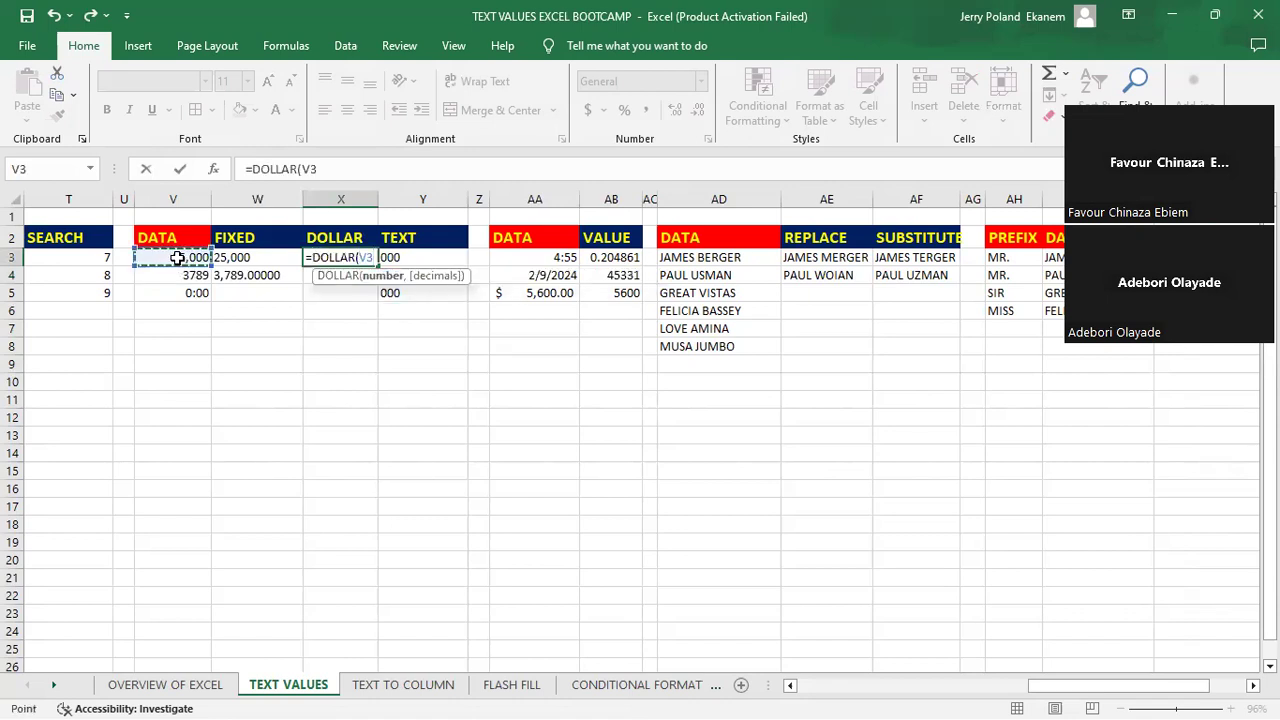
key(Return)
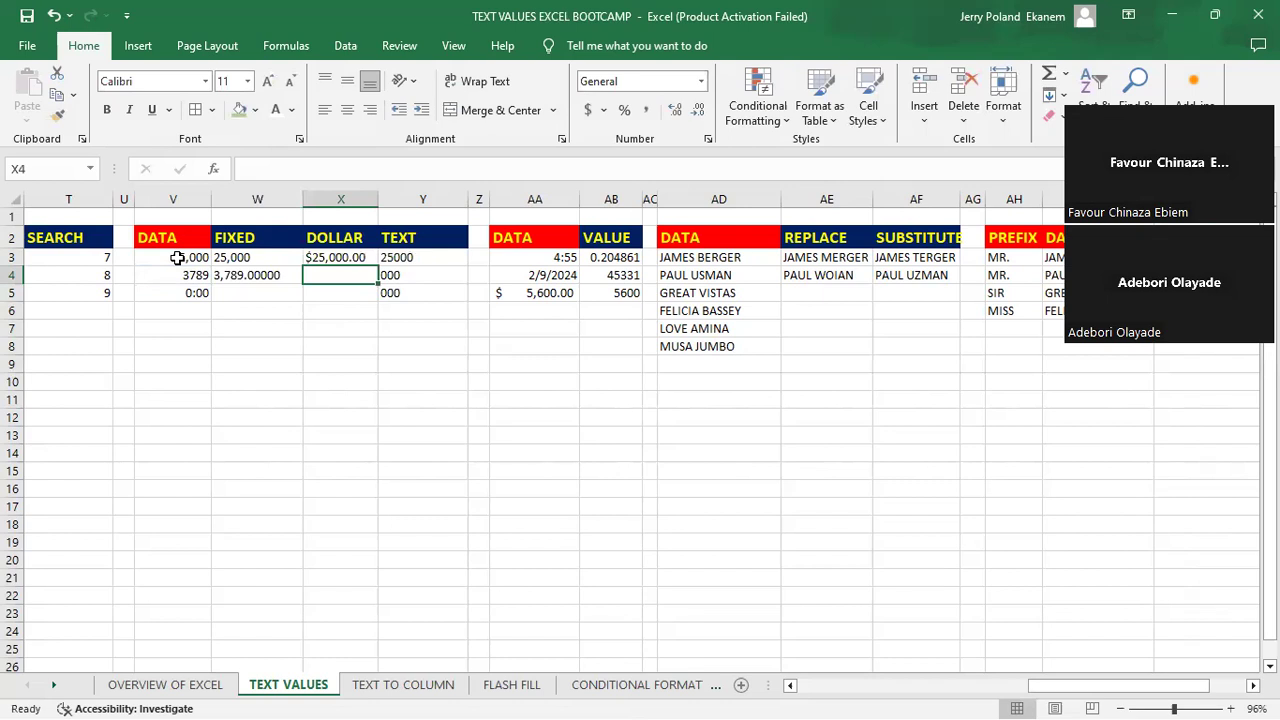
- Fill the DOLLAR formula from X3 down to X5
click(336, 260)
drag(379, 266, 343, 313)
click(340, 328)
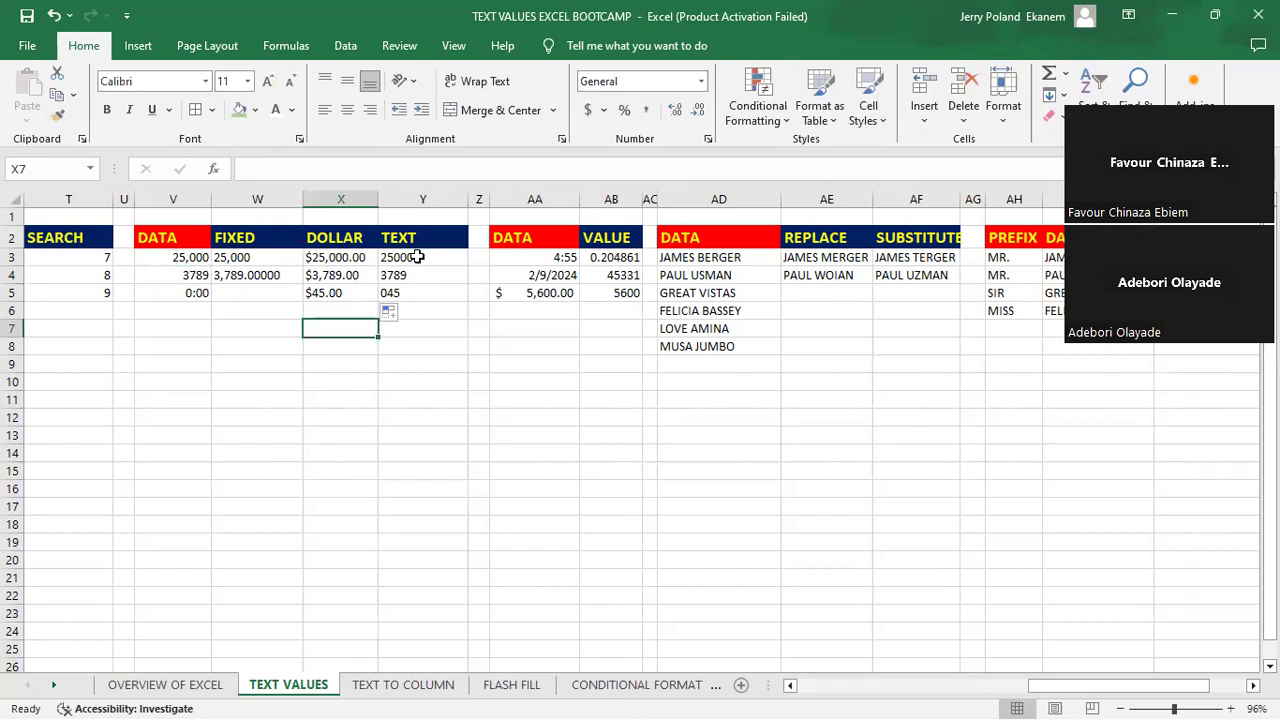
- Clear the existing formulas from cells Y3 to Y5 in the TEXT column
click(417, 257)
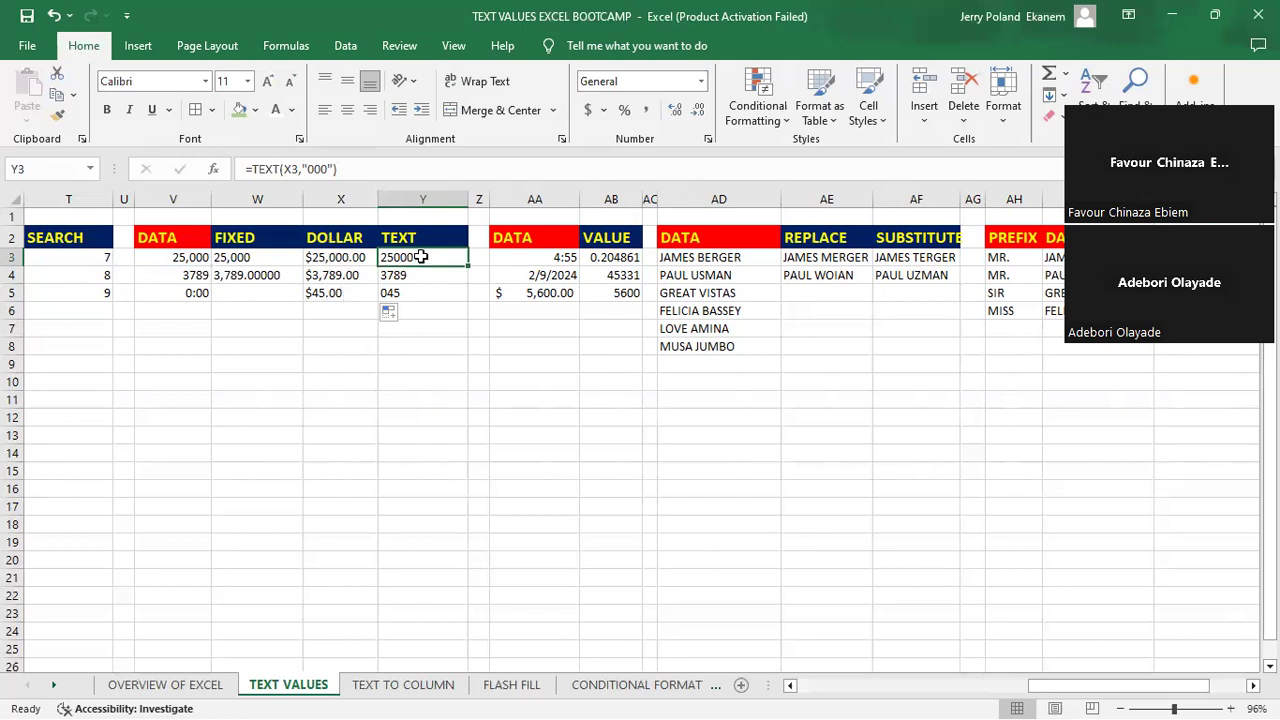
key(BackSpace)
key(Return)
key(BackSpace)
key(Down)
key(BackSpace)
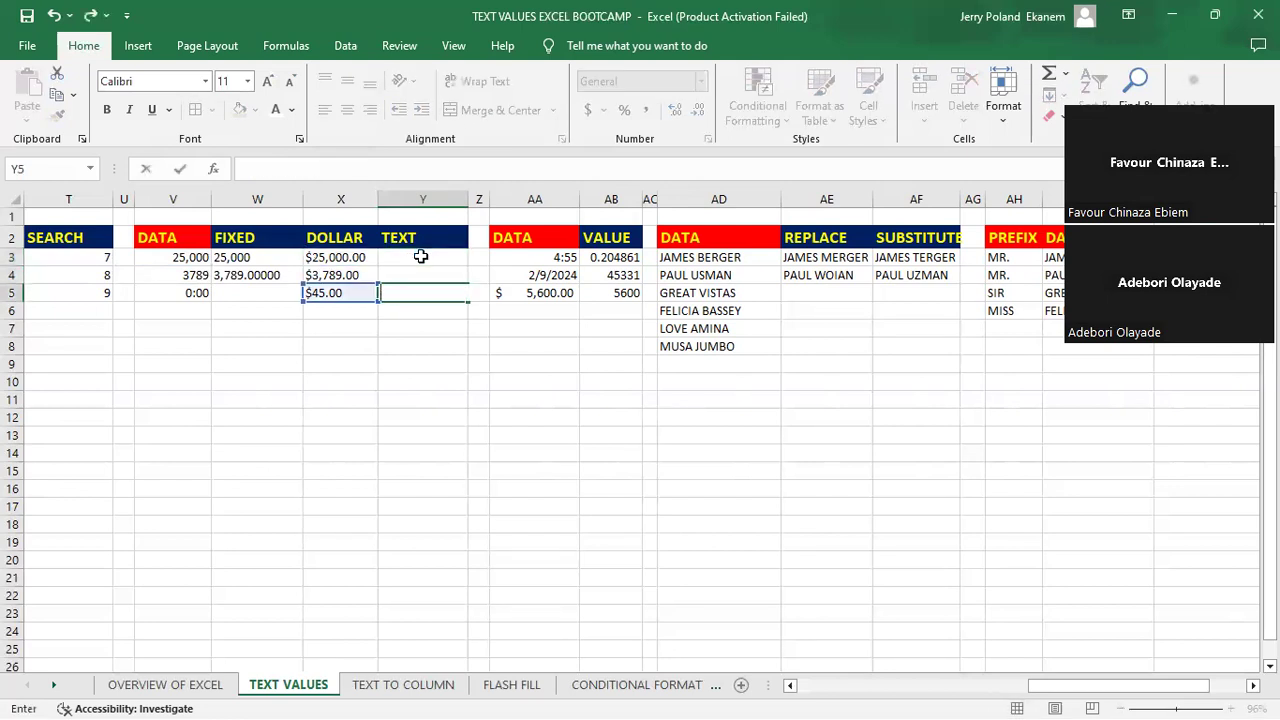
- Enter =TEXT(X3,"0000") in cell Y3 to format the first DOLLAR value as four-digit text
key(Up)
key(Up)
text(=)
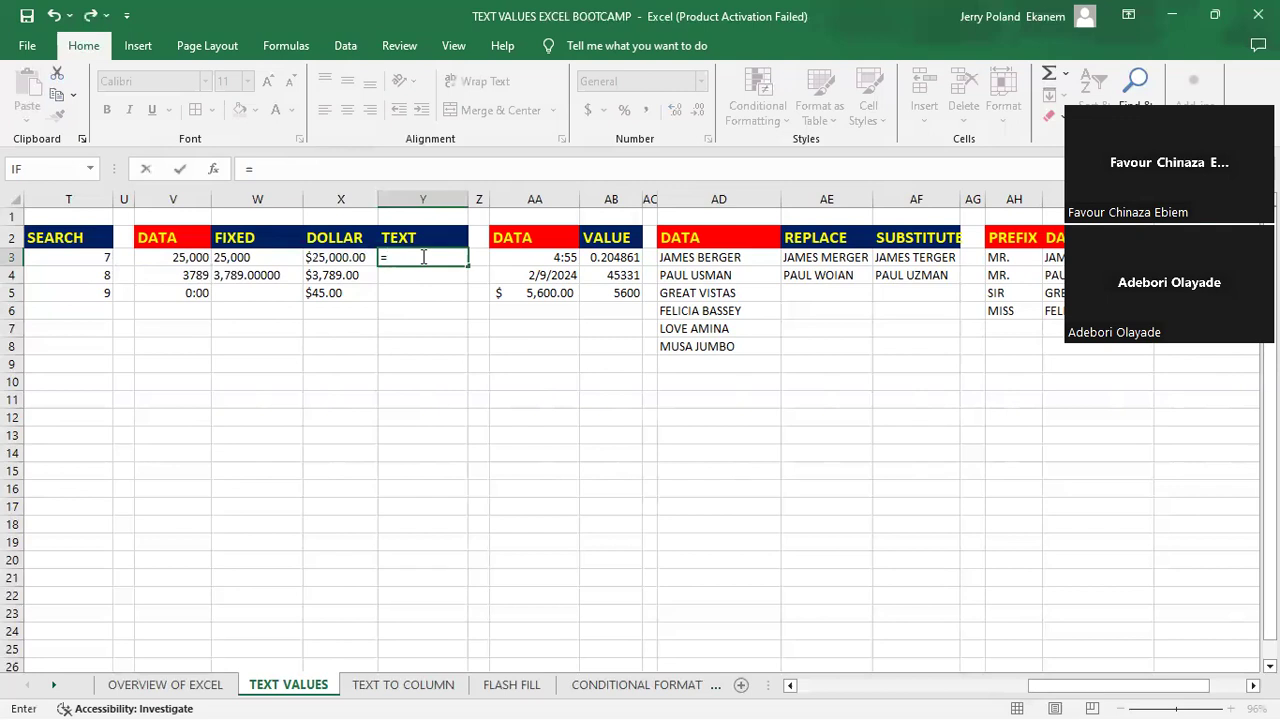
text(te)
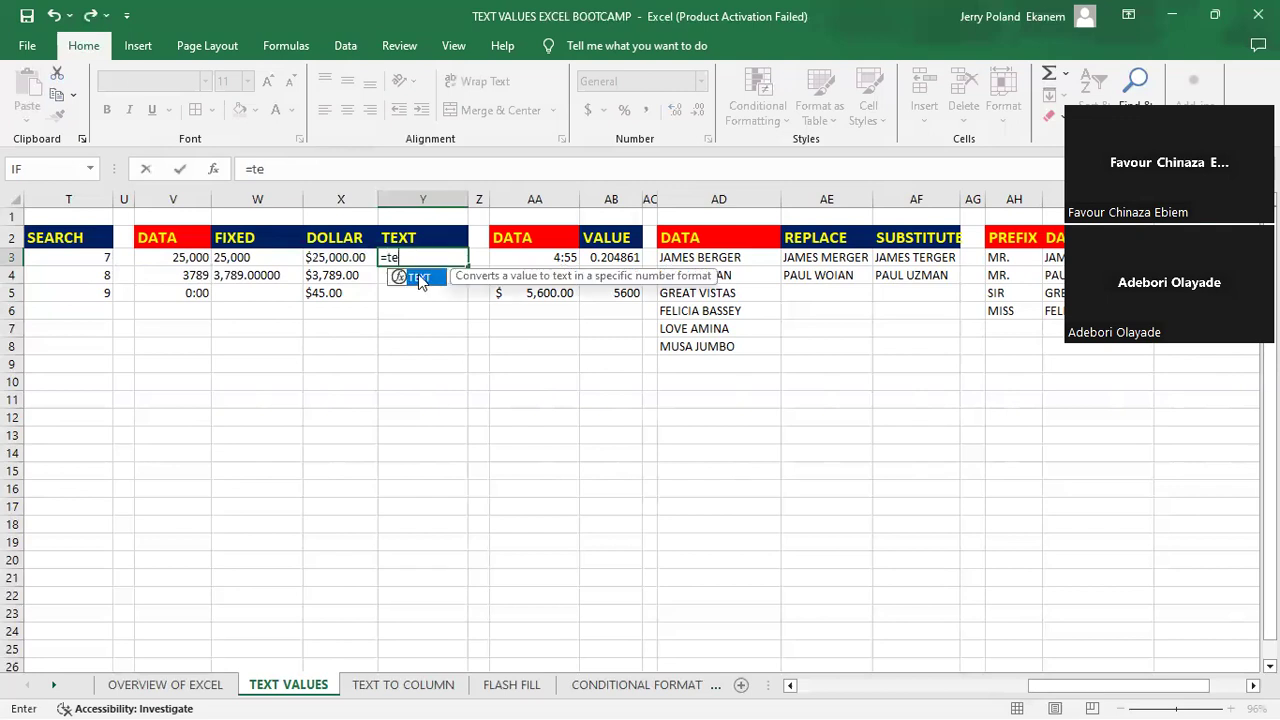
key(Tab)
click(326, 257)
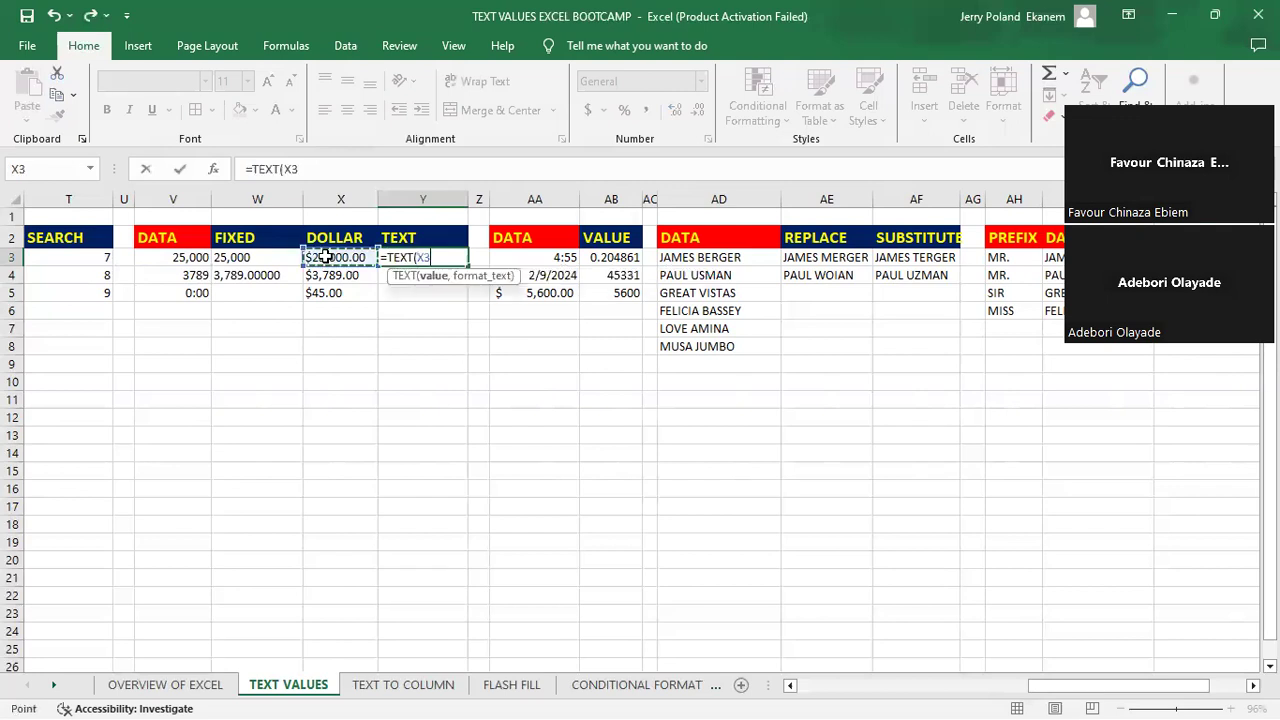
text(,")
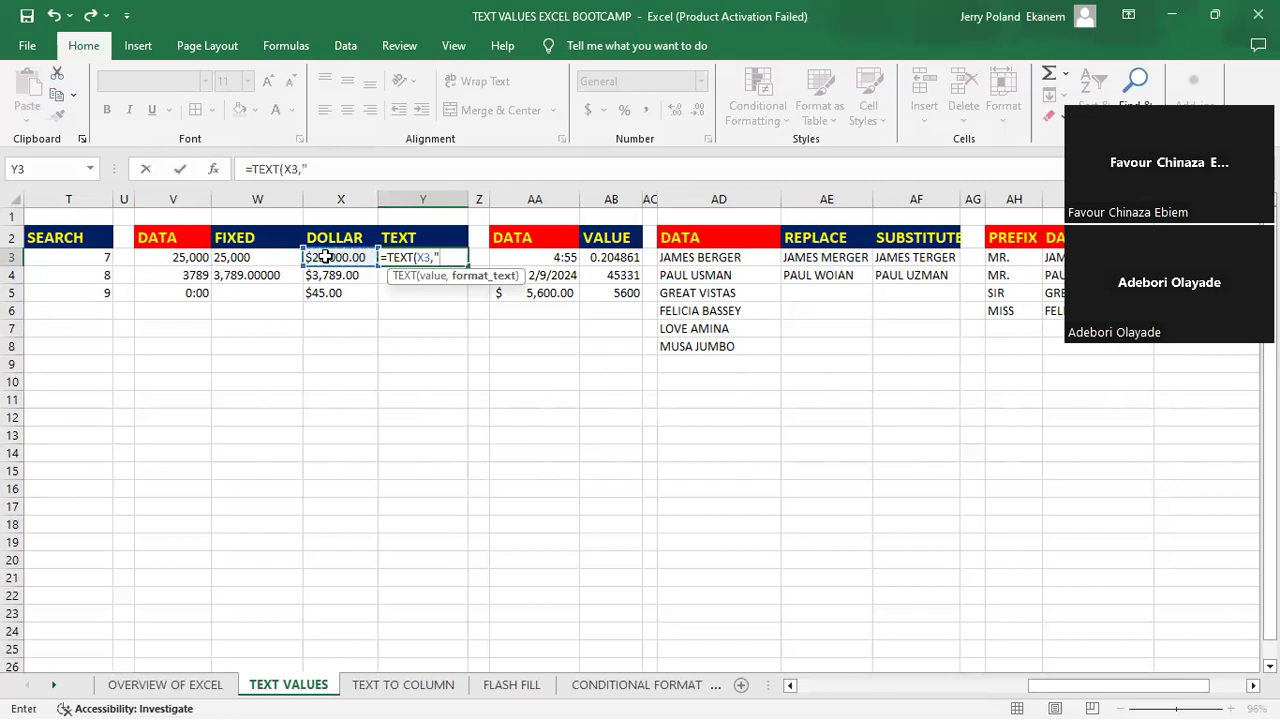
text(0000")
key(Return)
click(415, 257)
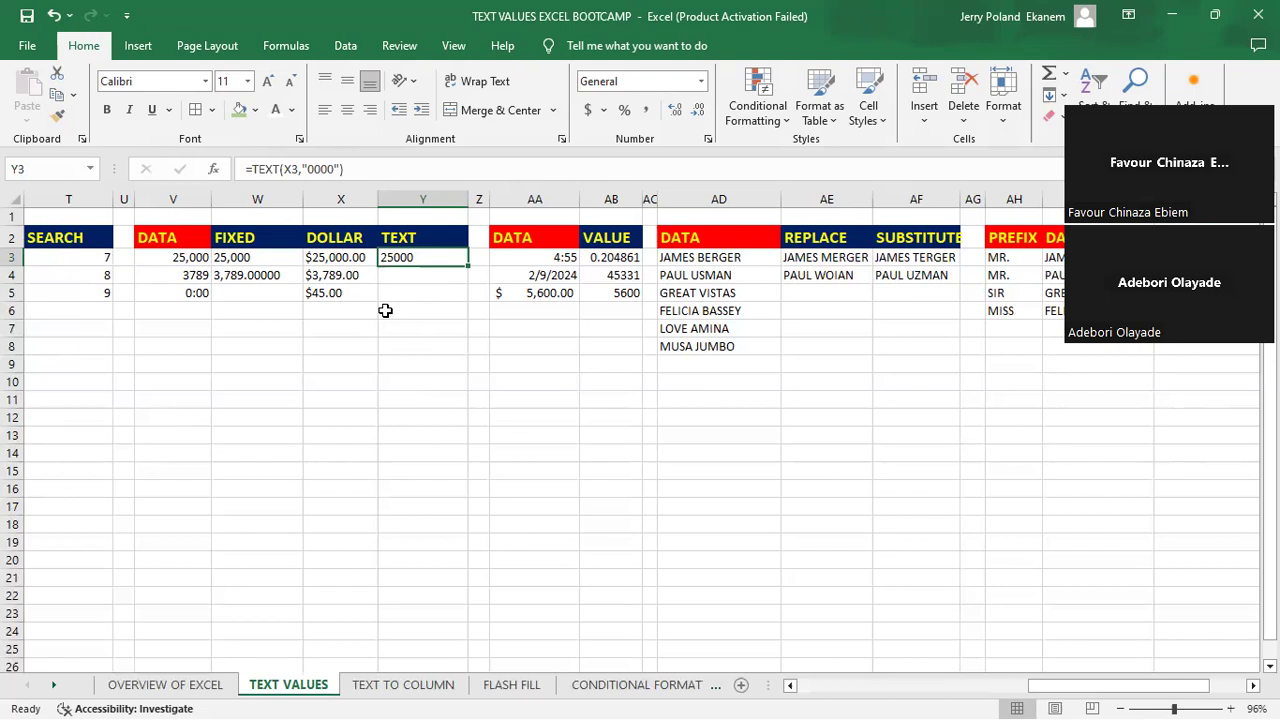
- Delete the whole TEXT formula from cell Y3, leaving the cell empty
double_click(422, 257)
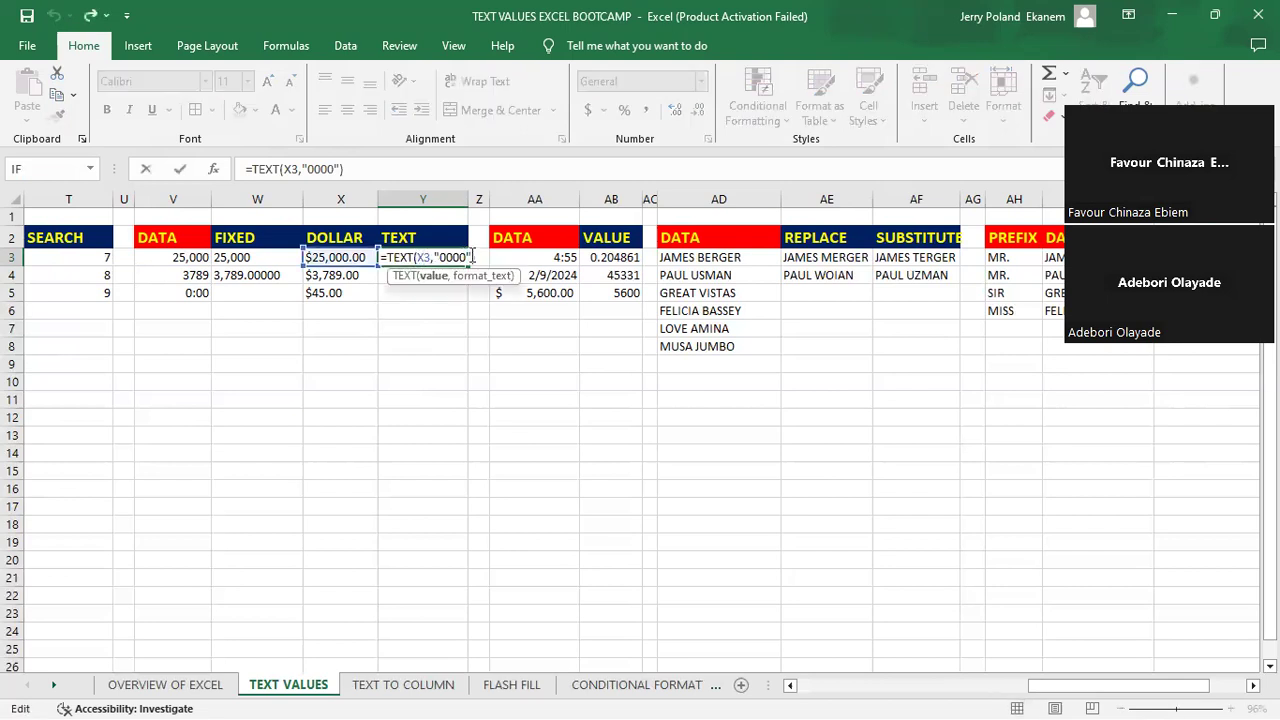
key(BackSpace)
key(BackSpace)
key(BackSpace)
key(BackSpace)
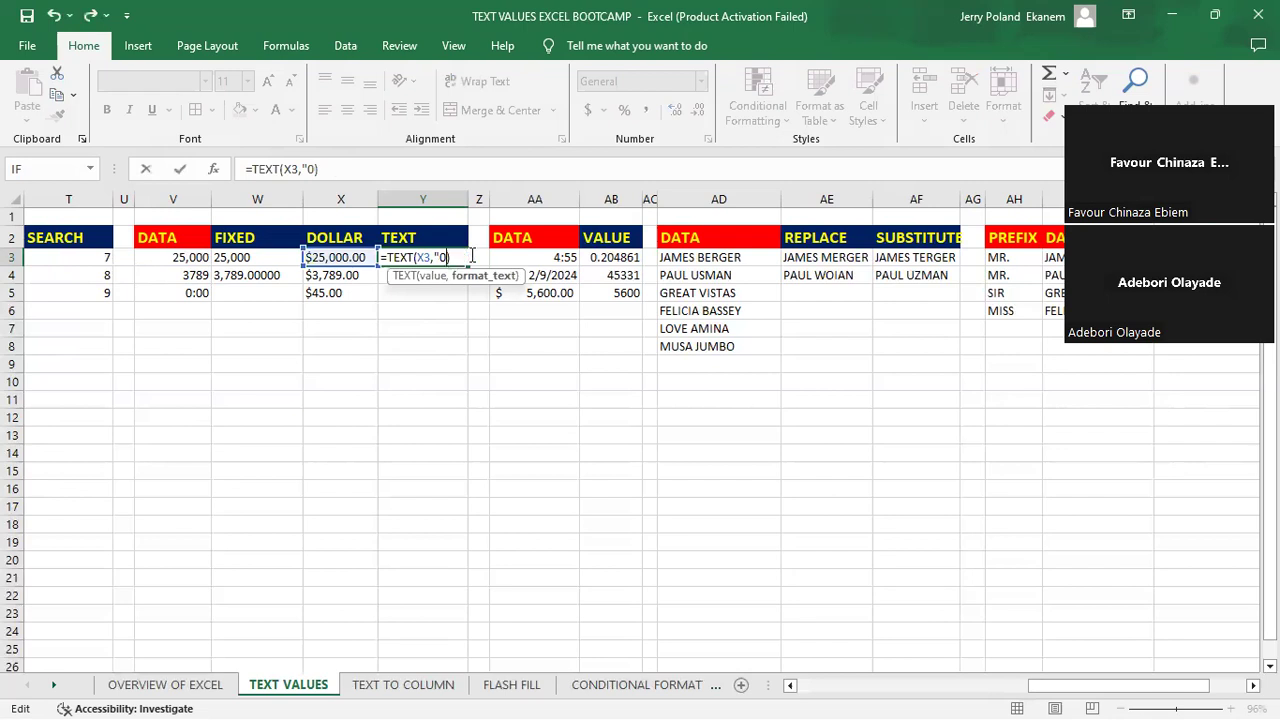
key(BackSpace)
key(BackSpace)
key(BackSpace)
key(BackSpace)
key(BackSpace)
key(BackSpace)
key(BackSpace)
key(BackSpace)
key(BackSpace)
key(BackSpace)
key(BackSpace)
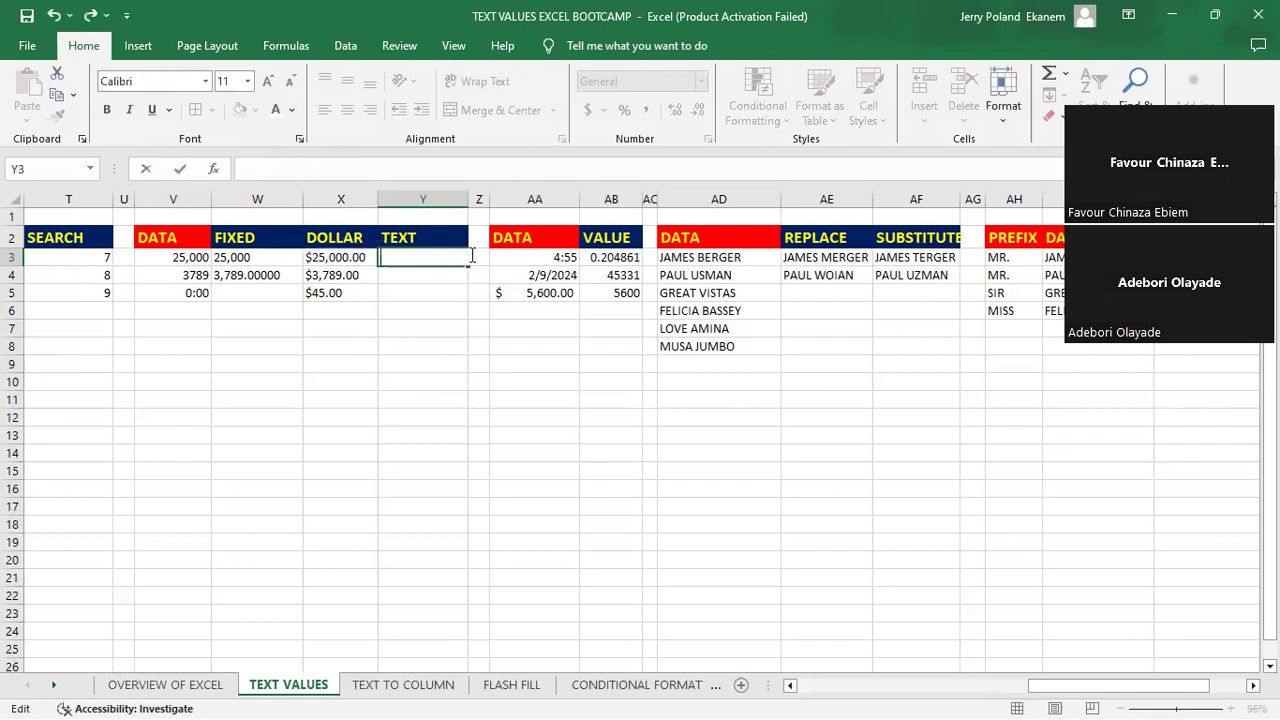
key(Return)
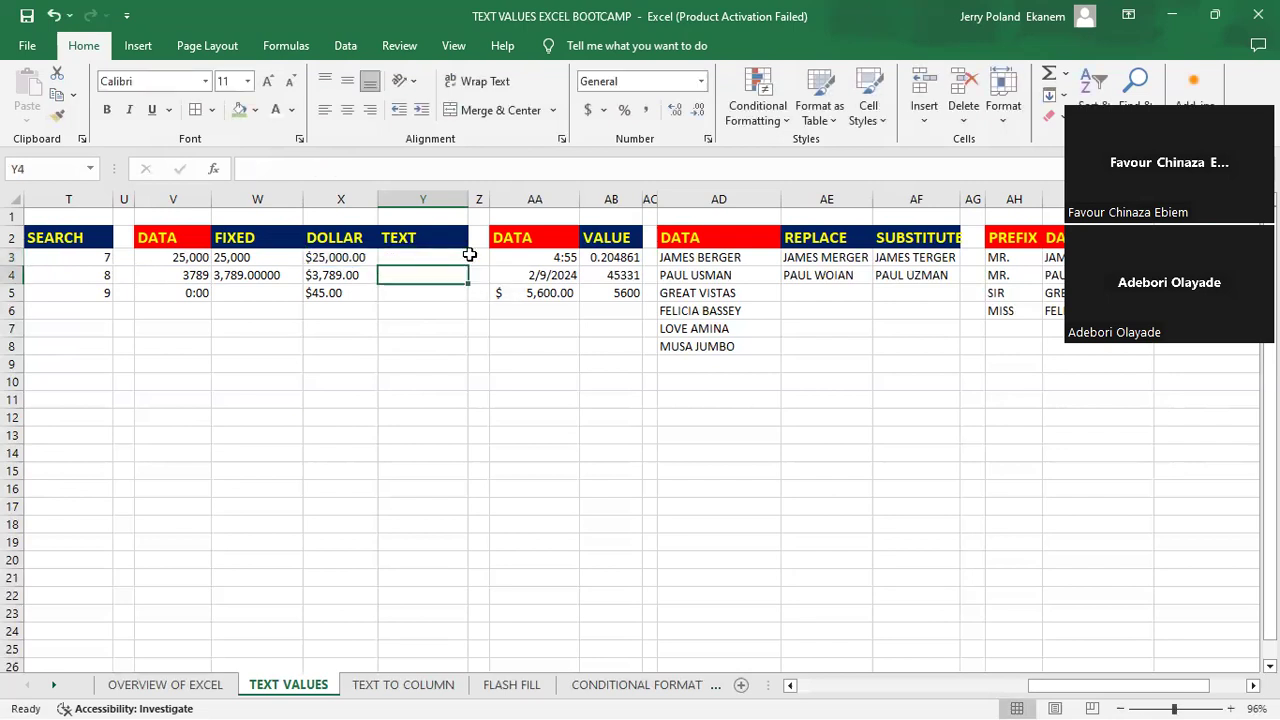
- Enter =TEXT(X3,"0000") in the empty cell Y3 and fill the formula down to Y5
click(411, 259)
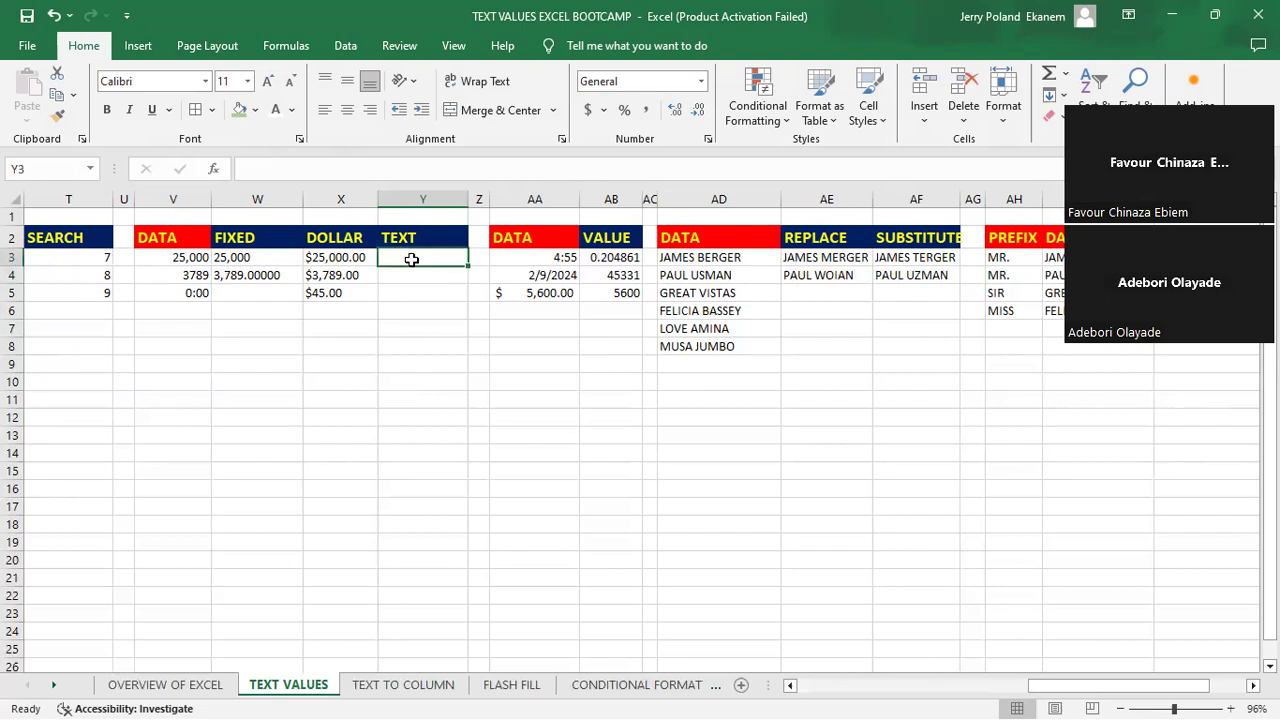
text(=)
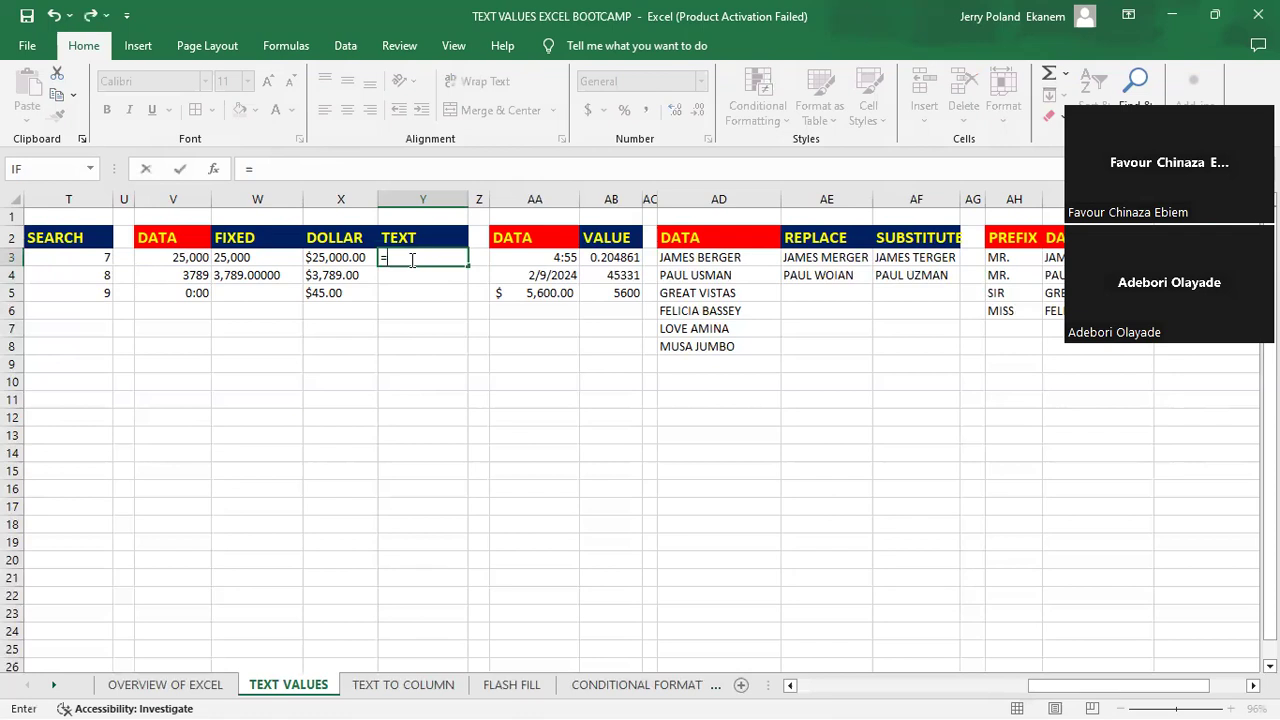
text(te)
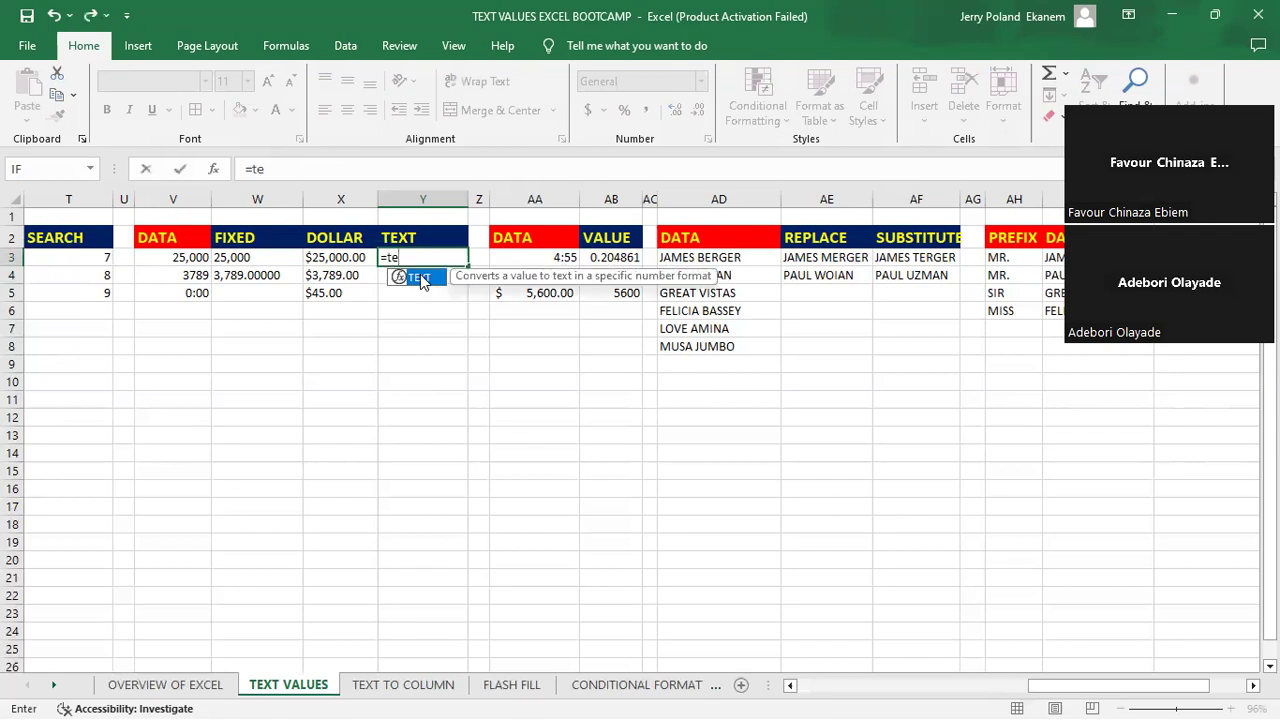
key(Tab)
click(328, 256)
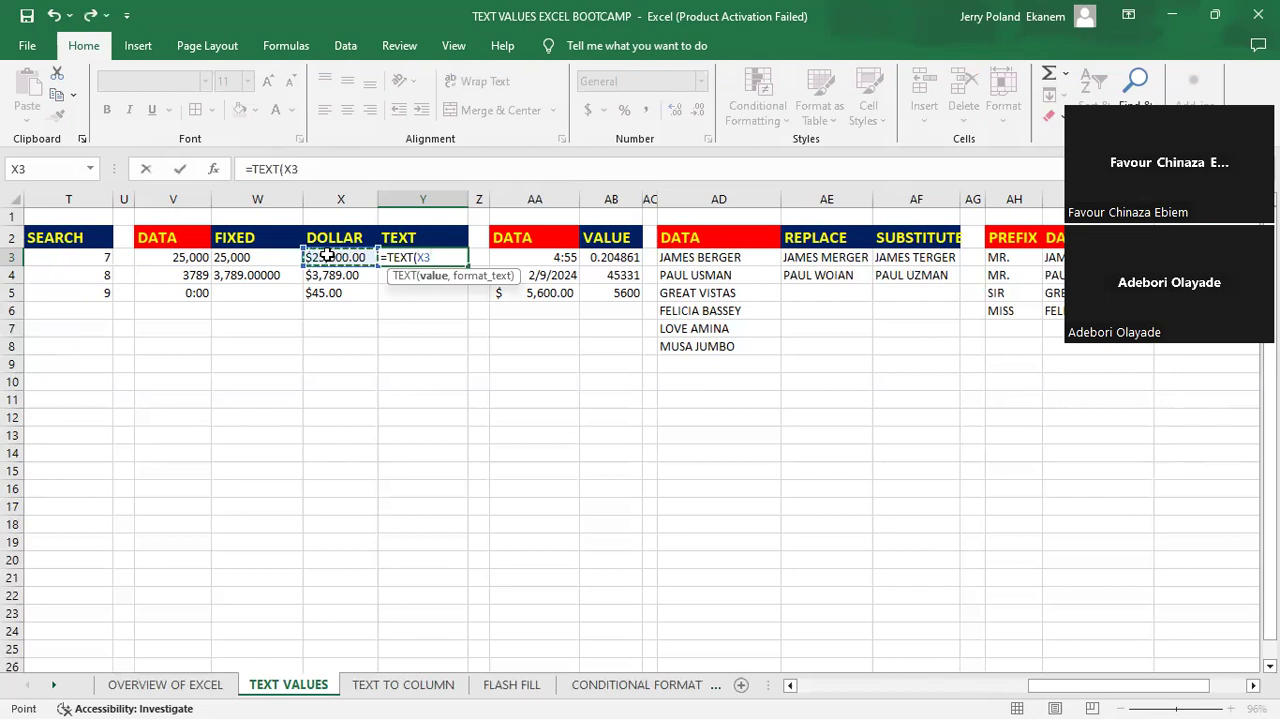
text(,)
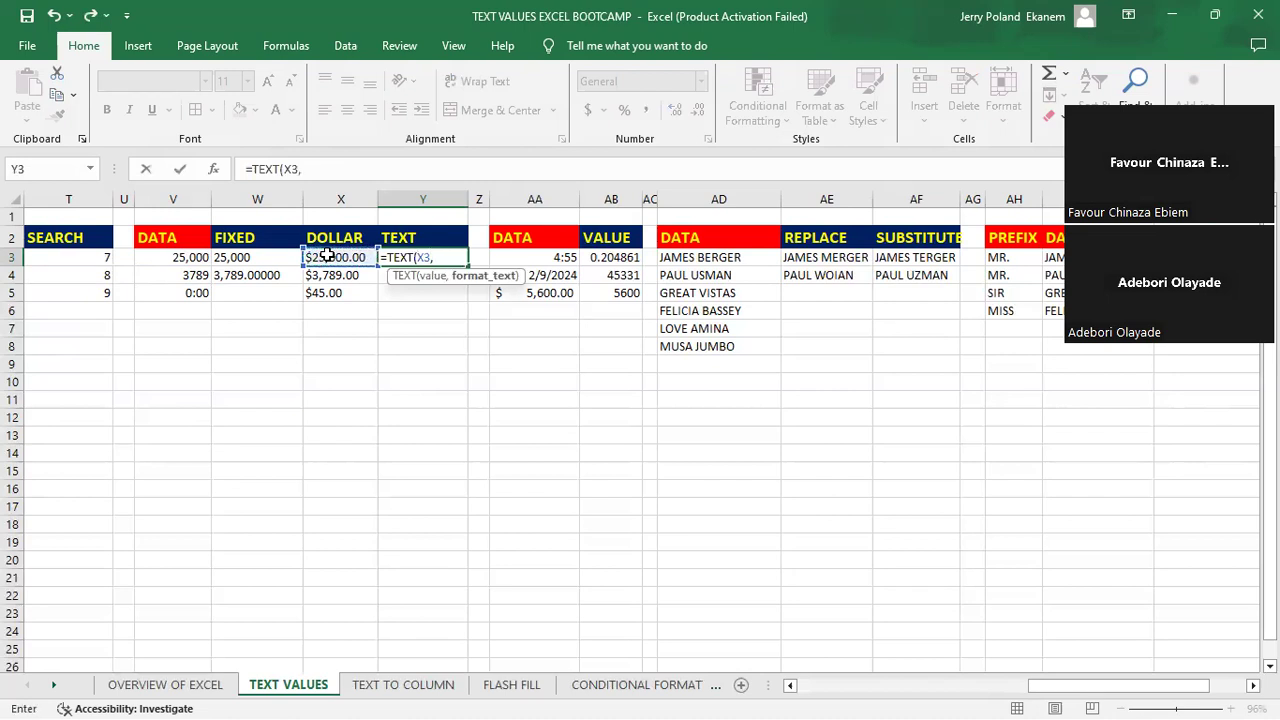
text("0000")
key(Return)
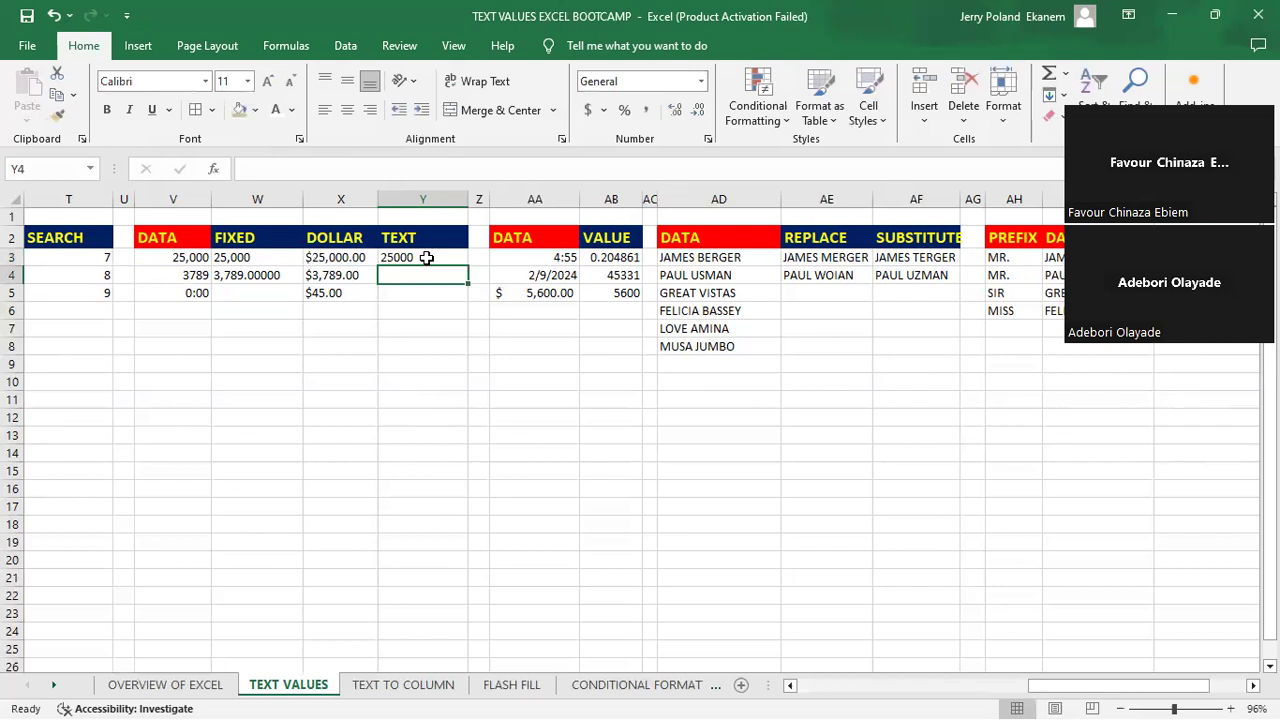
click(426, 258)
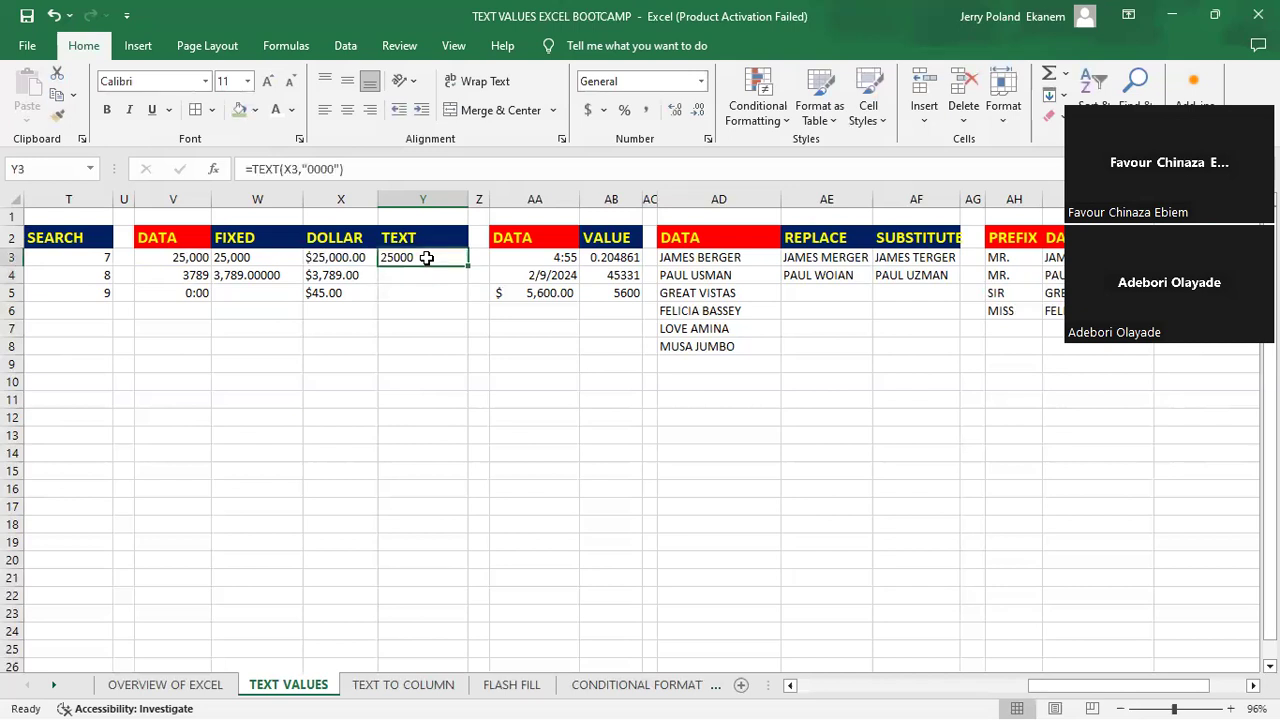
drag(469, 267, 469, 303)
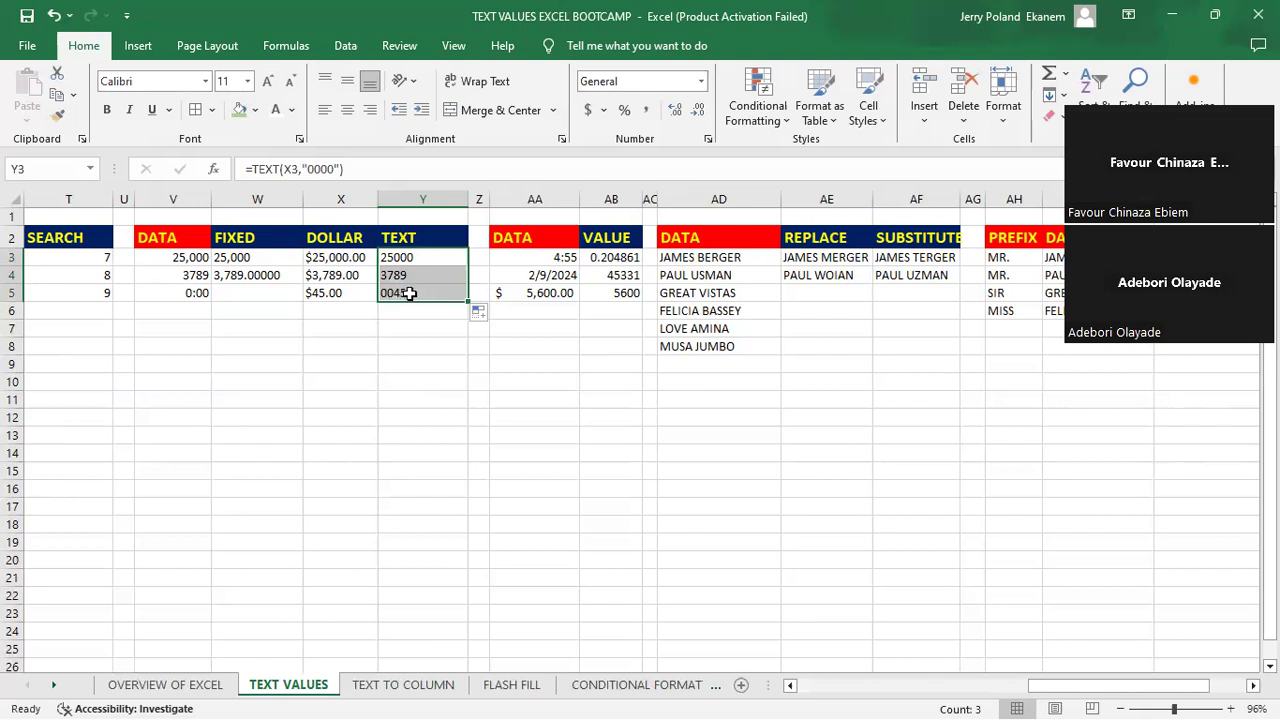
- Shorten the format text in cell Y5 so the formula reads =TEXT(X5,"00")
double_click(410, 293)
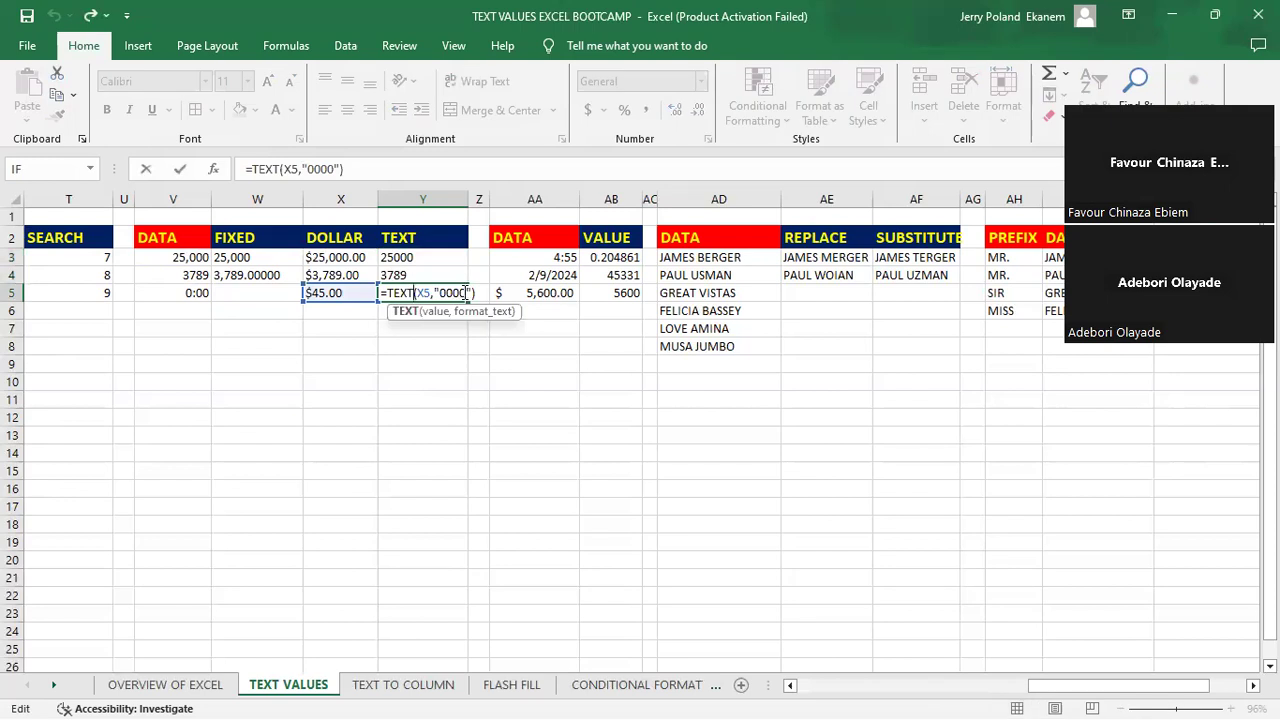
click(463, 292)
key(BackSpace)
key(BackSpace)
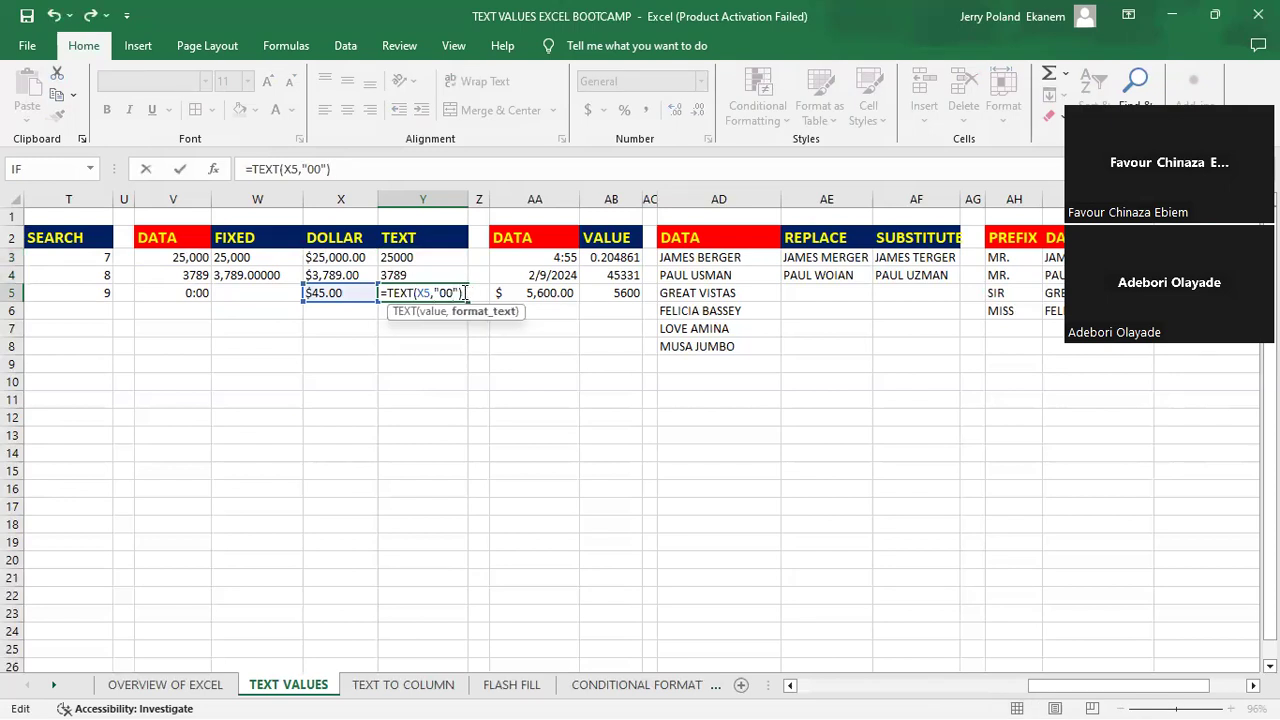
key(Return)
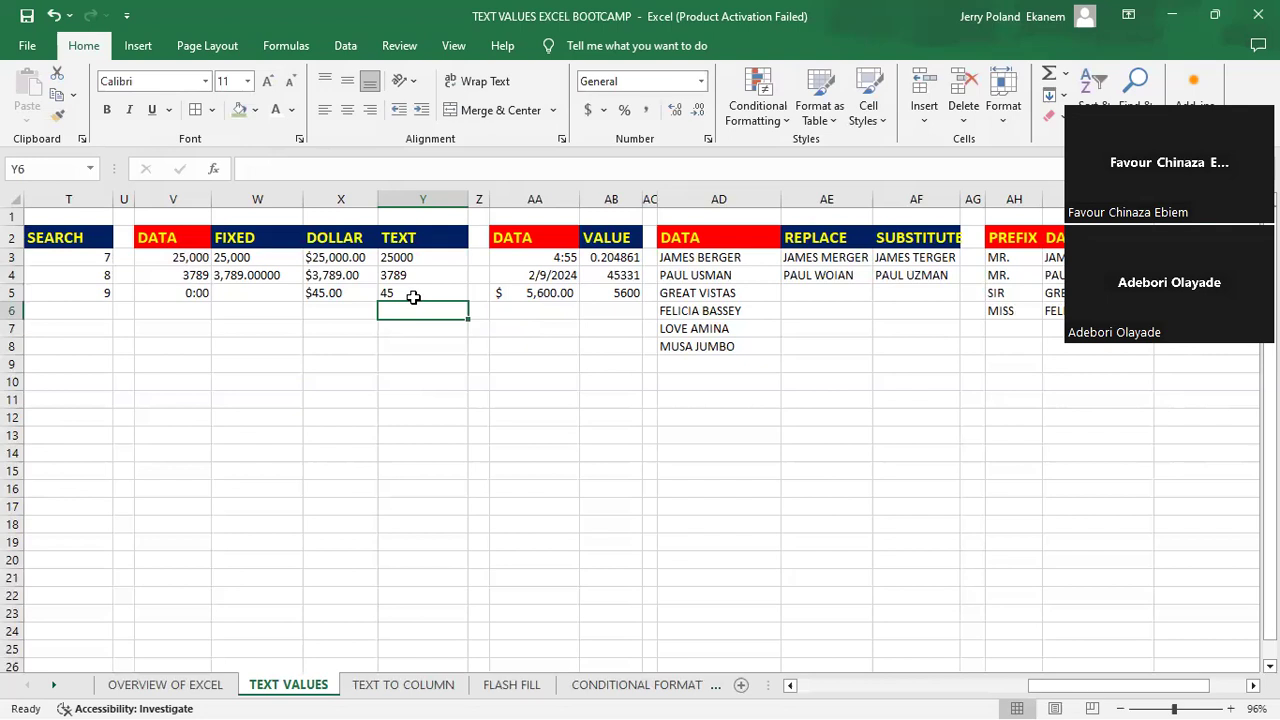
- Reduce the format text of the TEXT formula in cell Y5 to a single zero, "0"
click(401, 292)
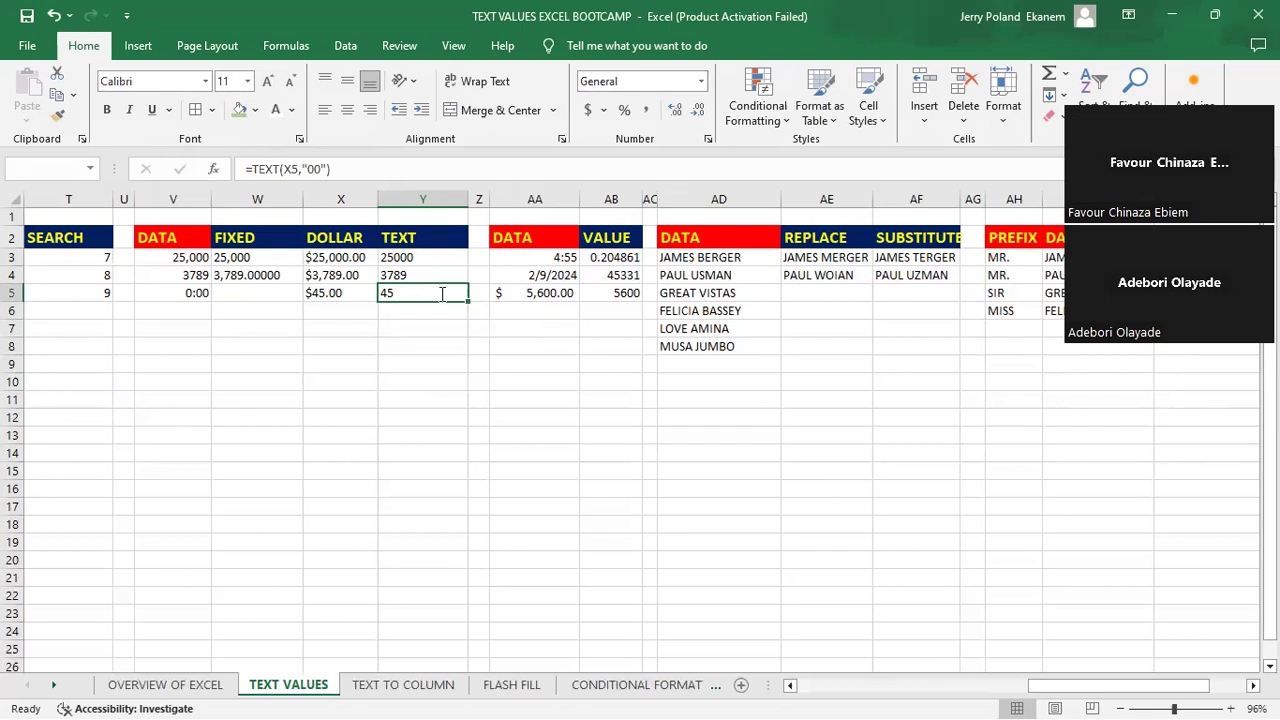
double_click(452, 292)
key(BackSpace)
key(Return)
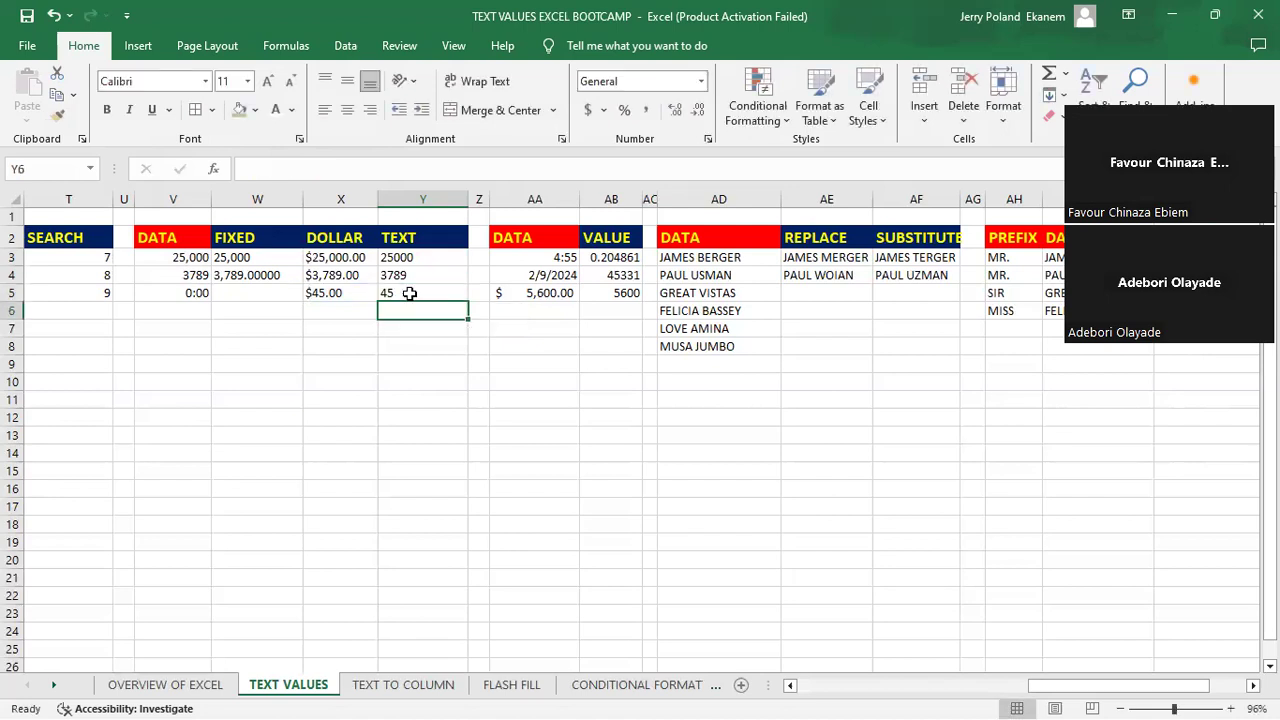
- Extend the format text in cell Y5 to five zeros so the formula reads =TEXT(X5,"00000")
click(409, 293)
double_click(451, 295)
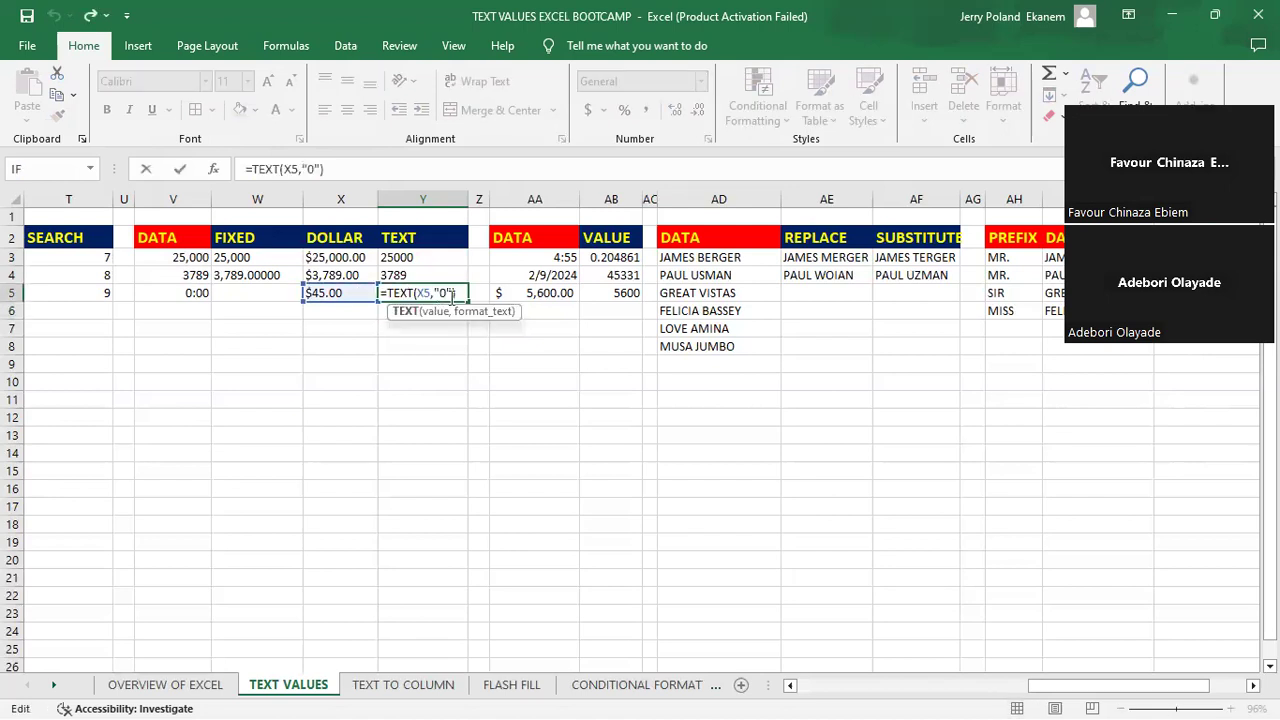
click(448, 296)
text(000)
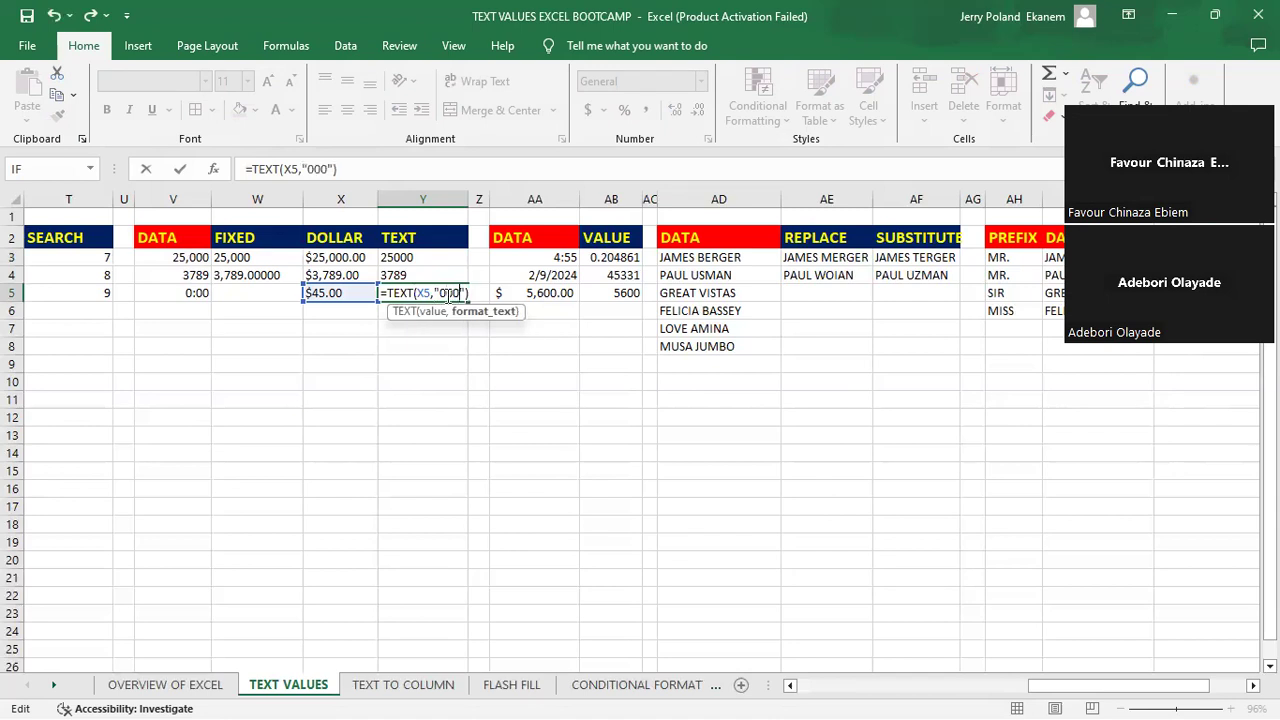
text(00)
key(Return)
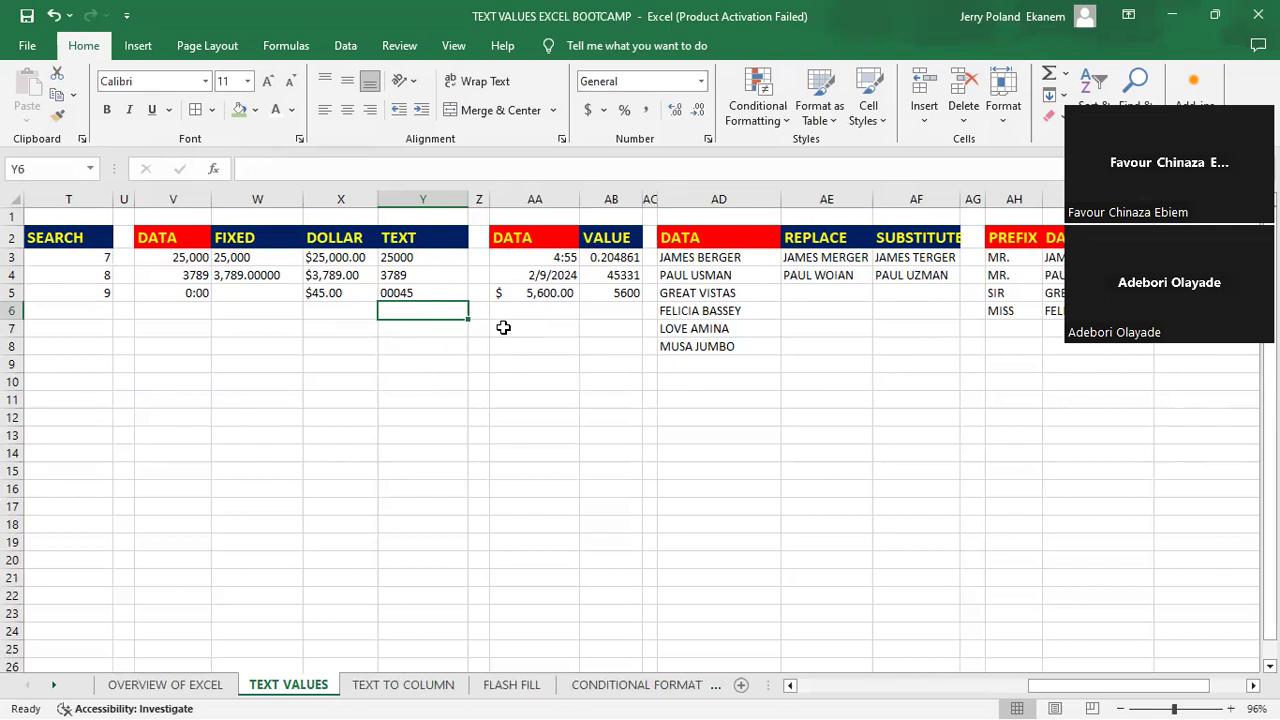
- Review the time in AA3 and its VALUE formula, and clear the formula from cell AB3
click(542, 258)
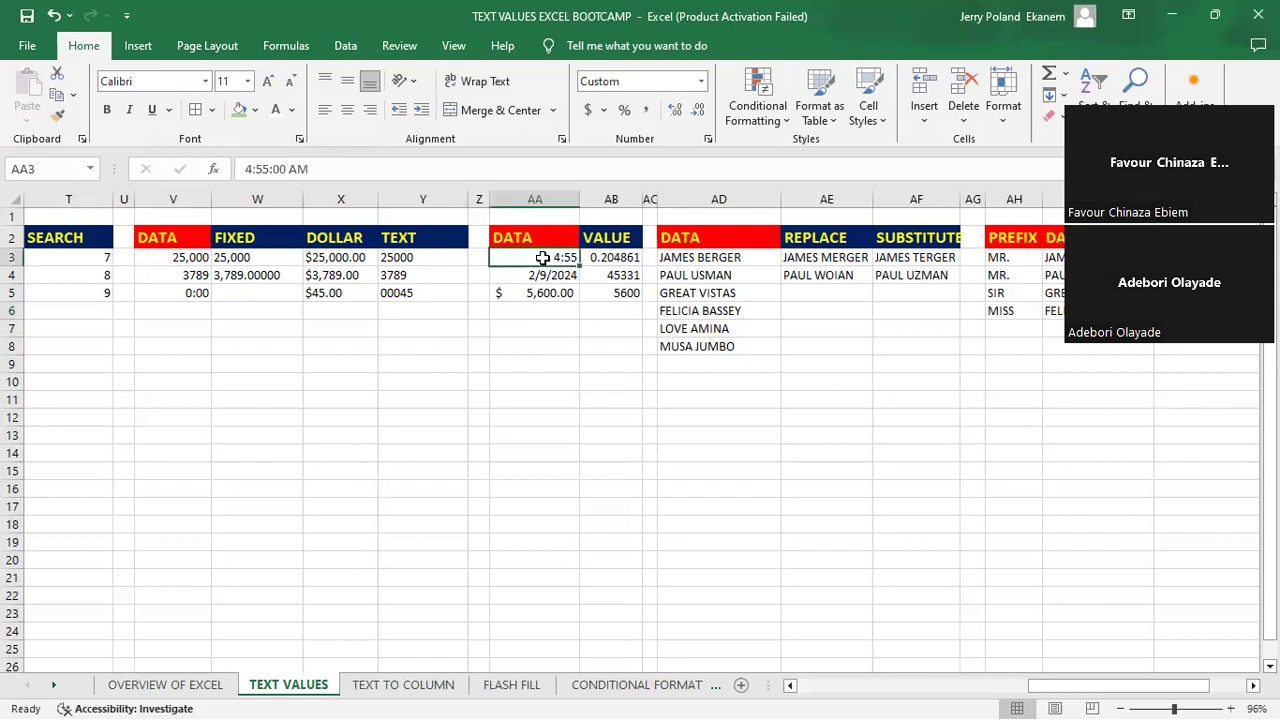
click(614, 256)
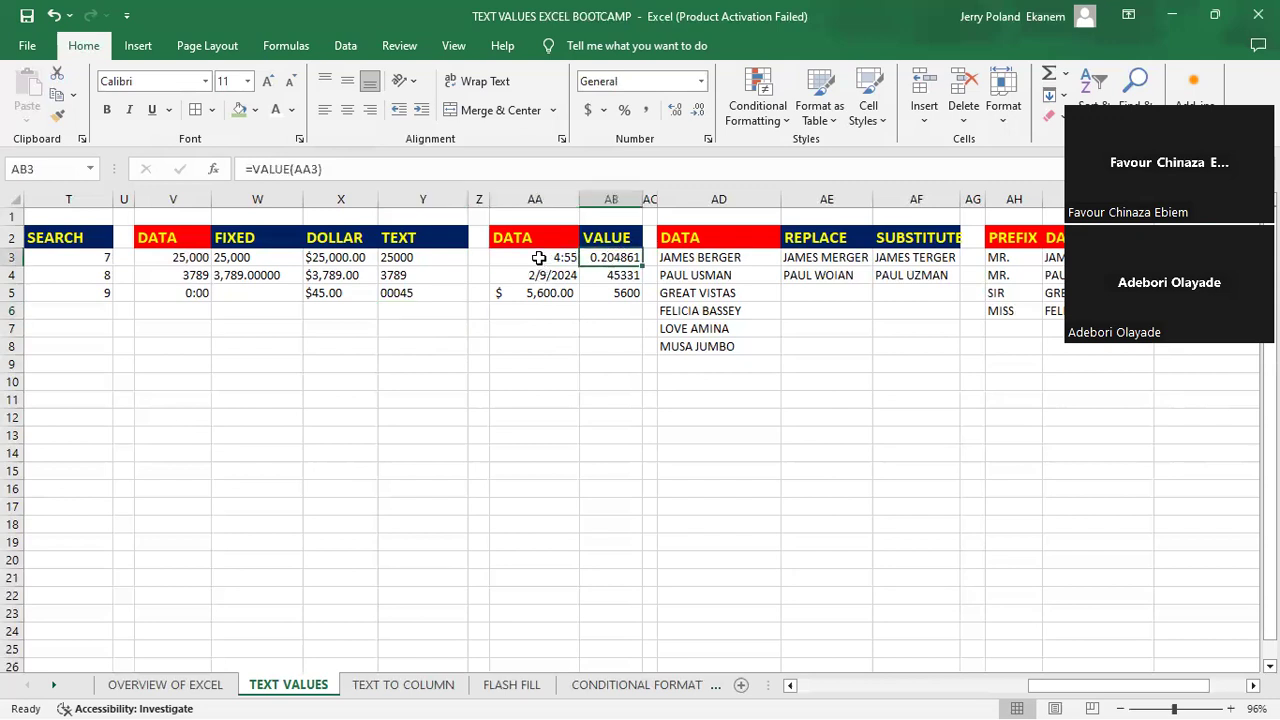
click(539, 258)
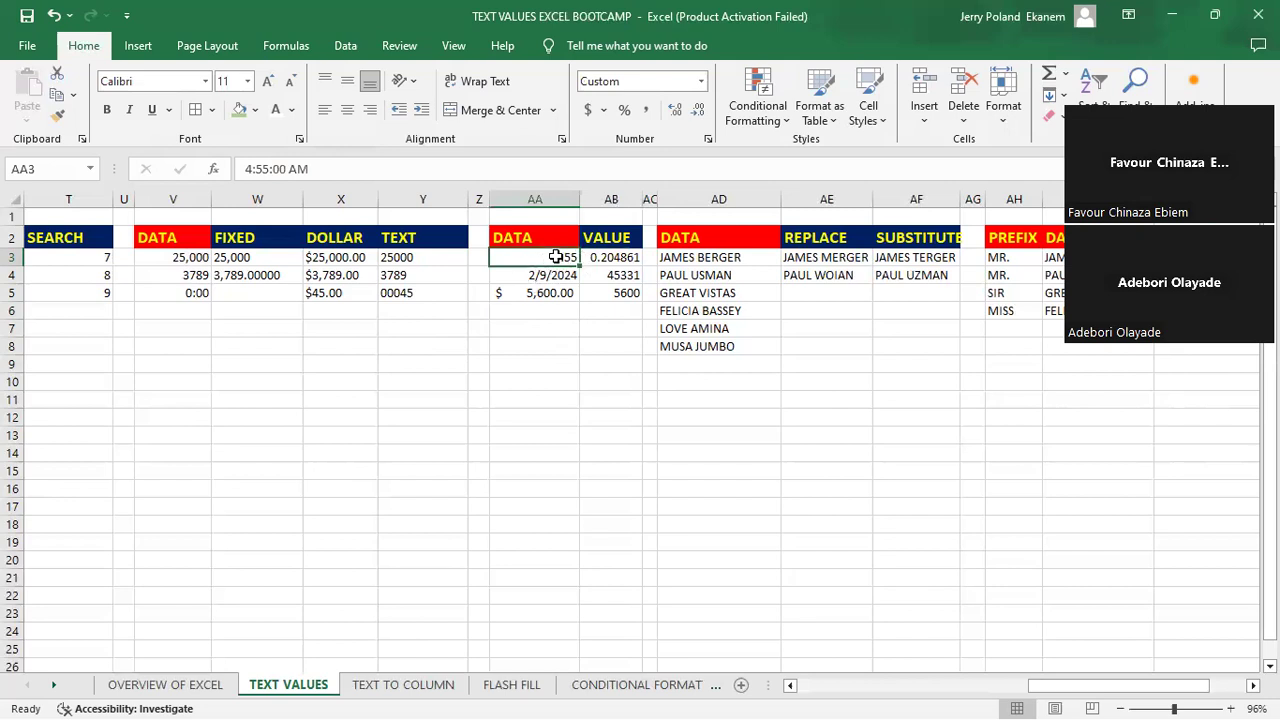
click(612, 257)
key(BackSpace)
key(Return)
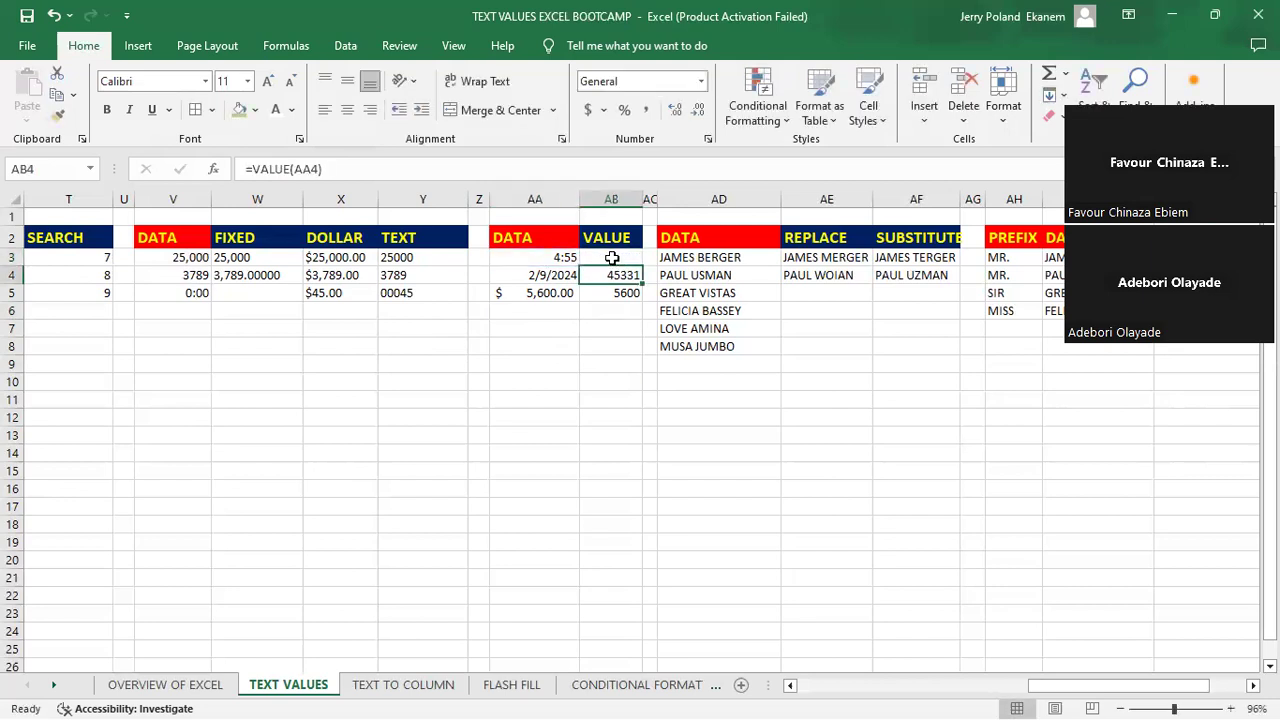
- Enter =VALUE(AA3) in cell AB3 to convert the time to a number
click(612, 258)
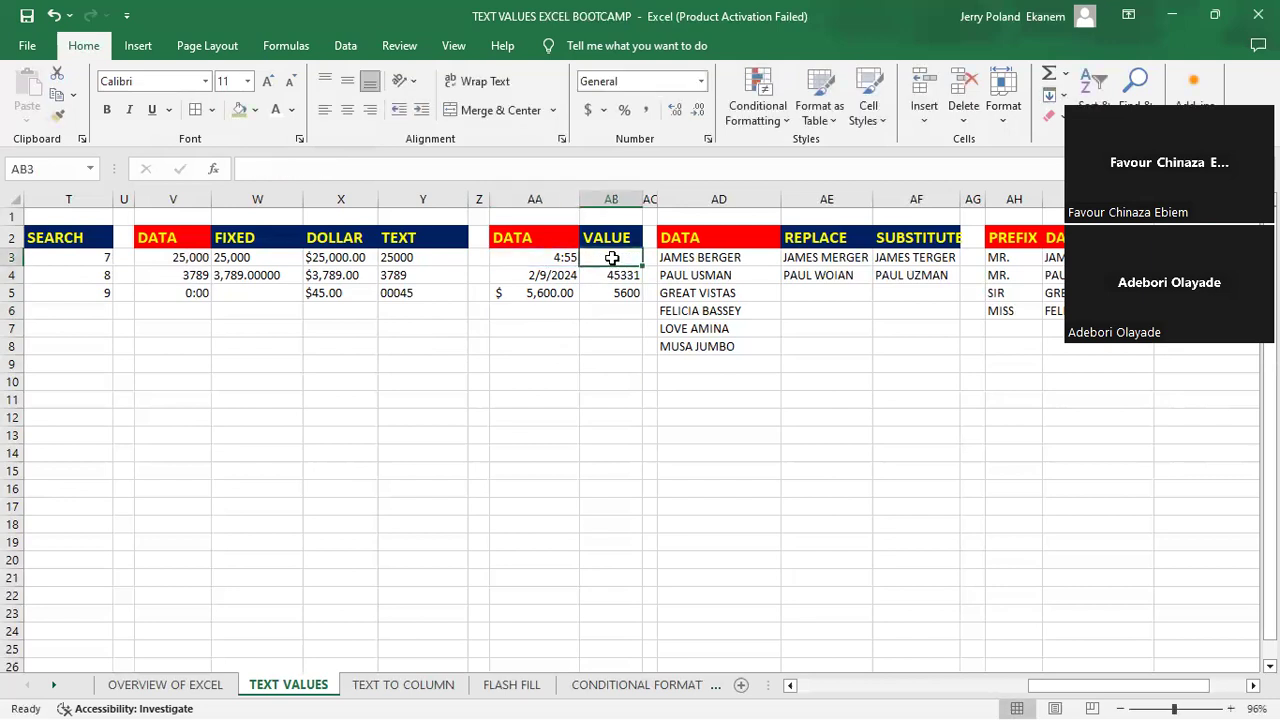
text(=)
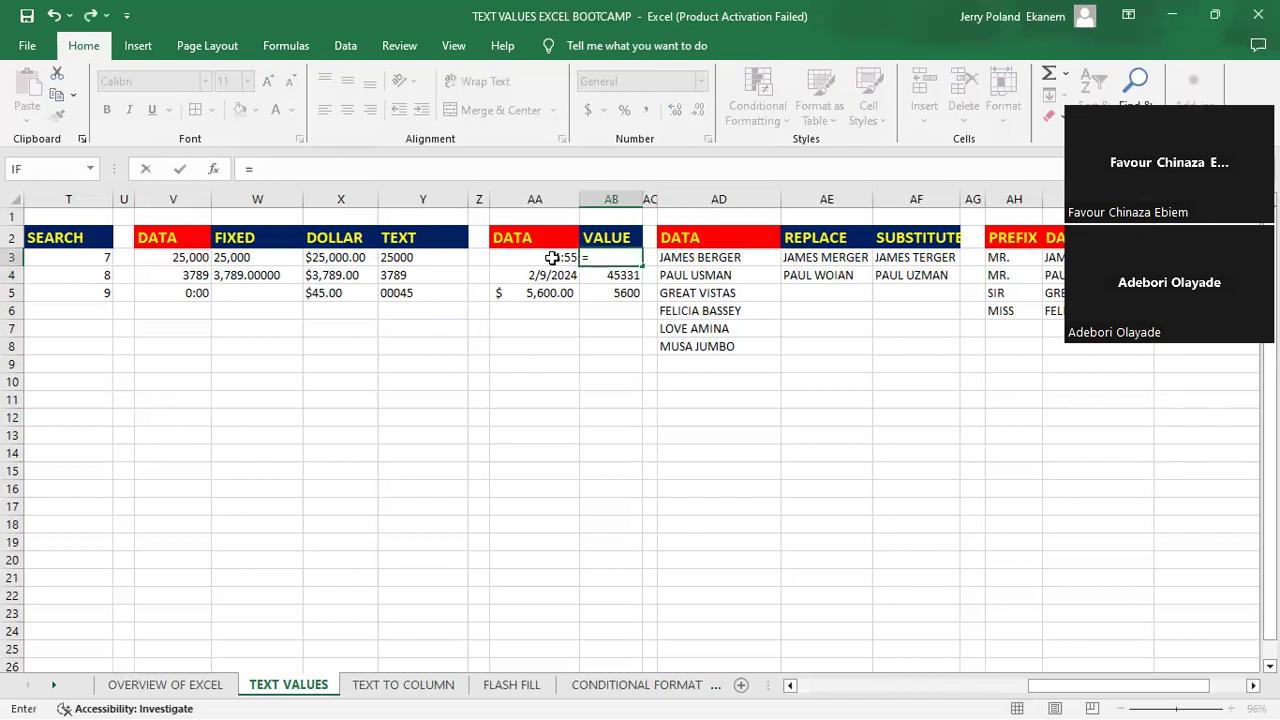
text(va)
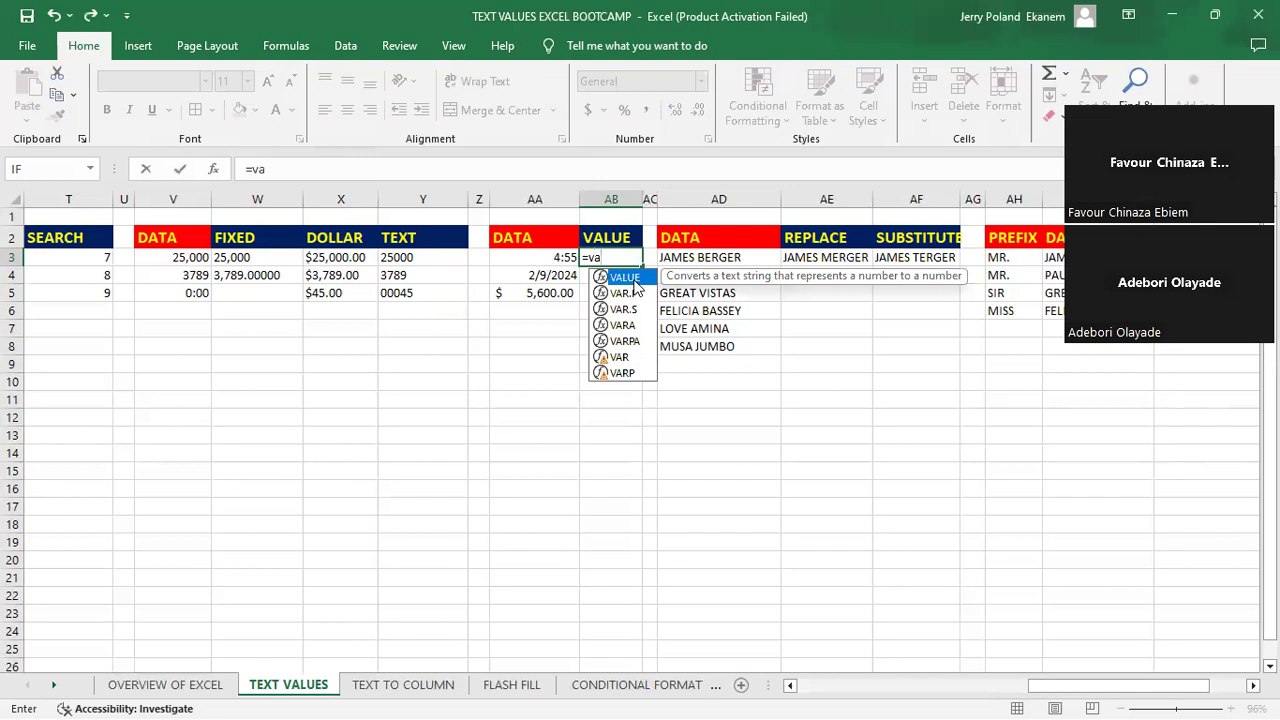
key(Tab)
click(549, 259)
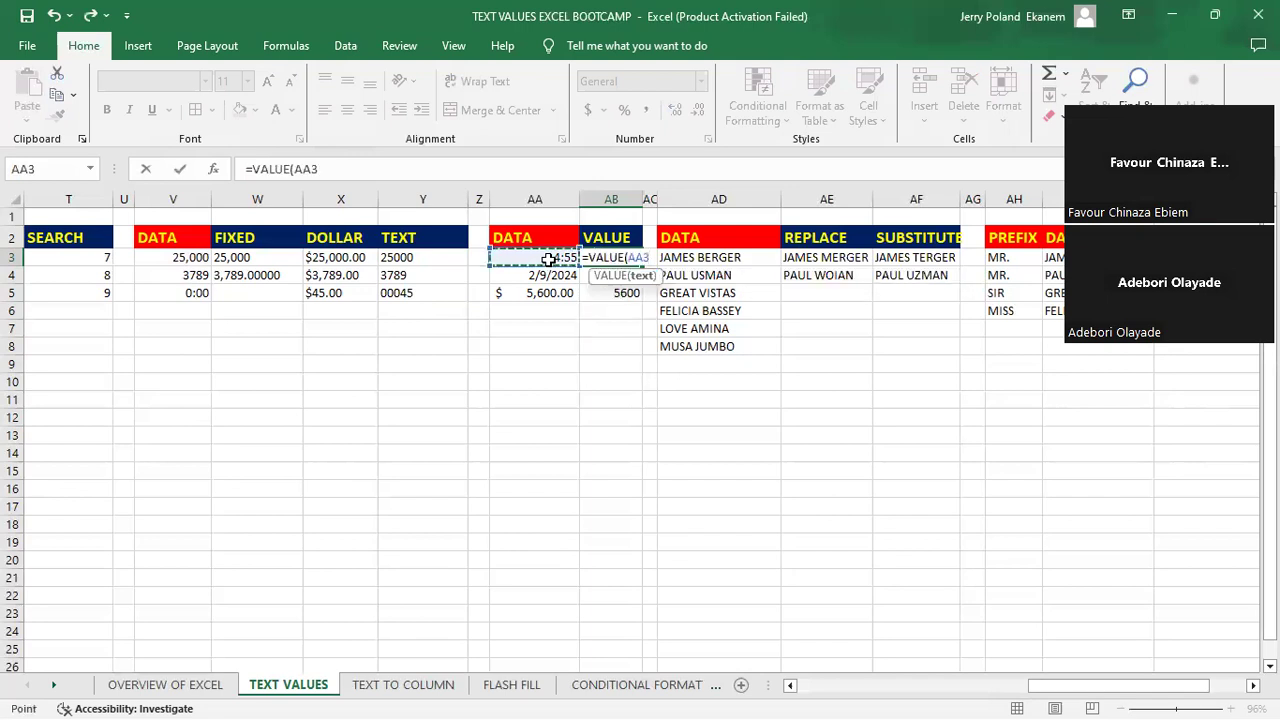
key(Return)
- Try the Time number format on the VALUE result in cell AB3 and undo it
click(627, 257)
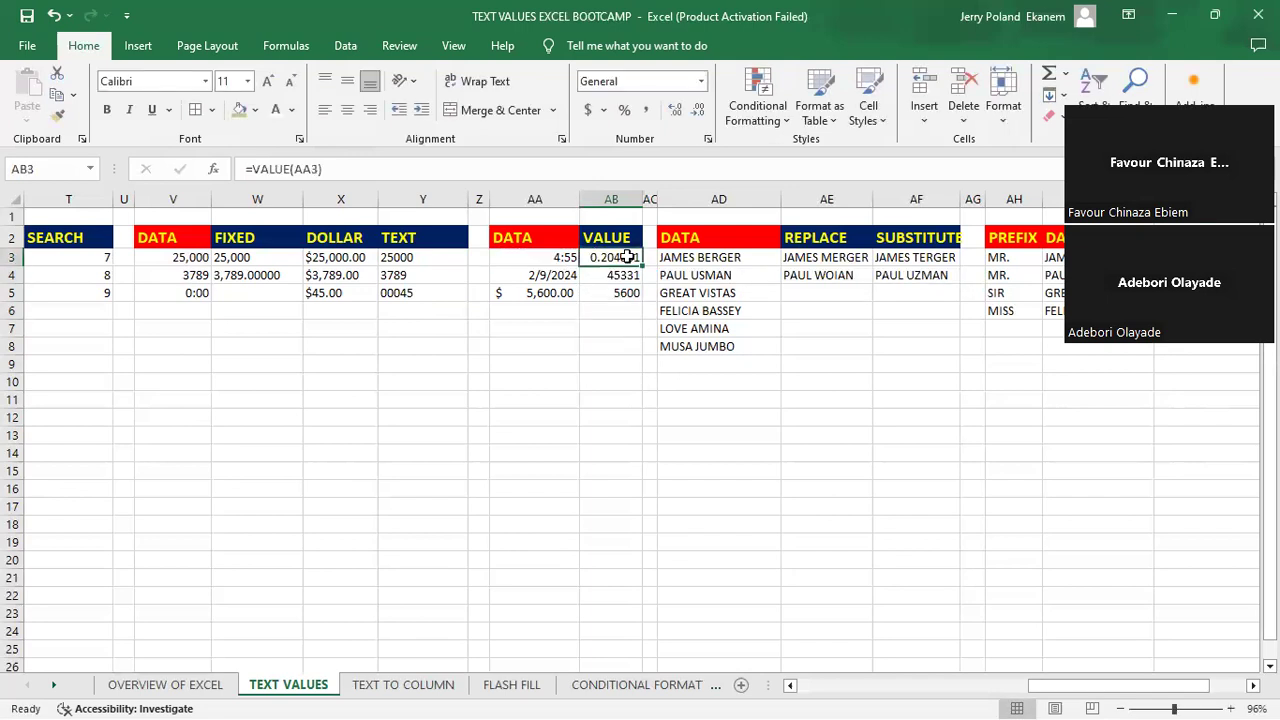
click(705, 83)
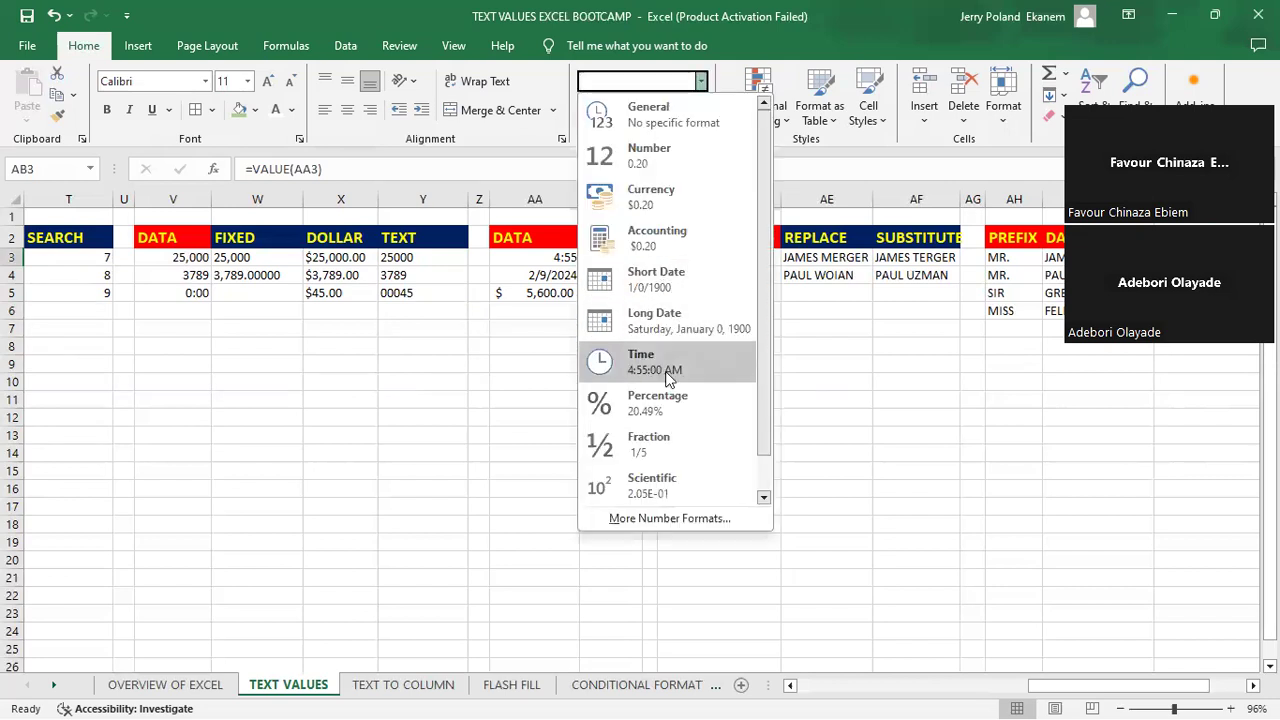
click(668, 368)
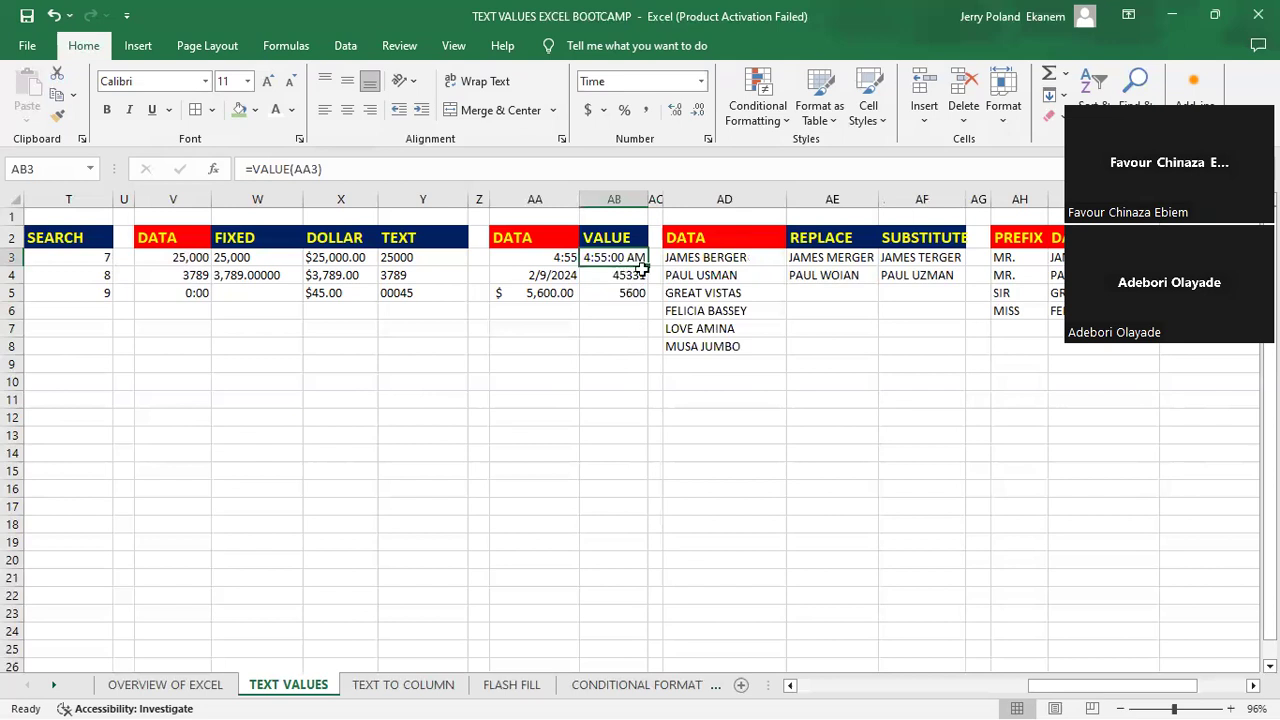
key(ctrl+z)
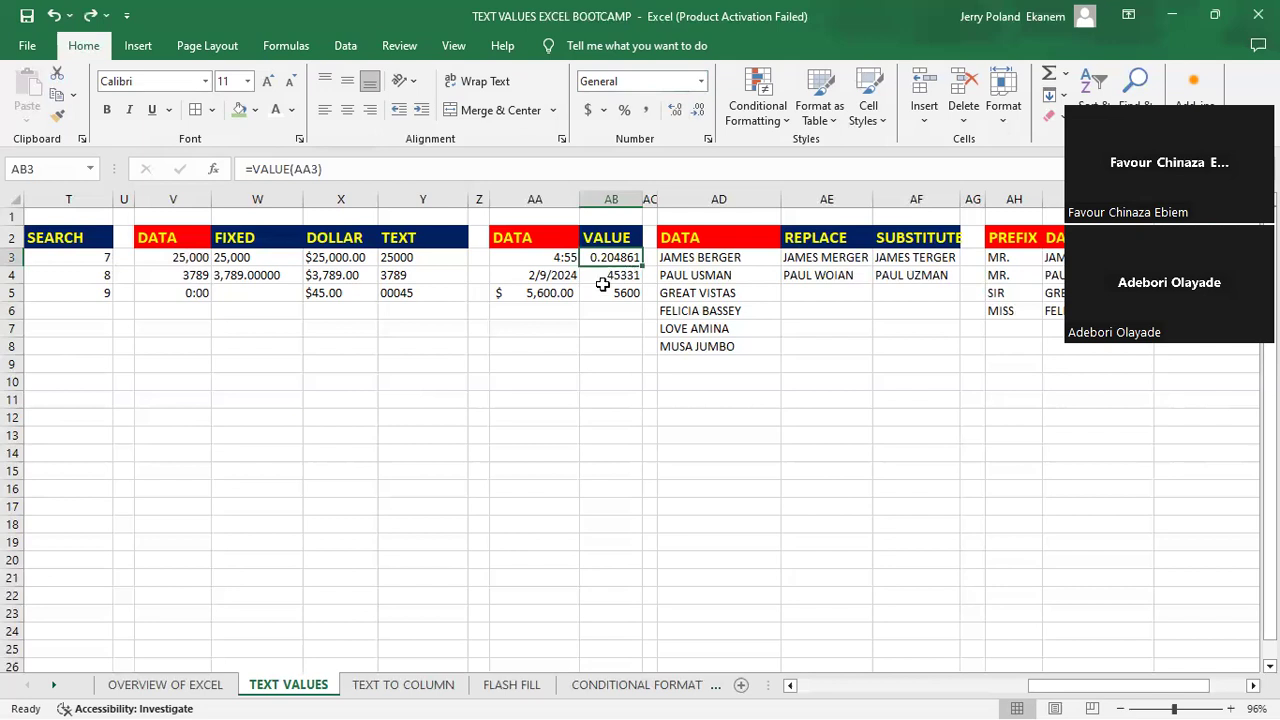
- Clear cell AB4 and re-enter =VALUE(AA4) in it to convert the date to a number
click(625, 277)
key(BackSpace)
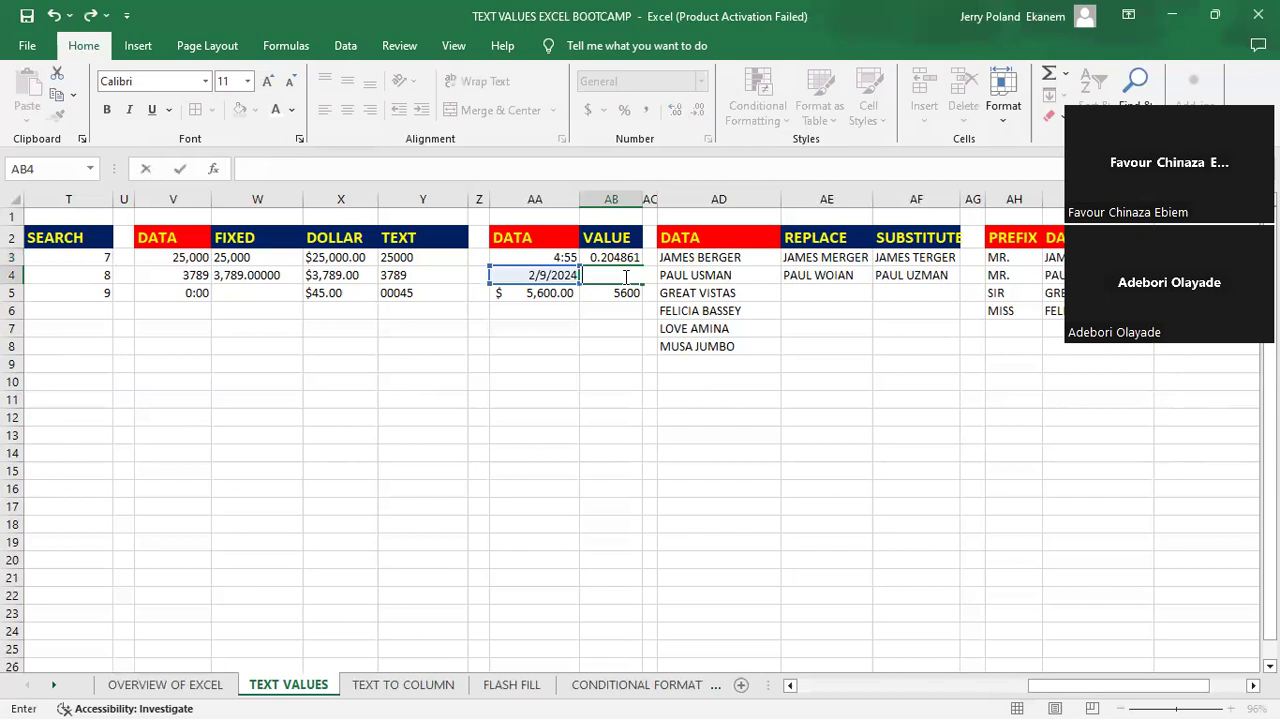
key(Return)
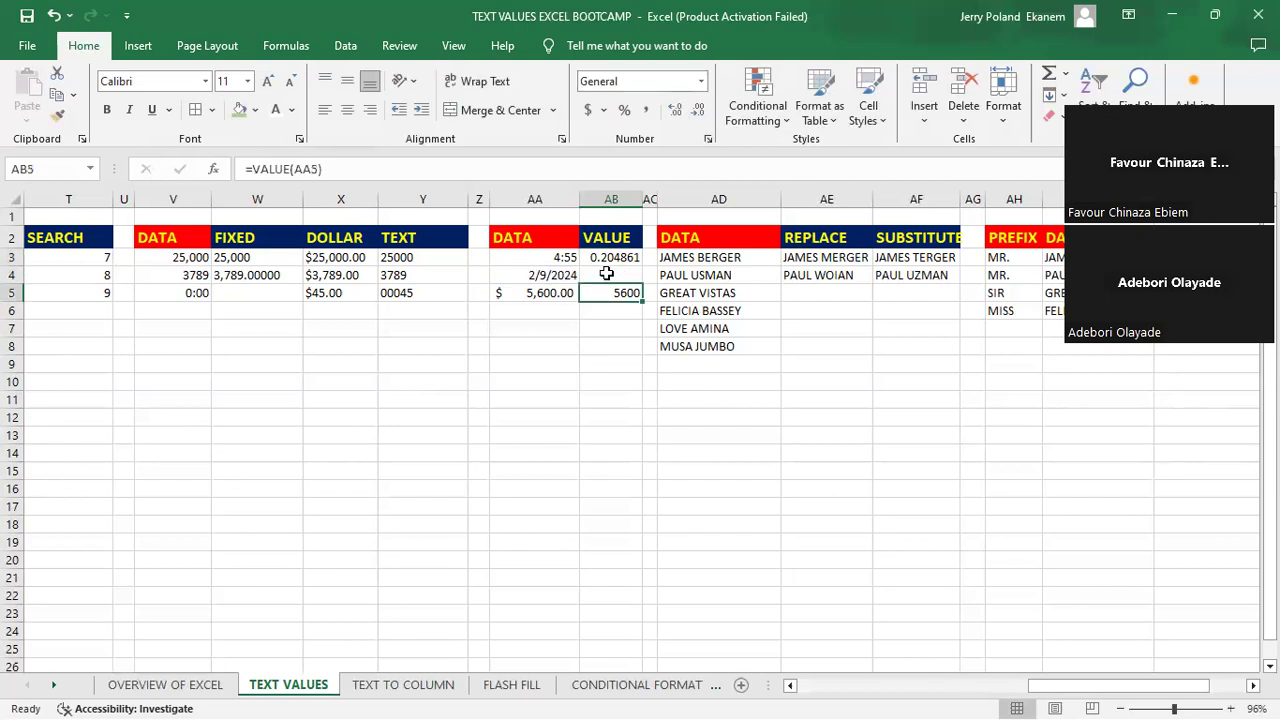
click(606, 273)
text(=)
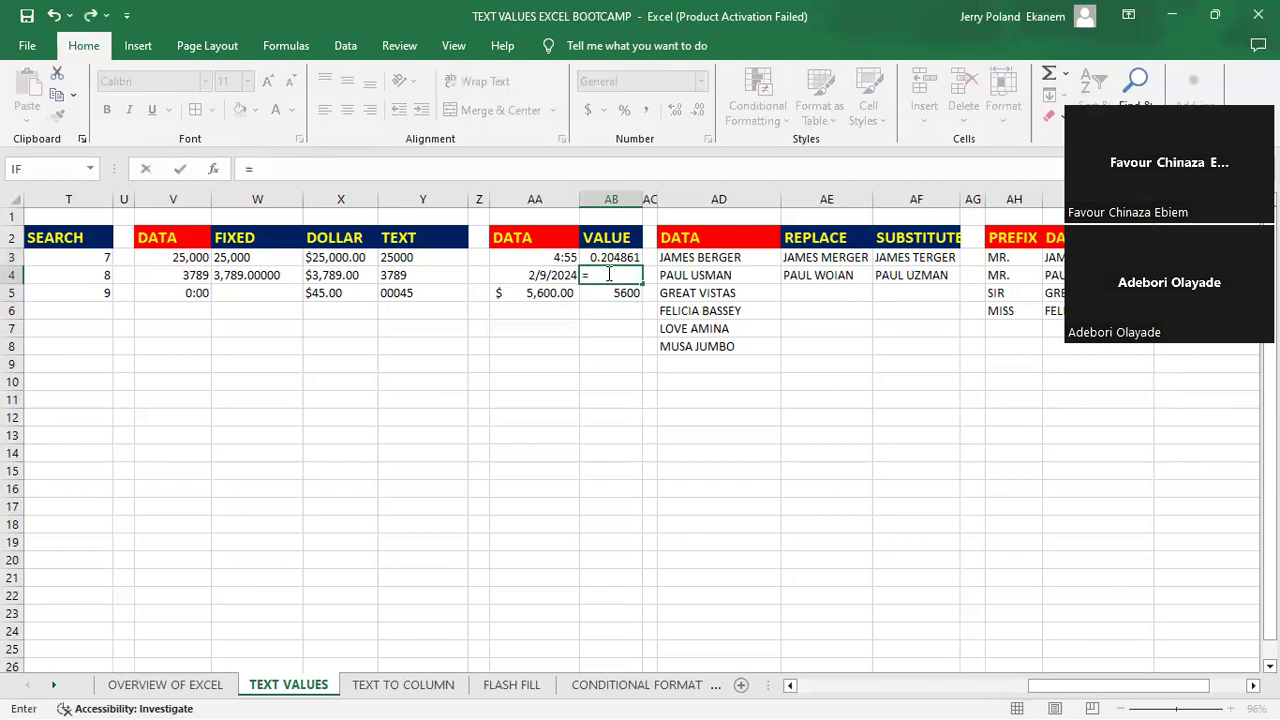
text(value)
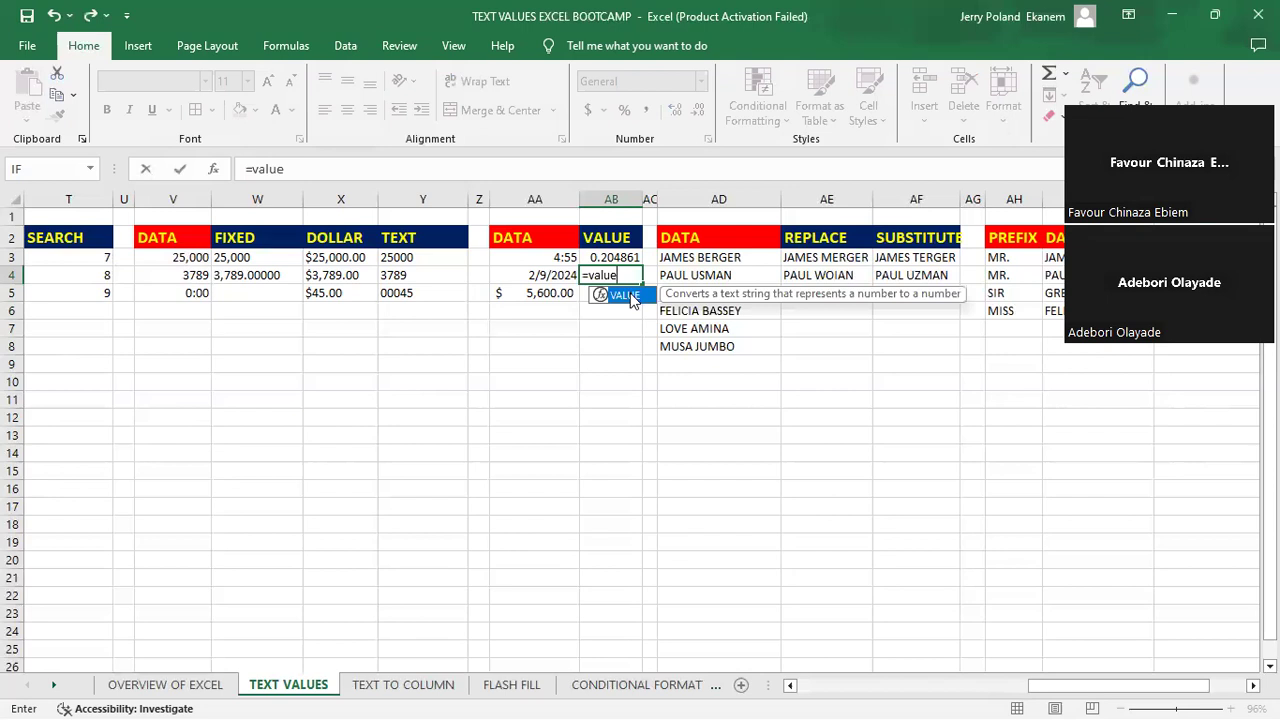
double_click(629, 294)
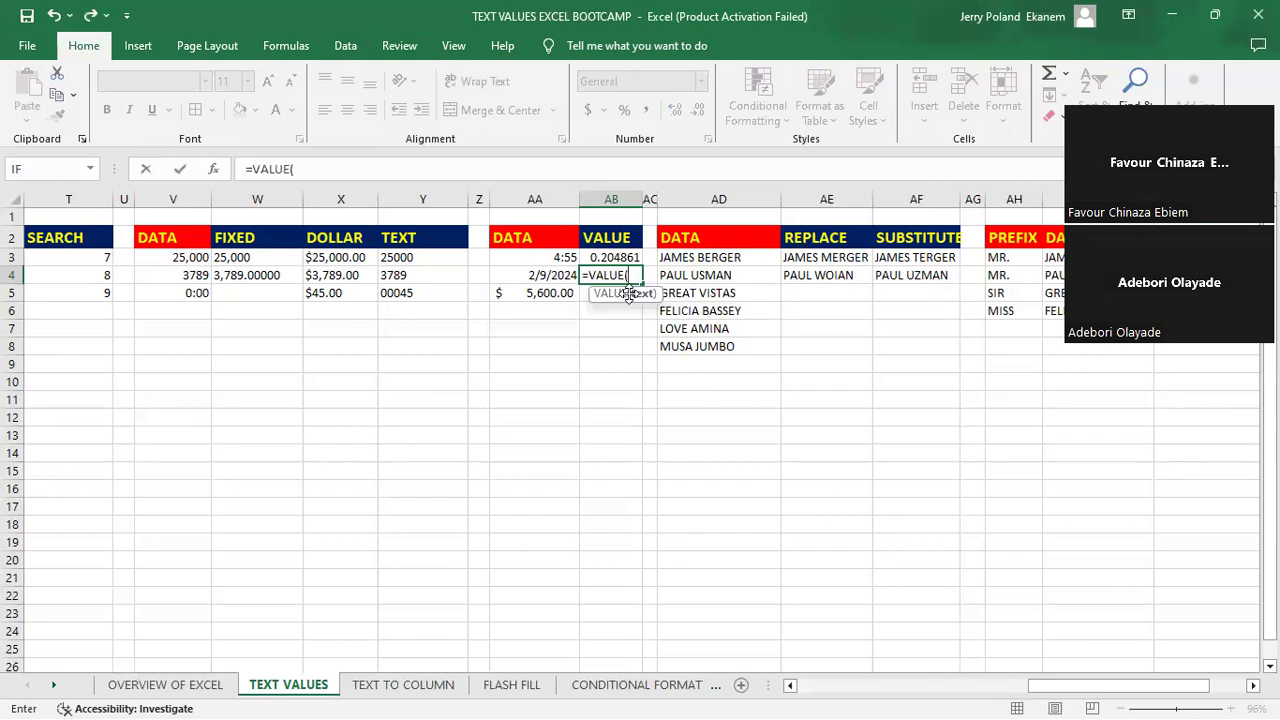
click(534, 276)
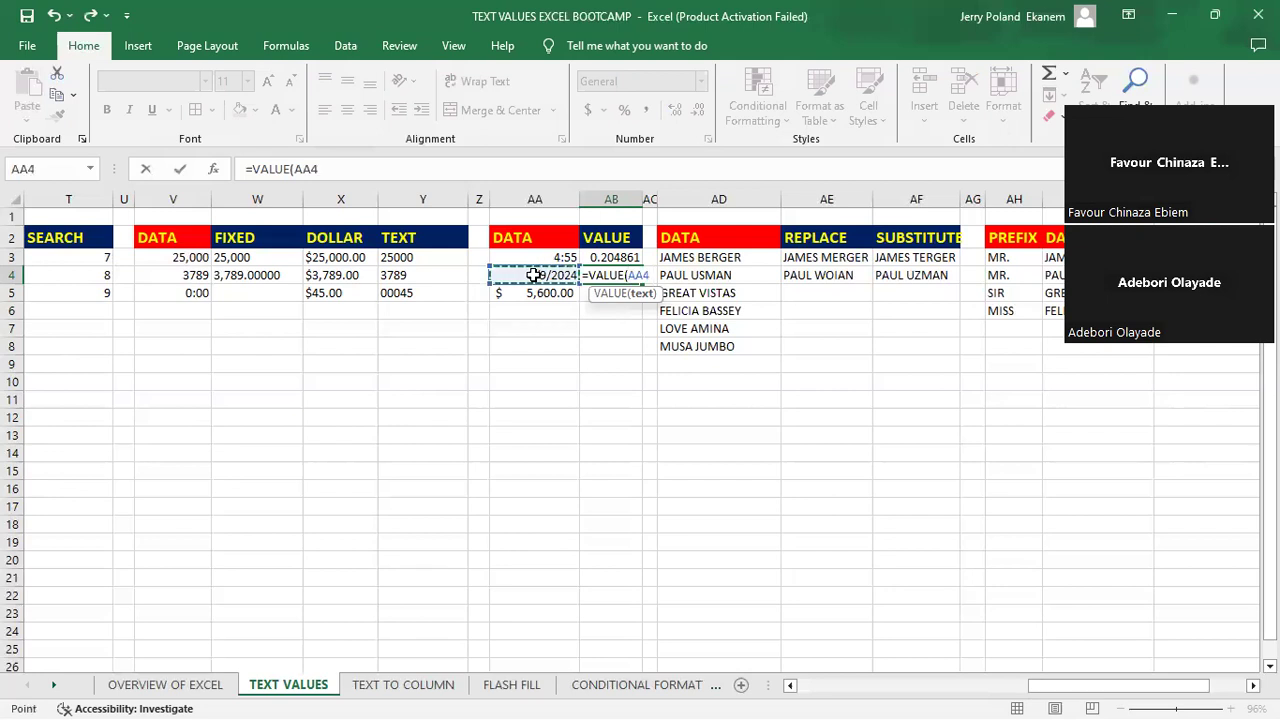
key(Return)
click(622, 279)
- Clear cell AB5 and re-enter =VALUE(AA5) in it to convert the dollar amount to a plain number
click(624, 290)
key(BackSpace)
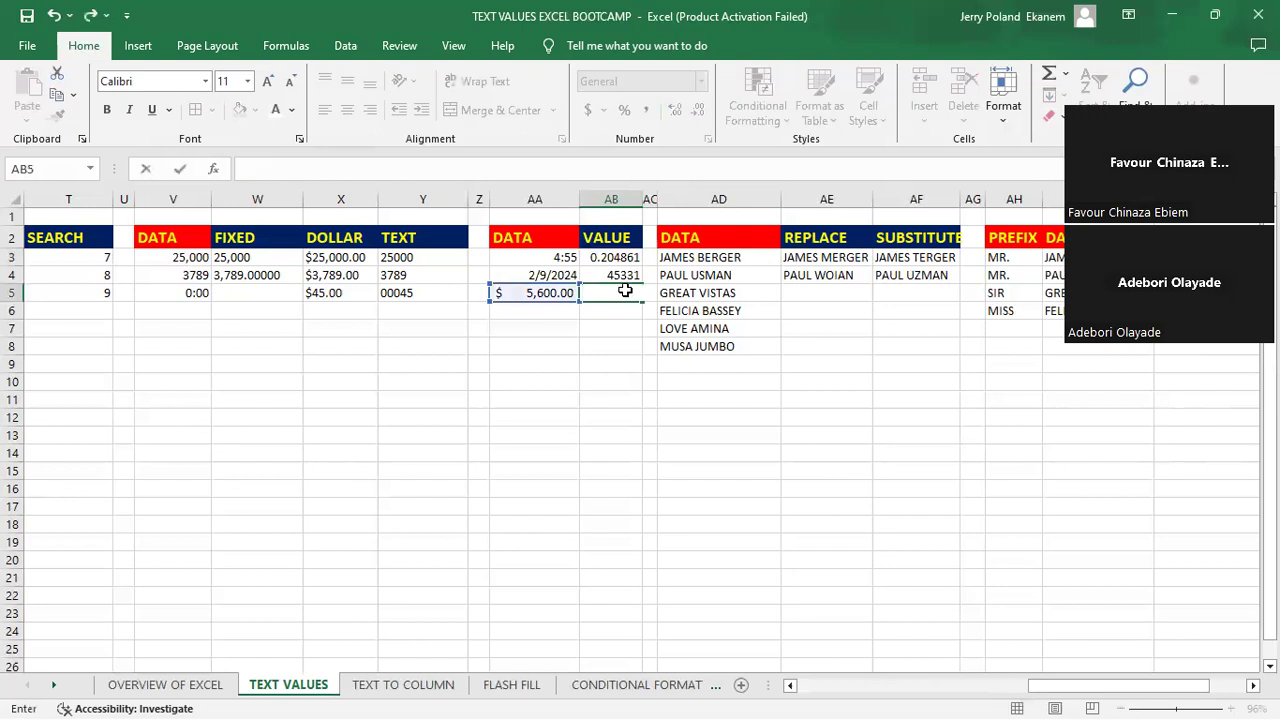
key(Return)
click(612, 293)
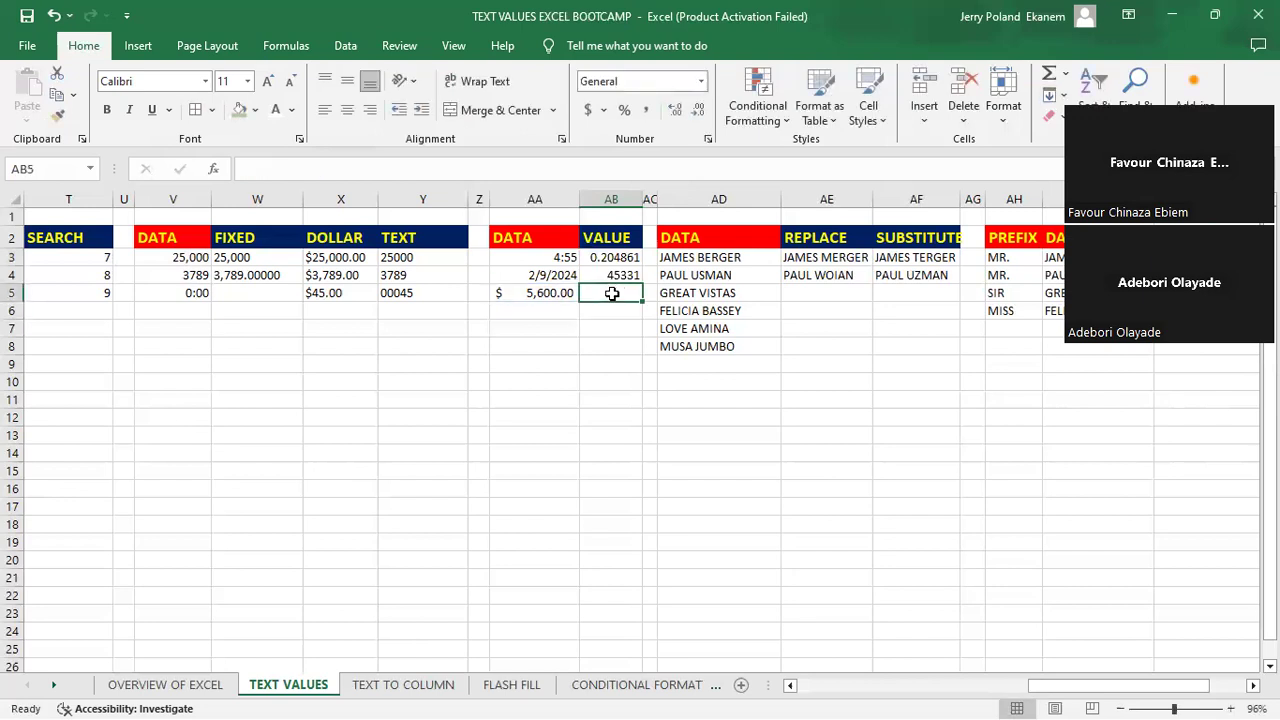
text(=v)
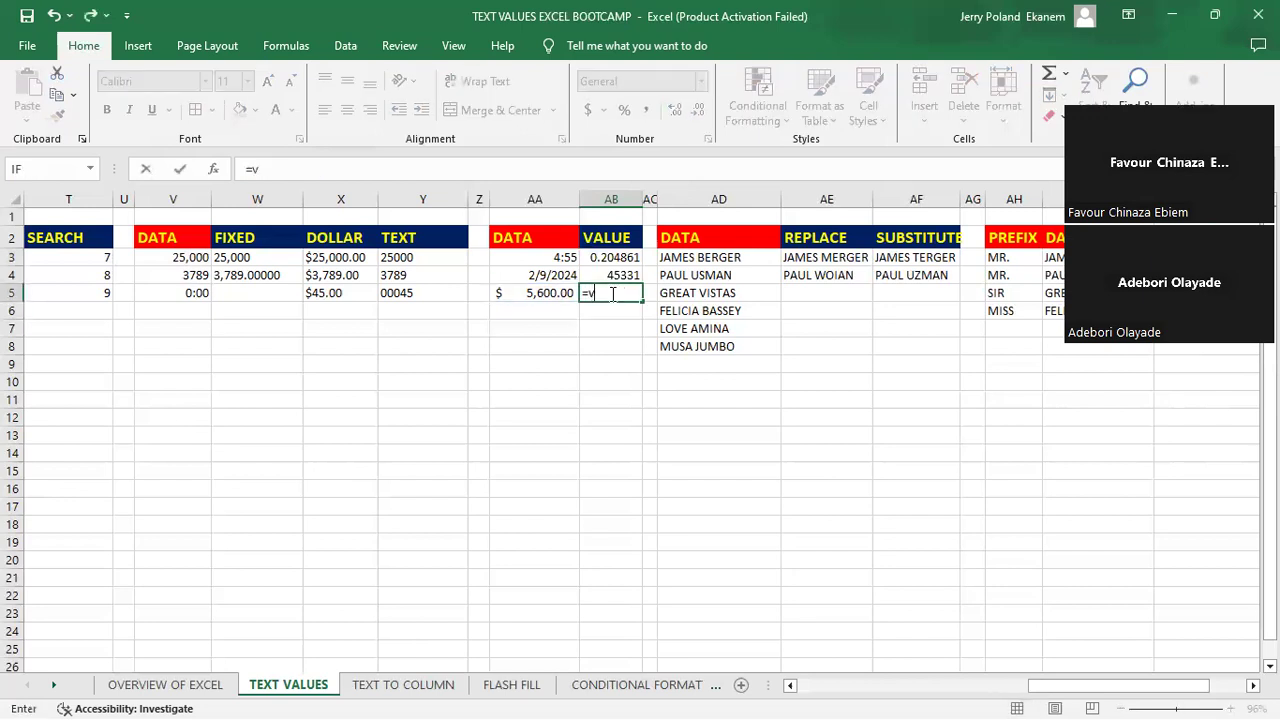
text(al)
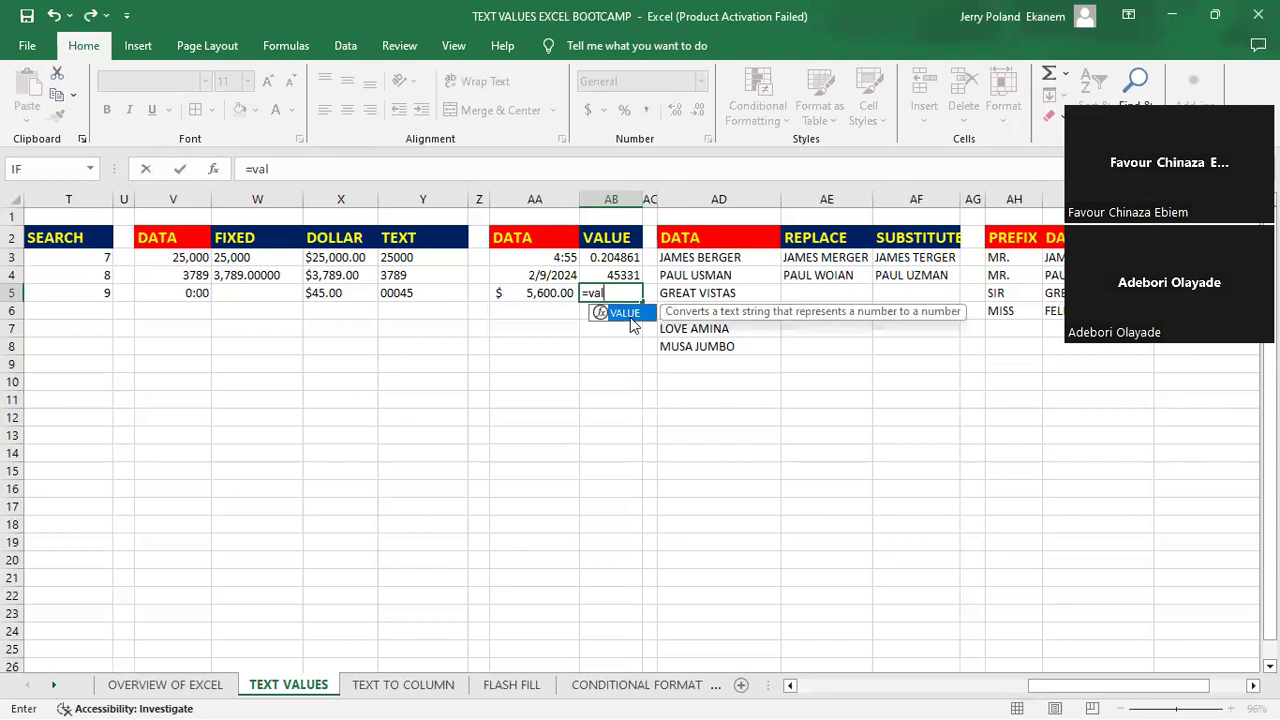
key(Tab)
click(530, 290)
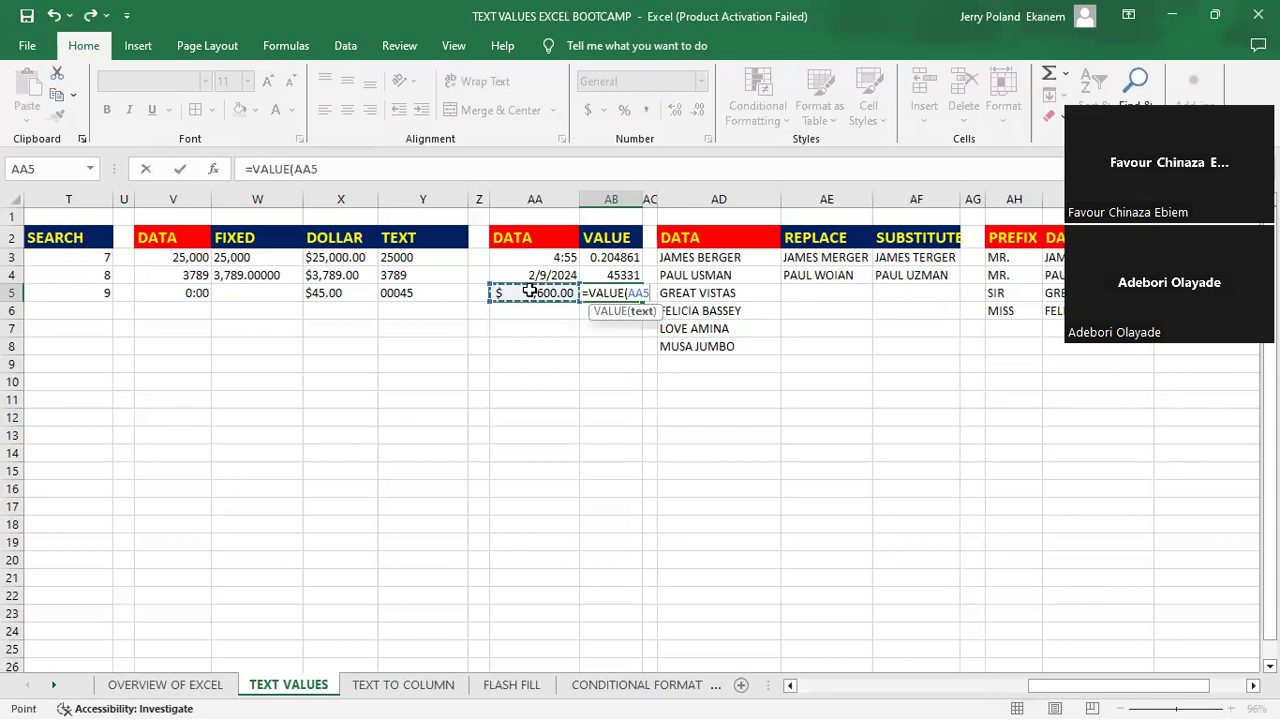
key(Return)
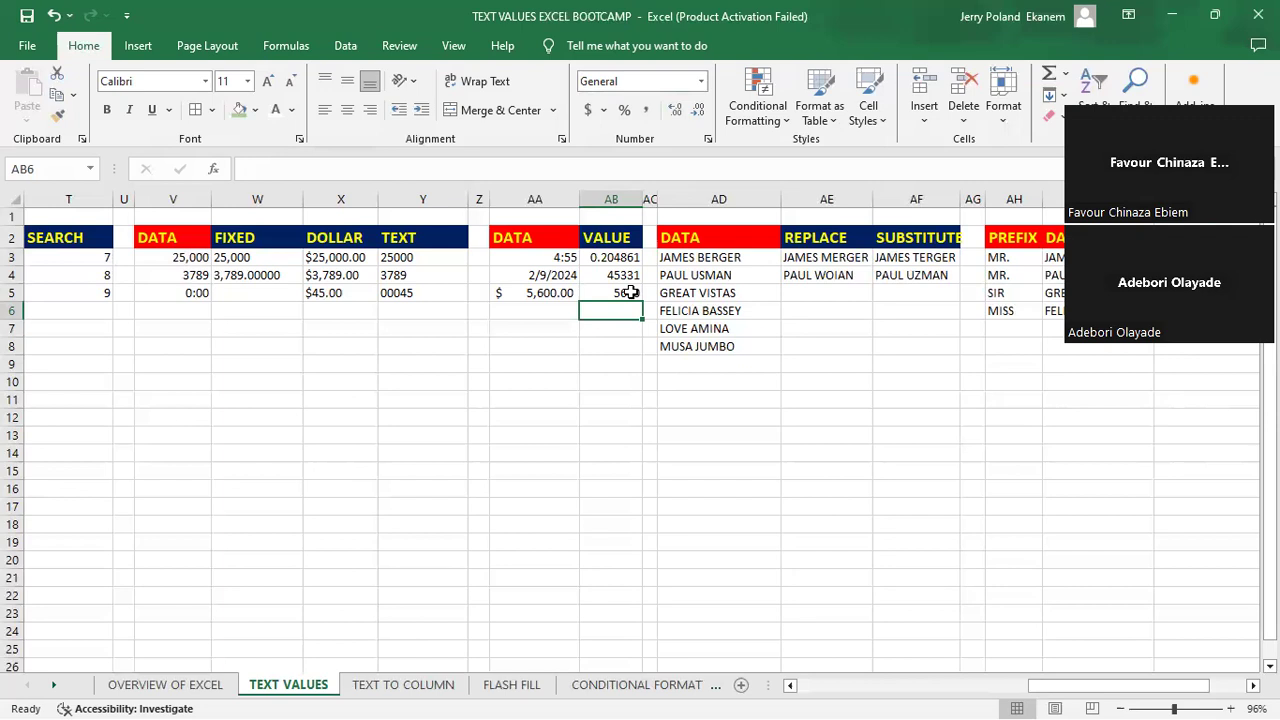
click(630, 292)
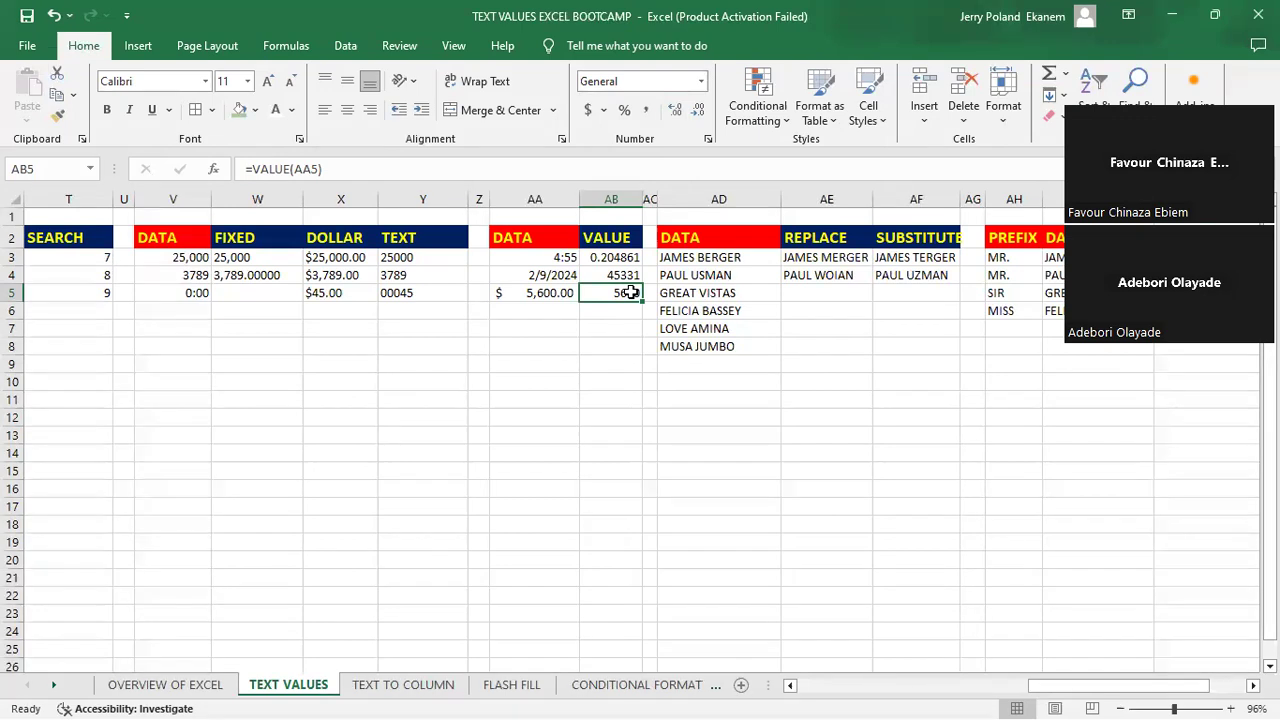
click(736, 296)
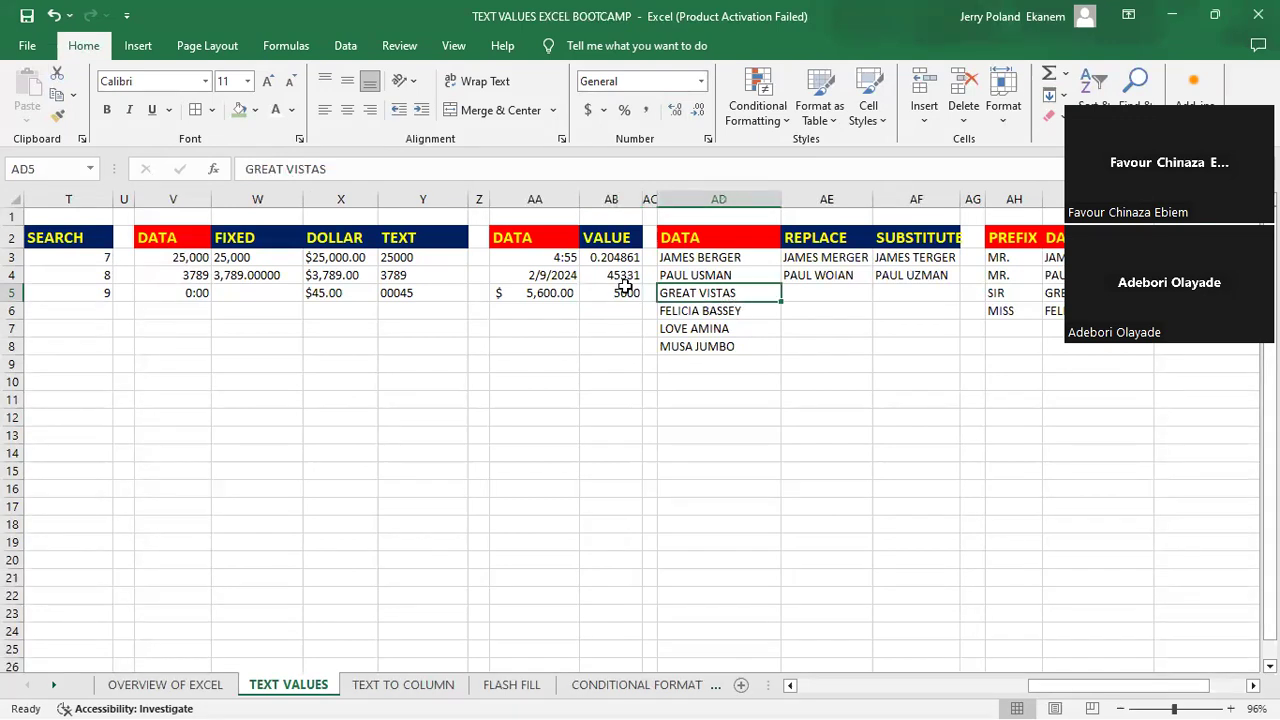
click(561, 303)
key(Right)
key(Right)
key(Right)
key(Right)
key(Right)
key(Right)
key(Right)
key(Right)
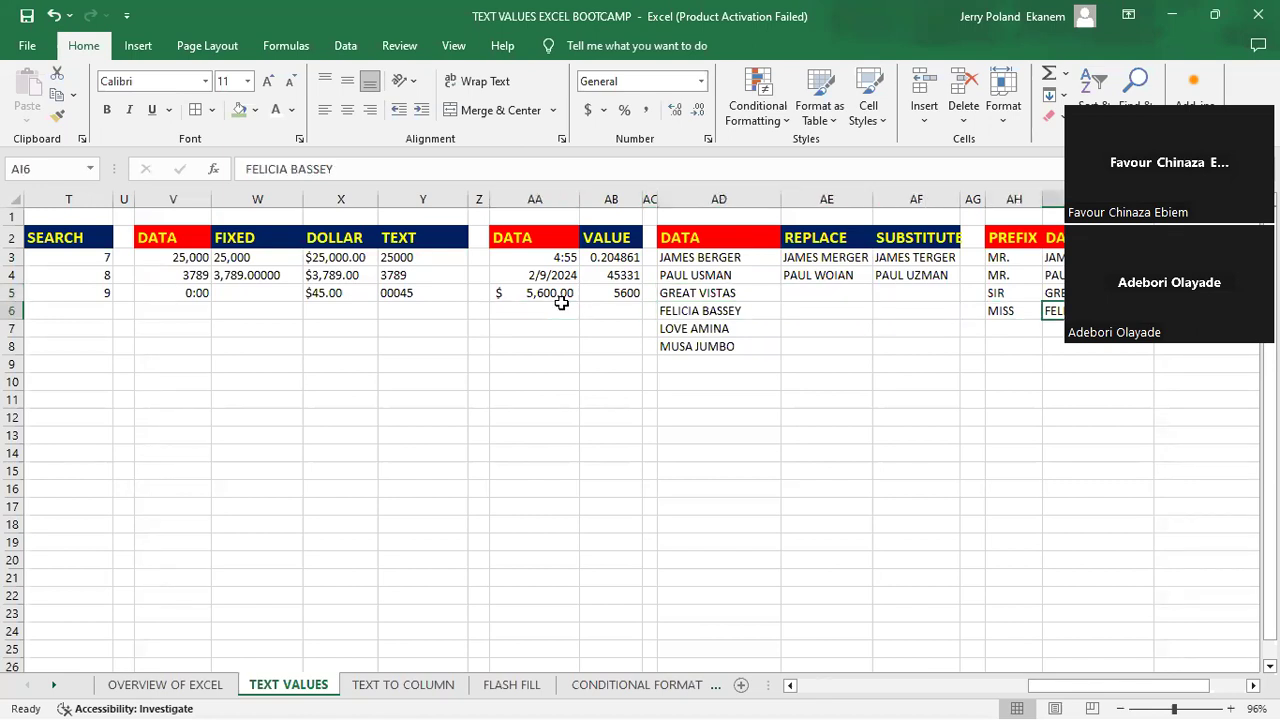
- Clear the existing REPLACE formula from cell AE3 so it can be rebuilt
key(Right)
key(Right)
key(Right)
key(Left)
key(Left)
key(Left)
key(Left)
key(Left)
key(Left)
key(Left)
key(Left)
key(Right)
key(Up)
key(Up)
key(Up)
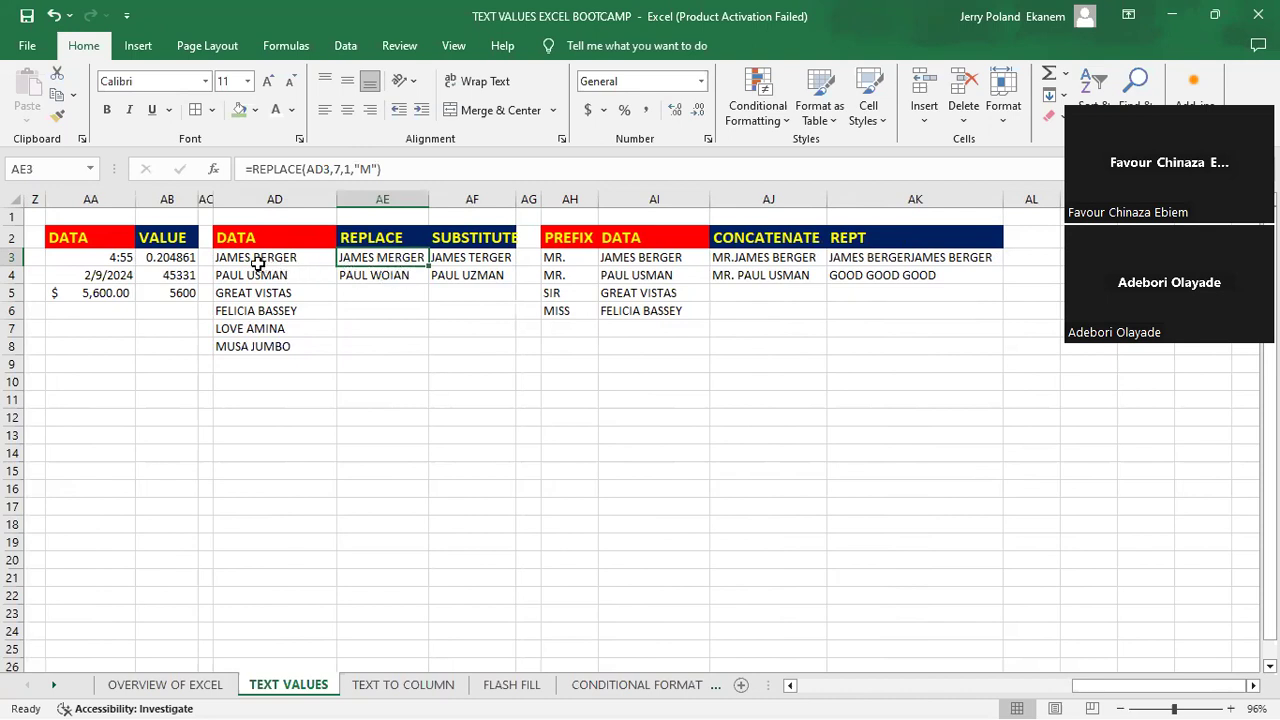
double_click(382, 258)
key(ctrl+z)
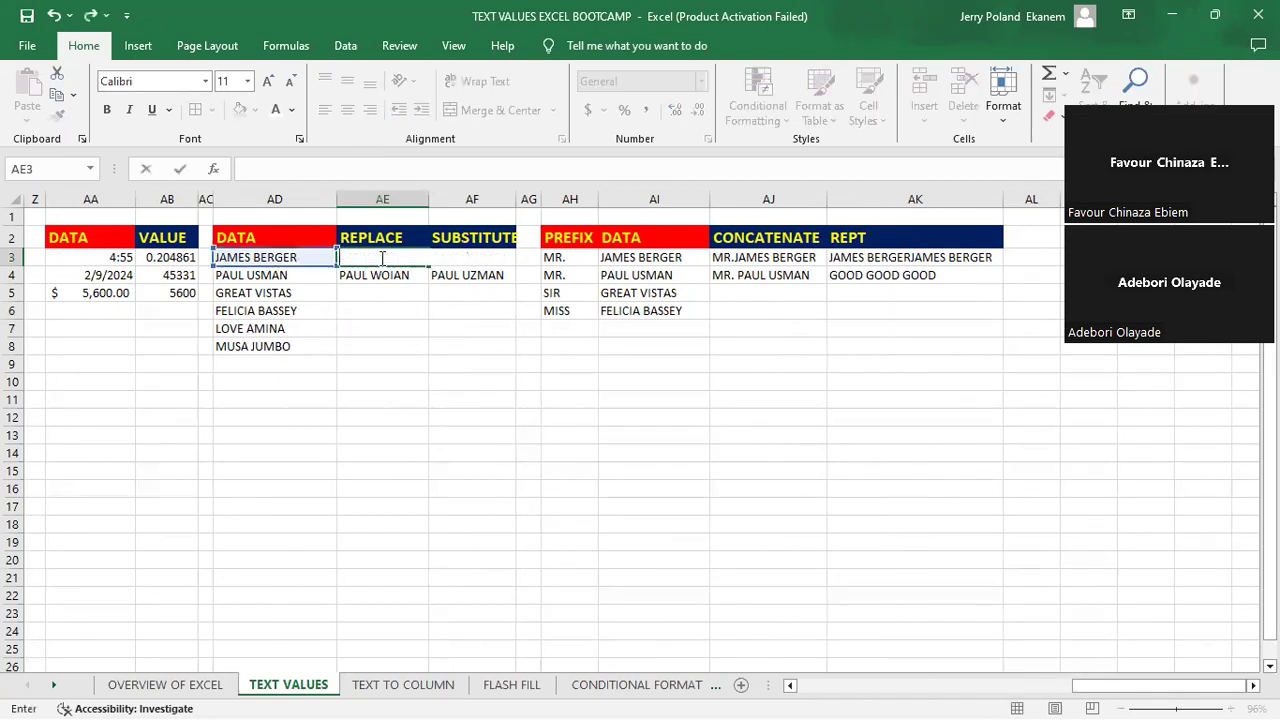
key(Return)
click(382, 258)
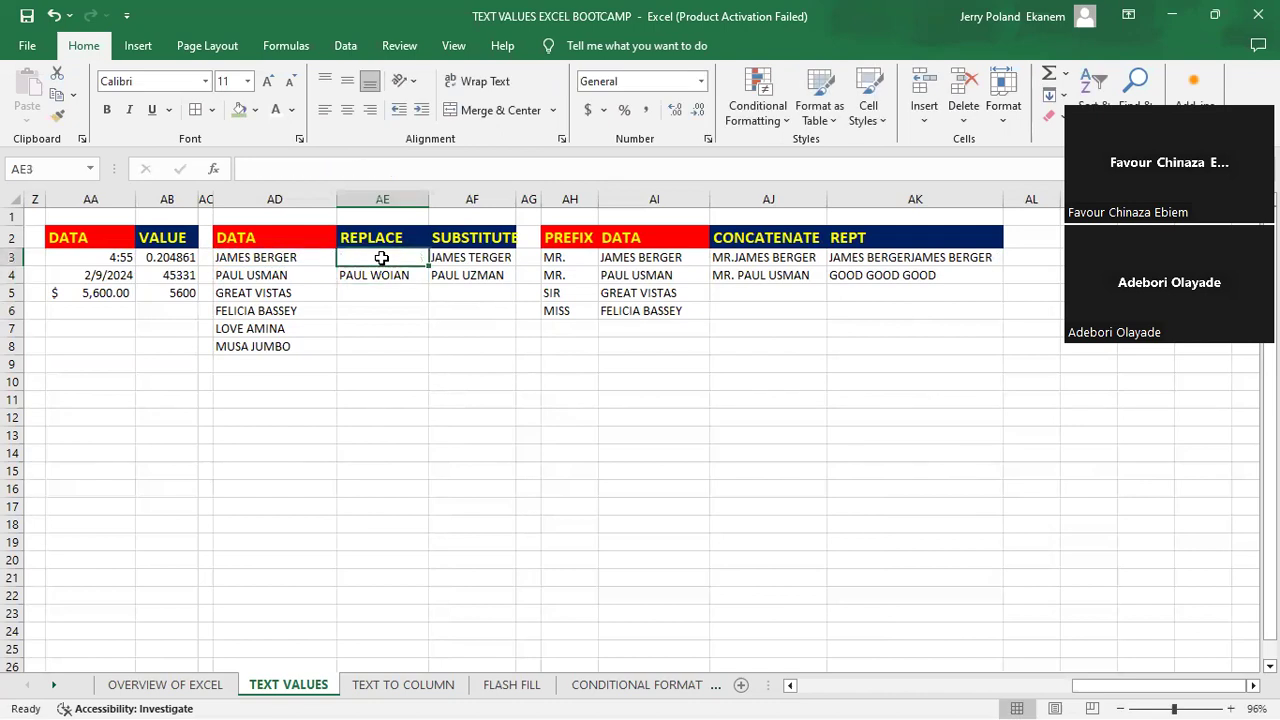
- Enter =REPLACE(AD3,7,1,"M") in cell AE3 to swap the first letter of the surname for M
text(=r)
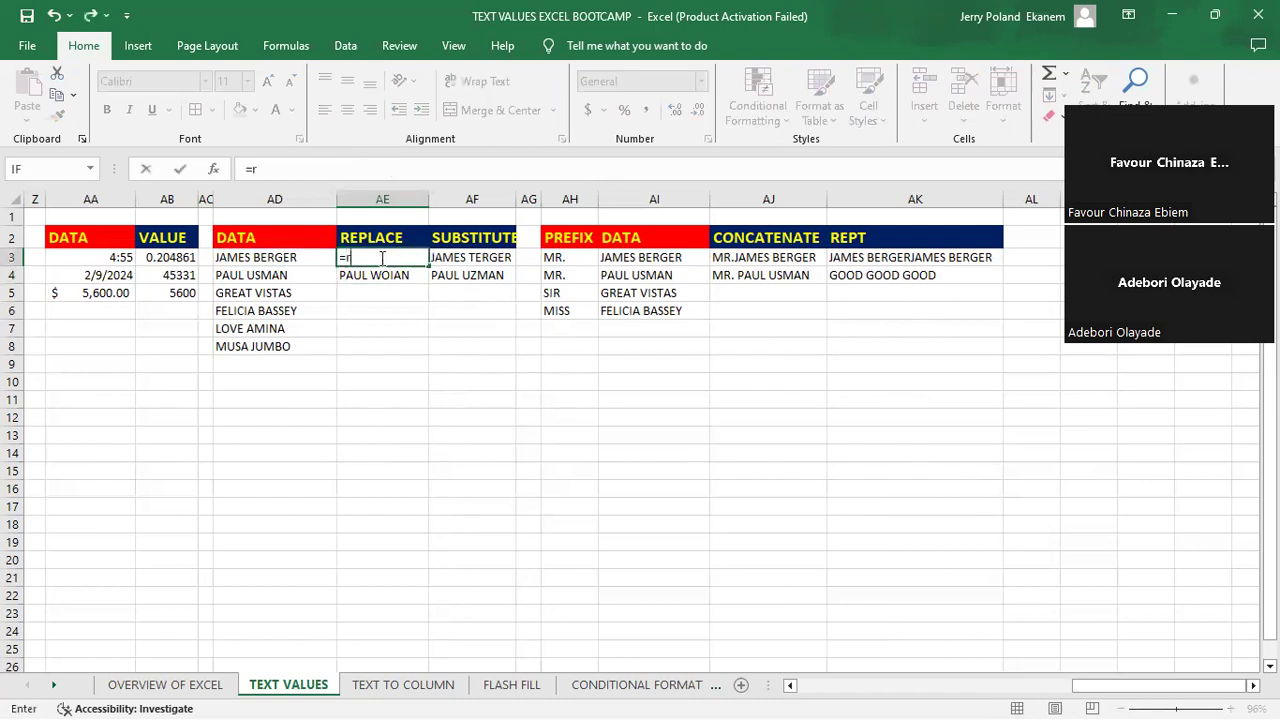
text(epl)
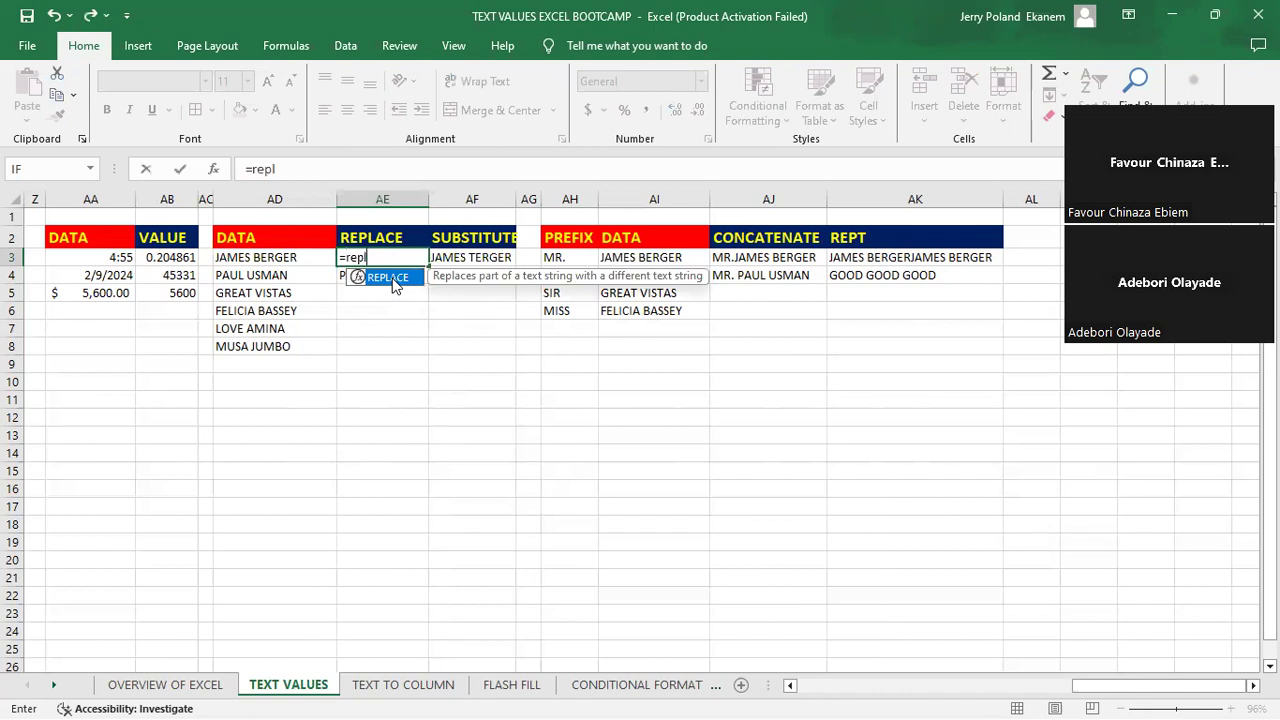
key(Tab)
click(272, 258)
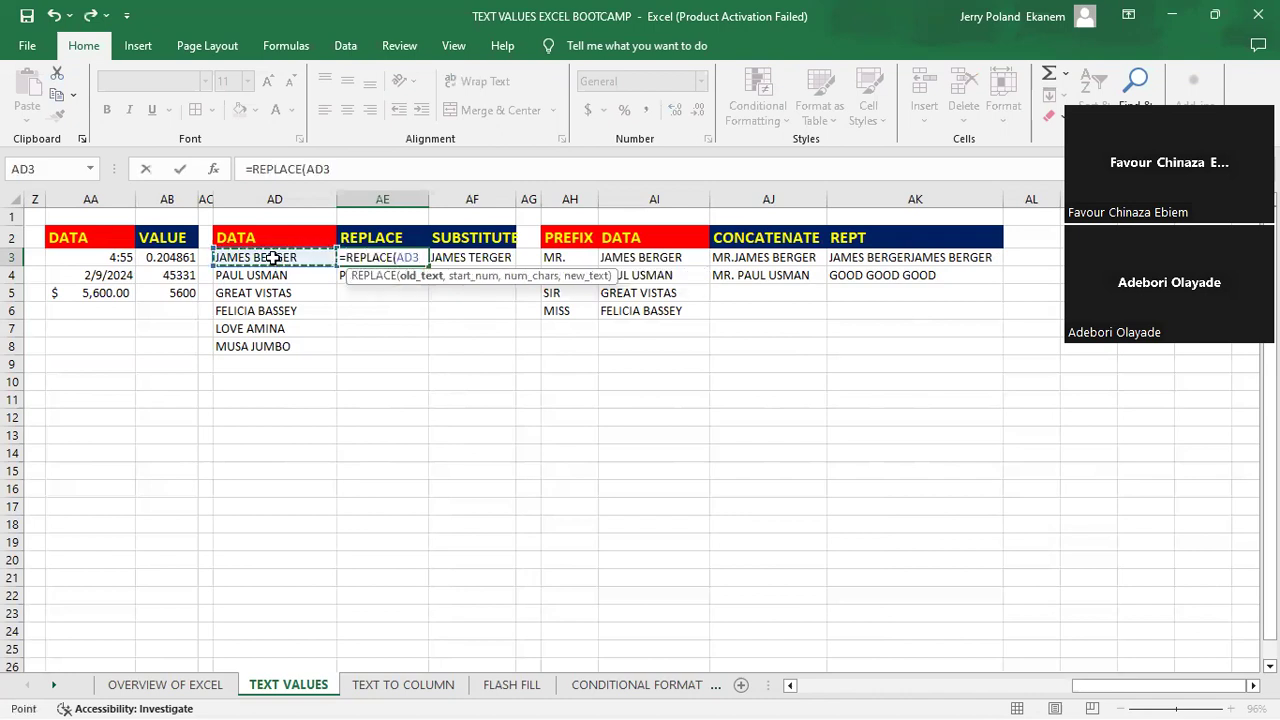
text(,)
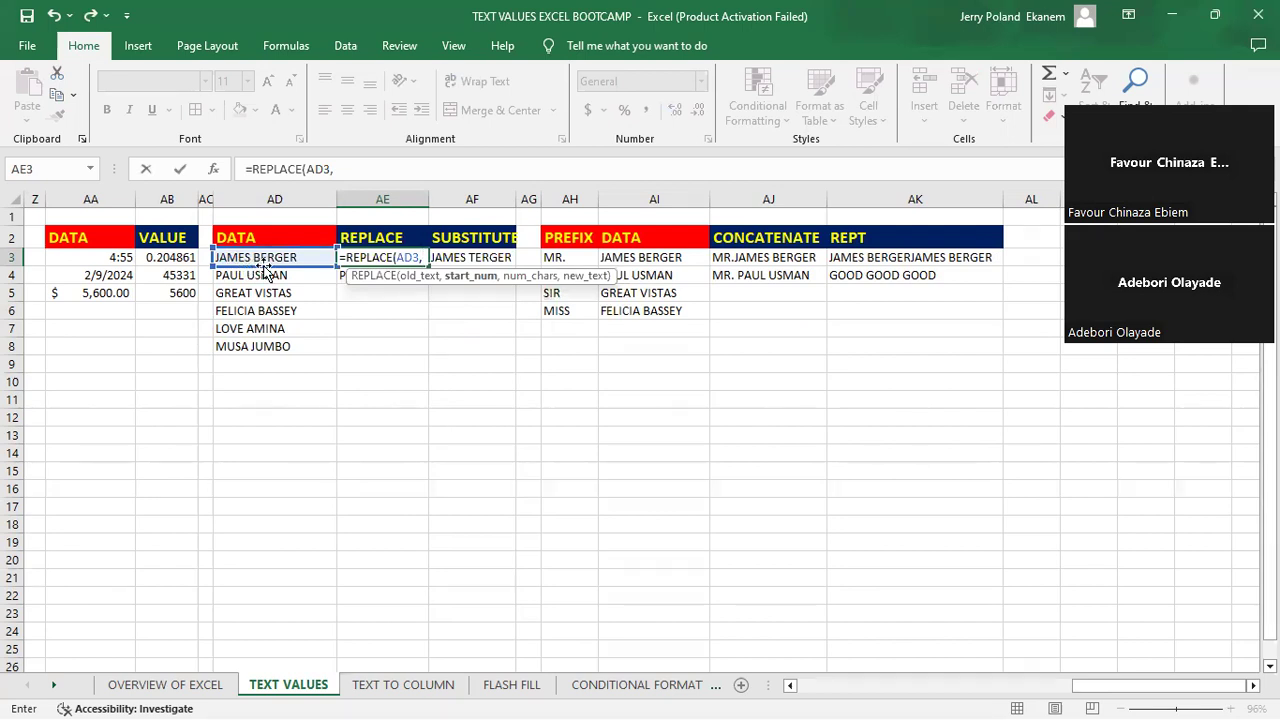
text(7,)
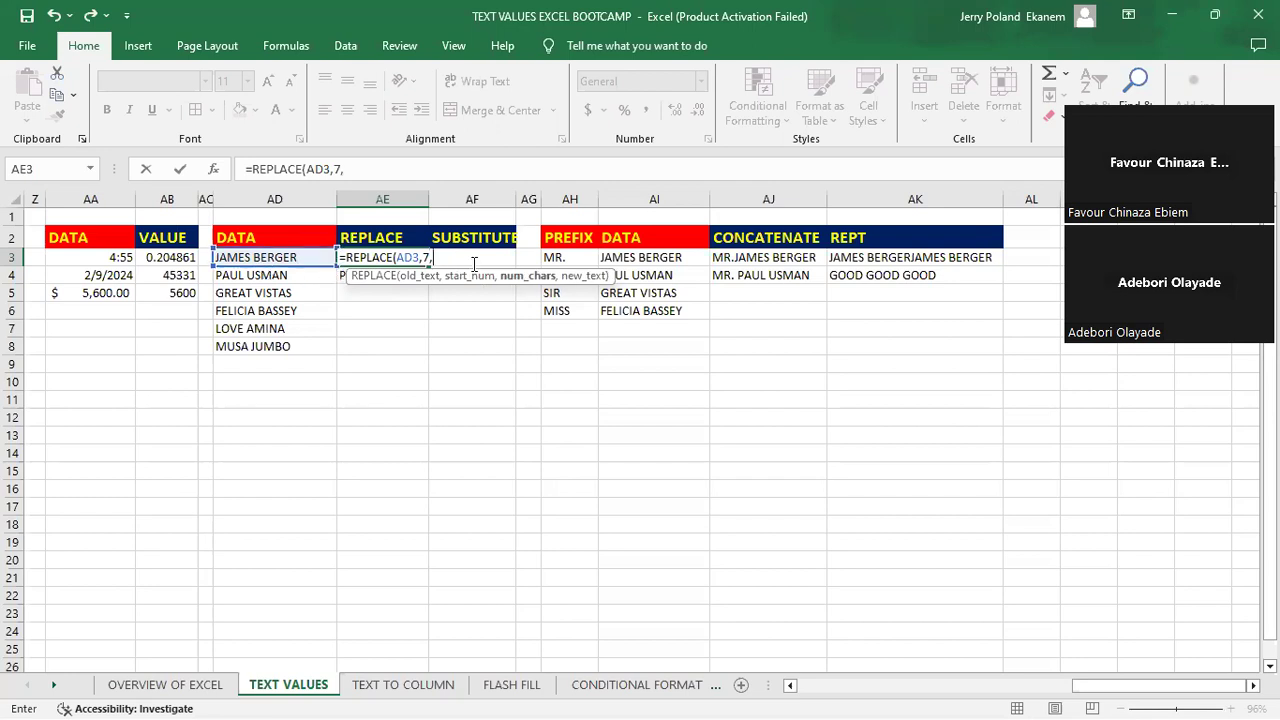
text(1,)
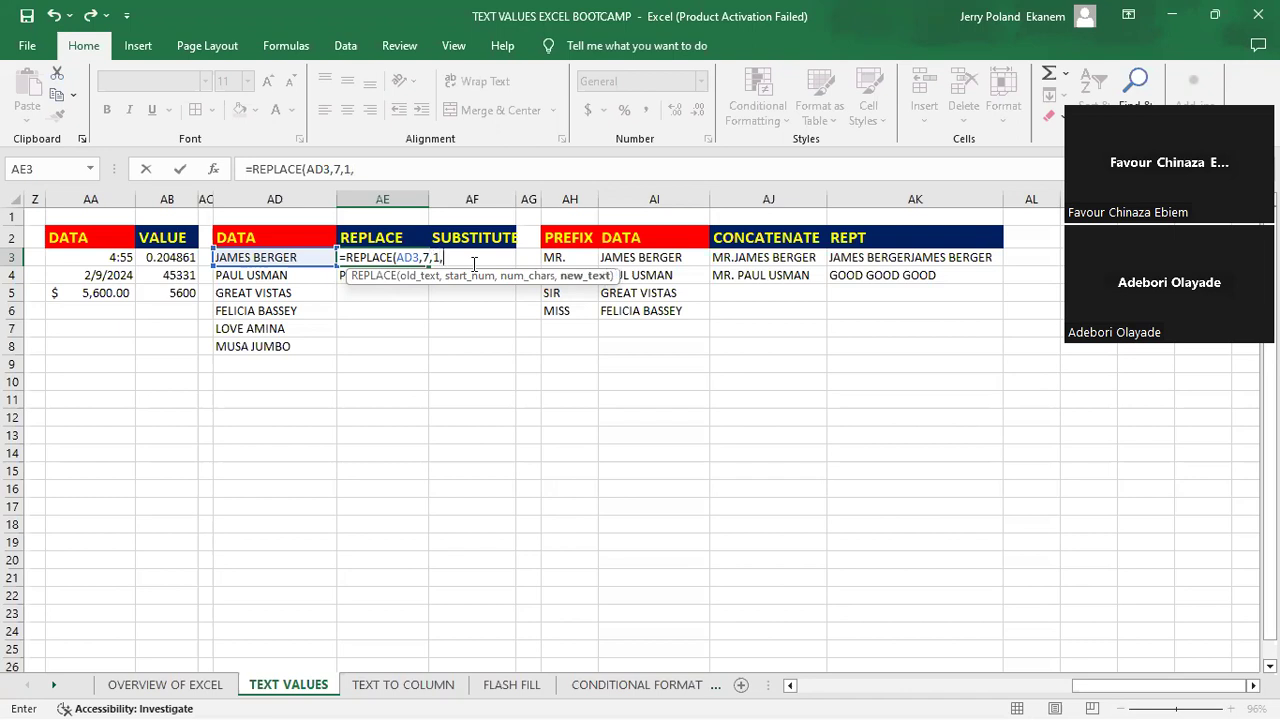
text("m)
key(BackSpace)
text(M")
key(Return)
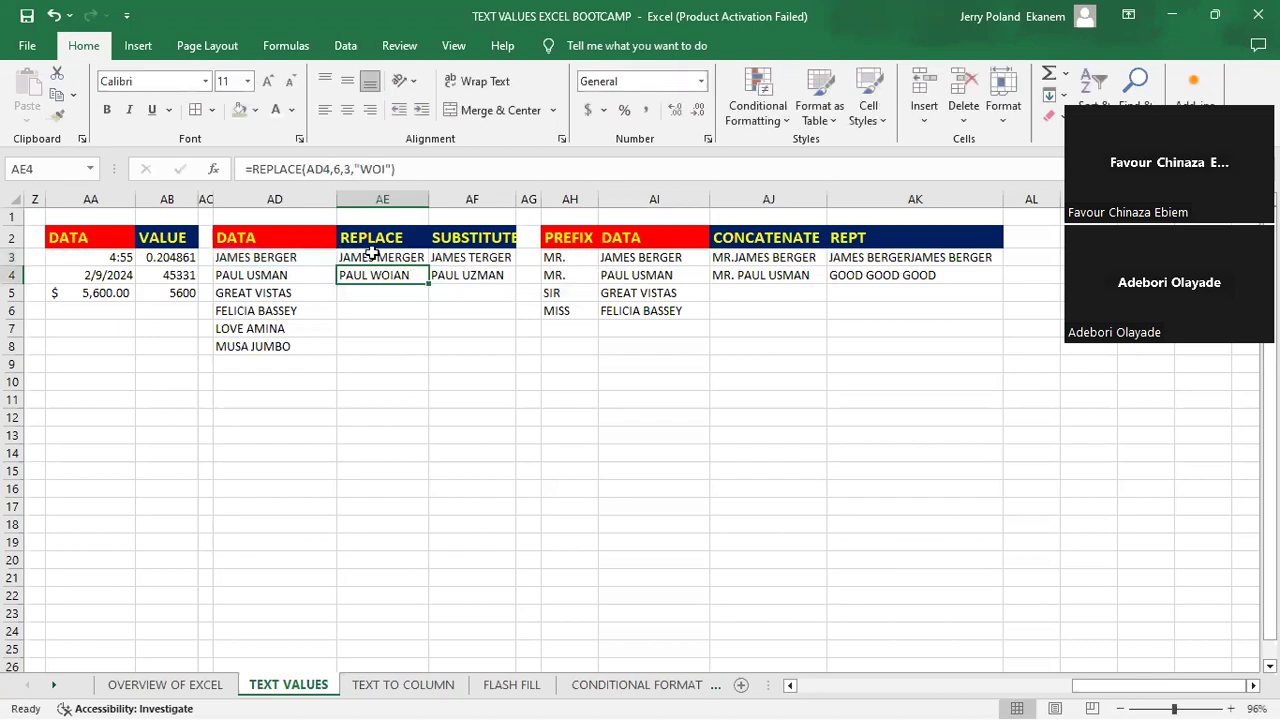
key(Up)
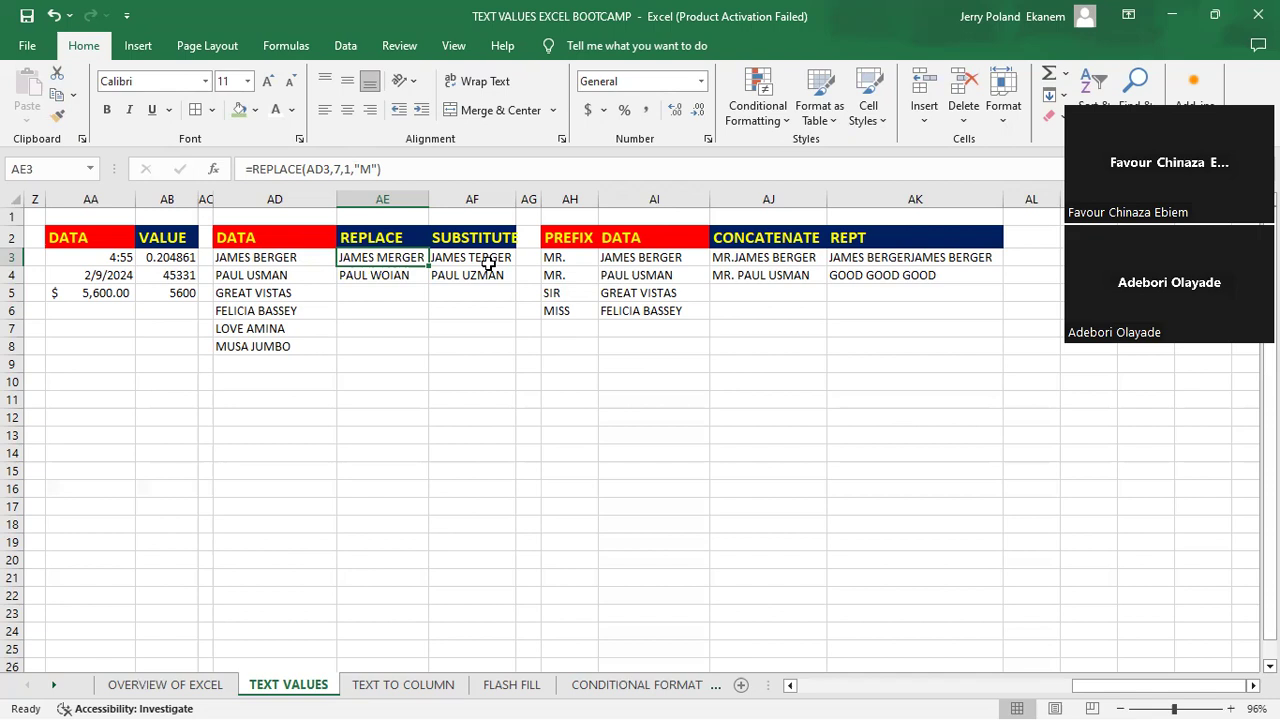
- Clear the existing REPLACE formula from cell AE4
click(385, 275)
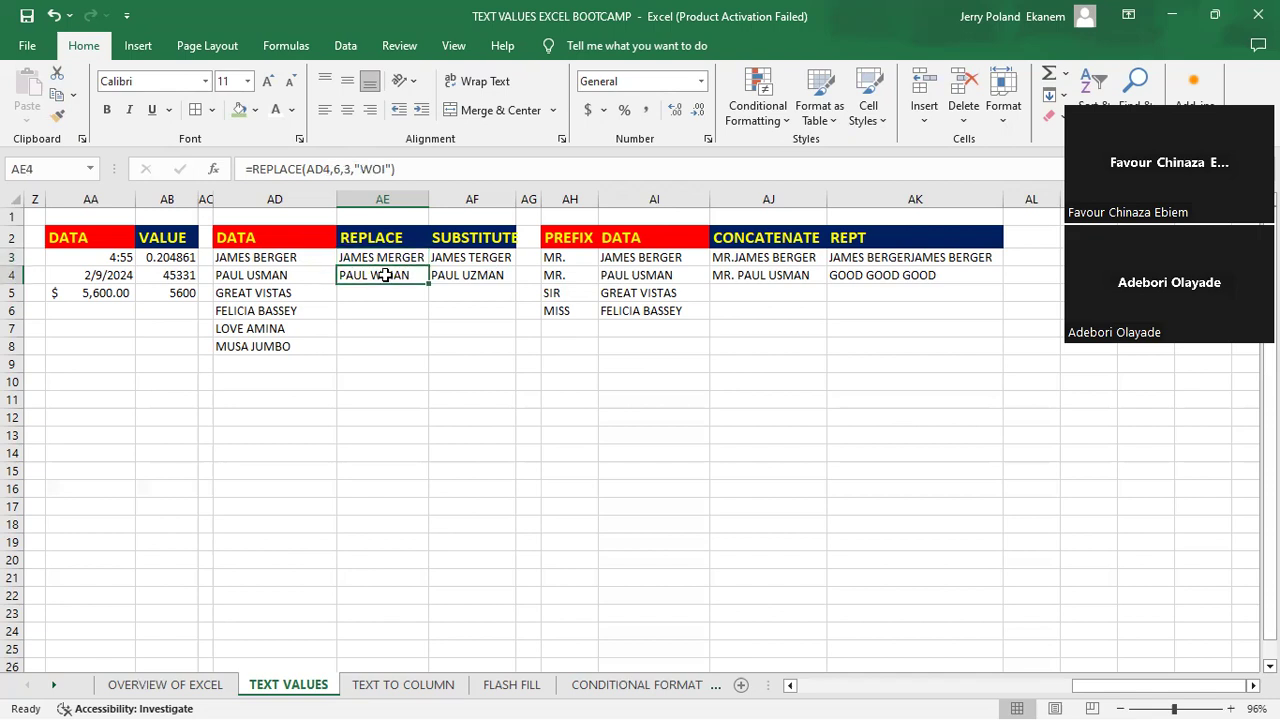
key(BackSpace)
key(Return)
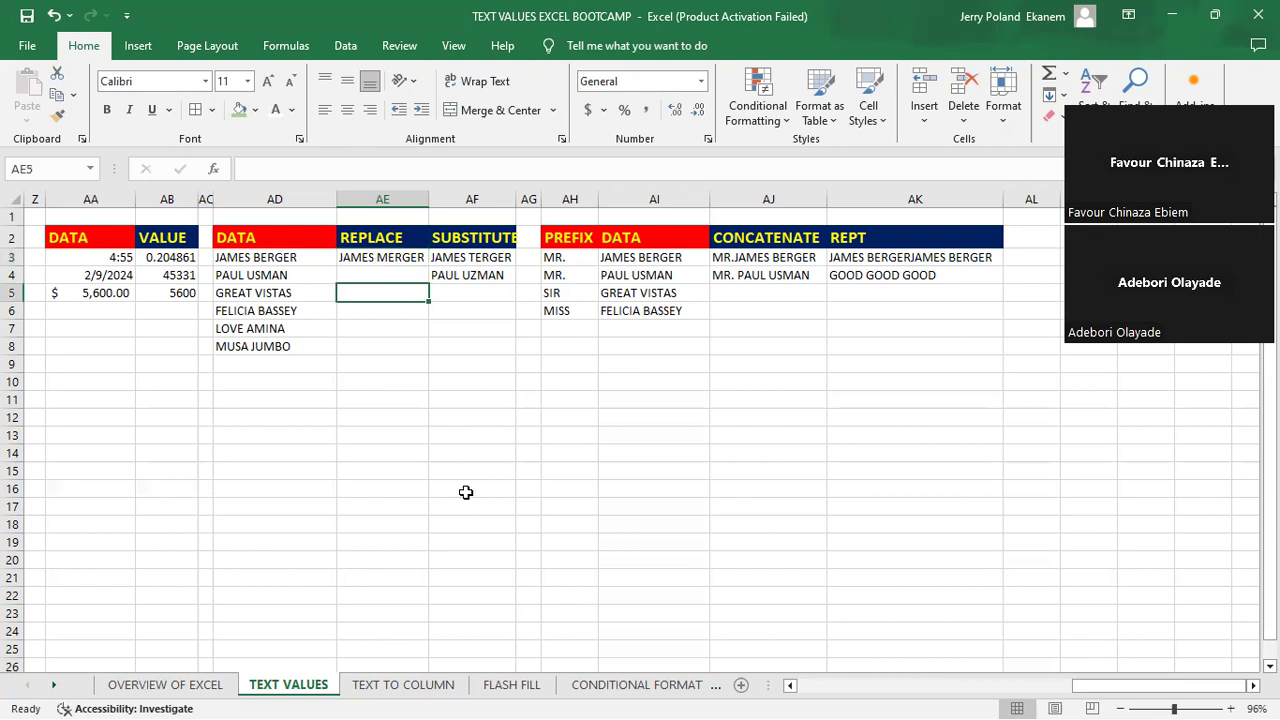
key(alt+Tab)
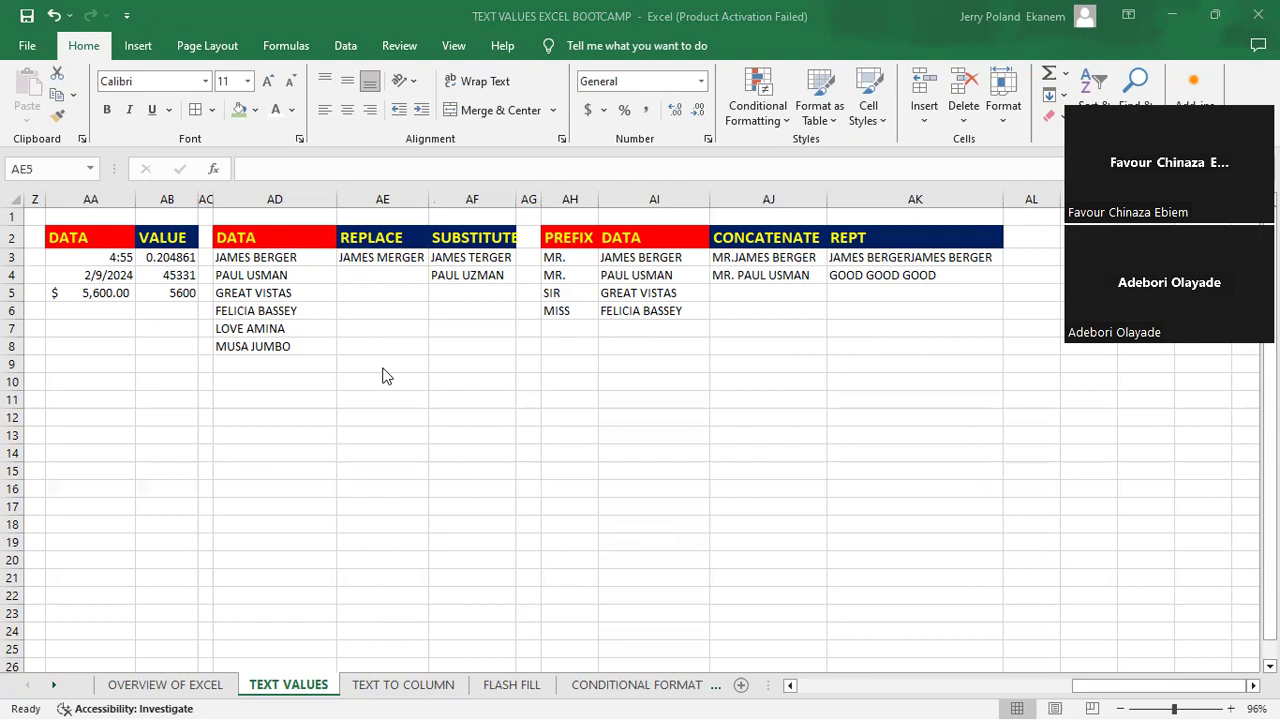
key(alt+Tab)
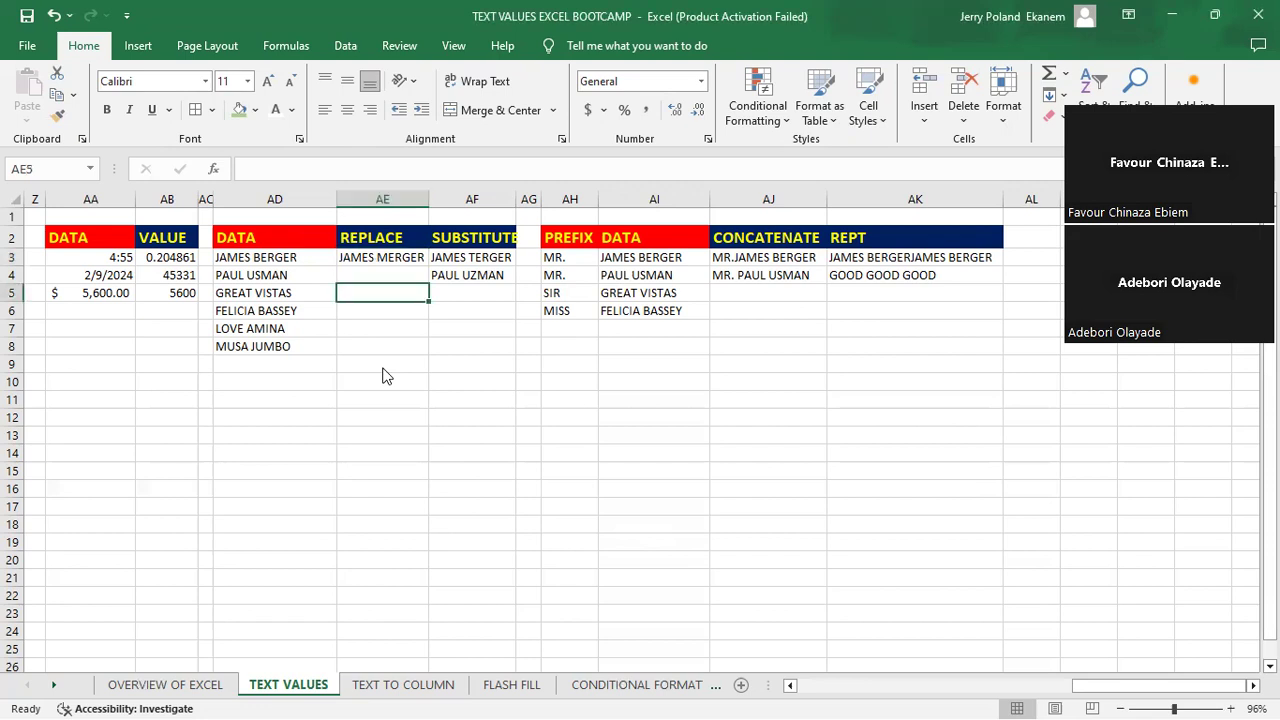
key(alt+Tab)
click(380, 287)
click(366, 274)
click(385, 256)
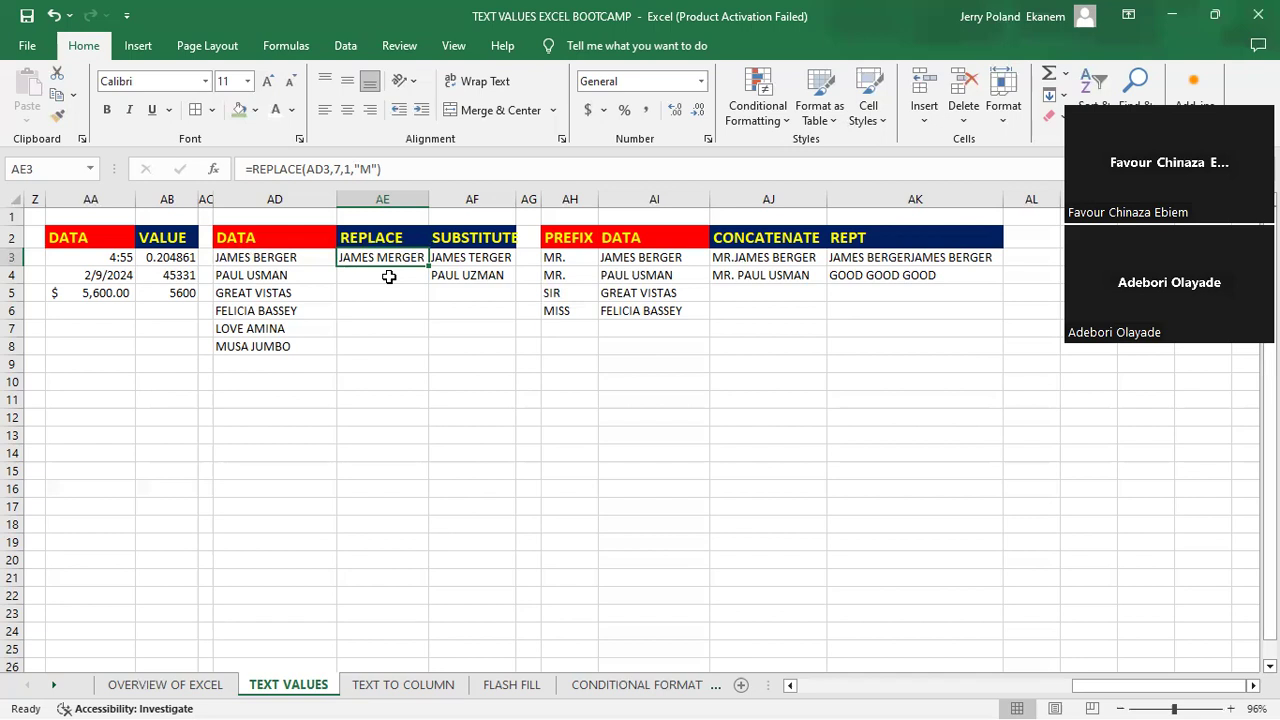
click(376, 277)
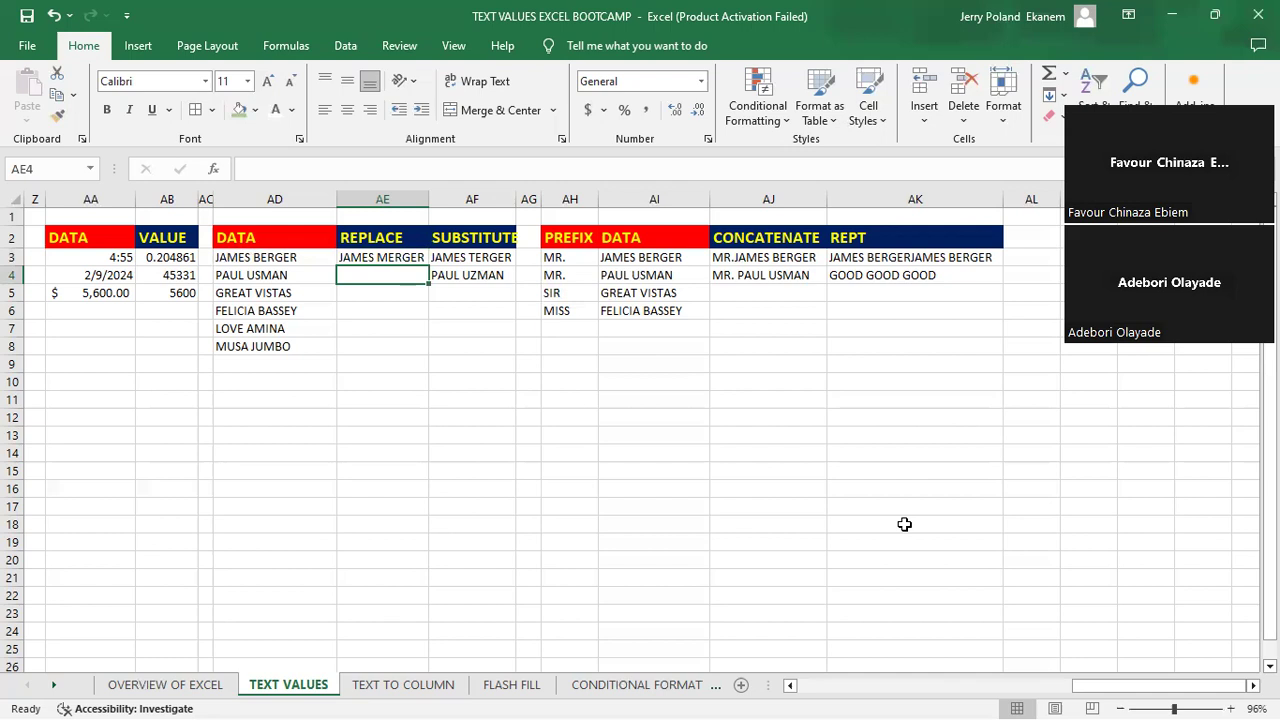
click(913, 340)
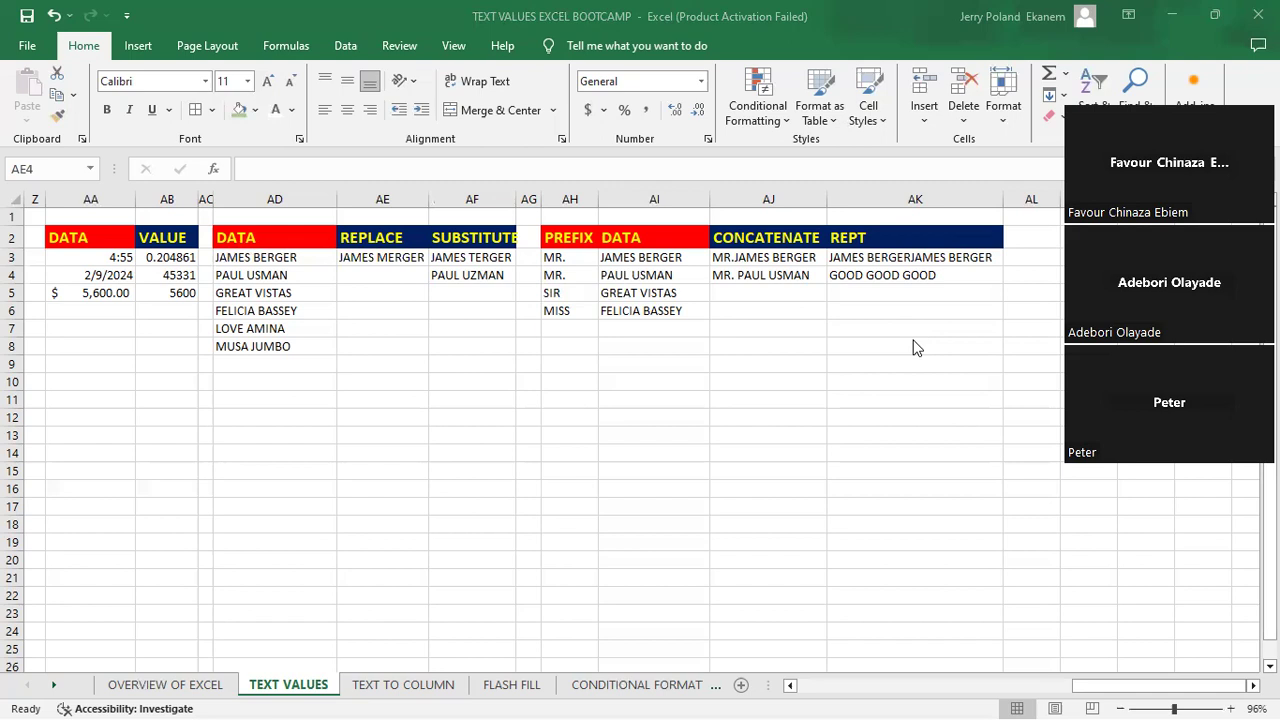
click(380, 345)
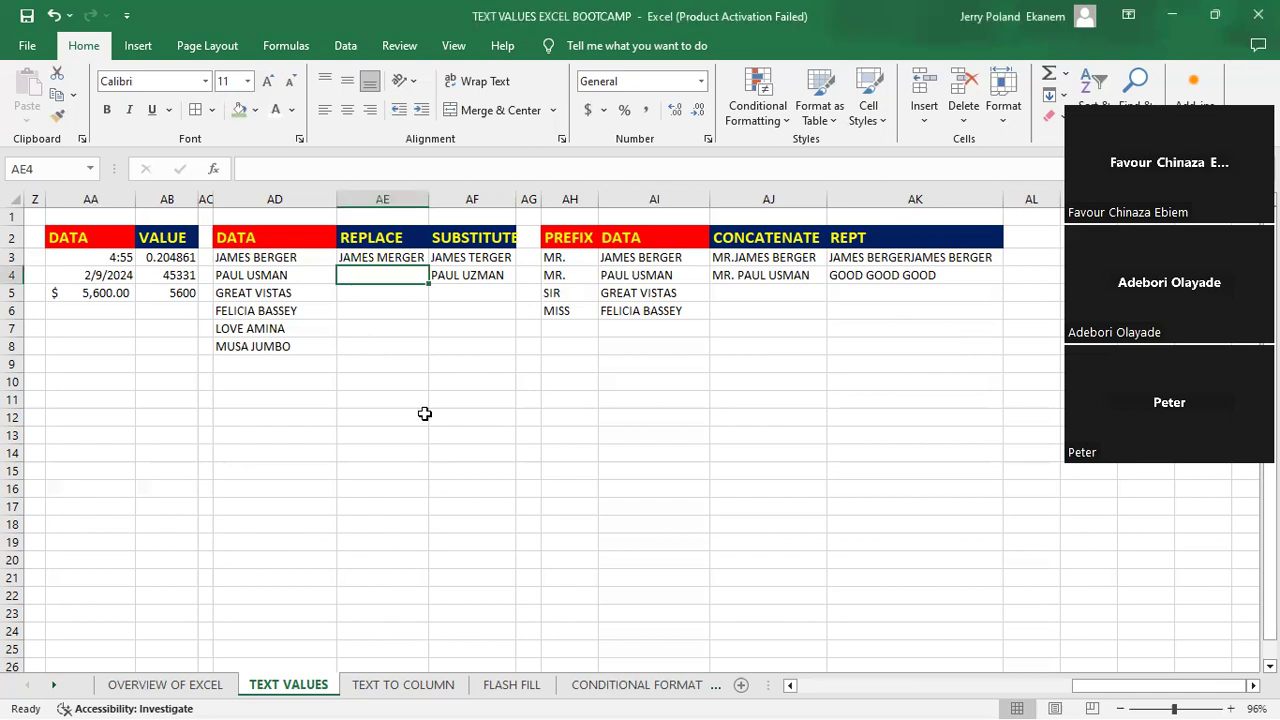
- Enter =REPLACE(AD4,6,2,"WO") in cell AE4 to swap the first two letters of the surname for WO
click(390, 276)
click(390, 276)
text(=)
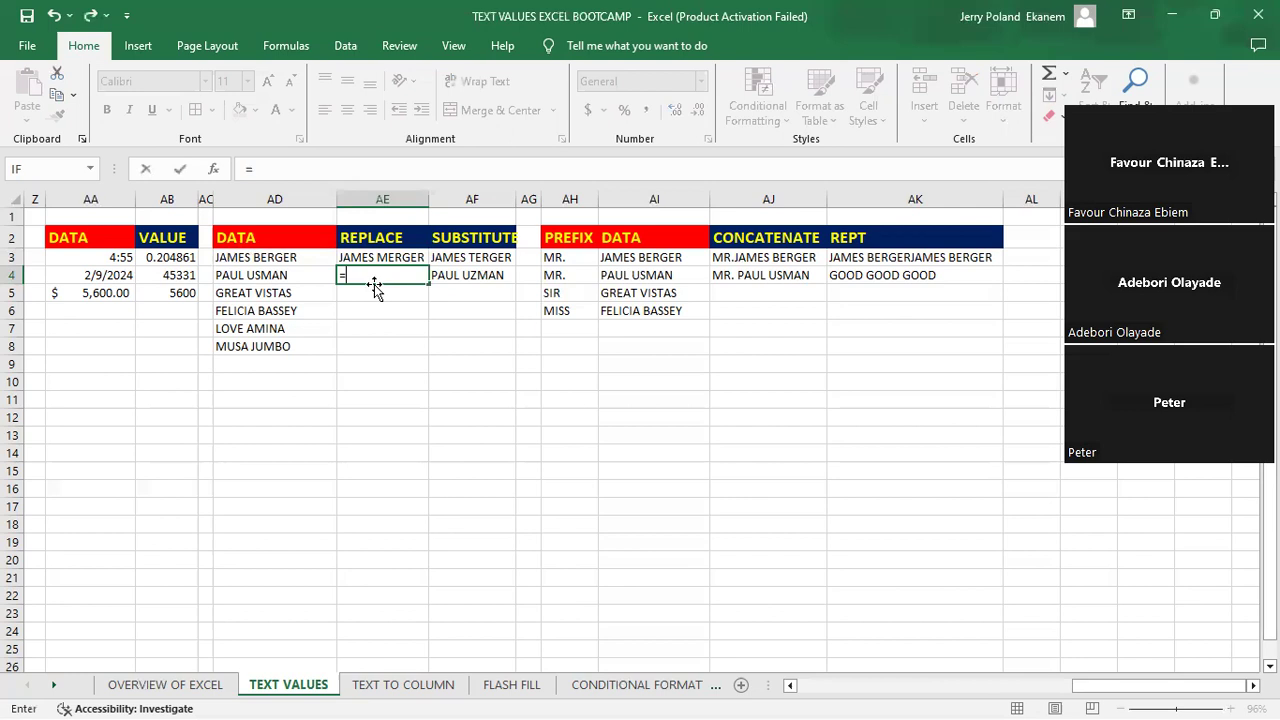
text(REPLACE()
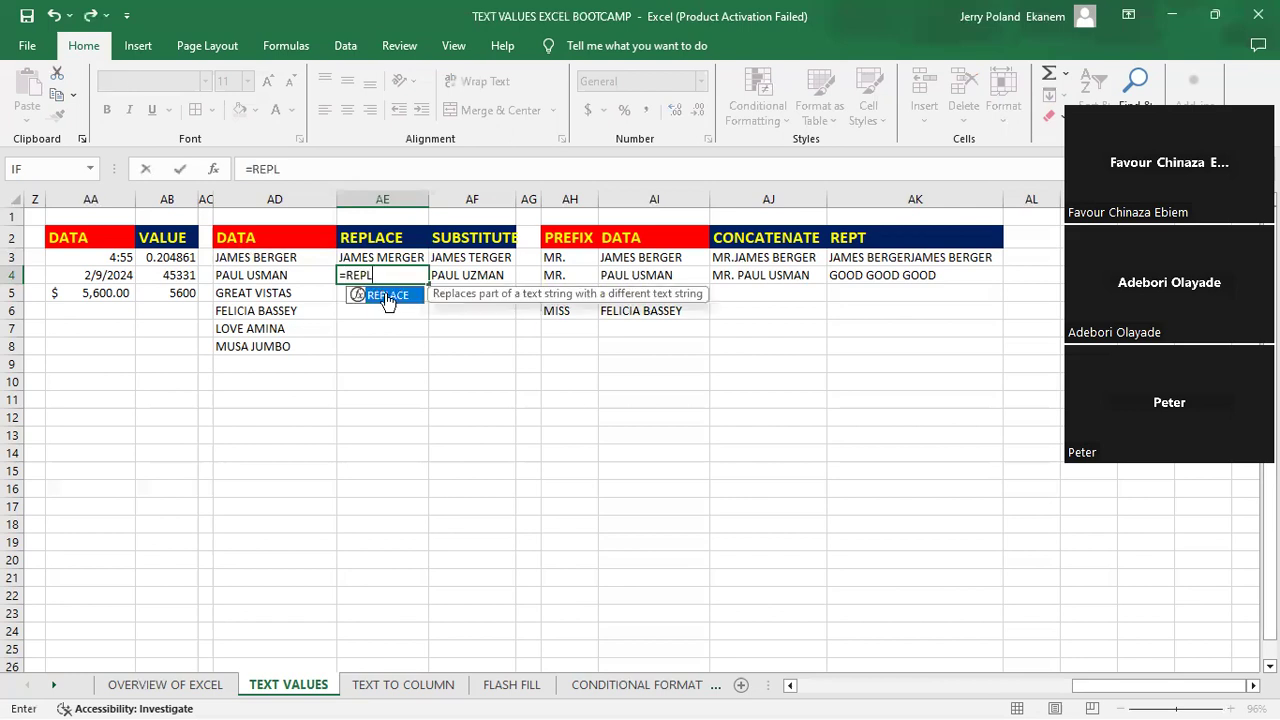
double_click(388, 296)
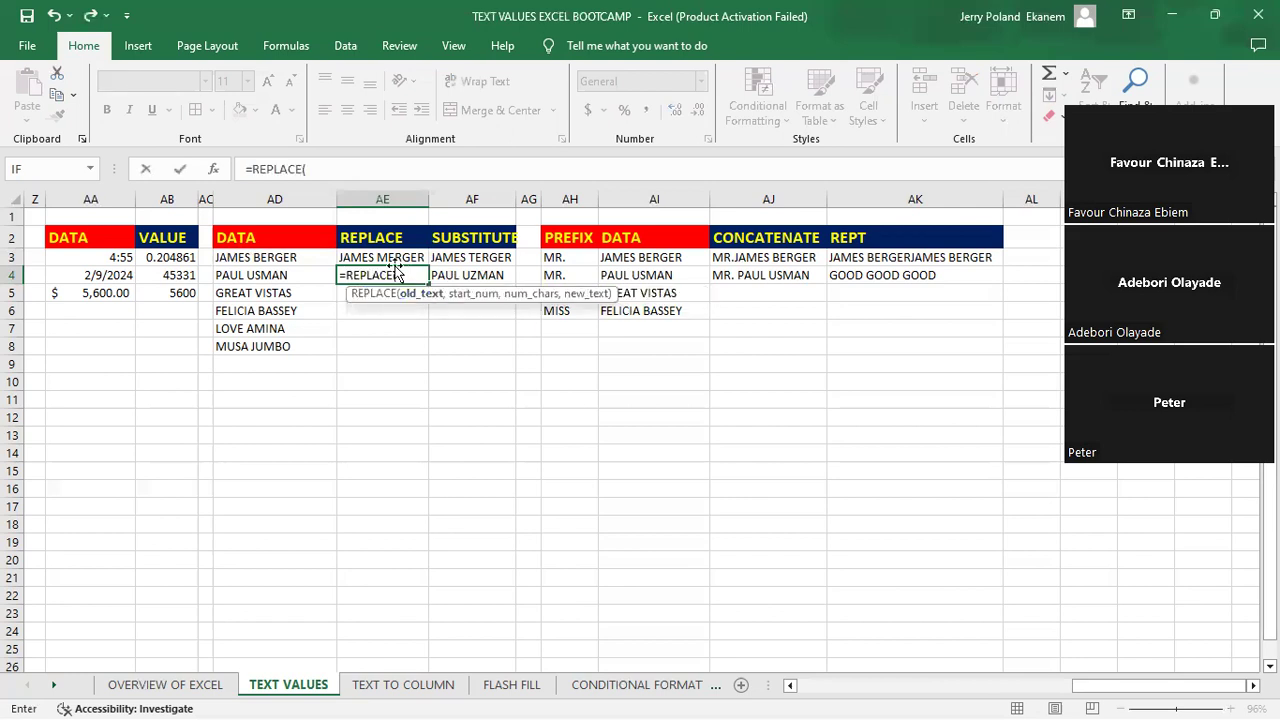
click(277, 275)
text(,)
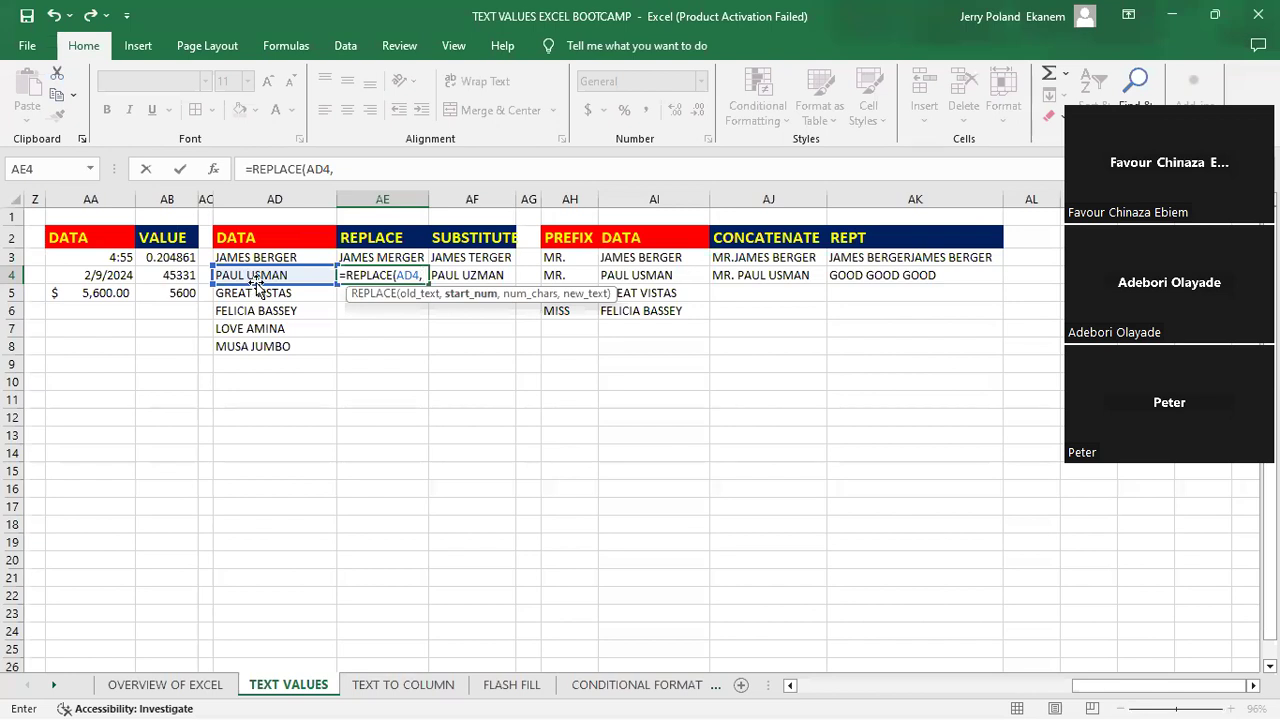
text(6)
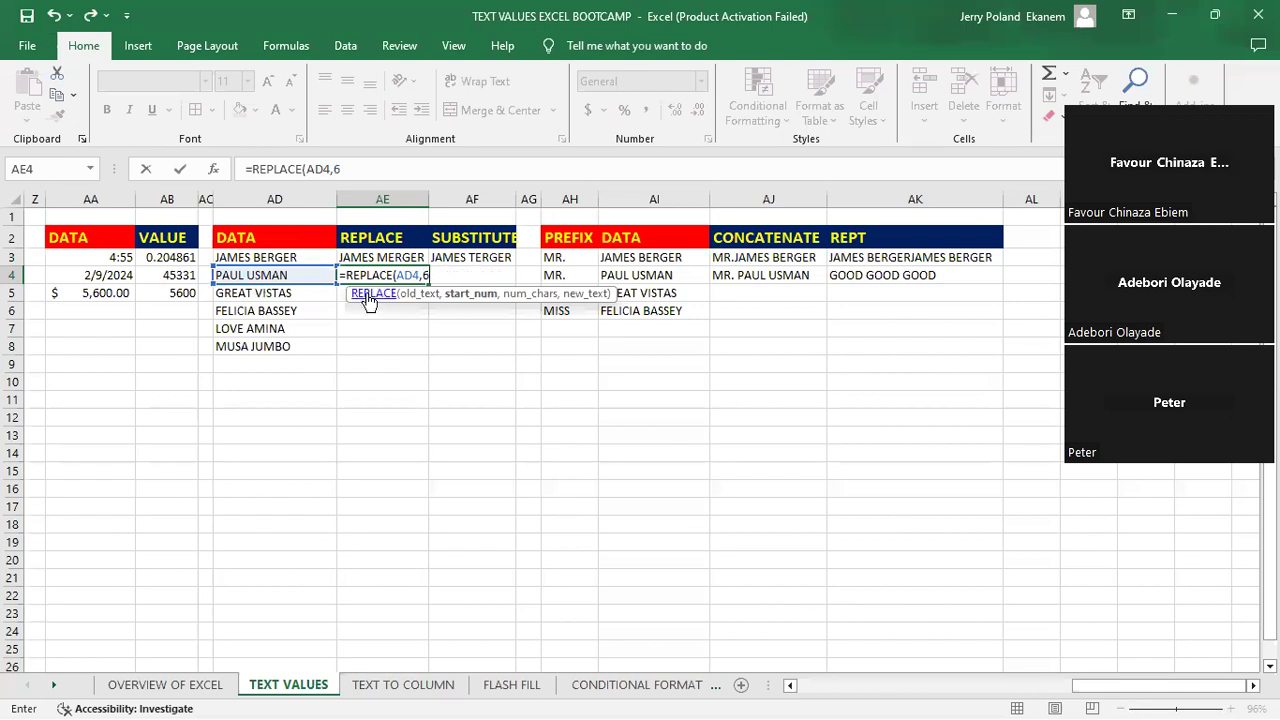
text(,)
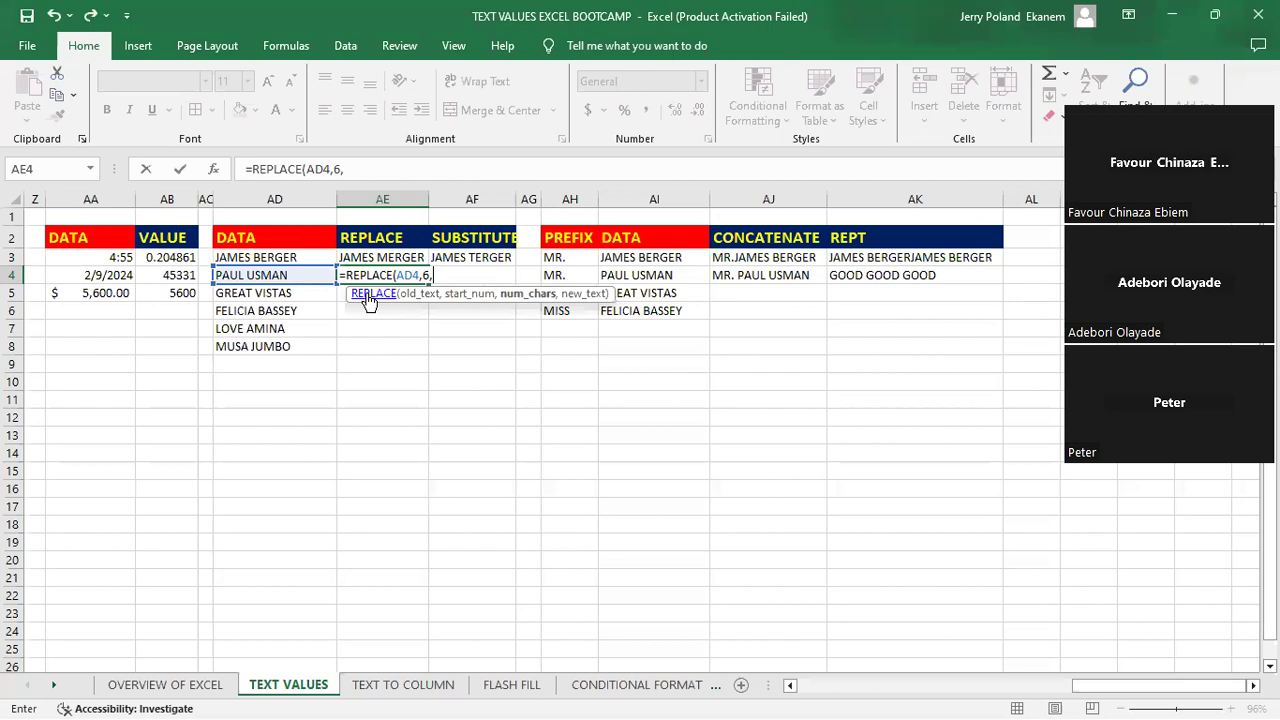
text(2,)
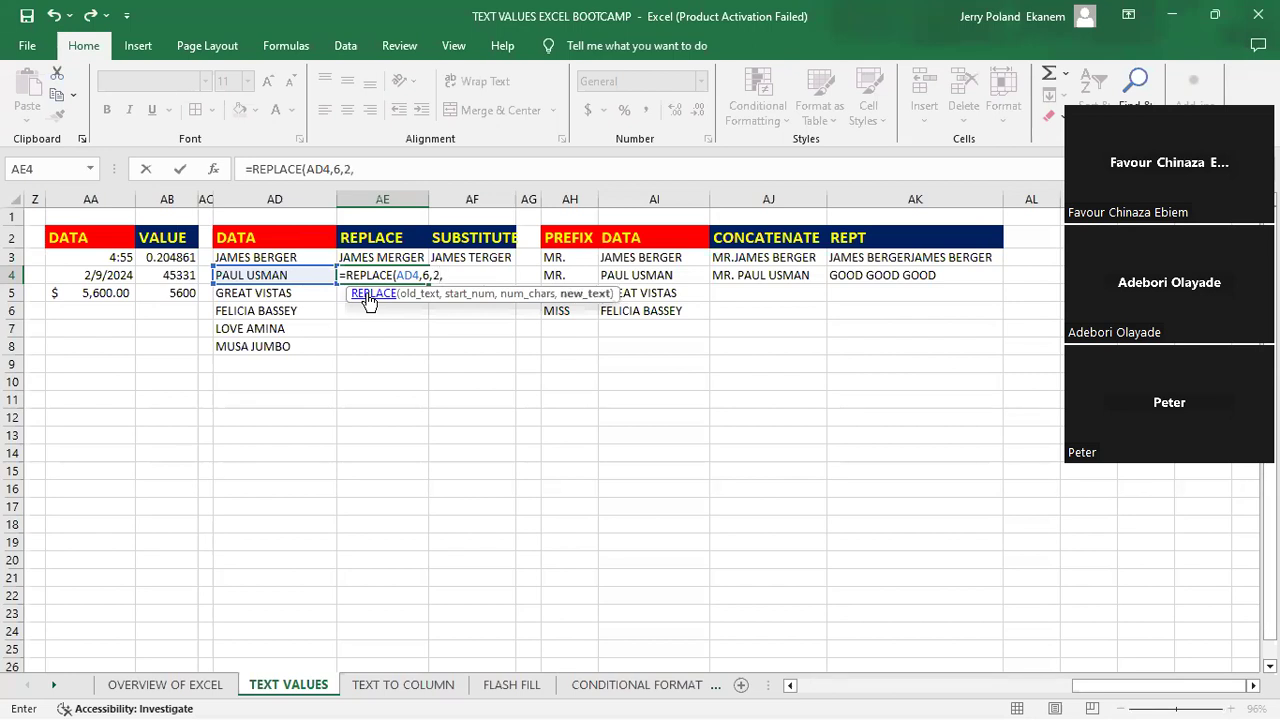
text("WO")
key(Return)
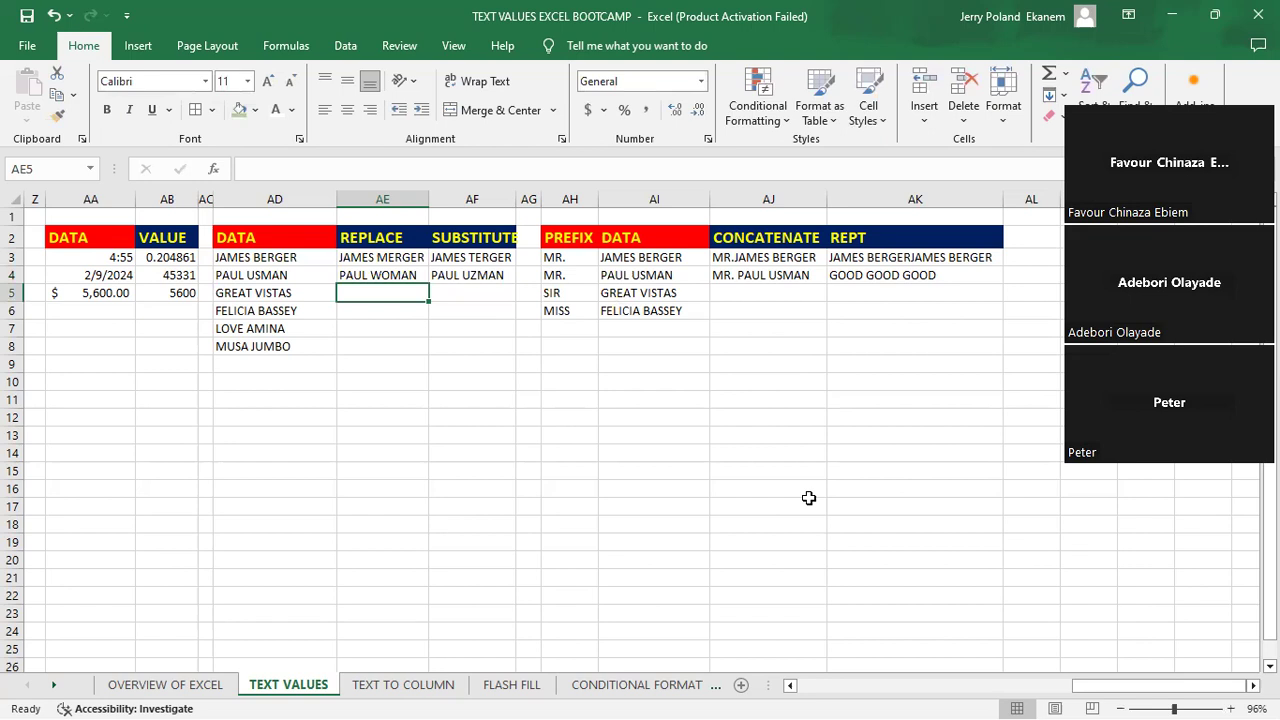
key(alt+Tab)
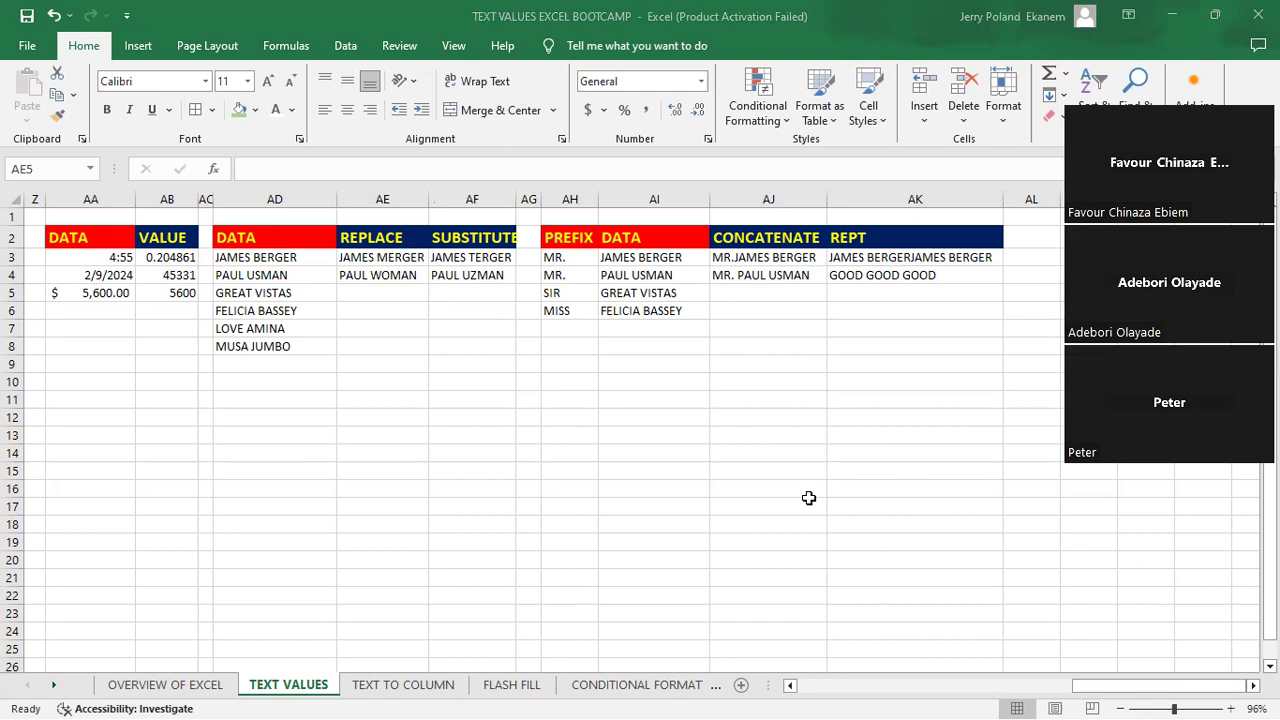
click(420, 336)
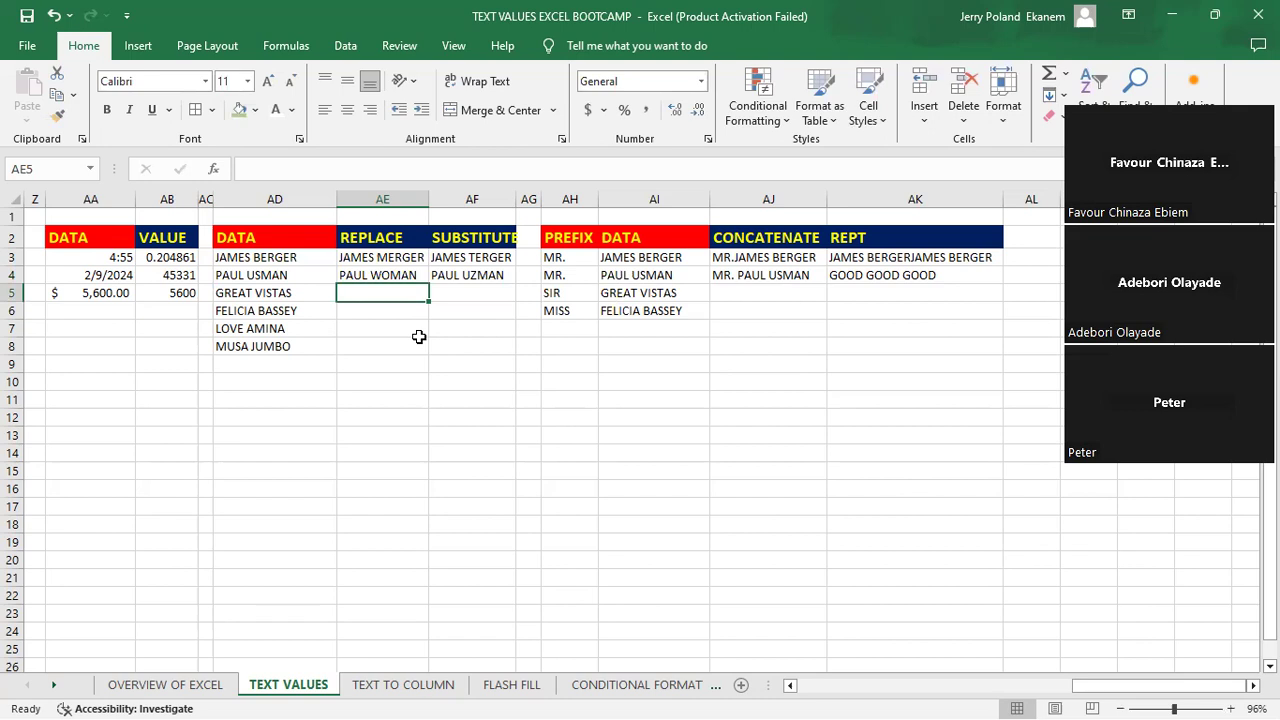
click(486, 305)
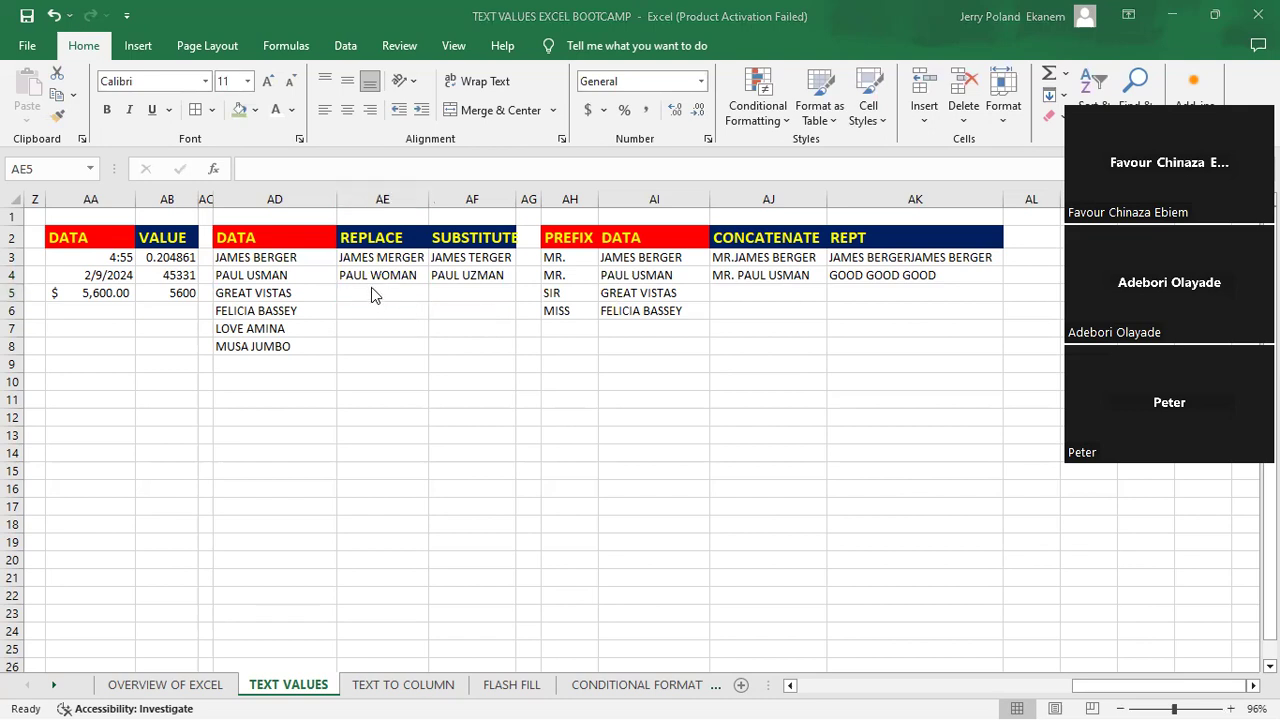
click(371, 288)
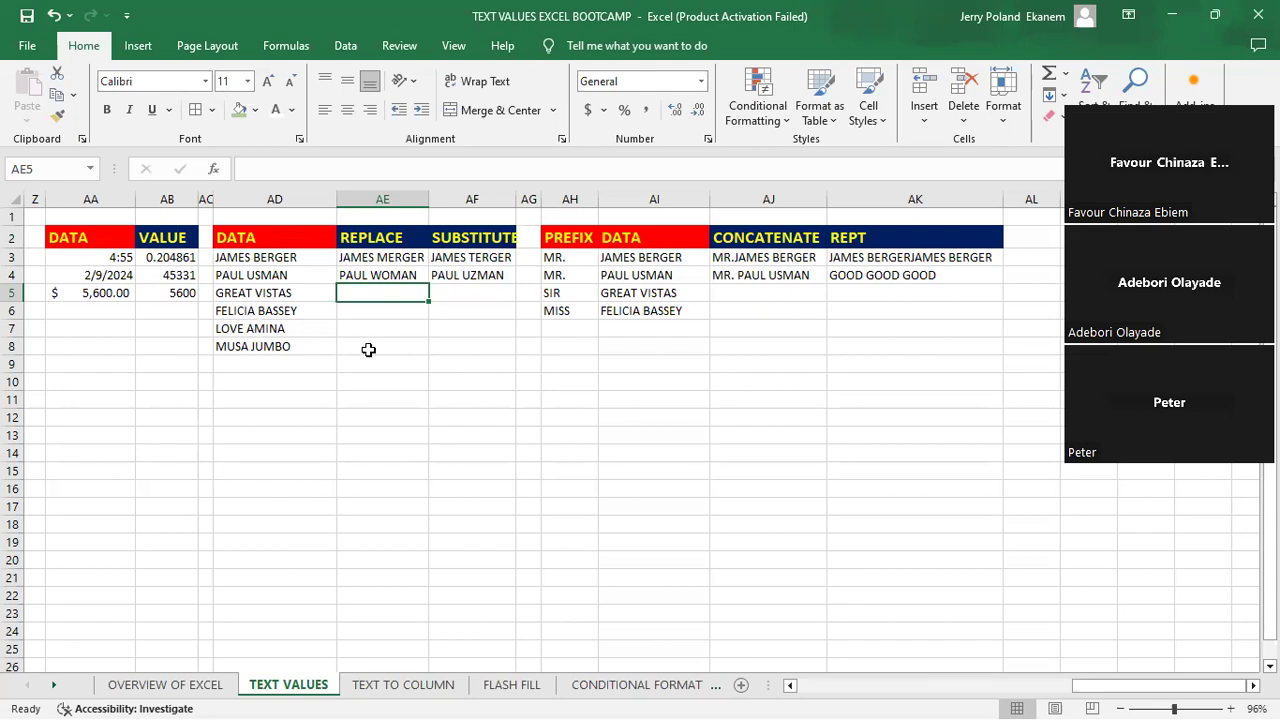
- Enter =REPLACE(AD5,7,3,"BEE") in cell AE5 to swap the first three letters of VISTAS for BEE
text(=)
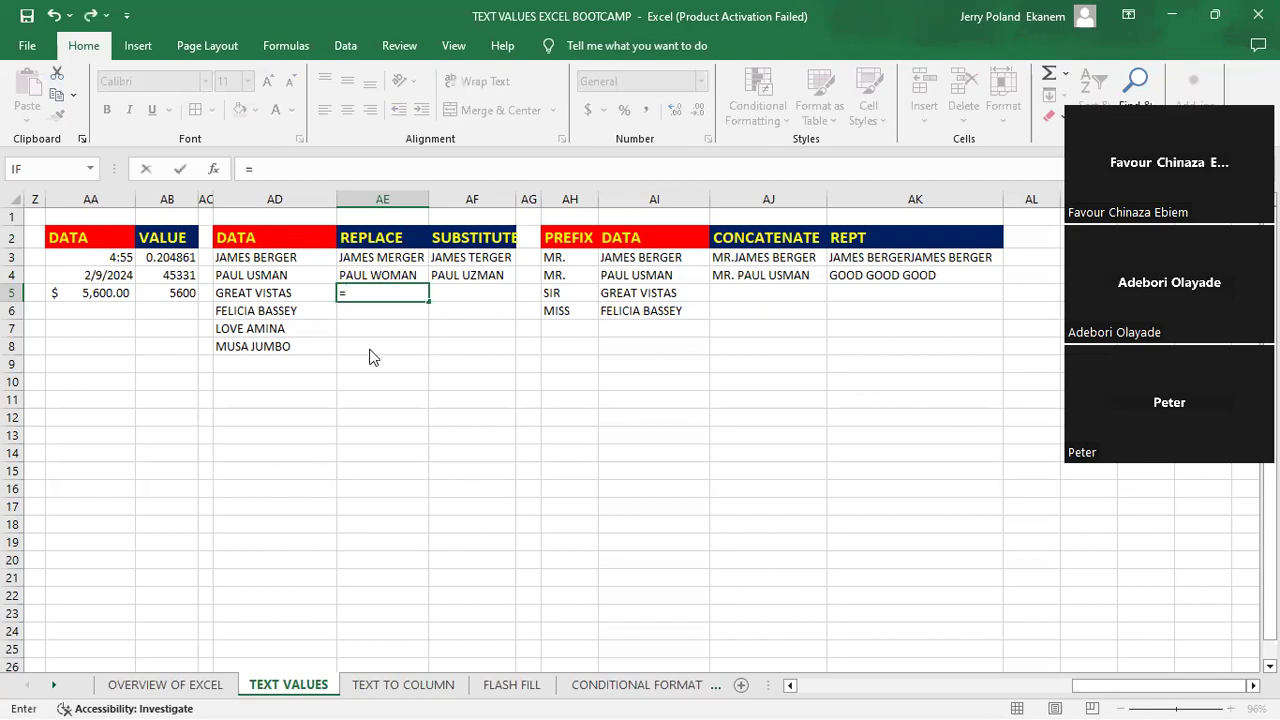
text(REPLACE)
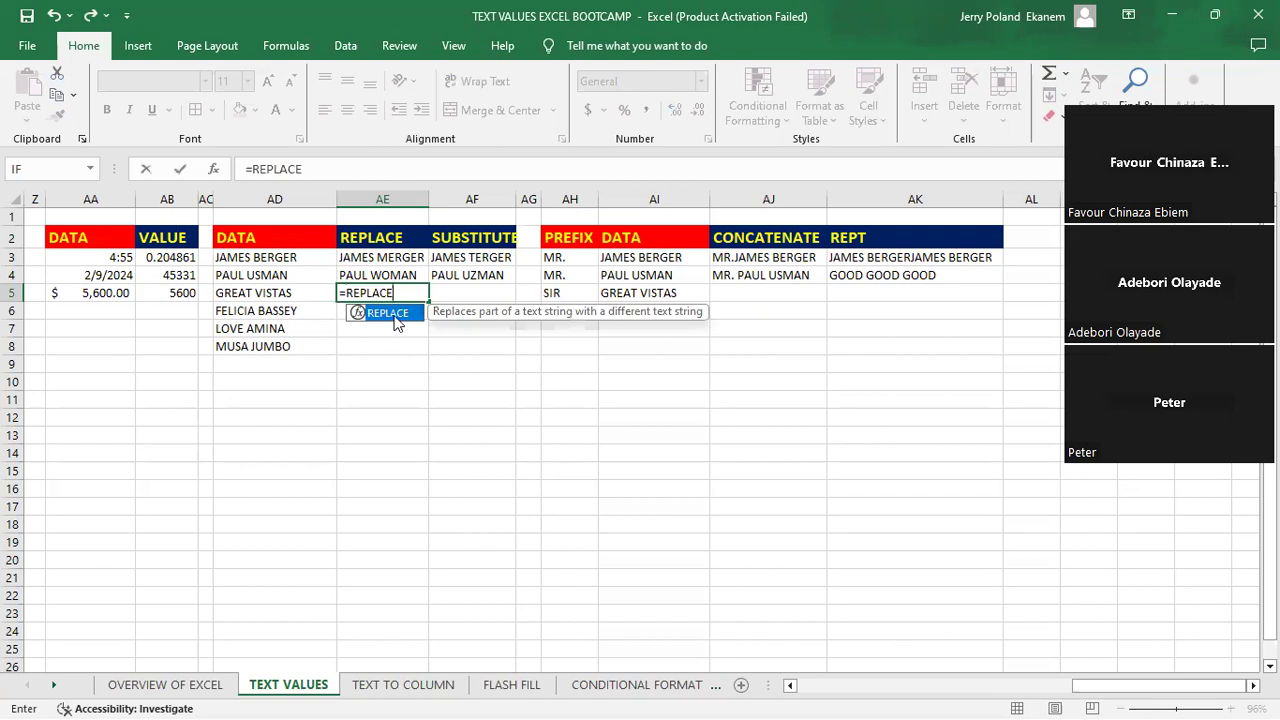
text(()
click(257, 292)
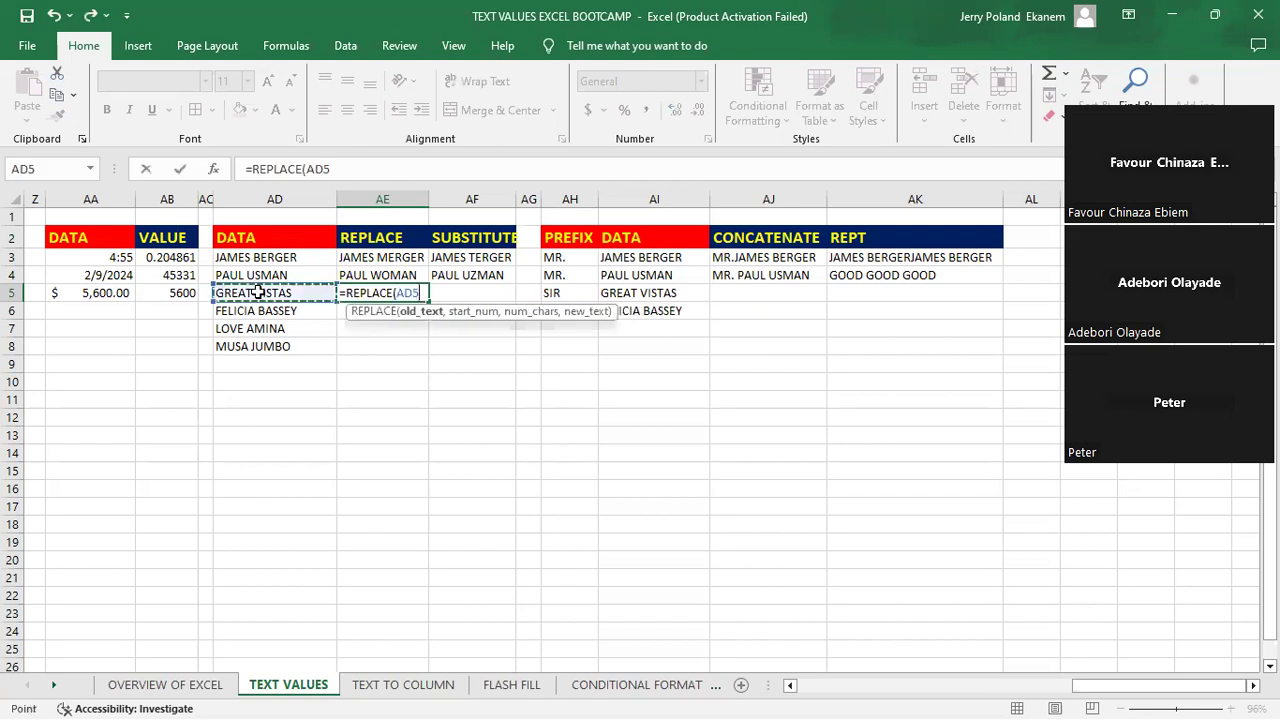
text(,)
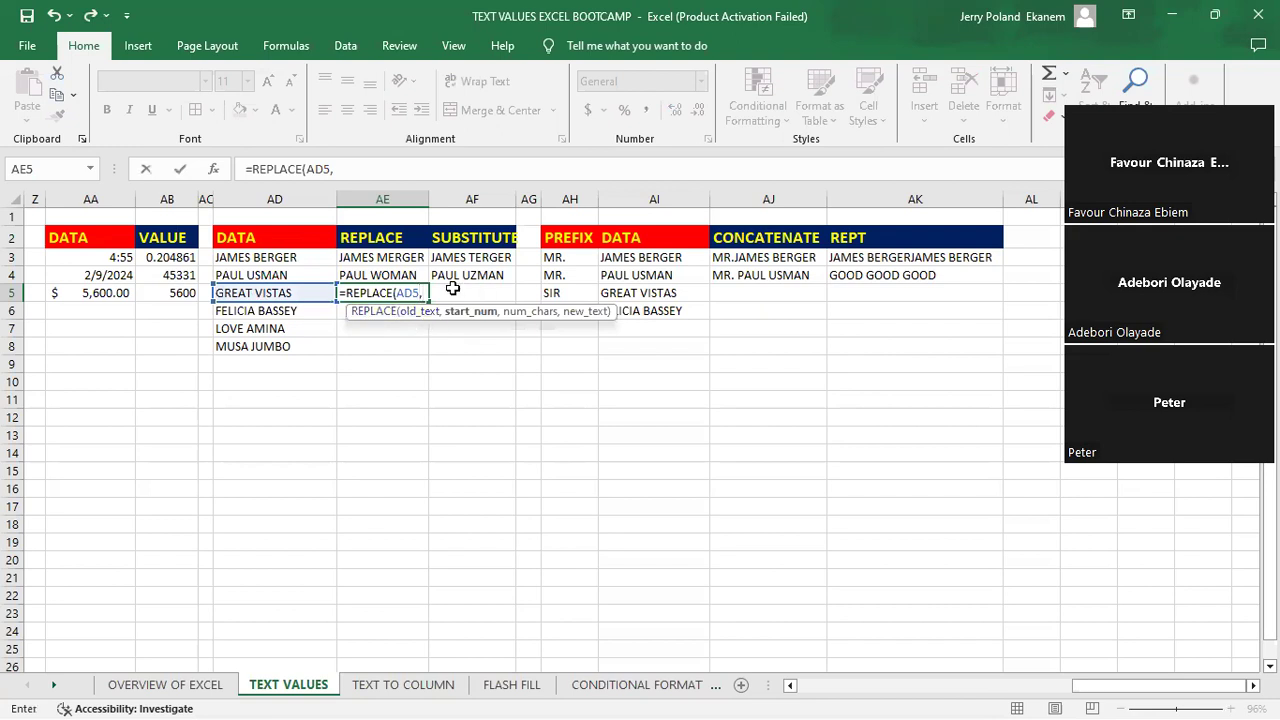
text(7,)
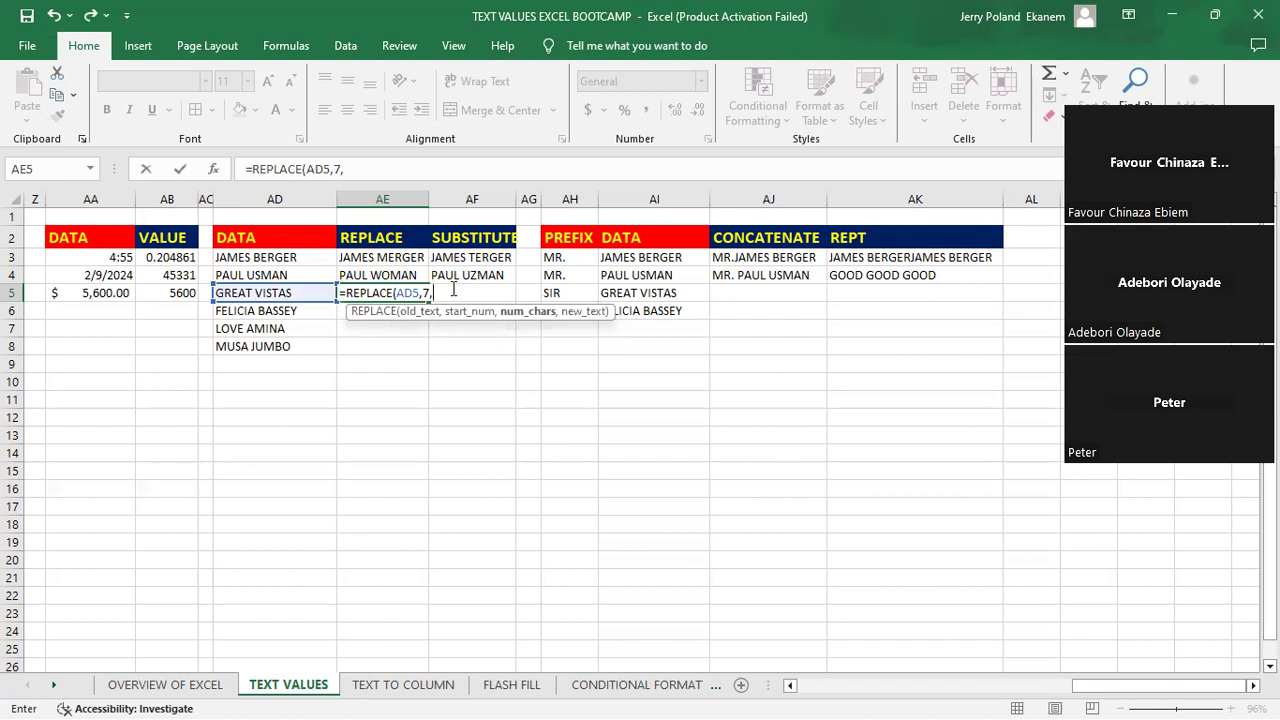
text(3,")
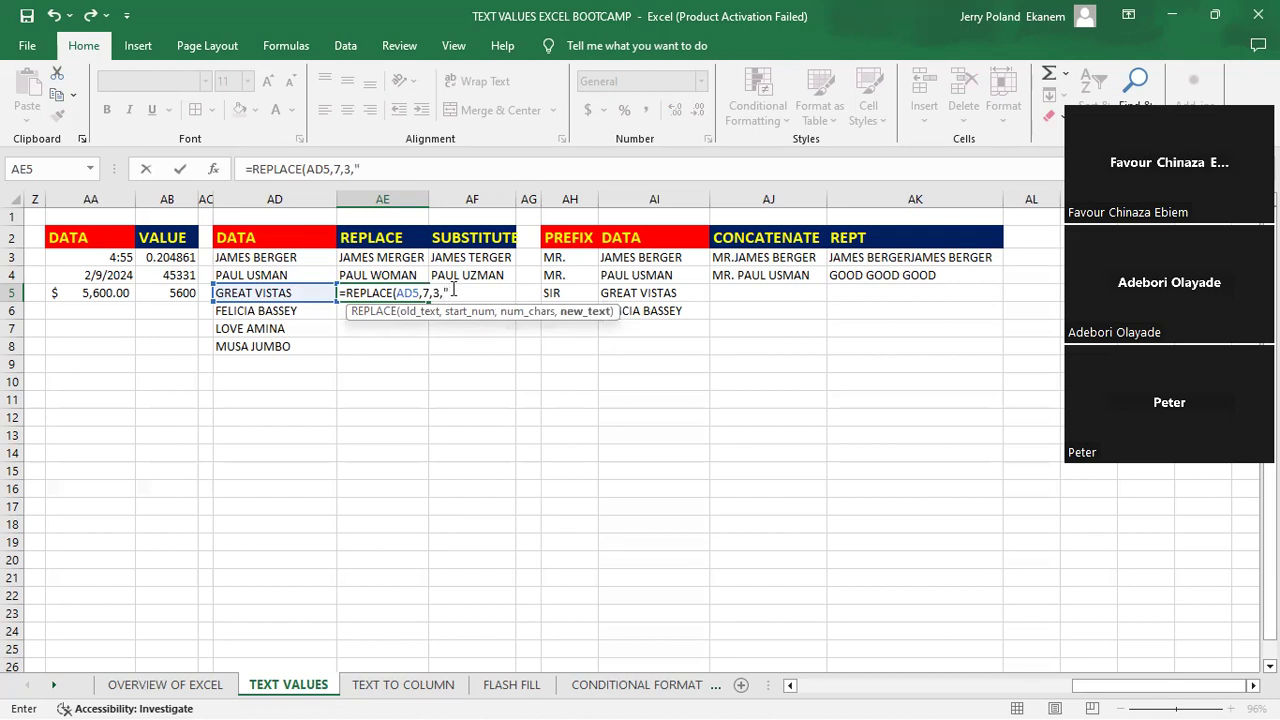
text(BEE")
key(Return)
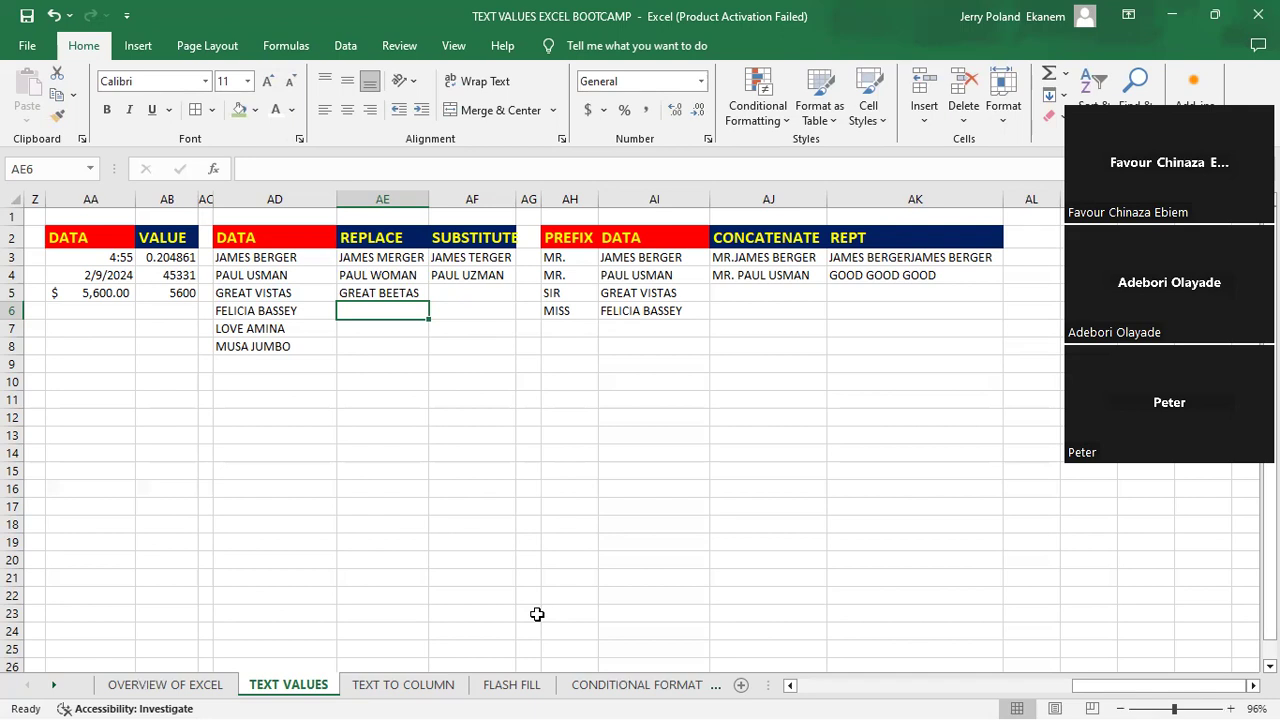
click(505, 556)
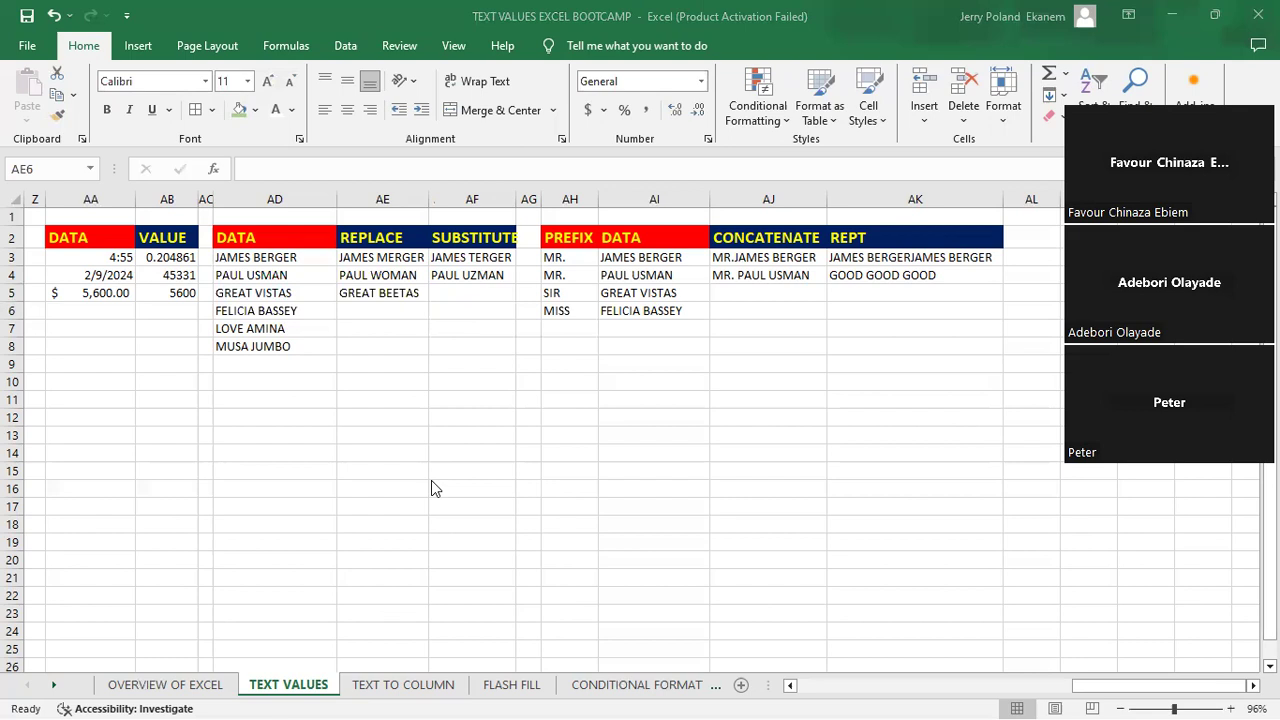
click(400, 311)
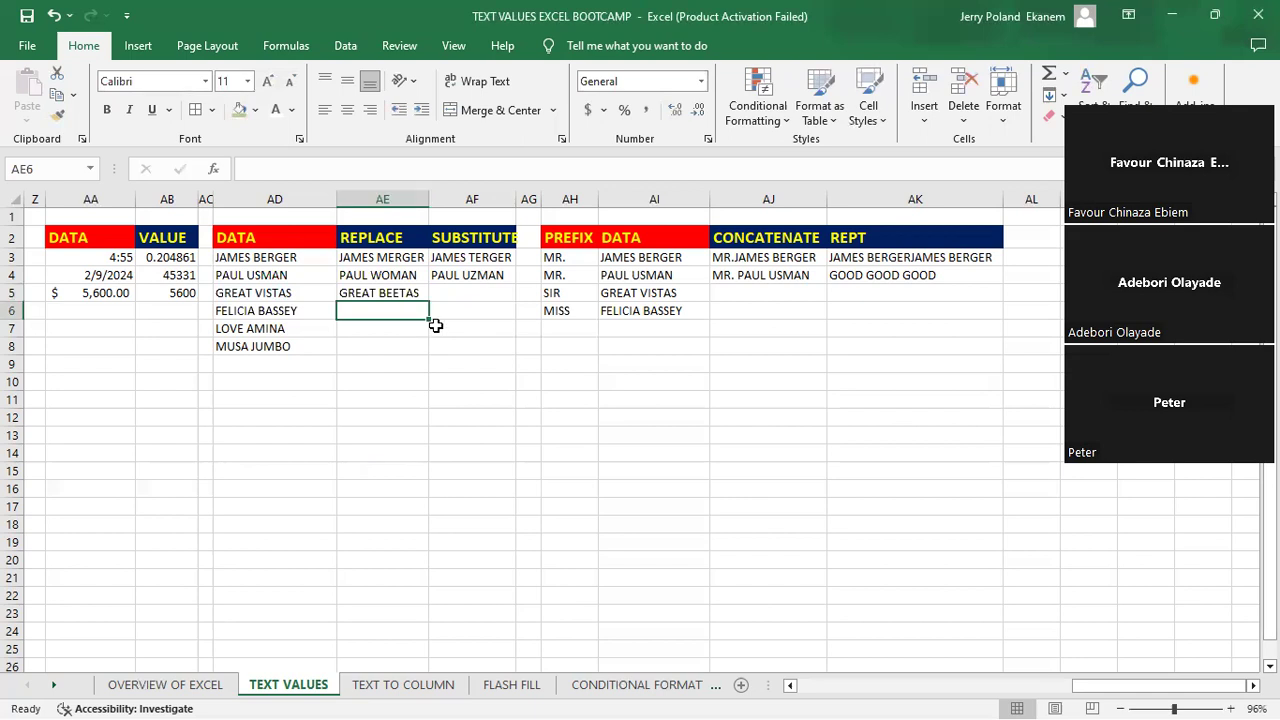
click(461, 296)
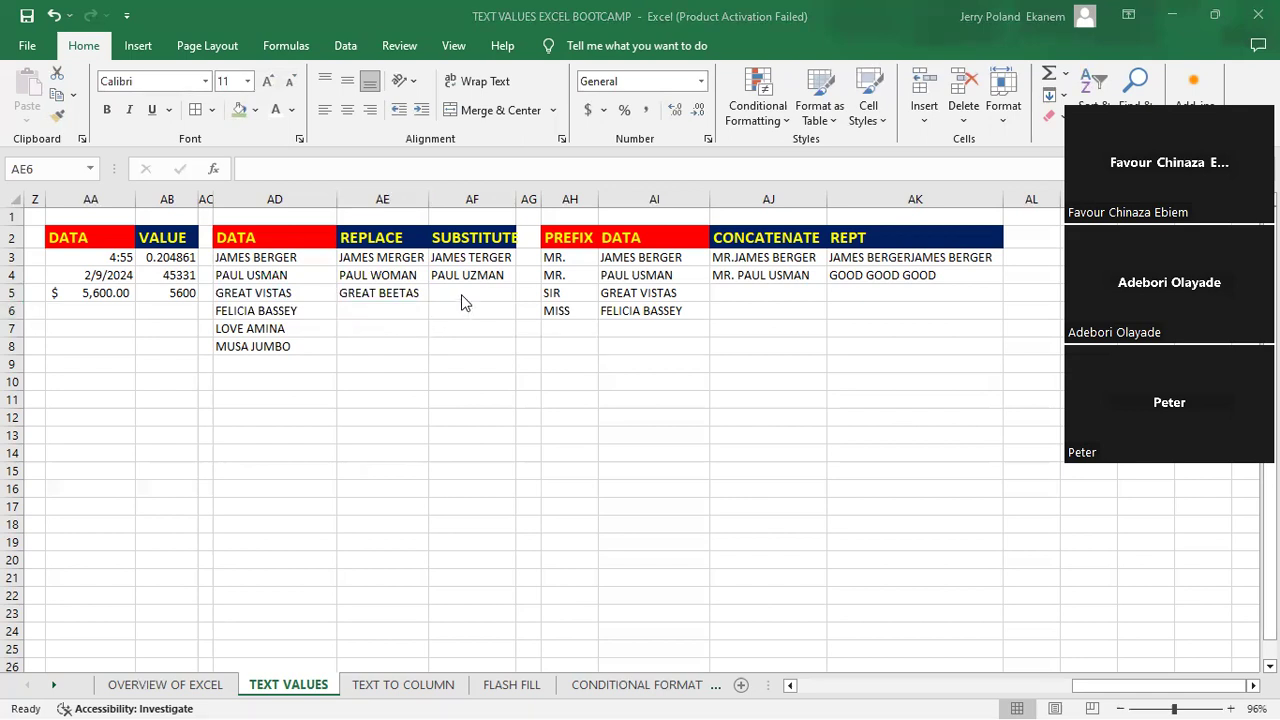
- Overwrite the existing SUBSTITUTE formula in cell AF3 with =SUBSTITUTE(AD3,"B","T") to swap the letter B for T
click(456, 259)
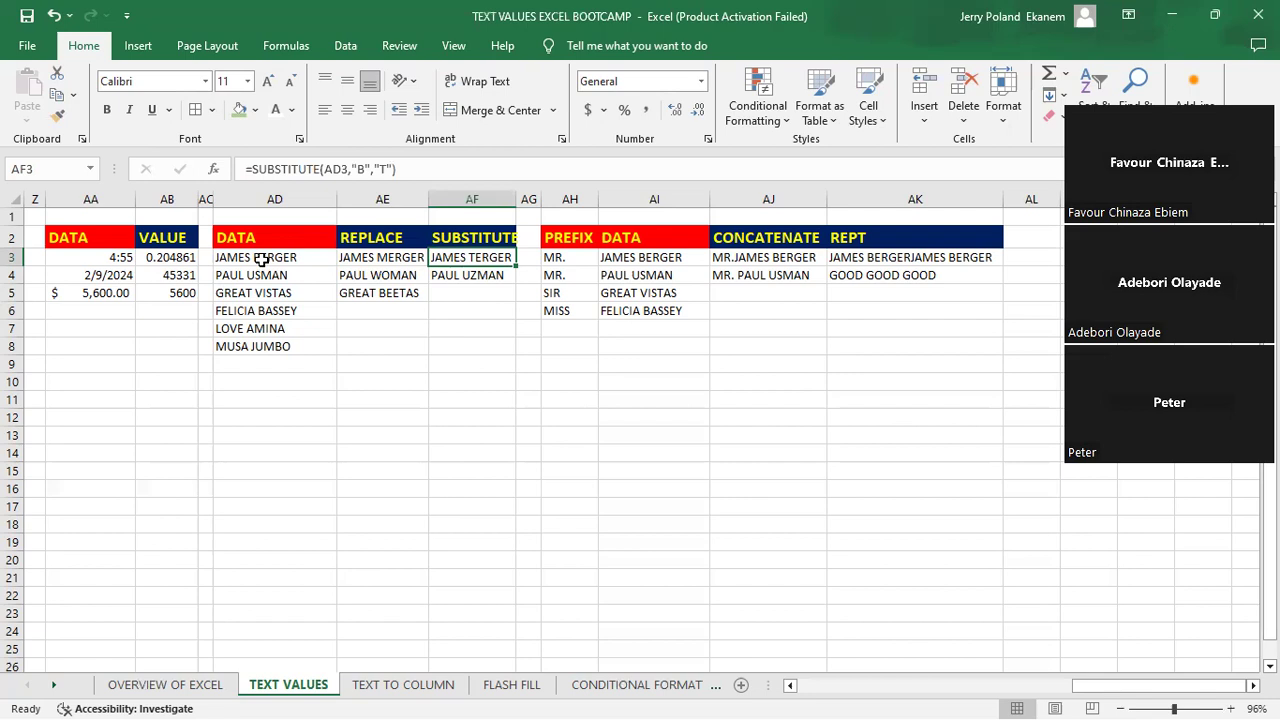
double_click(487, 257)
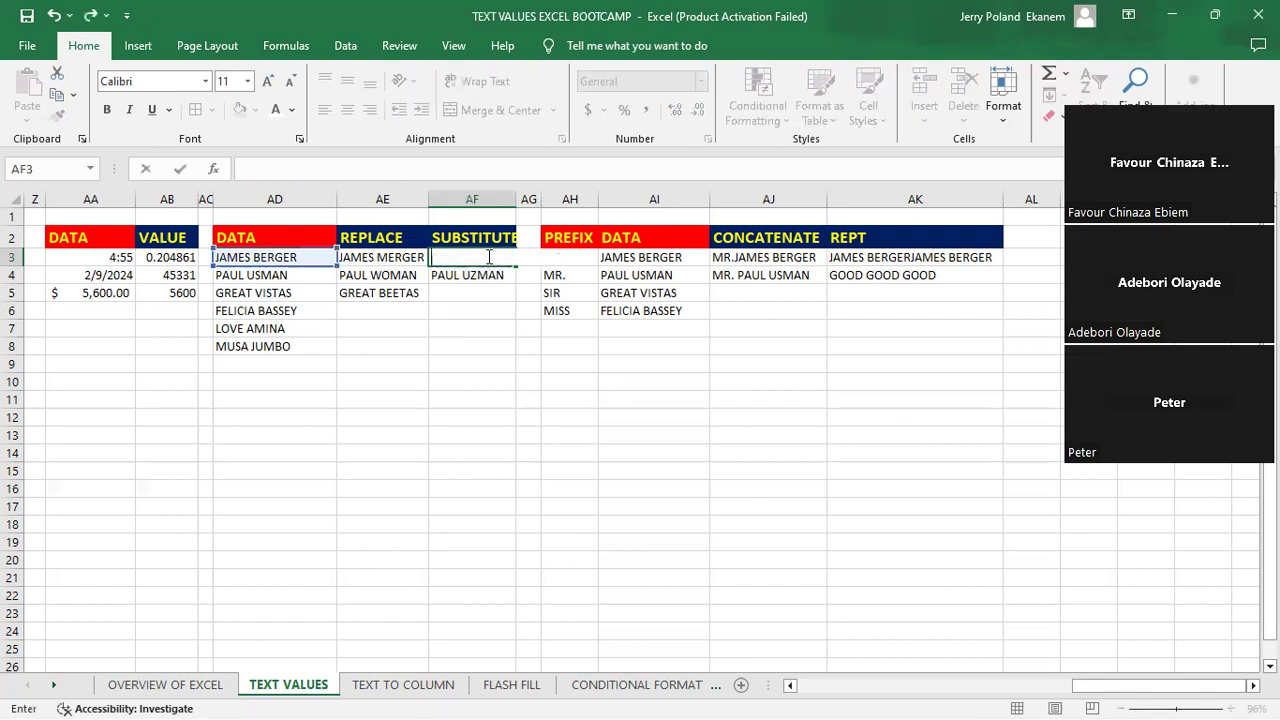
text(=)
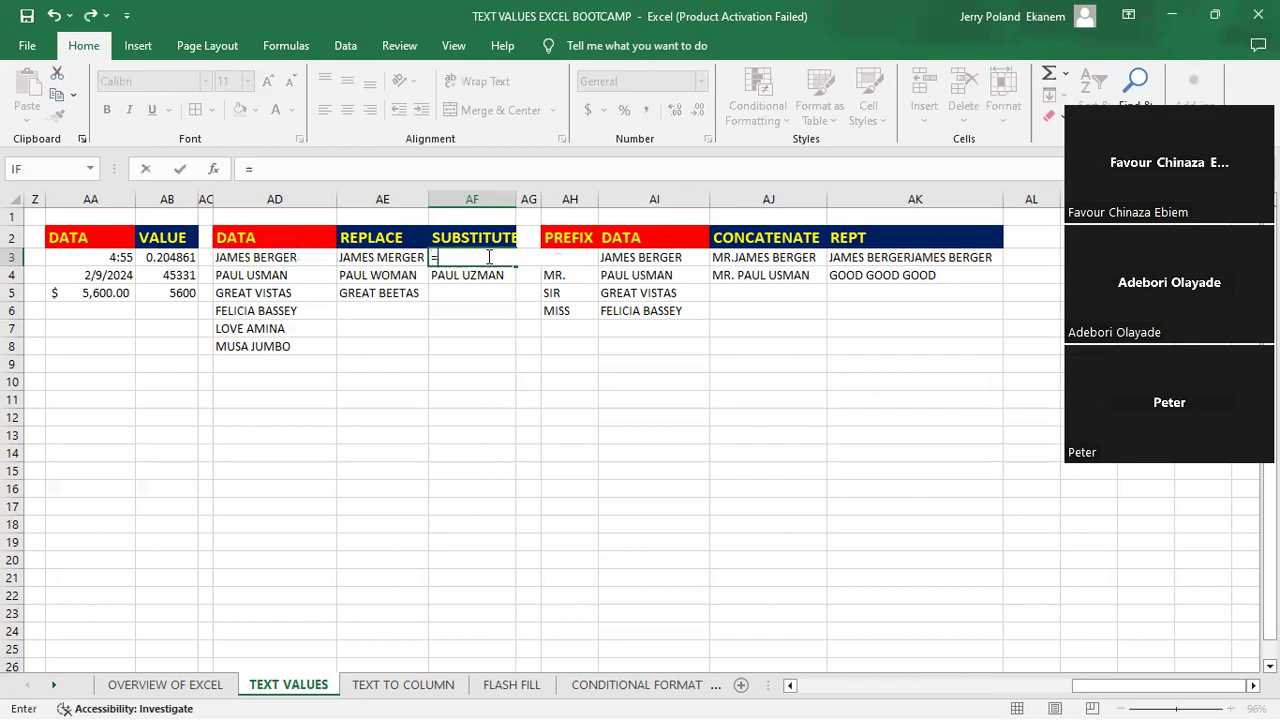
text(SUB)
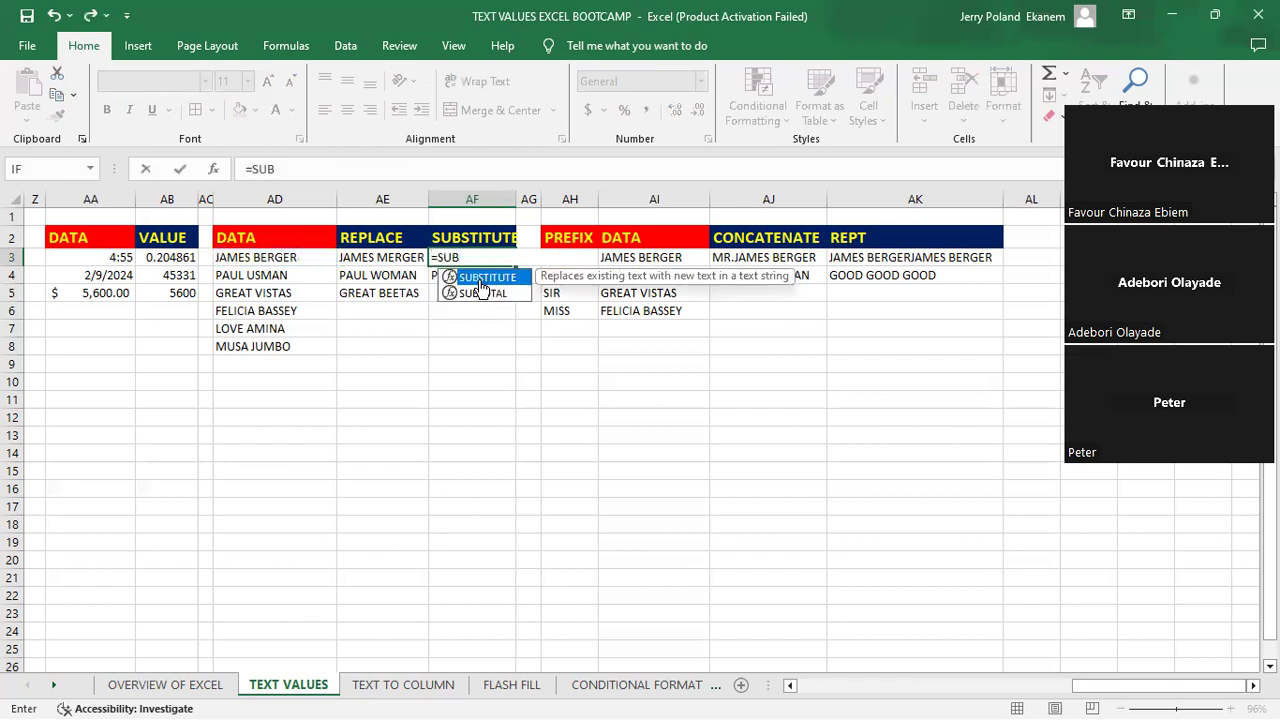
key(Tab)
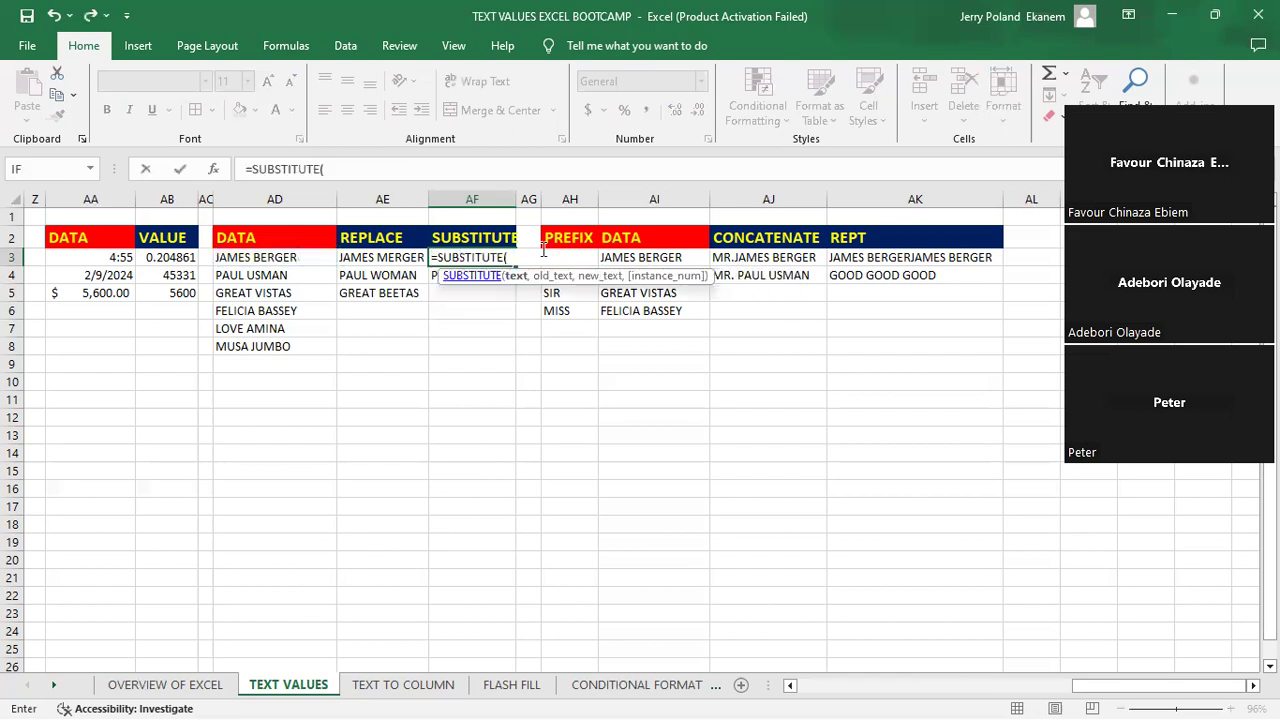
click(256, 257)
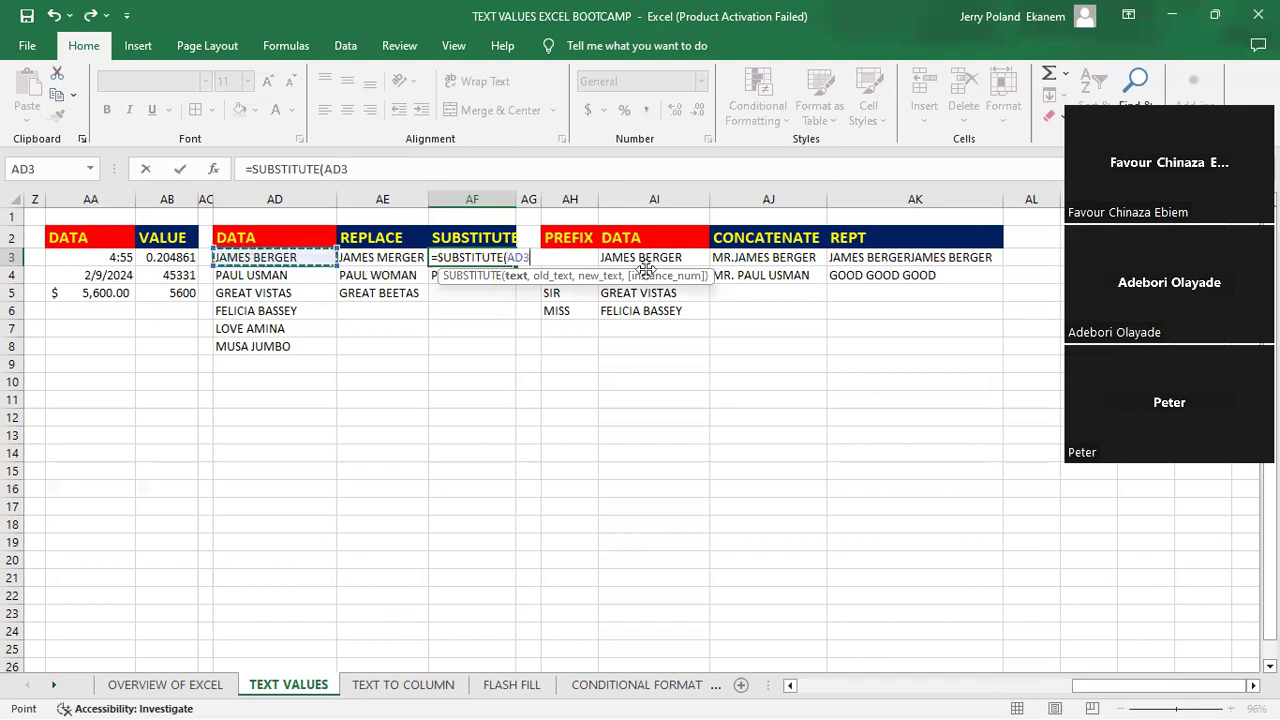
text(,)
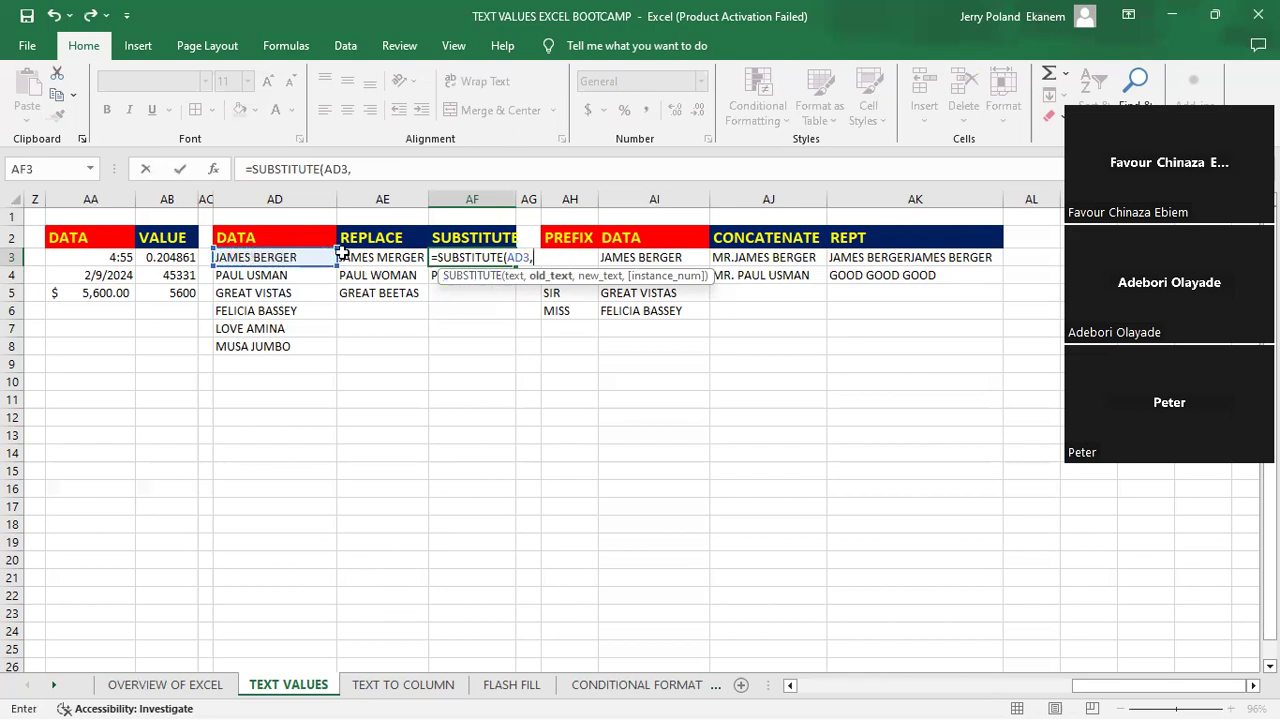
text("B",")
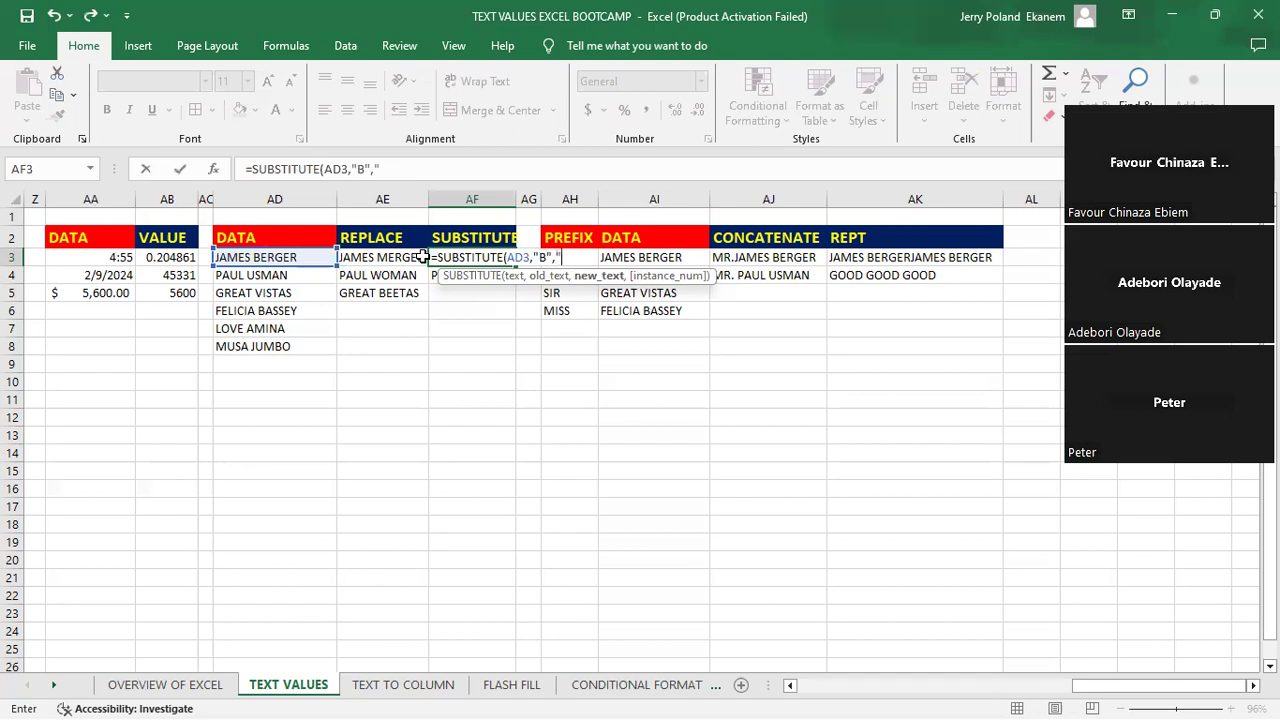
text(T")
key(Return)
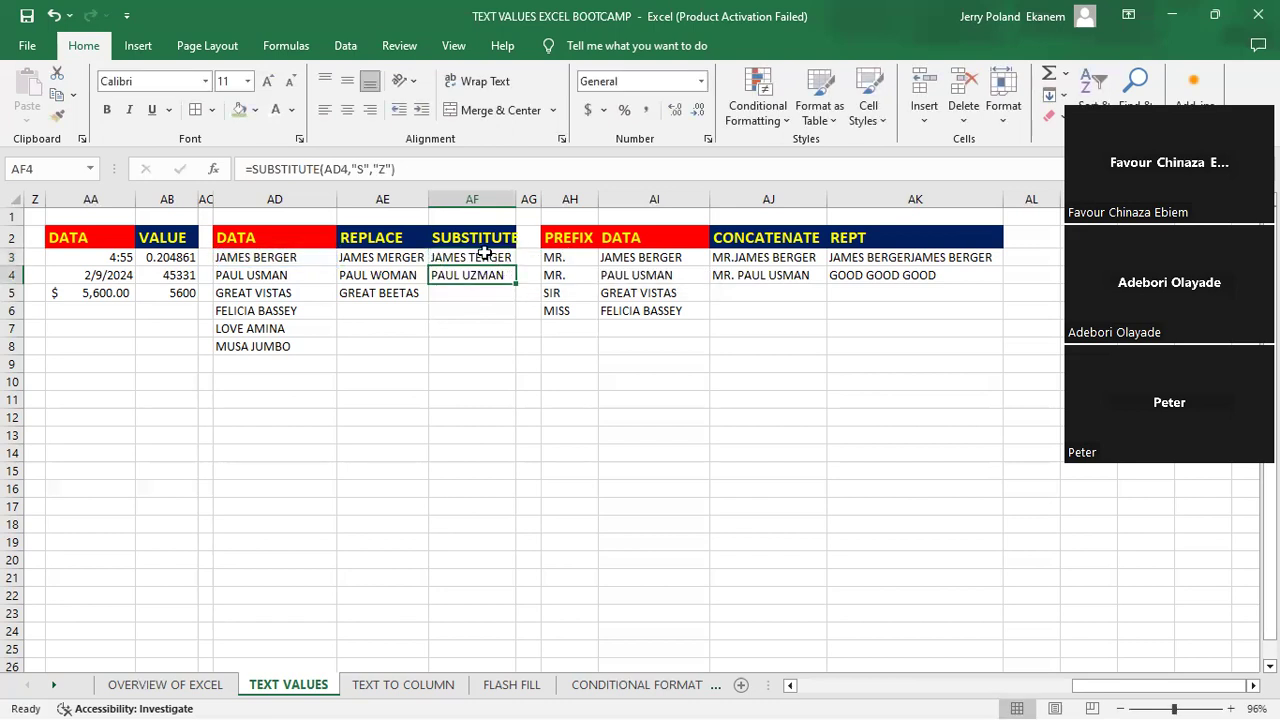
- Clear cell AF3 and rebuild its formula once more as =SUBSTITUTE(AD3,"B","T")
click(483, 254)
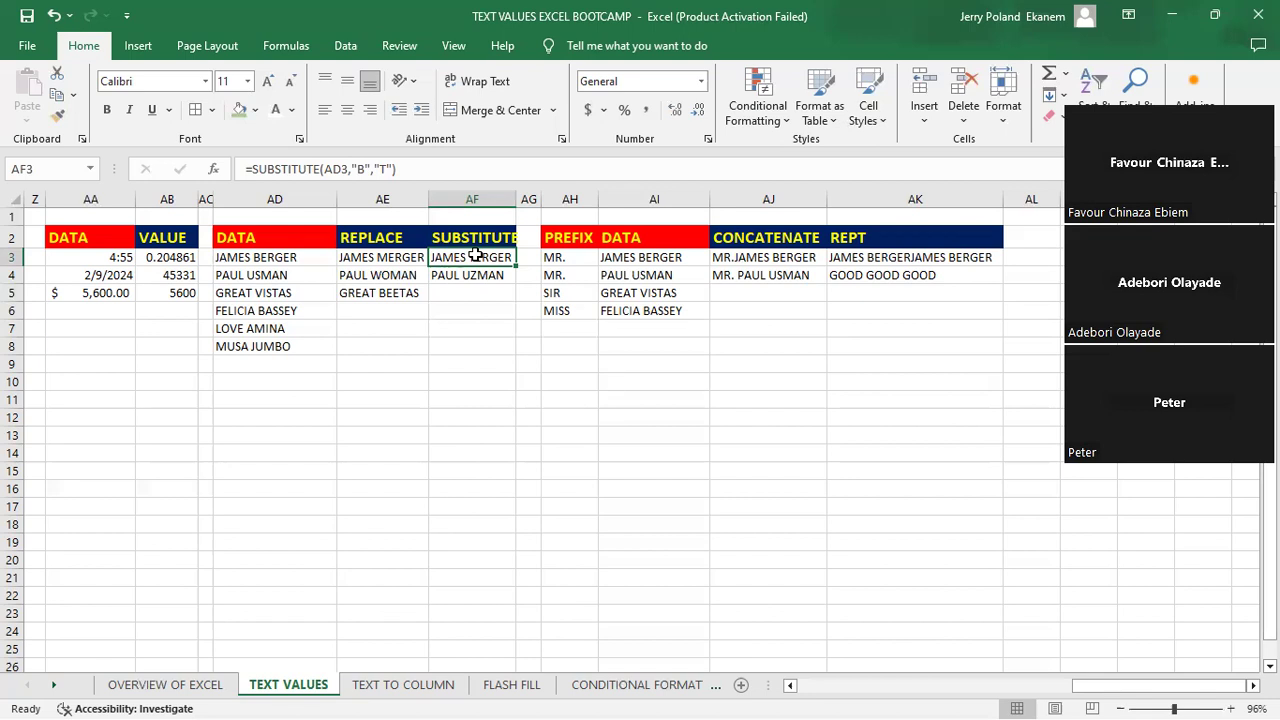
key(BackSpace)
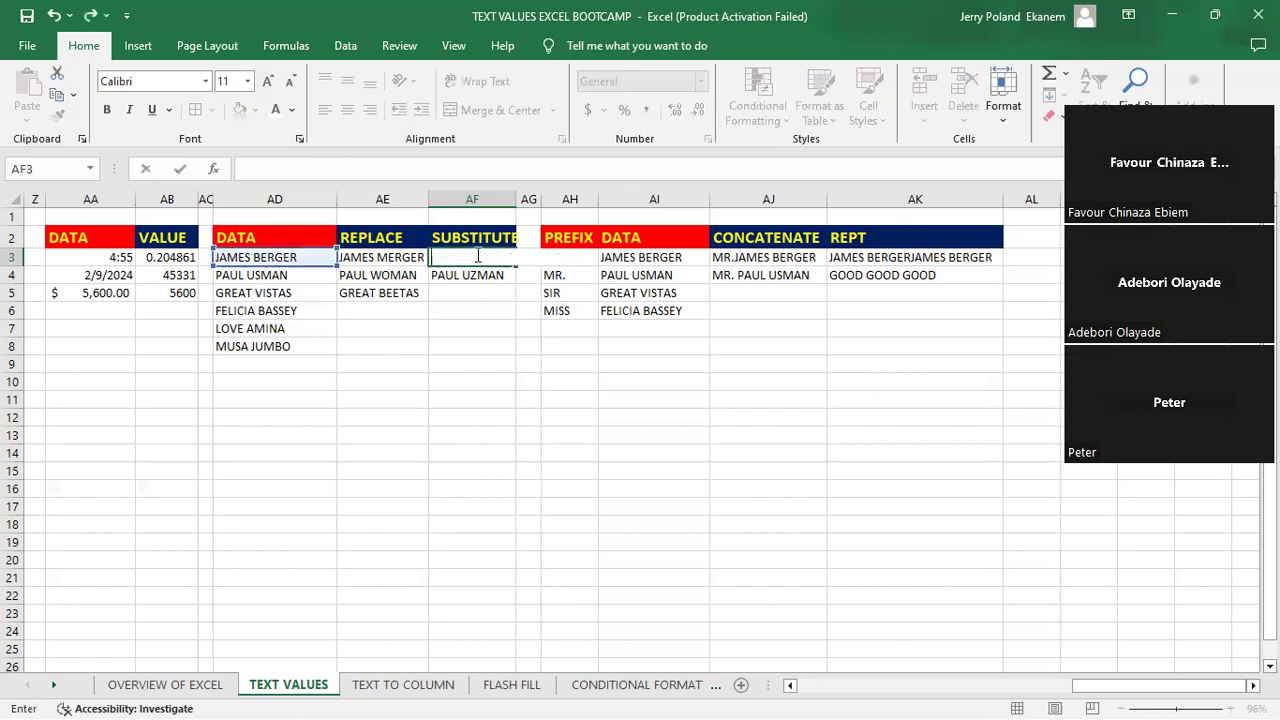
text(=S)
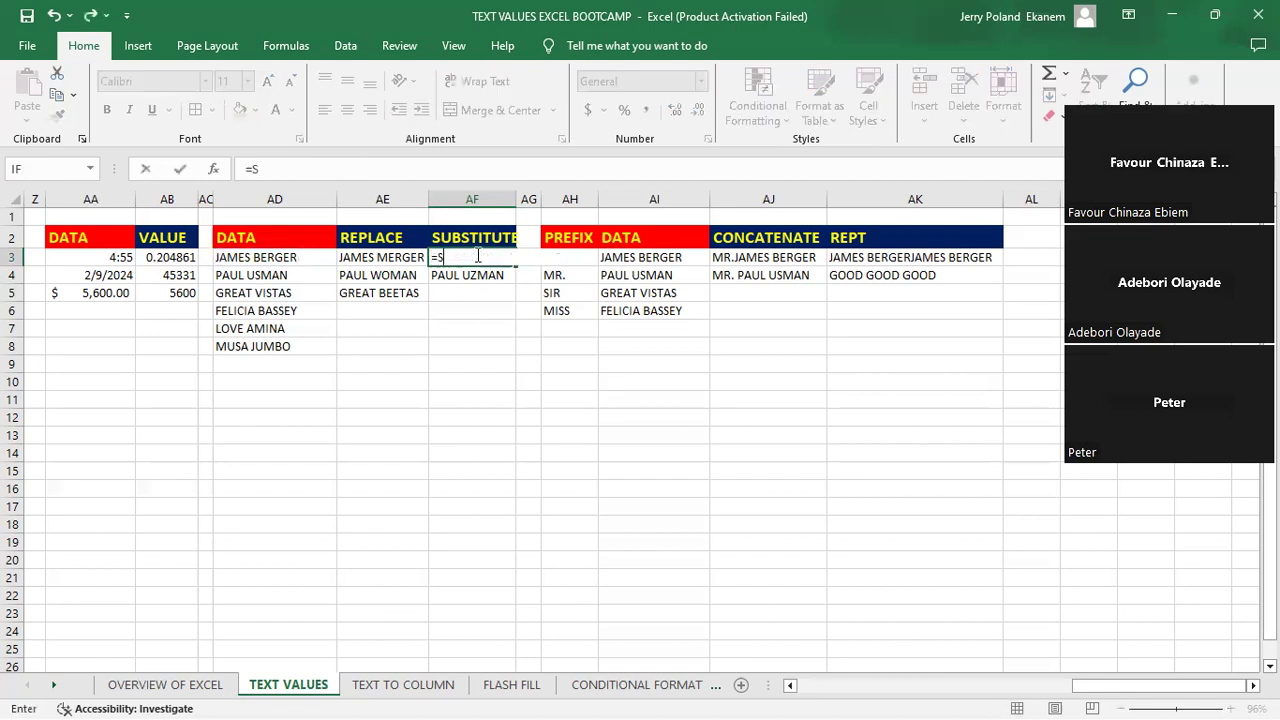
text(UB)
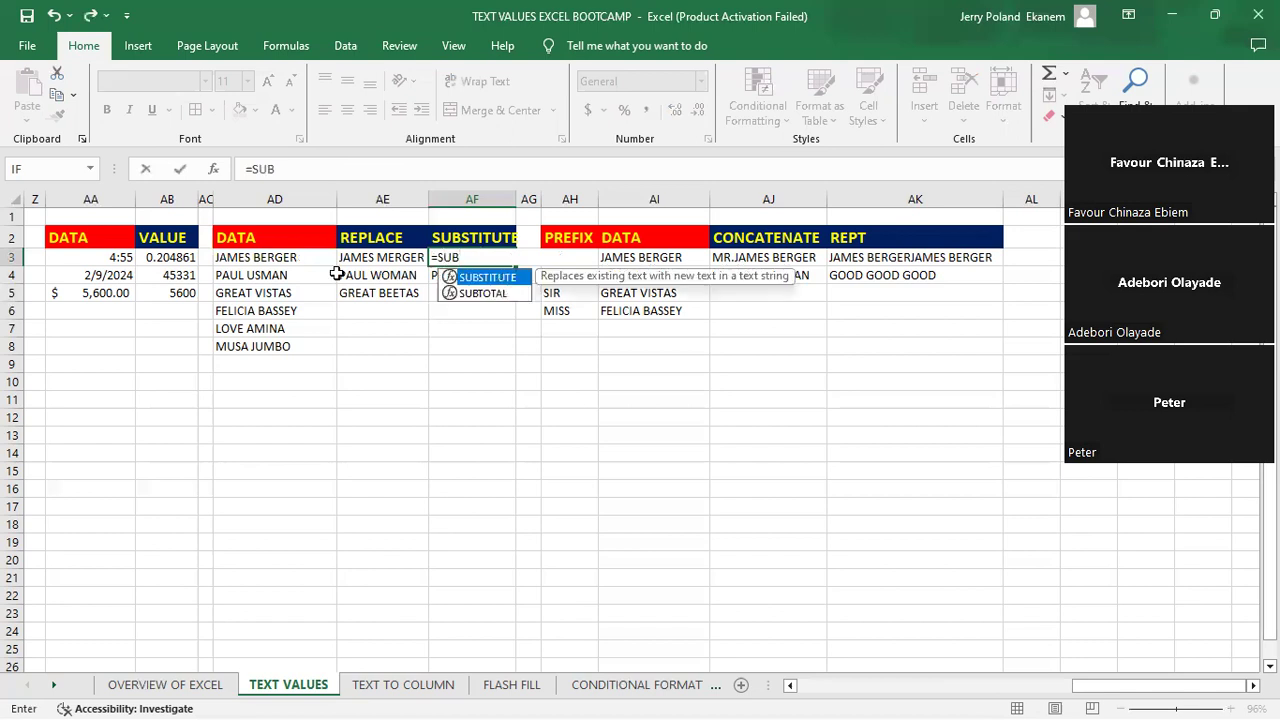
key(Tab)
click(284, 257)
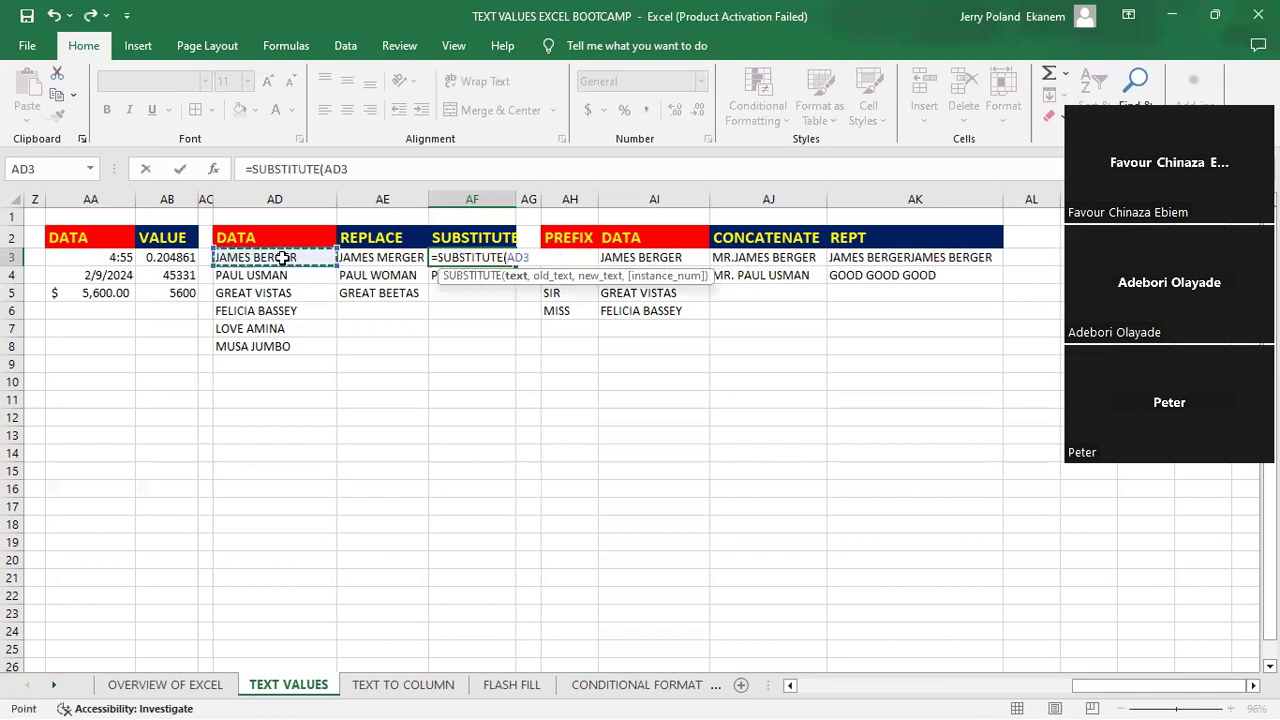
text(,)
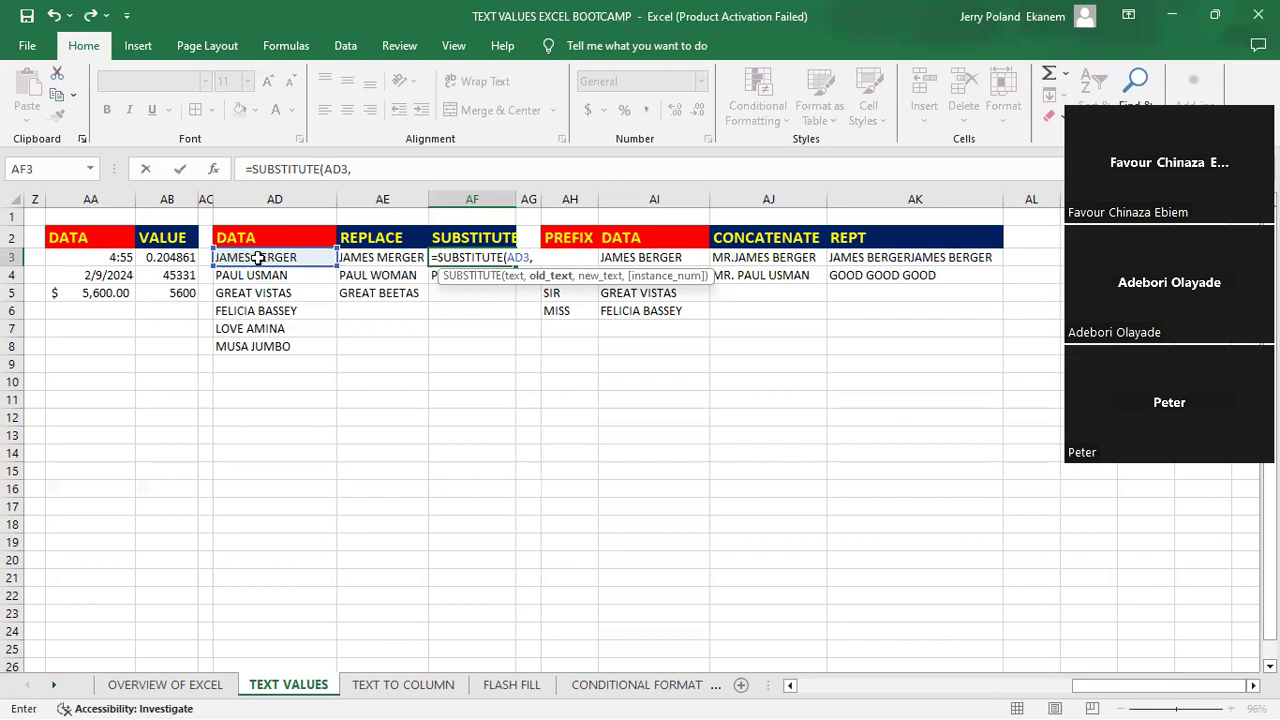
text("B",")
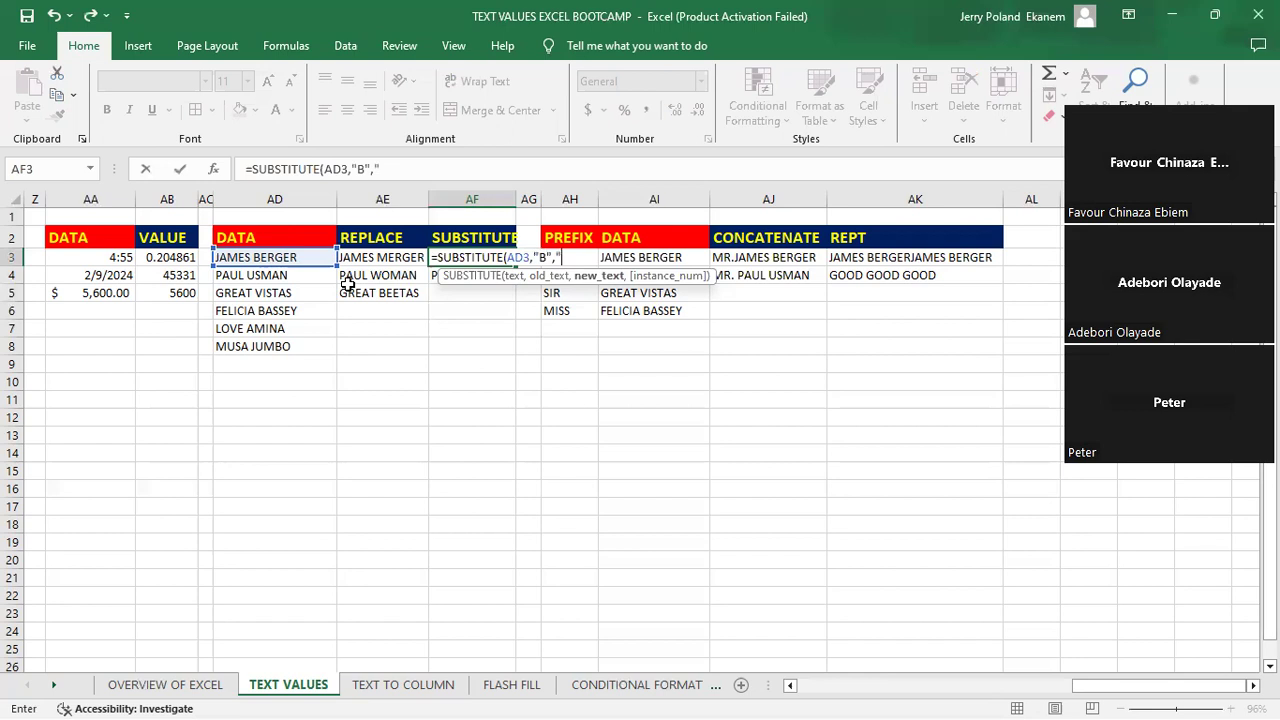
text(T")
key(Return)
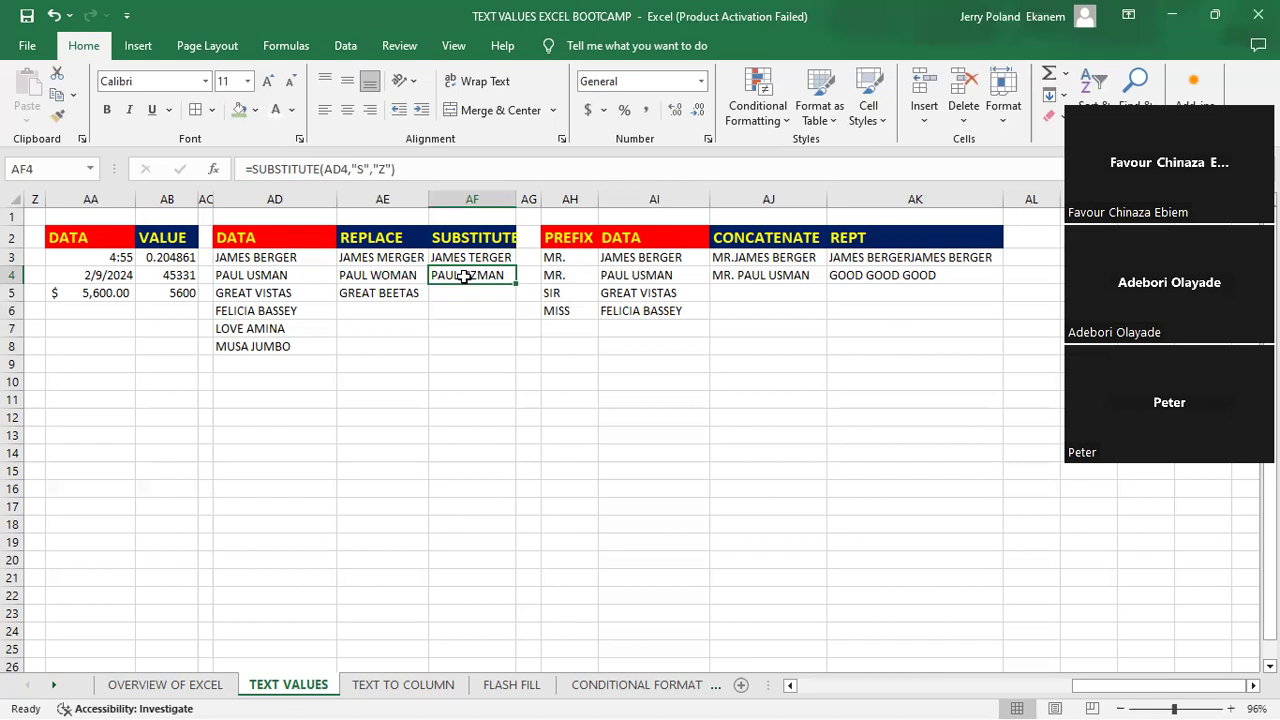
- Replace the formula in cell AF4 with =SUBSTITUTE(AD4,"P","S") to swap the letter P for S
text(=SUBSTIT)
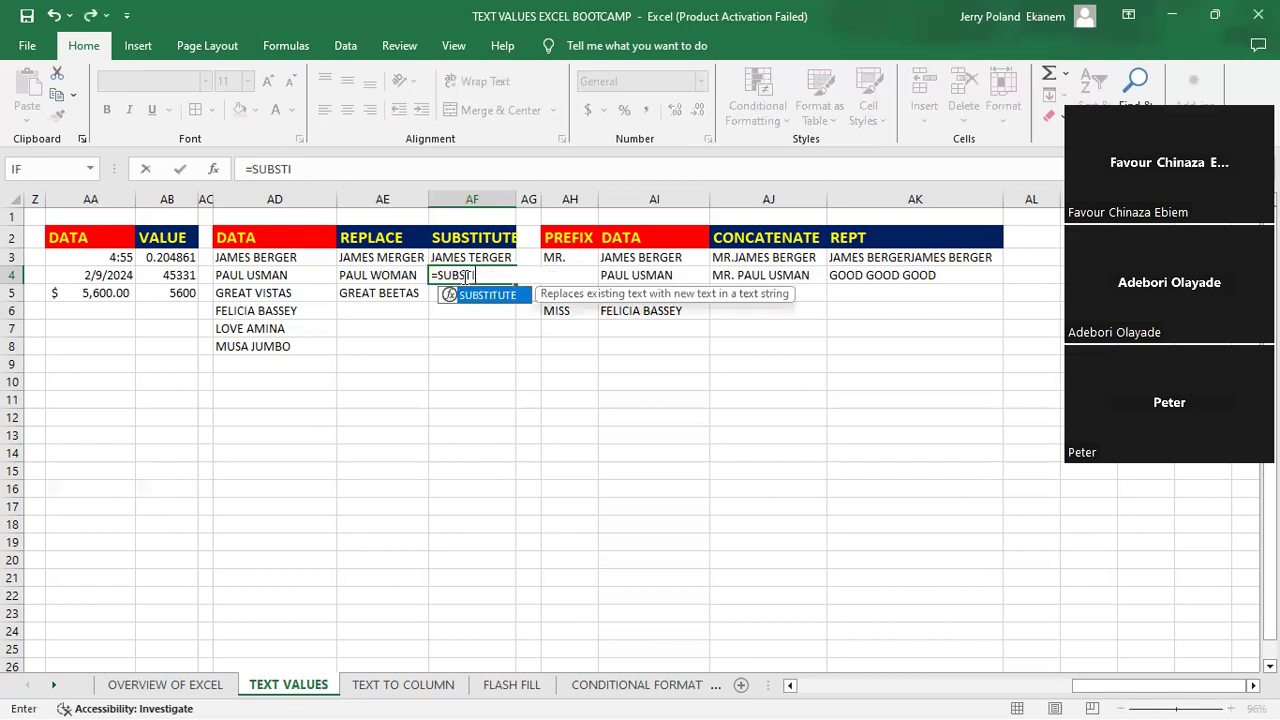
key(Tab)
click(257, 277)
text(,)
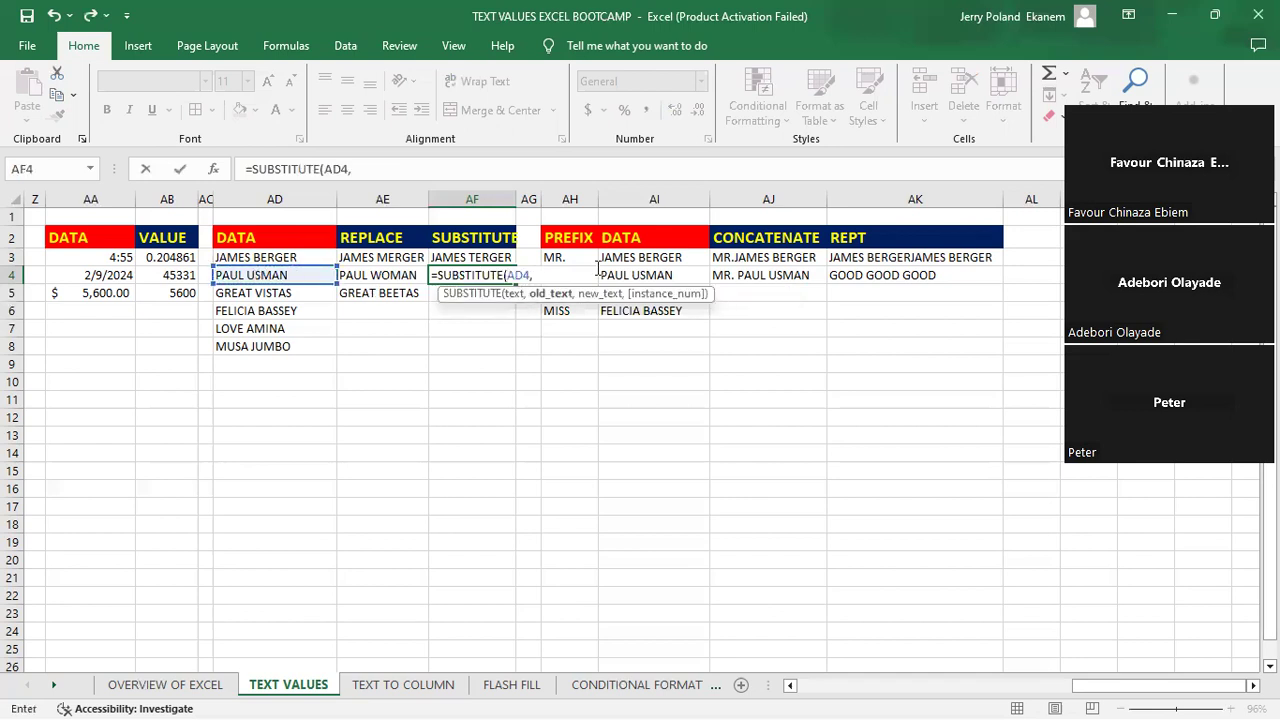
text("P","S)
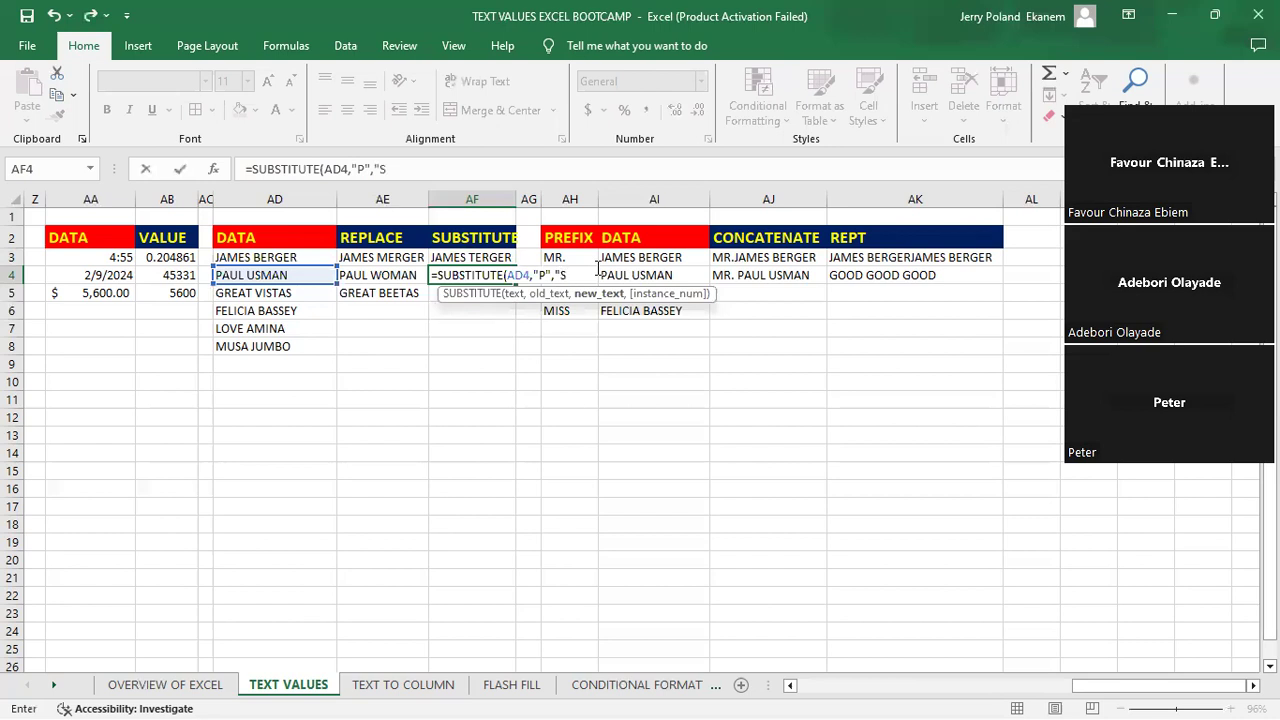
text(")
key(Return)
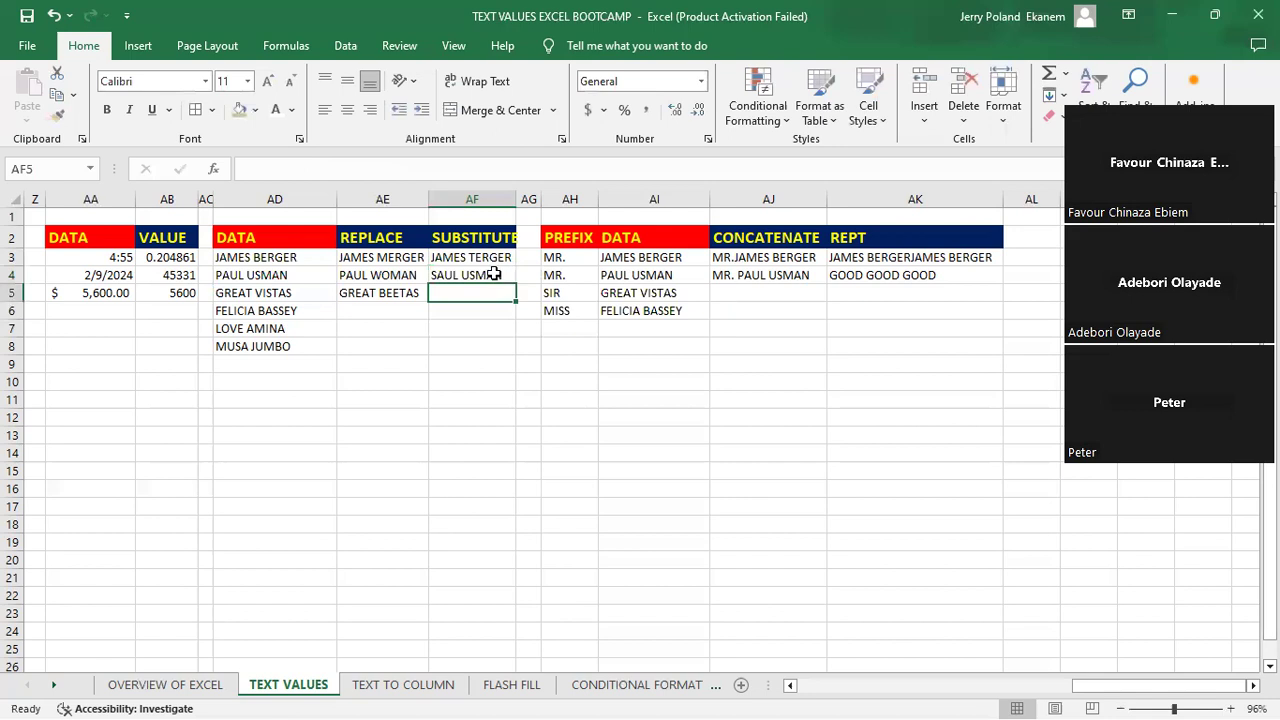
- Examine the row 4 entries from the REPLACE and SUBSTITUTE columns across to the CONCATENATE column
click(494, 273)
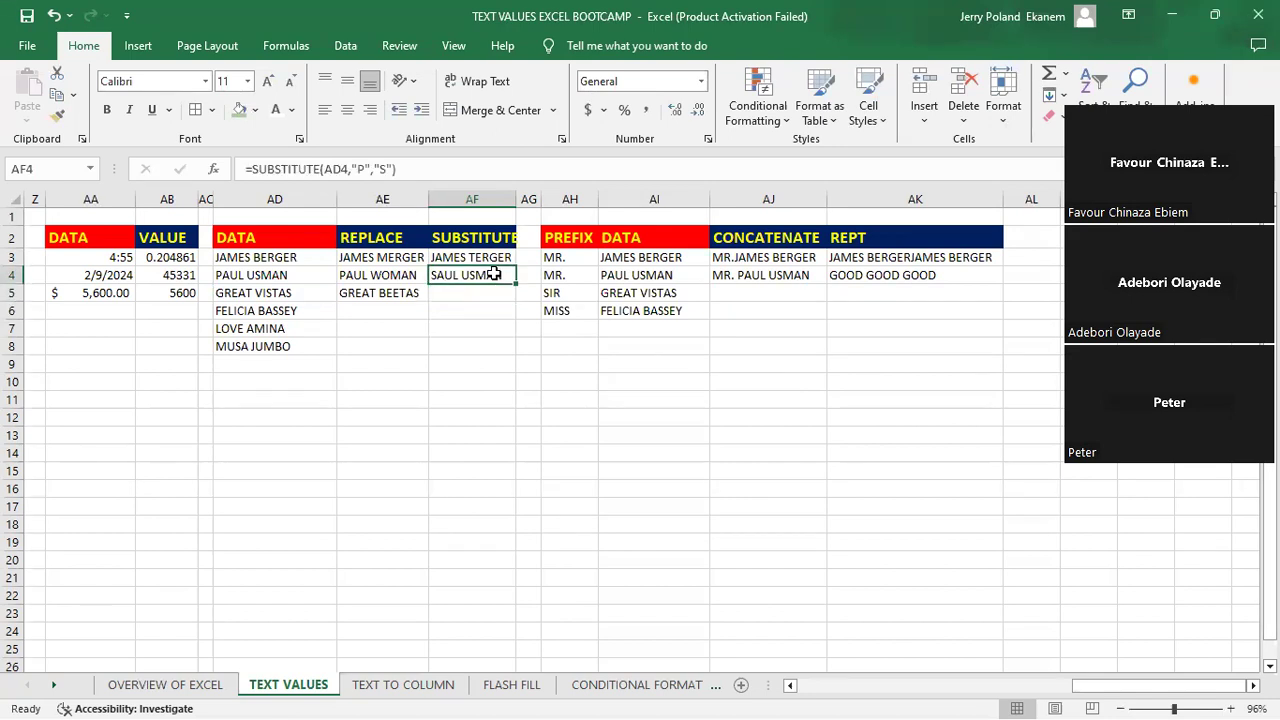
click(637, 279)
key(Right)
key(Right)
key(Right)
key(Right)
key(Right)
key(Right)
key(Right)
key(Right)
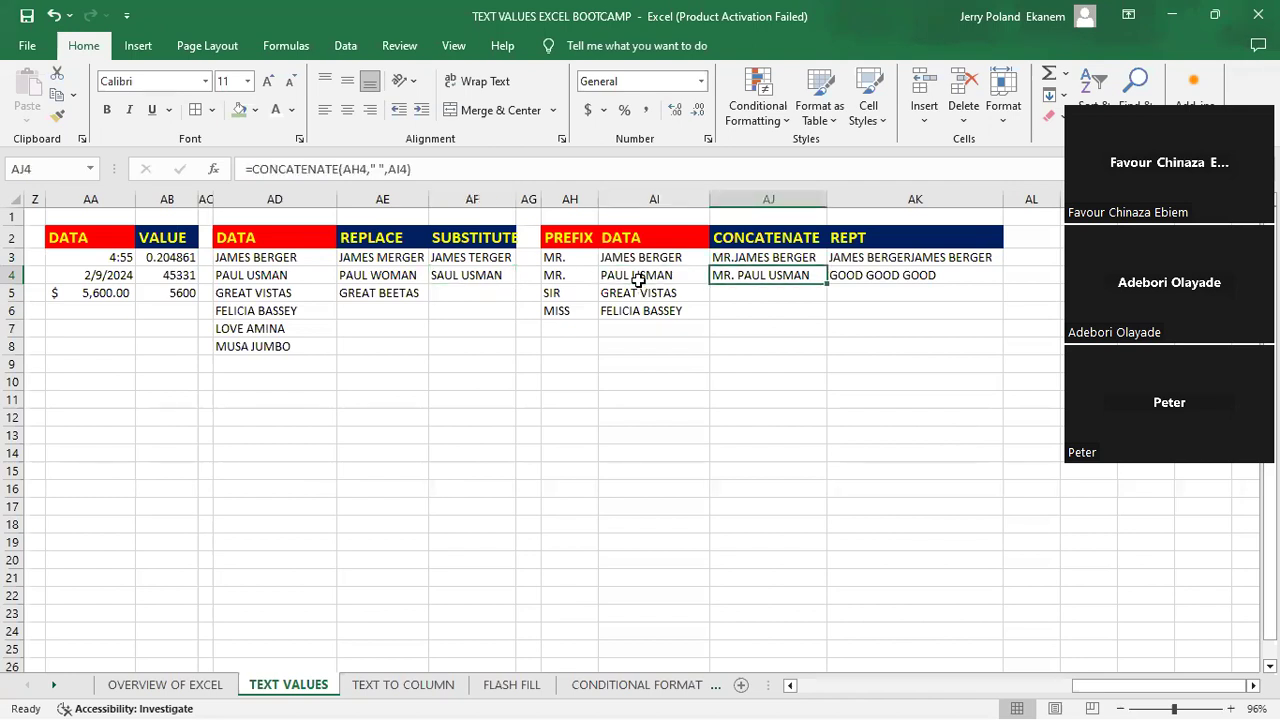
key(Left)
key(Left)
key(Left)
key(Left)
key(Left)
key(Left)
key(Left)
key(Left)
key(Left)
key(Left)
key(Left)
key(Left)
key(Left)
key(Right)
key(Right)
key(Right)
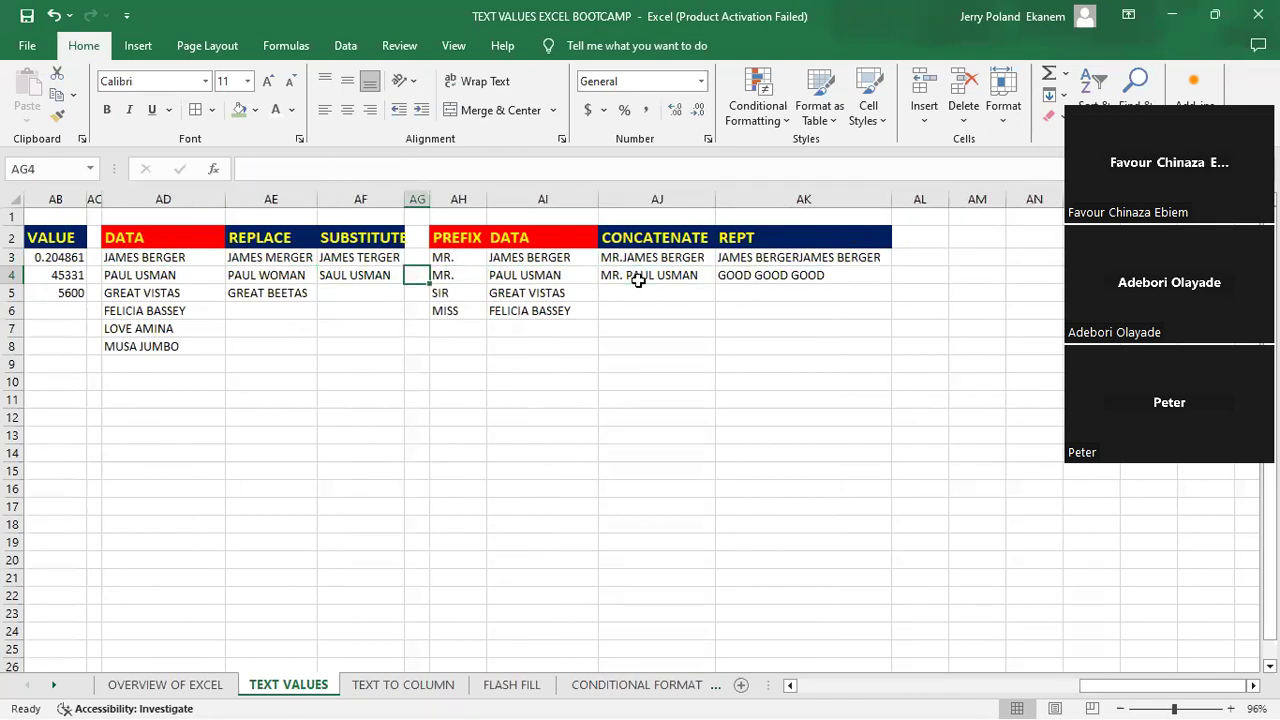
key(Right)
key(Right)
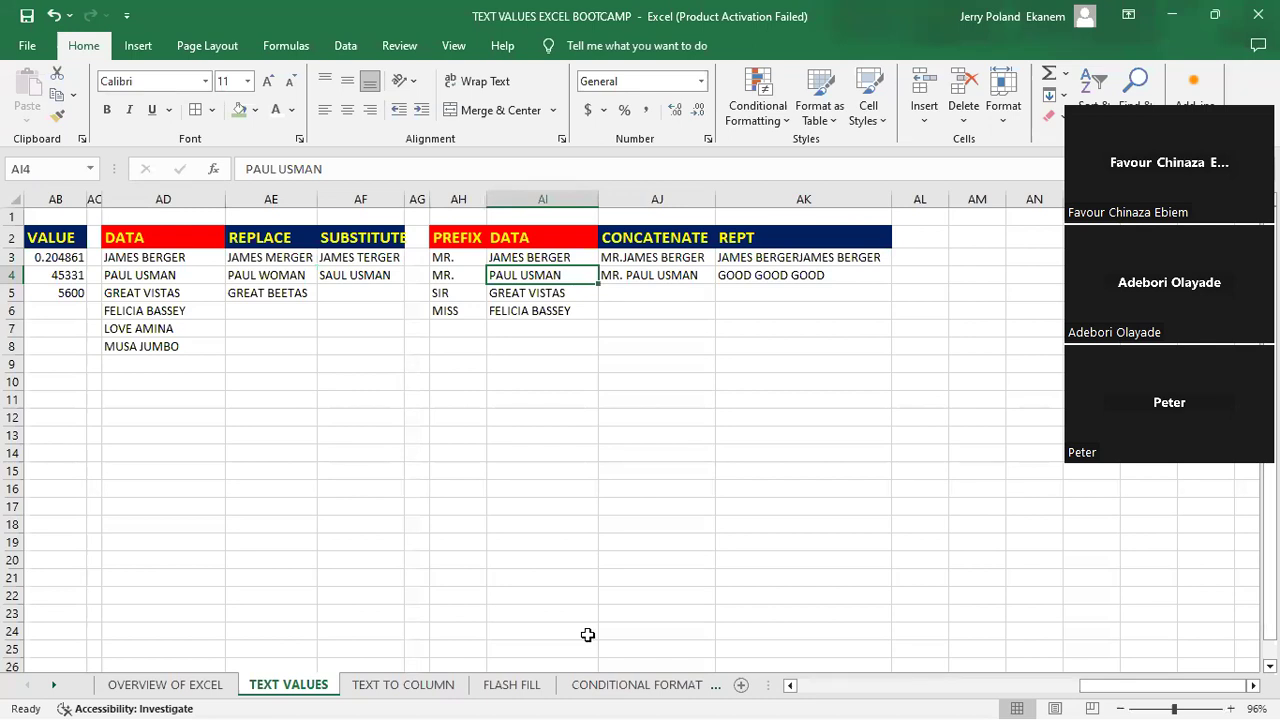
- Clear the existing CONCATENATE formulas from cells AJ4 and AJ3
key(Right)
click(648, 279)
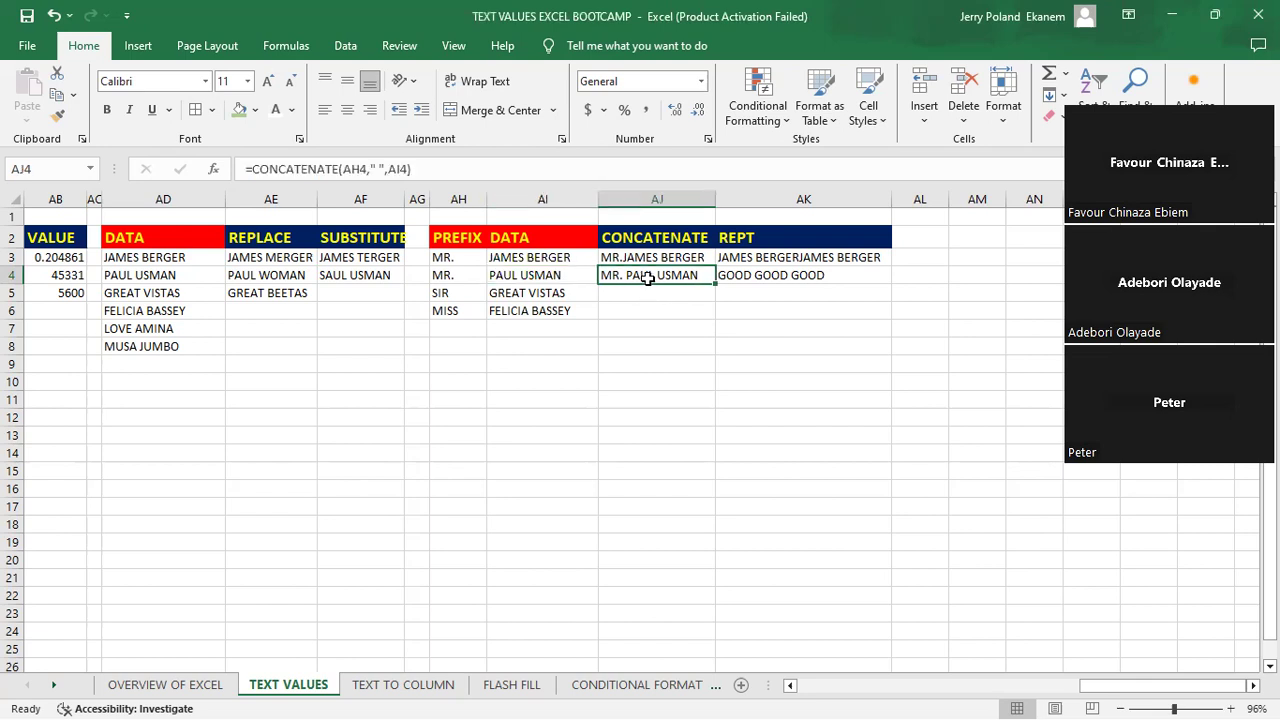
double_click(648, 279)
key(Return)
key(Up)
key(Up)
key(F2)
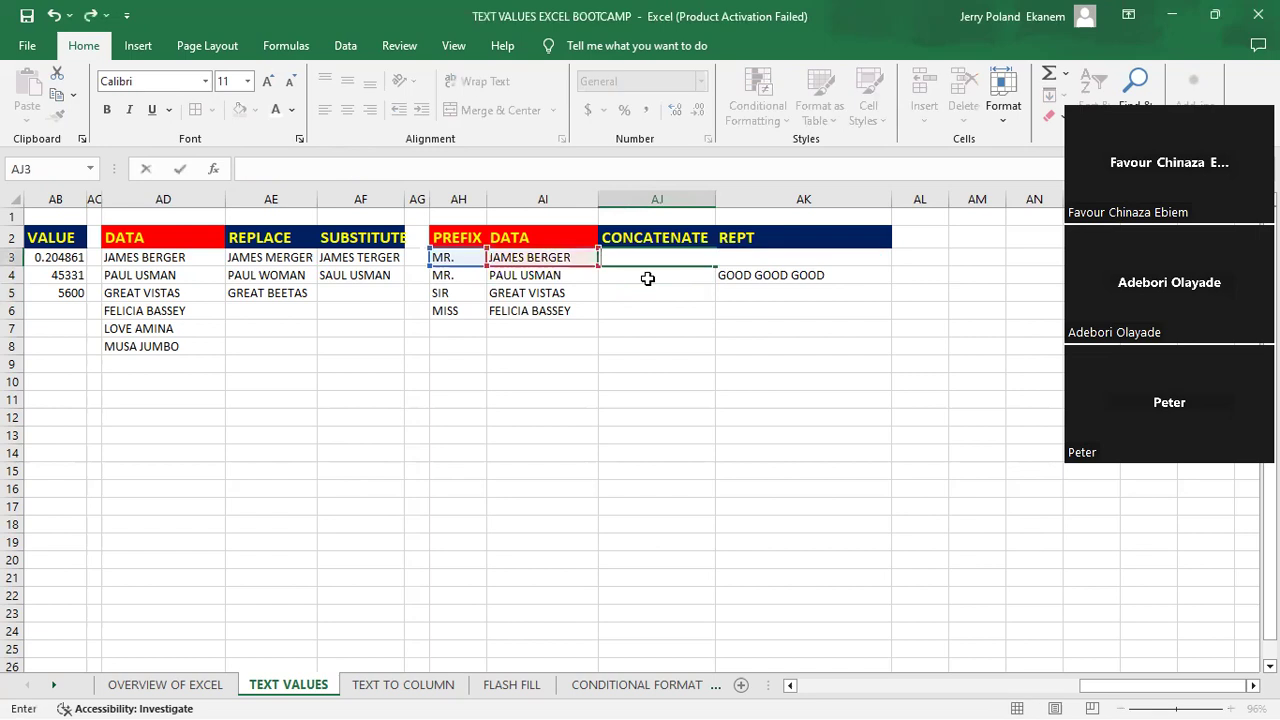
key(Return)
- Join the prefix and data text of row 3 by entering =CONCATENATE(AH3,AI3) in cell AJ3, and review its arguments
click(634, 257)
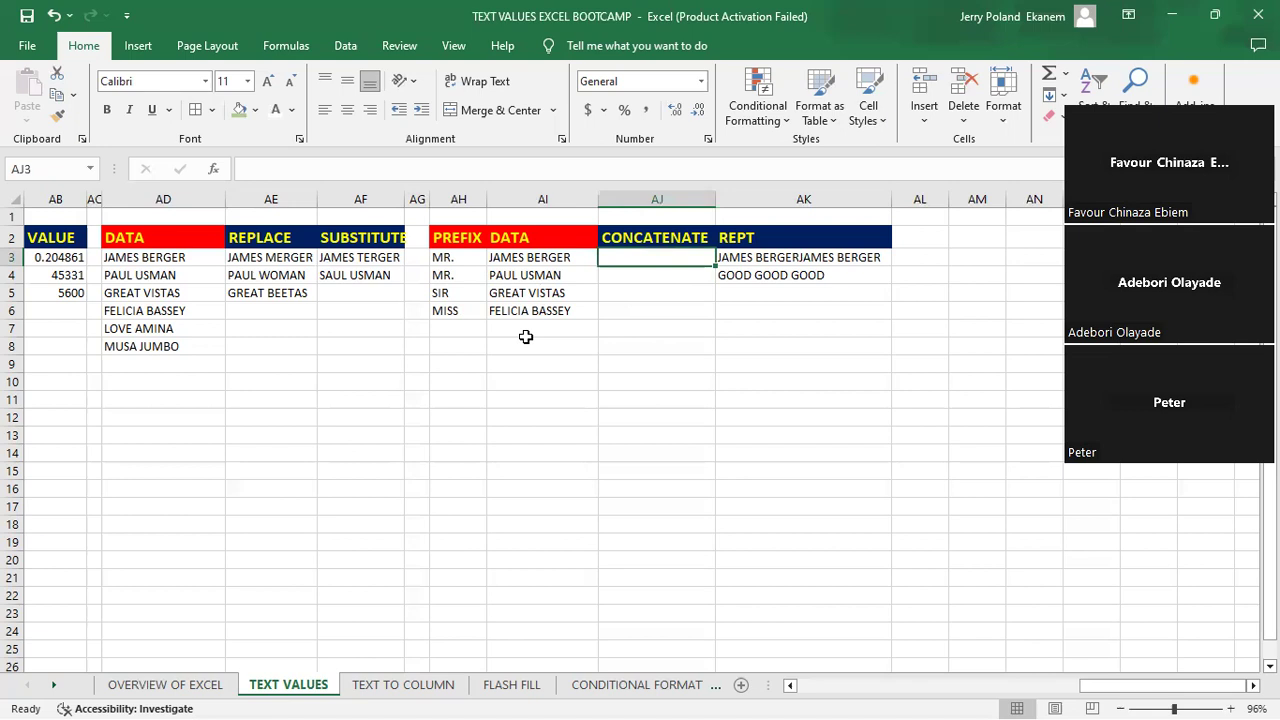
click(444, 257)
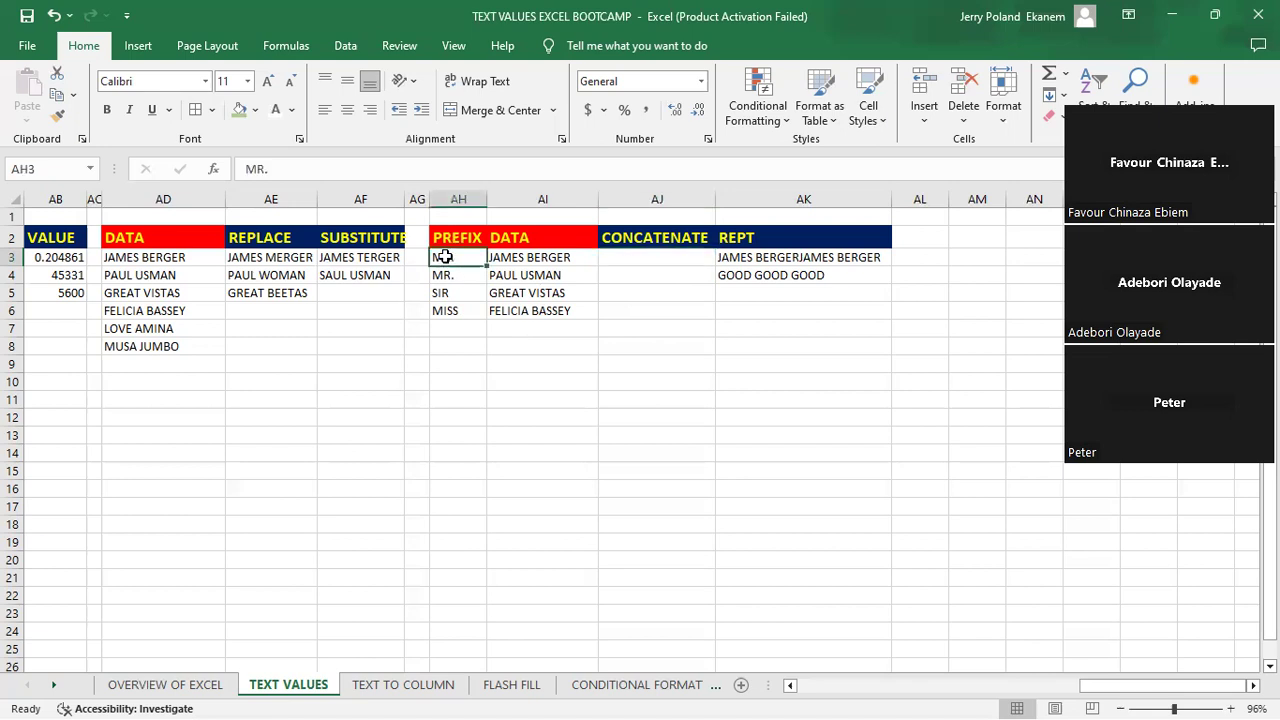
click(524, 257)
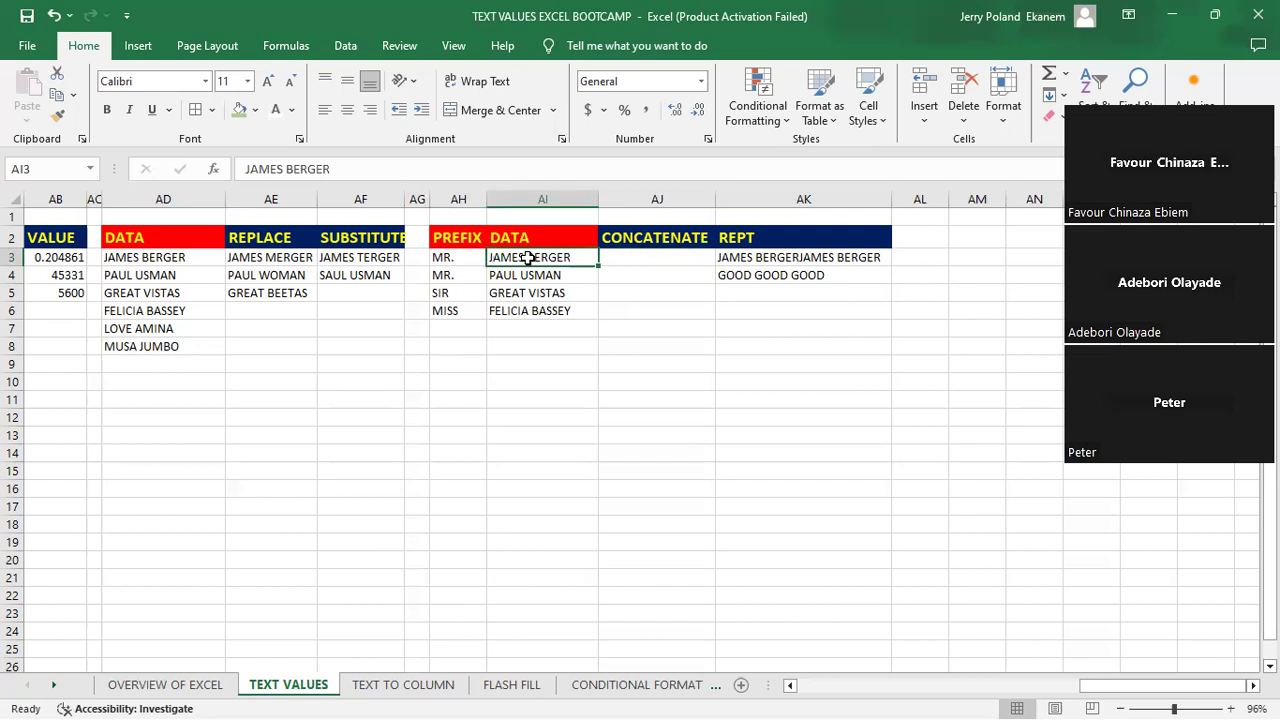
click(666, 257)
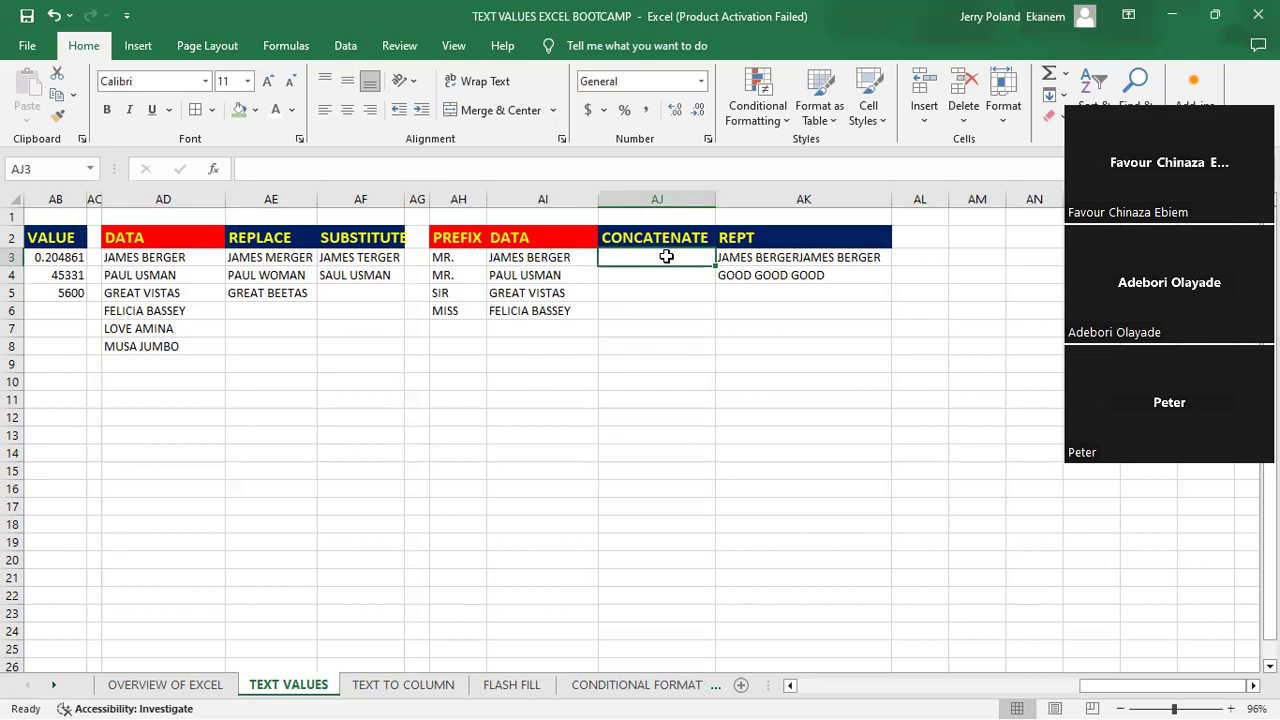
text(=C)
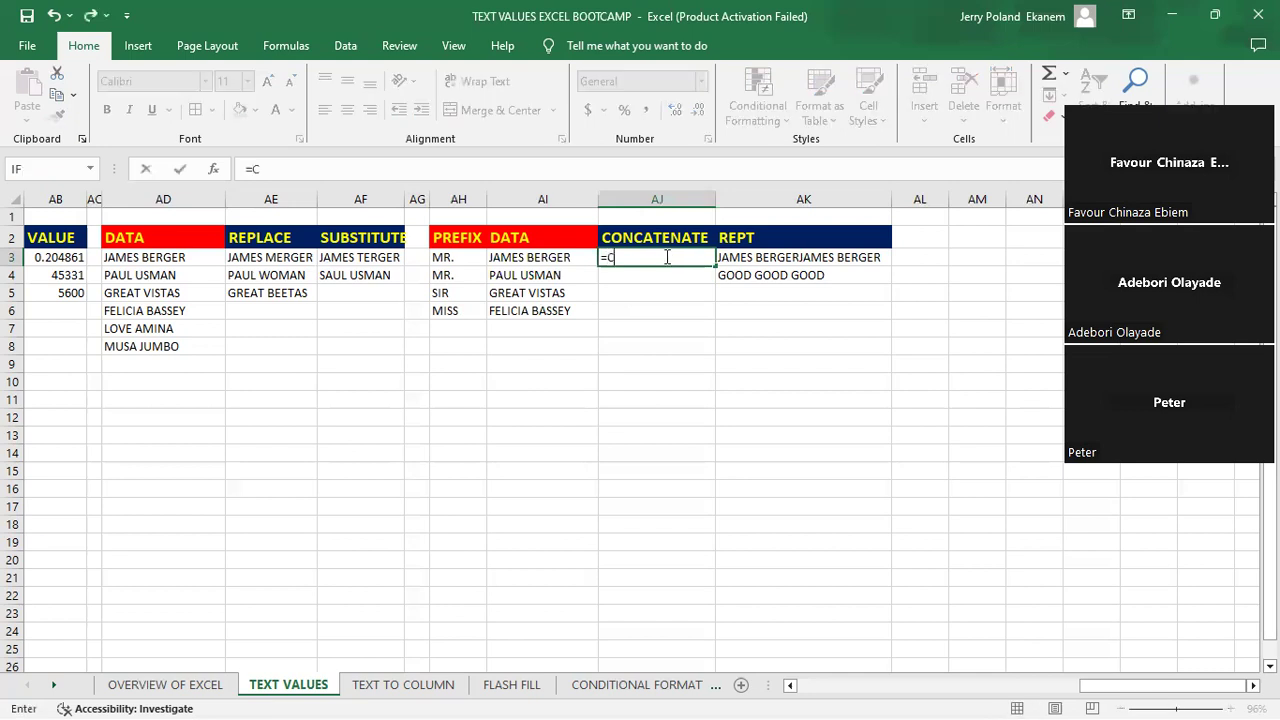
text(ONC)
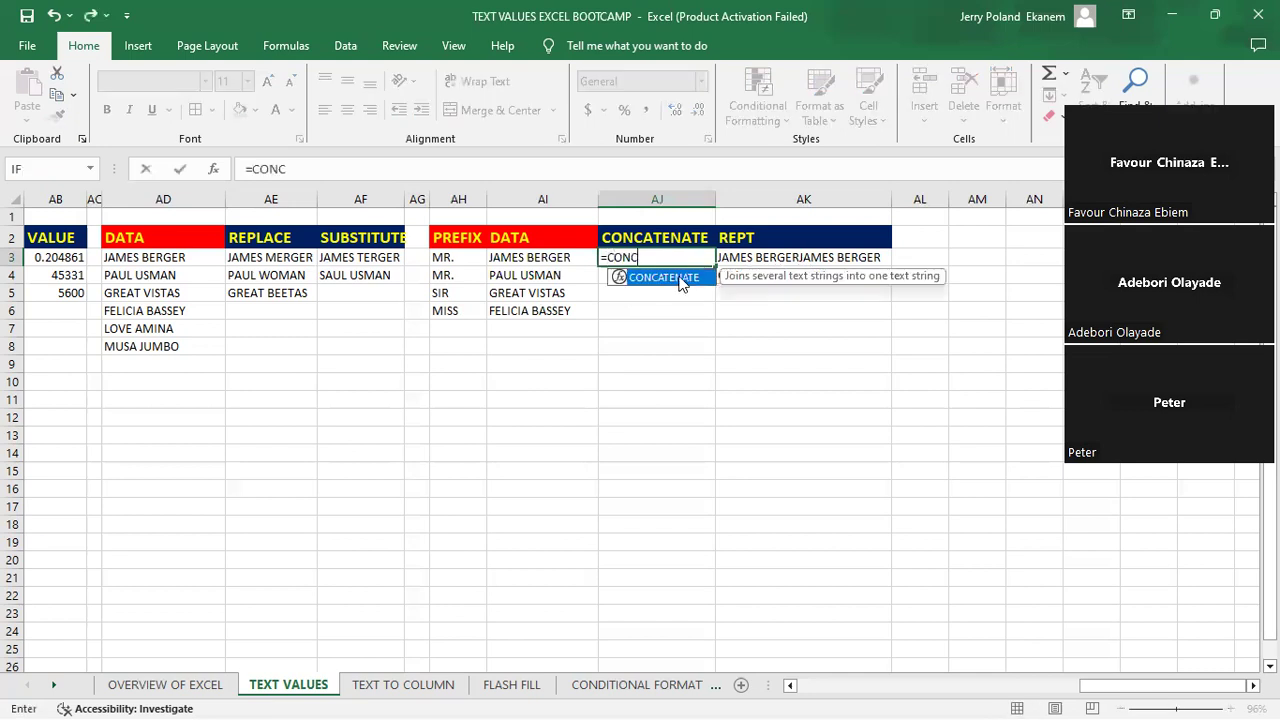
double_click(680, 284)
click(451, 259)
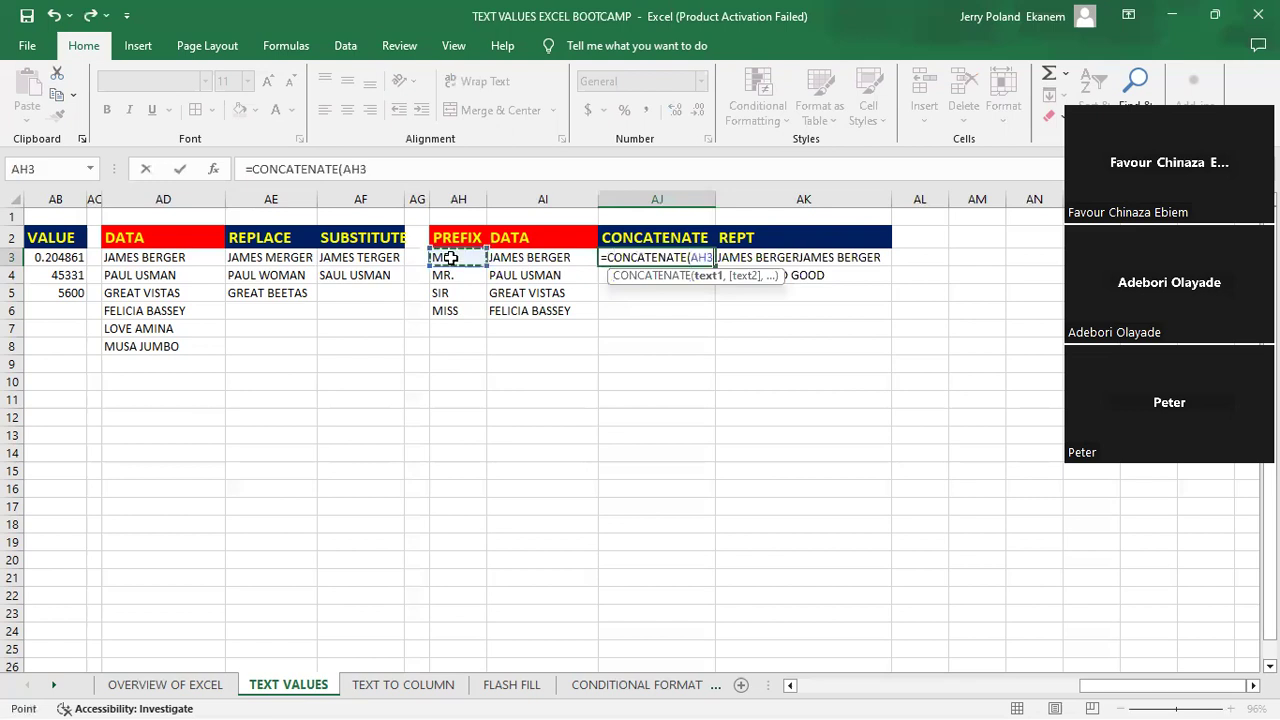
text(,)
click(540, 258)
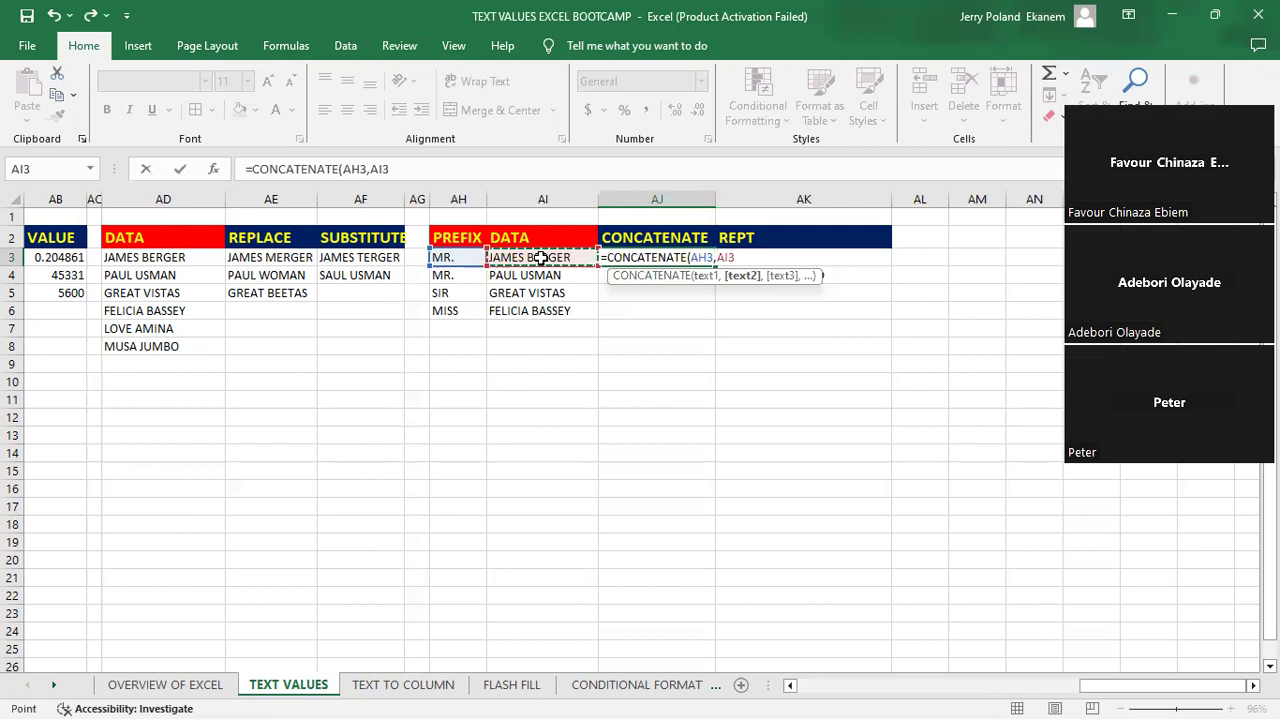
key(Return)
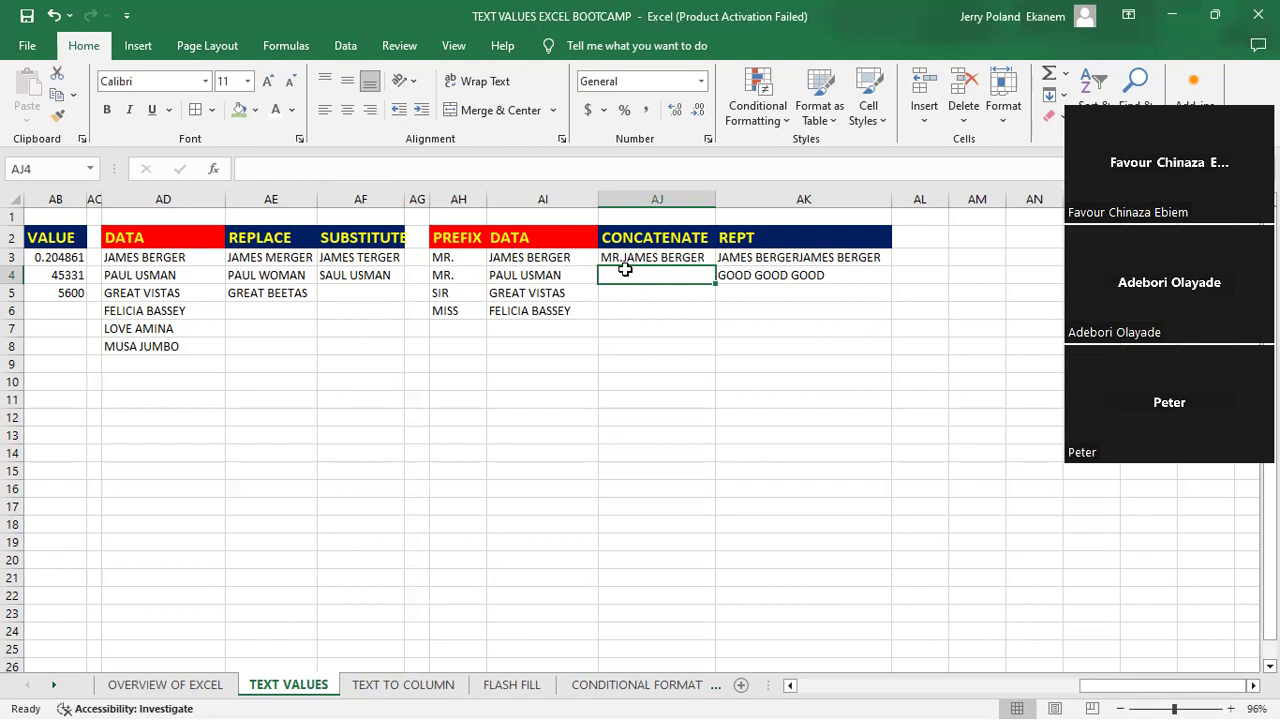
click(655, 257)
double_click(657, 257)
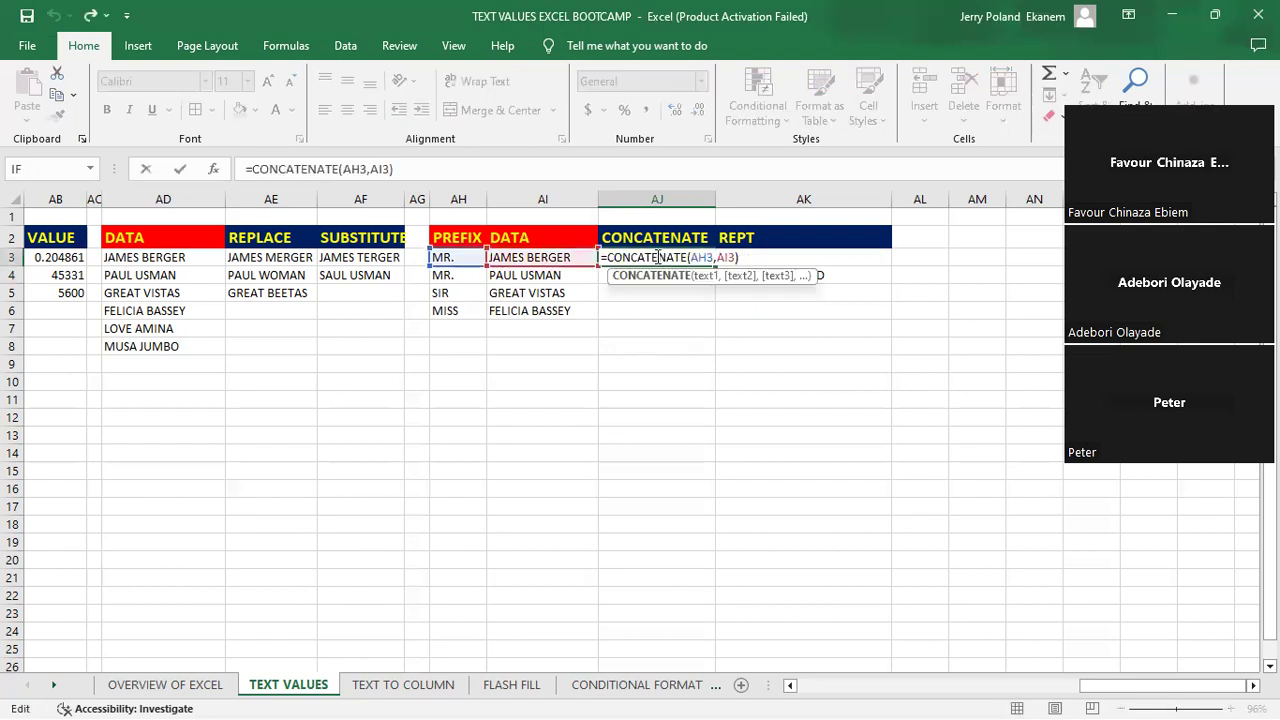
key(Return)
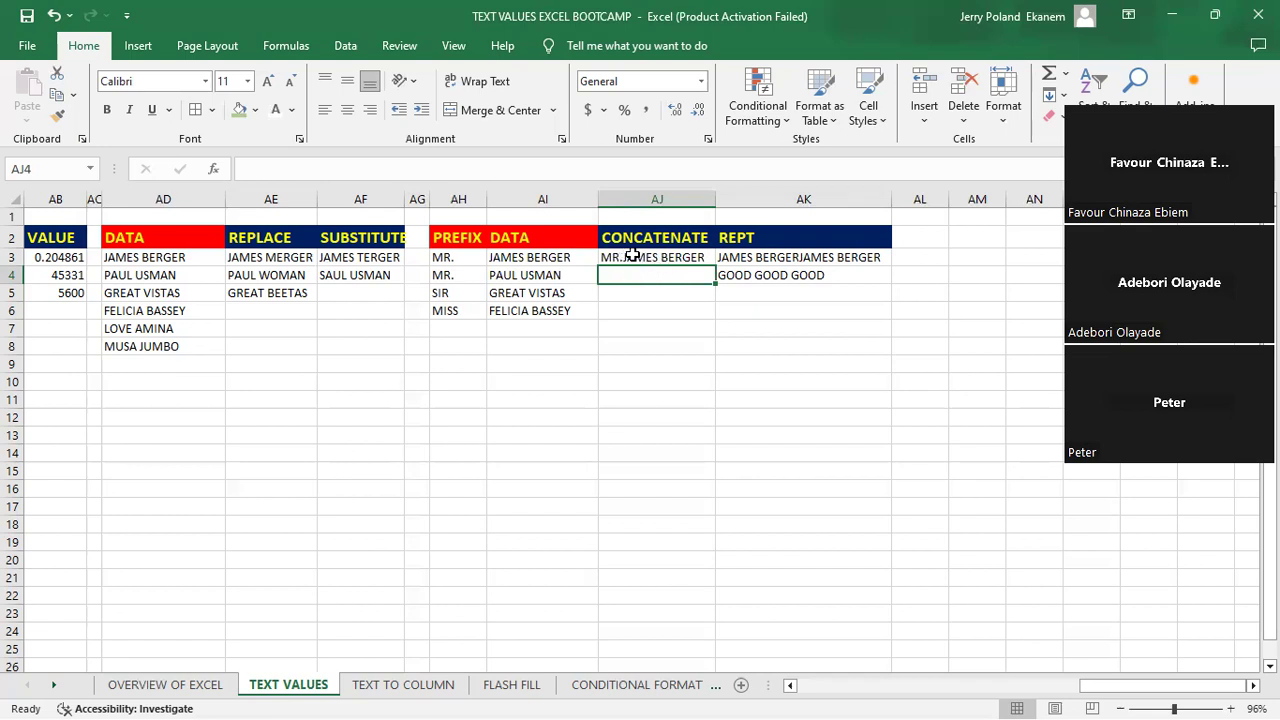
- Enter =CONCATENATE(AH4, " ",AI4) in cell AJ4 to join the prefix and data text with a space between them
click(632, 256)
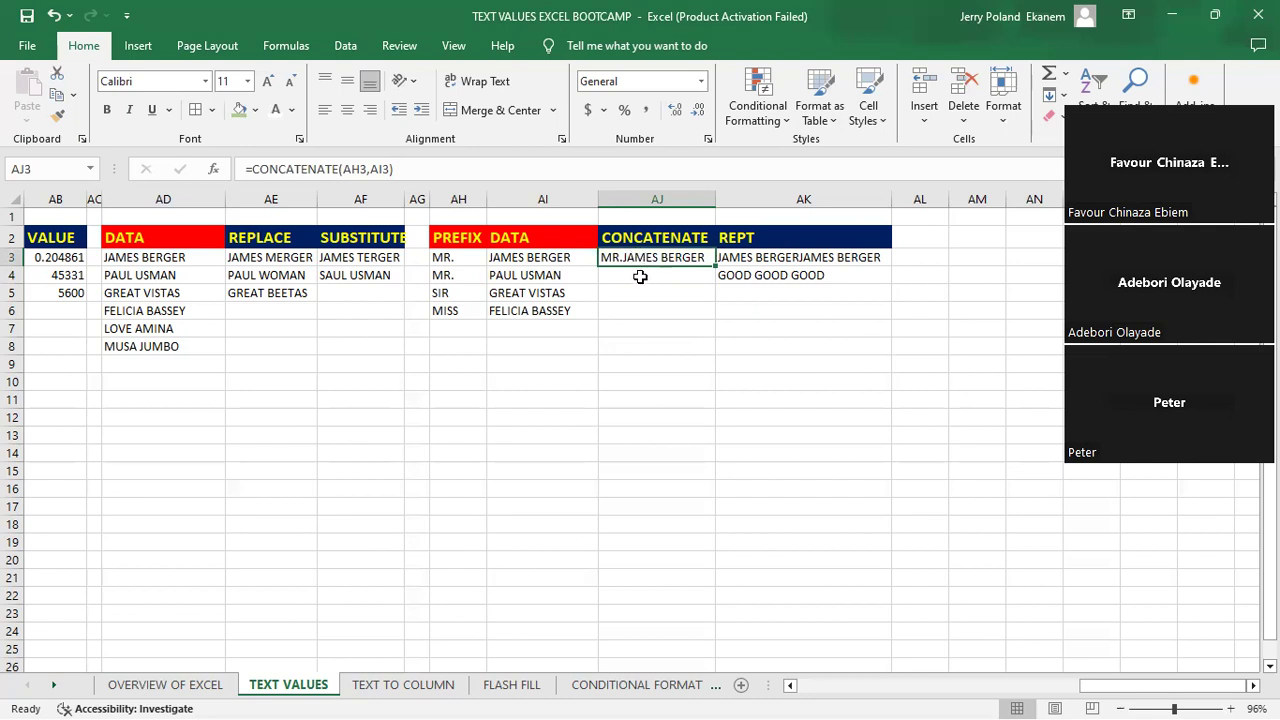
click(640, 276)
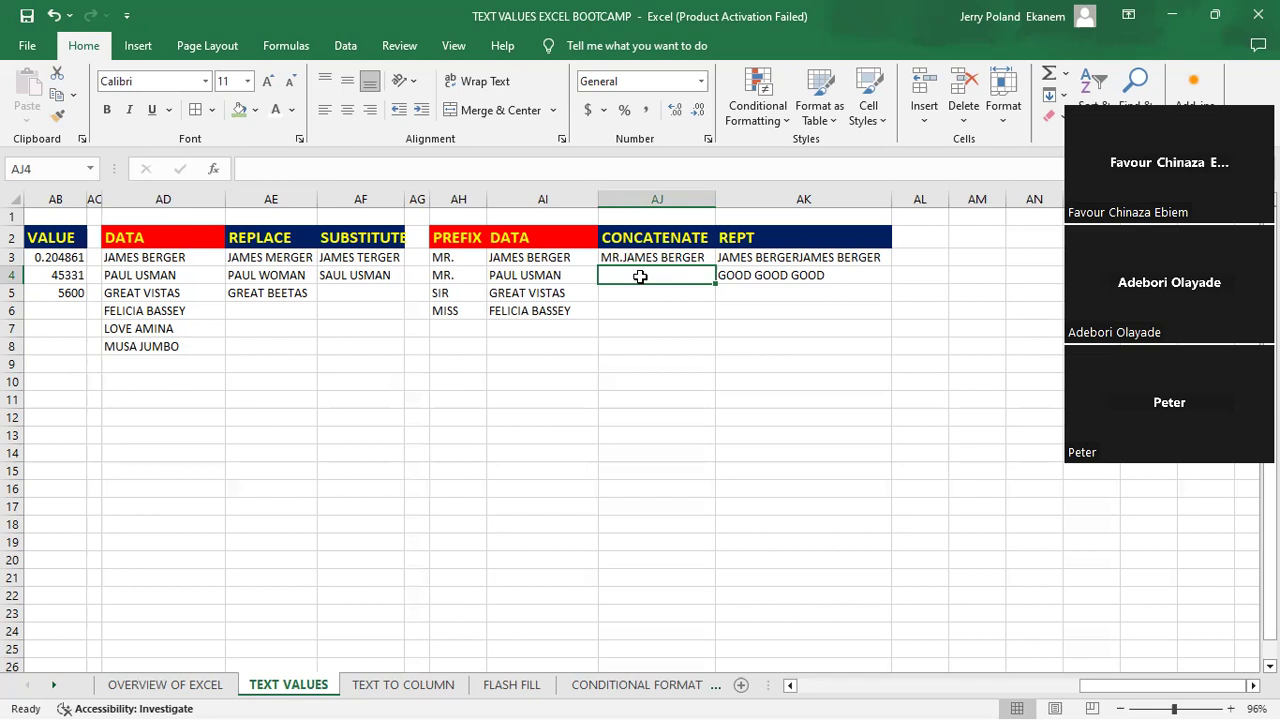
text(=)
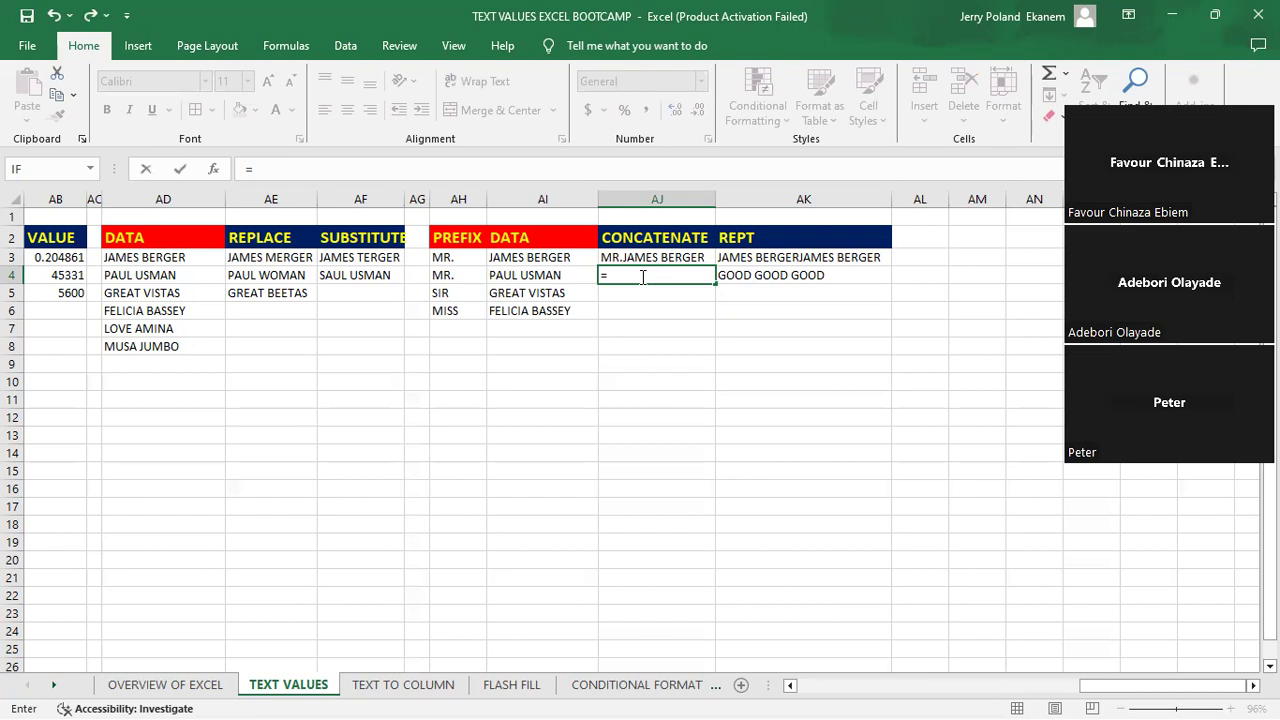
text(CON)
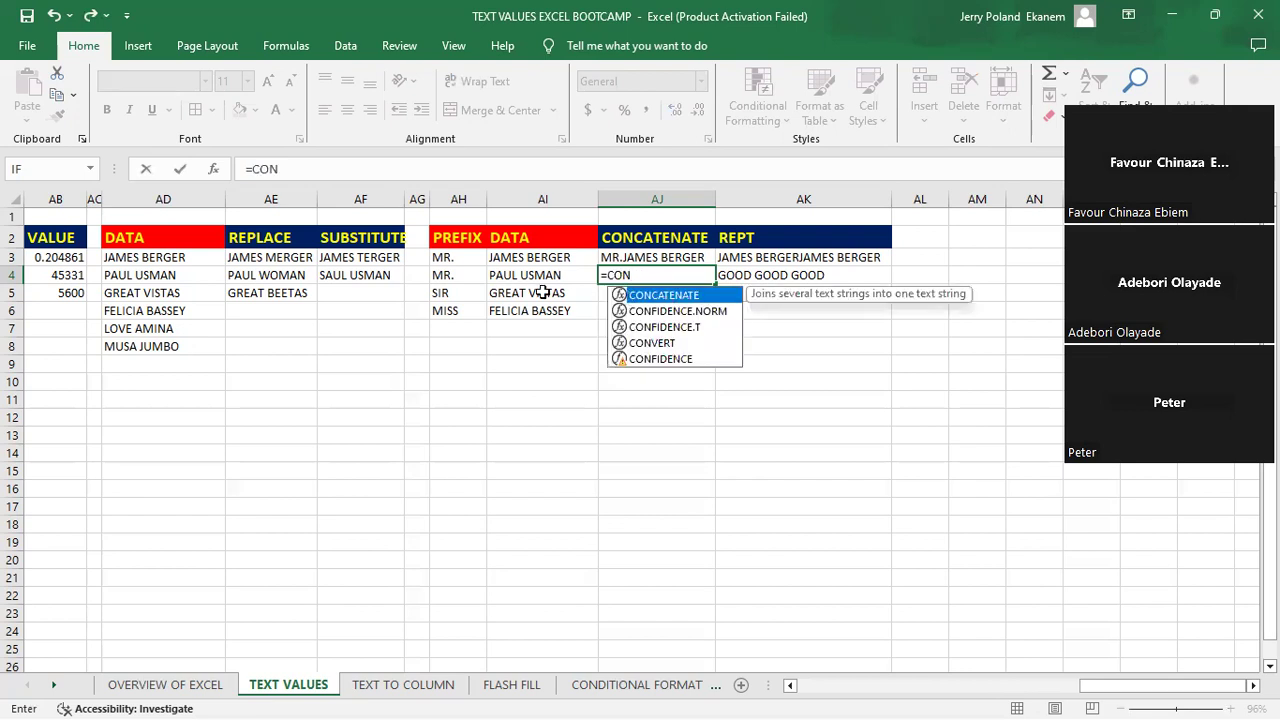
key(Tab)
click(448, 276)
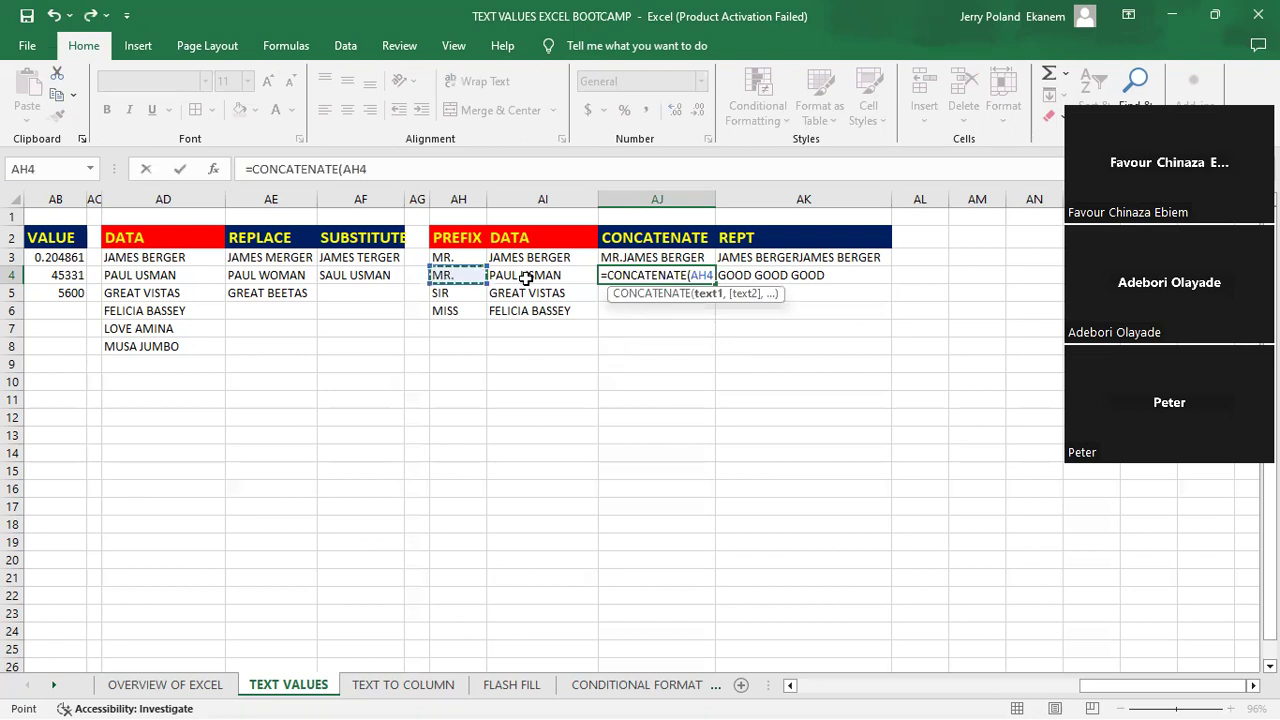
text(,)
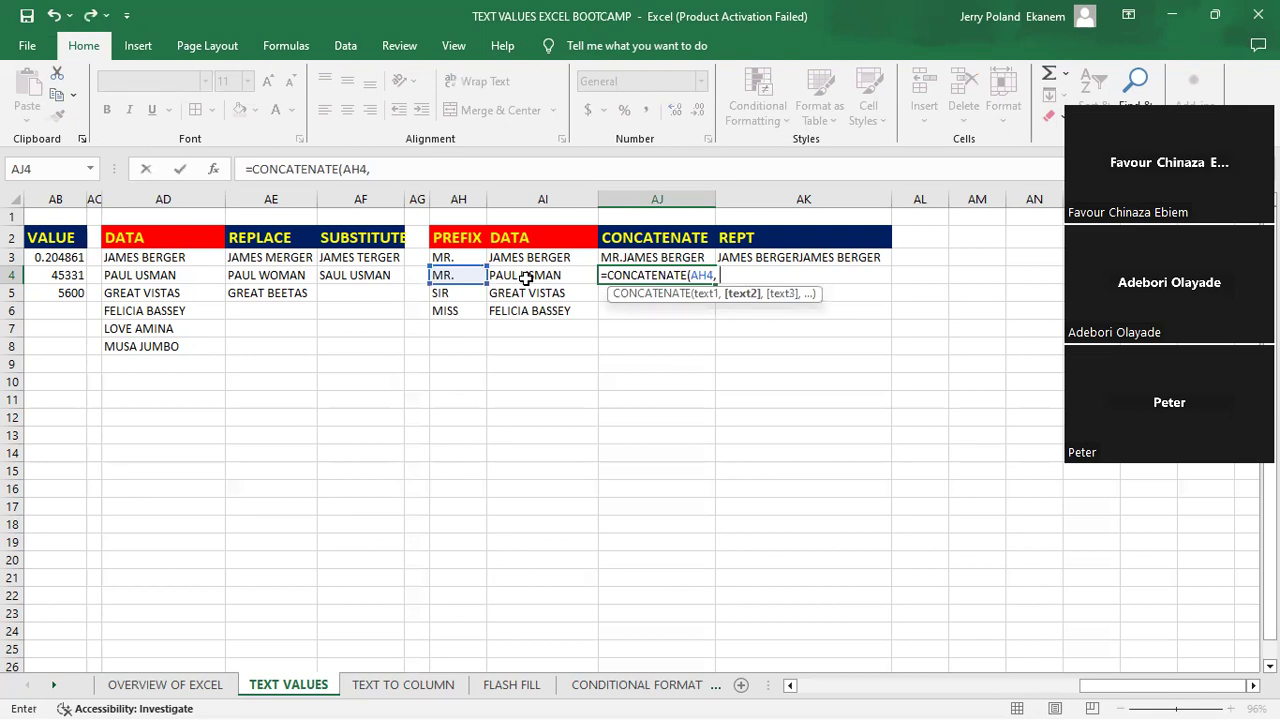
text(" ",)
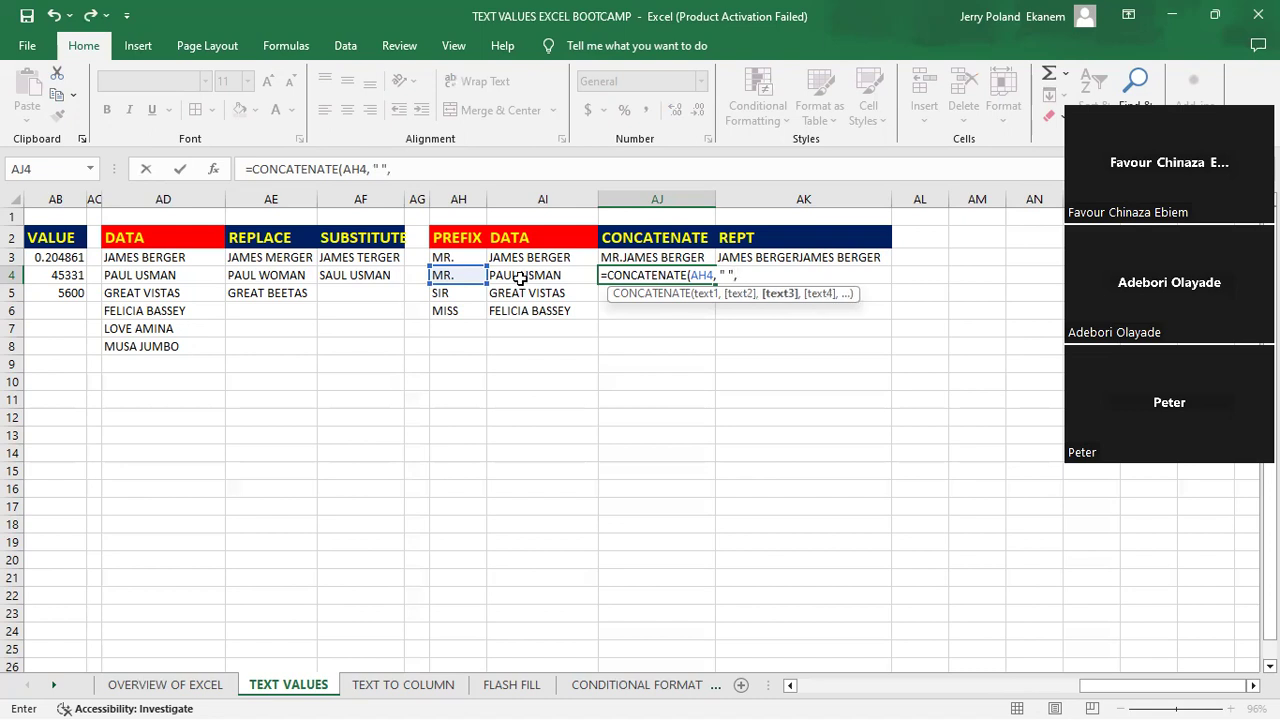
click(518, 273)
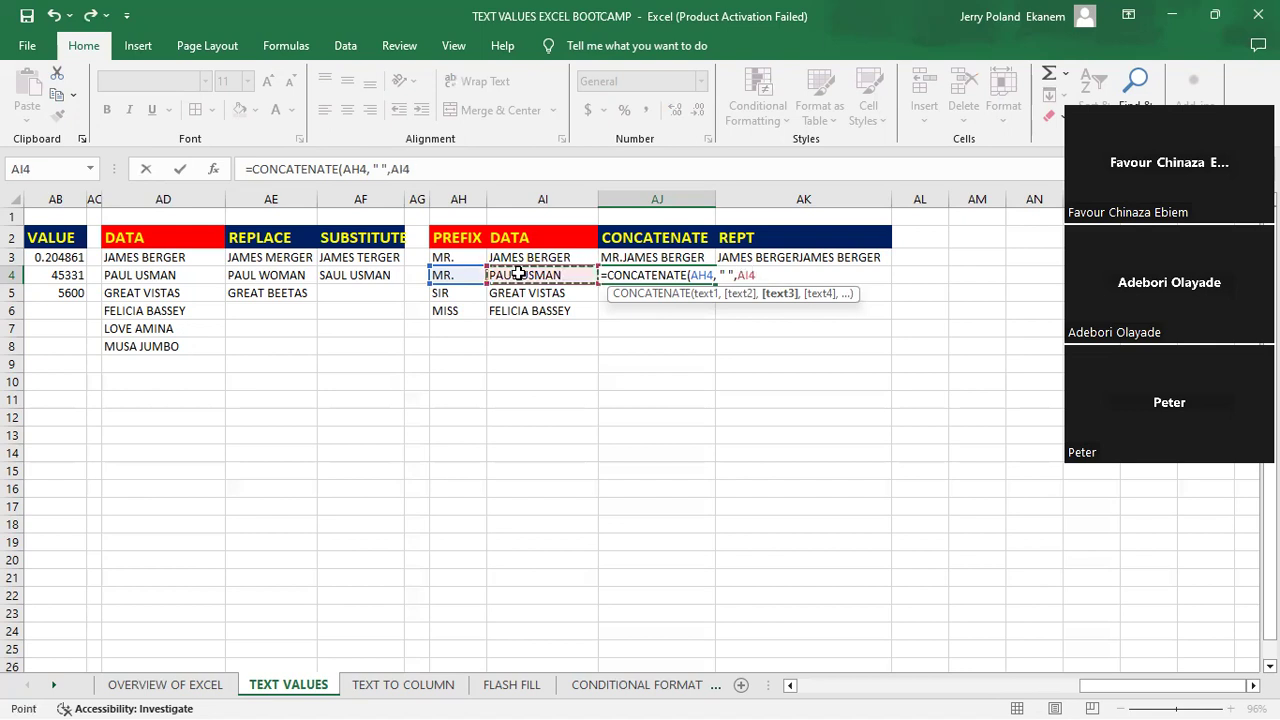
key(Return)
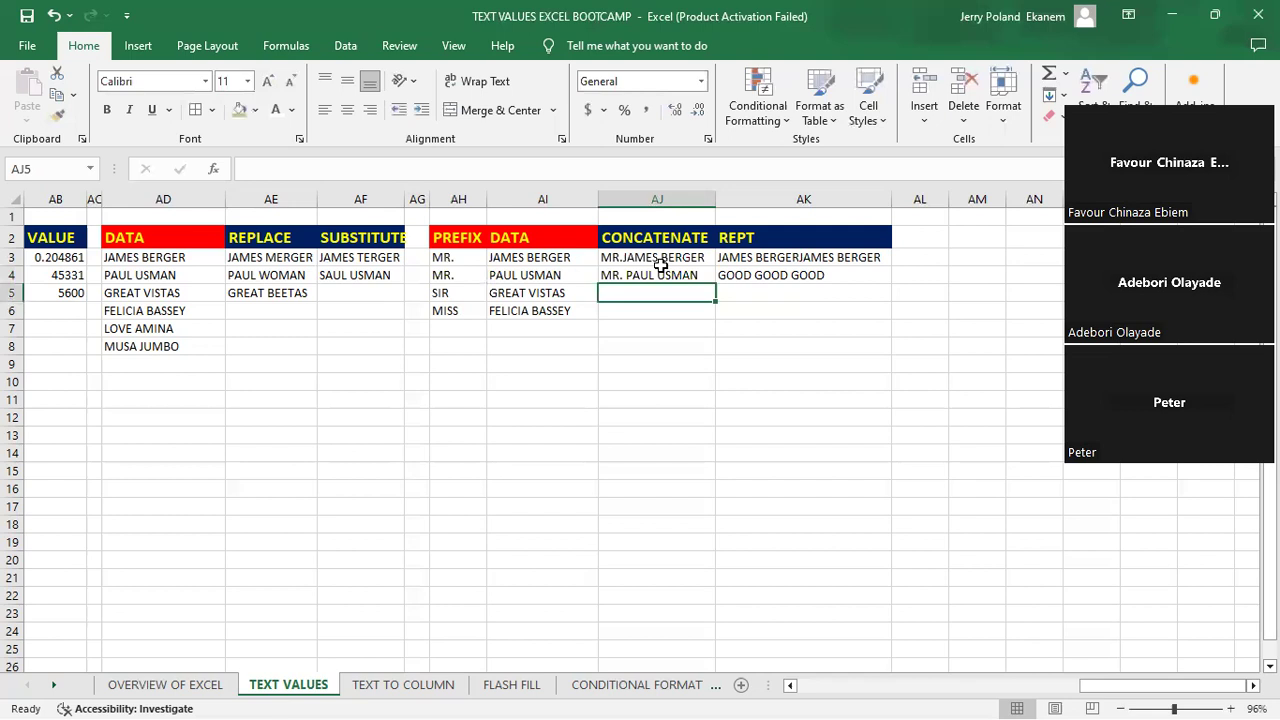
- Compare the CONCATENATE formulas in cells AJ3 and AJ4, without and with the space argument
click(616, 276)
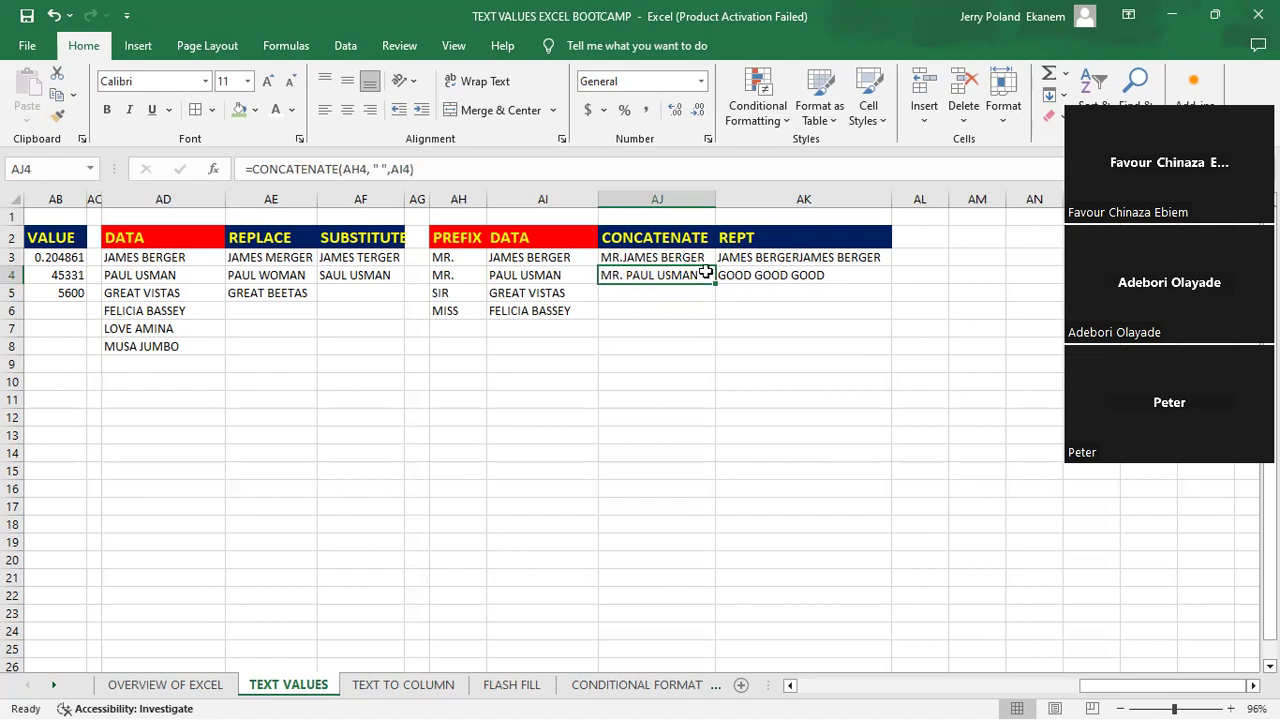
click(650, 257)
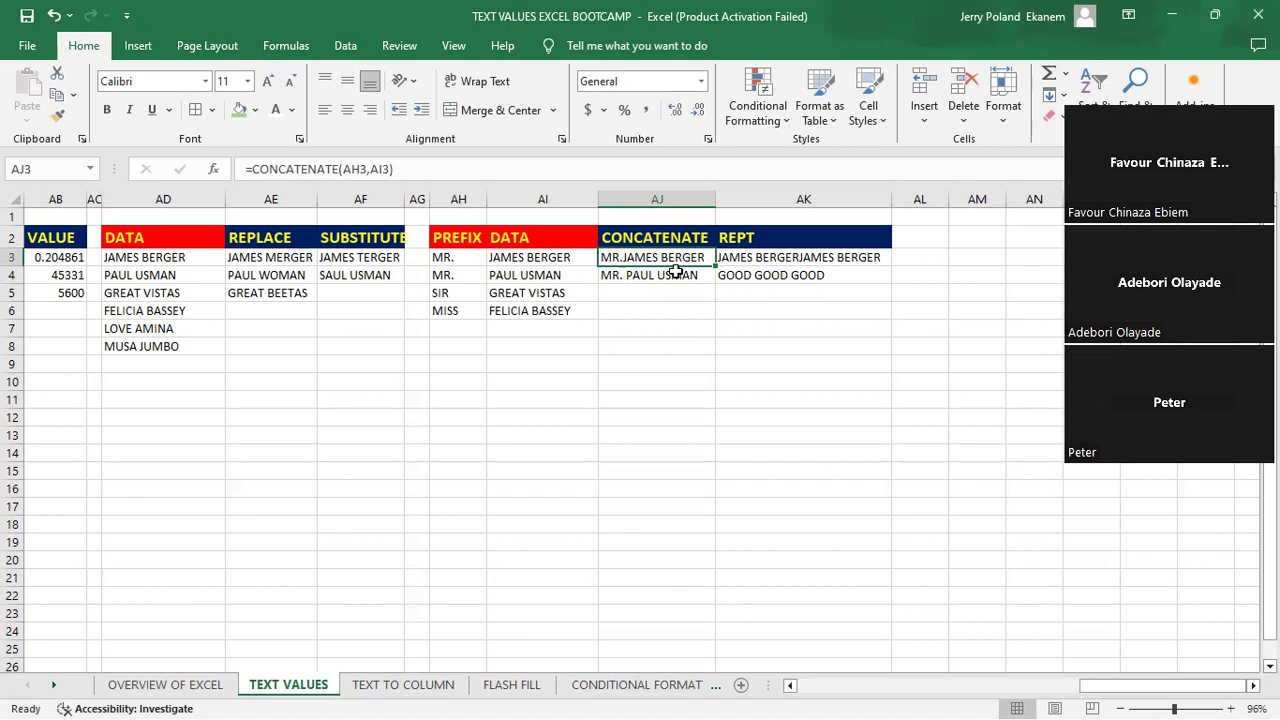
click(663, 274)
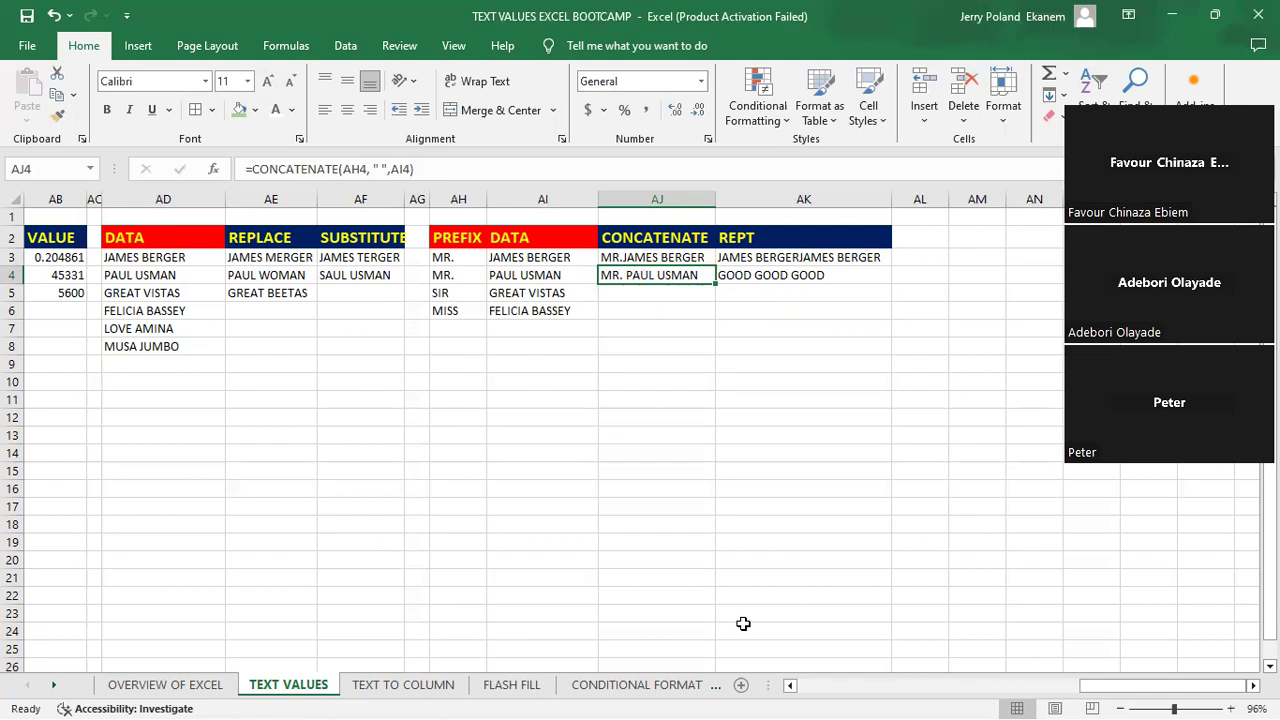
key(alt+Tab)
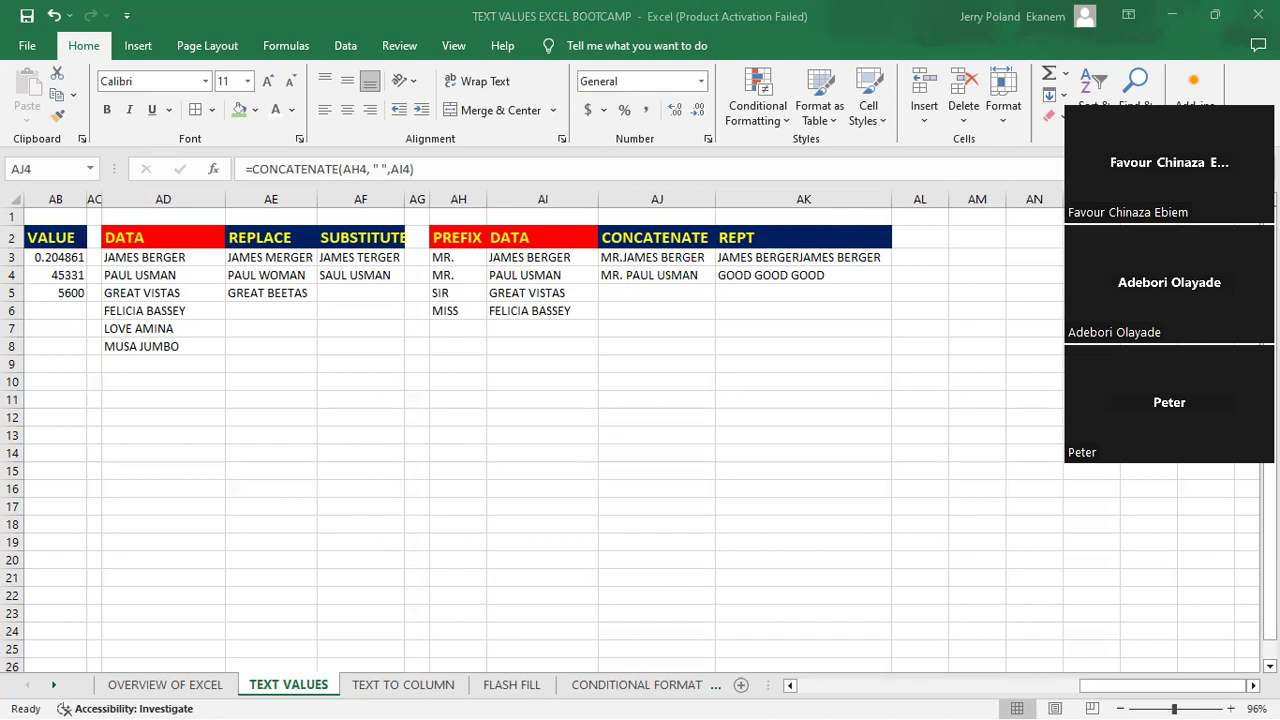
click(848, 575)
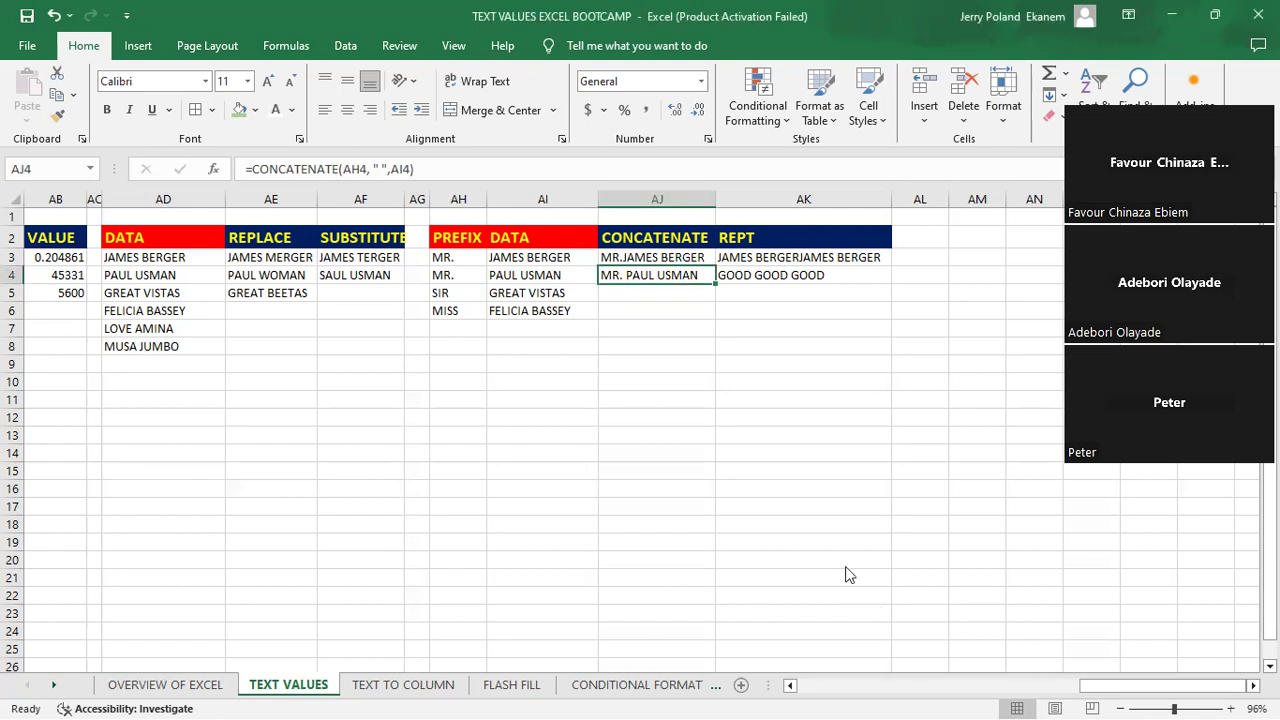
- Enter =CONCATENATE(AH5,AI5) in cell AJ5 to join the row 5 prefix and data text, and check the entry
click(638, 295)
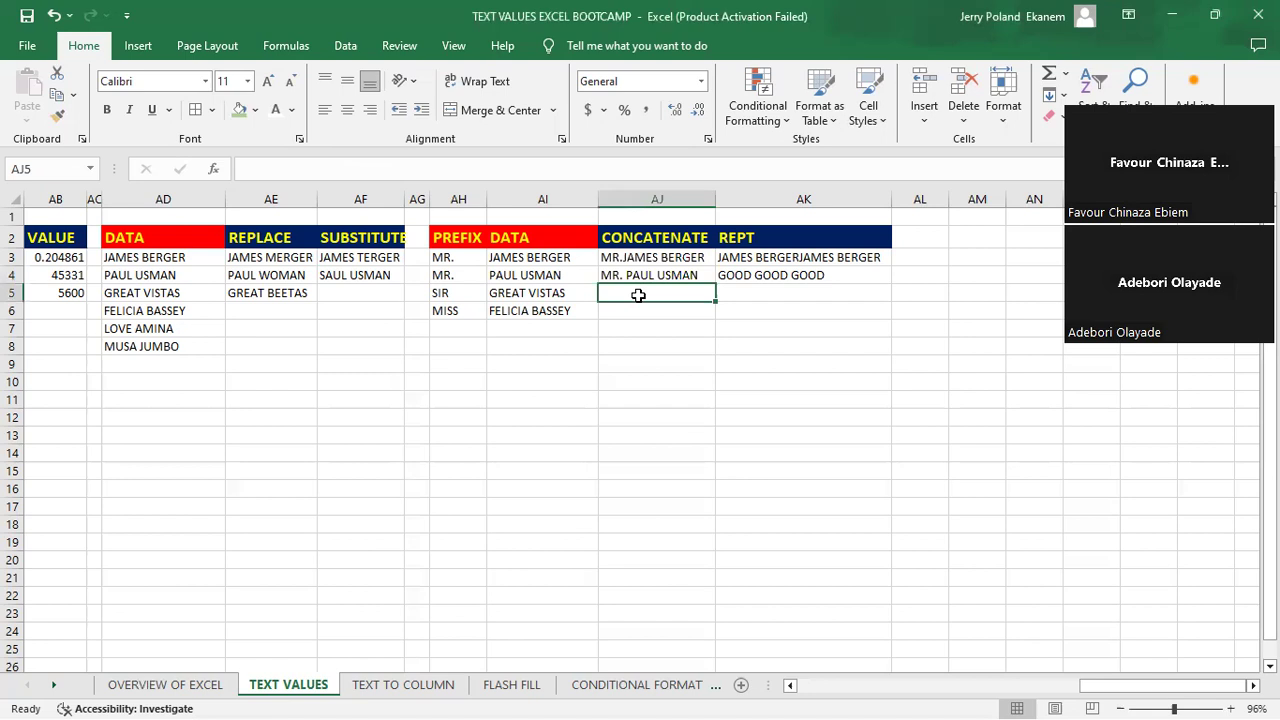
text(=)
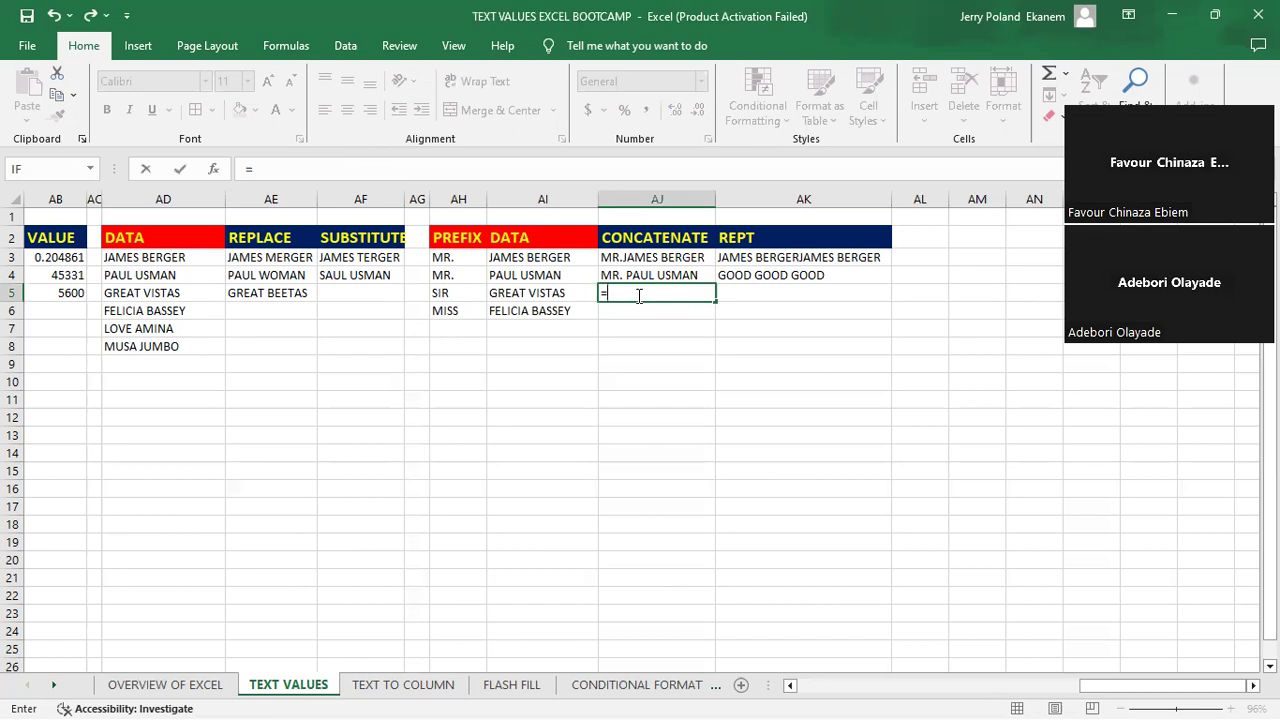
text(con)
double_click(669, 317)
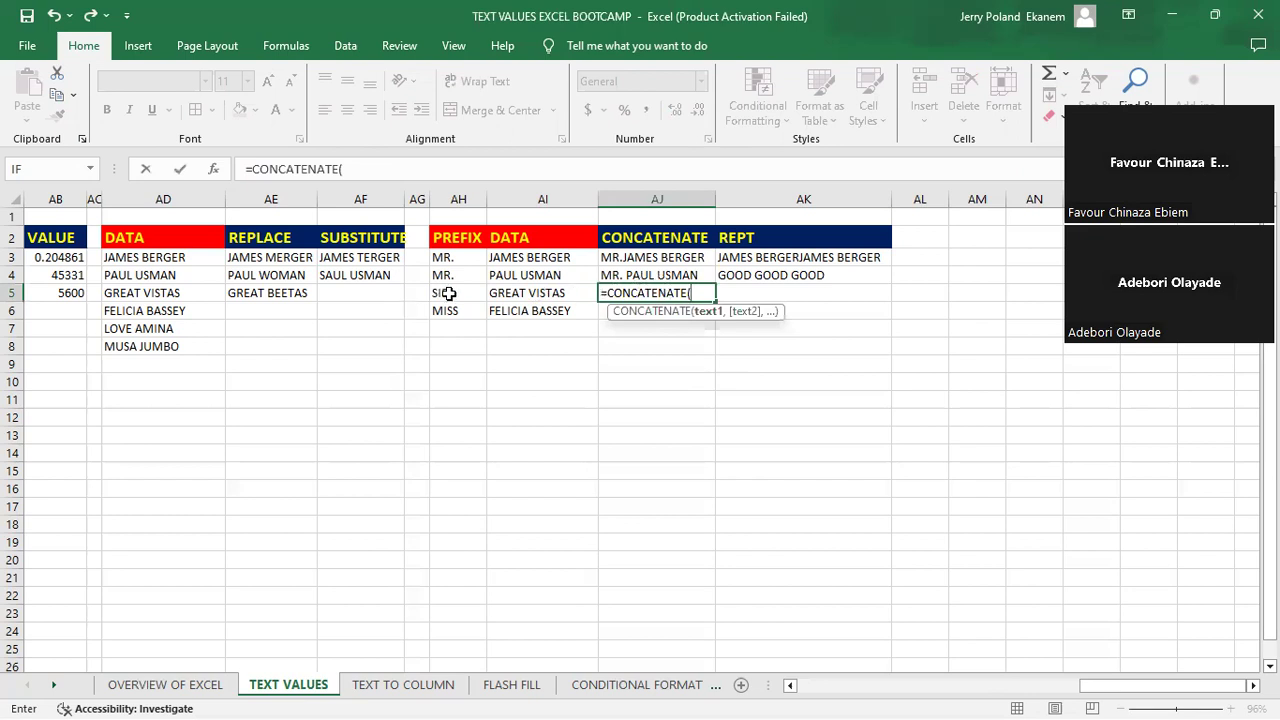
click(446, 292)
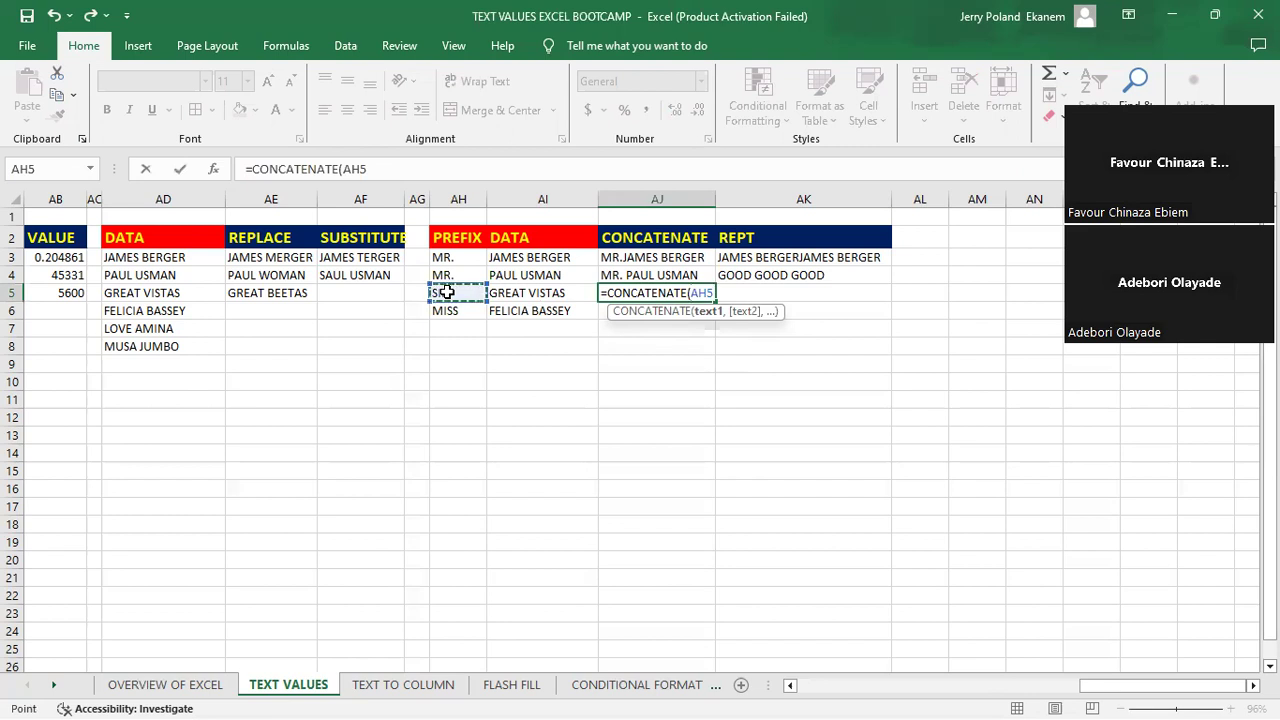
text(,)
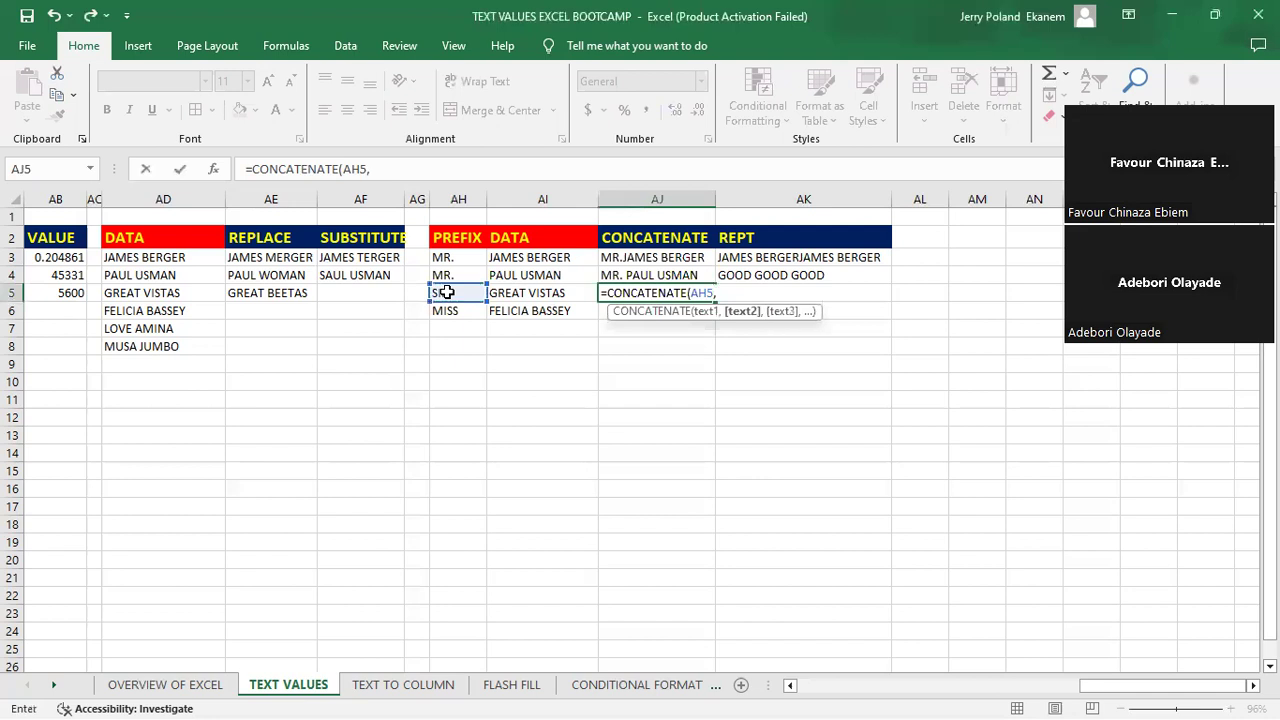
click(527, 293)
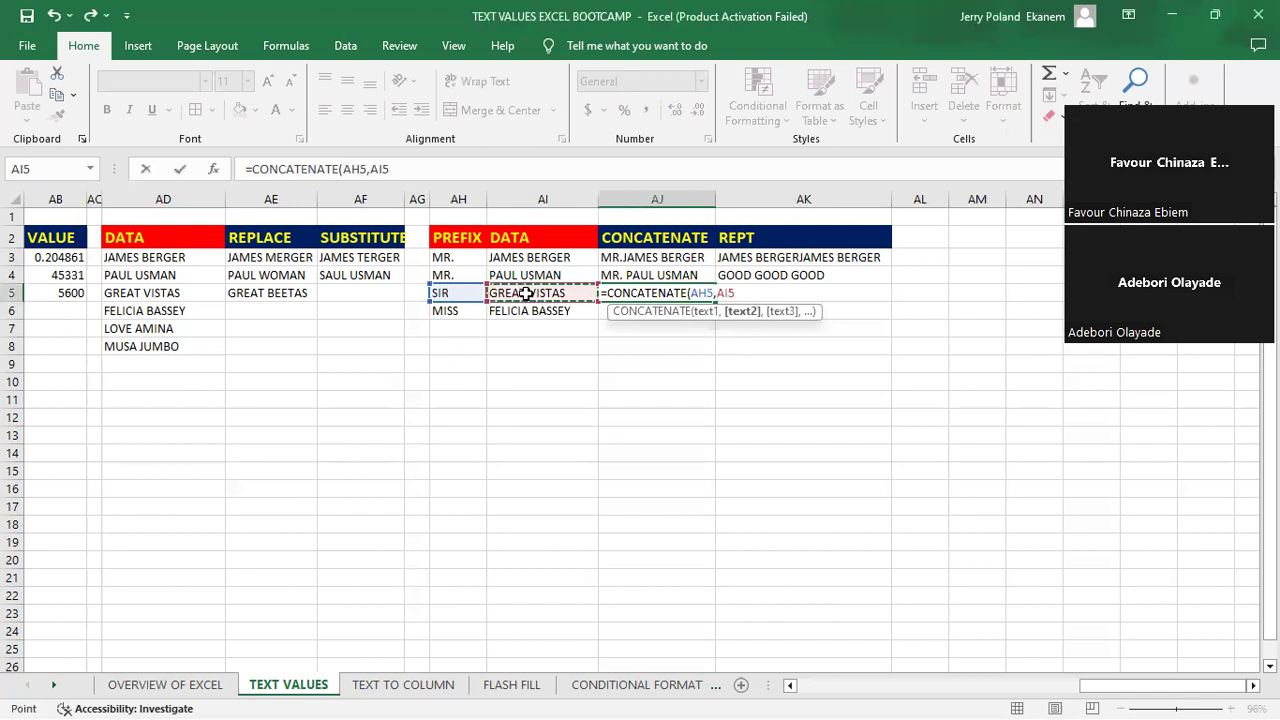
key(Return)
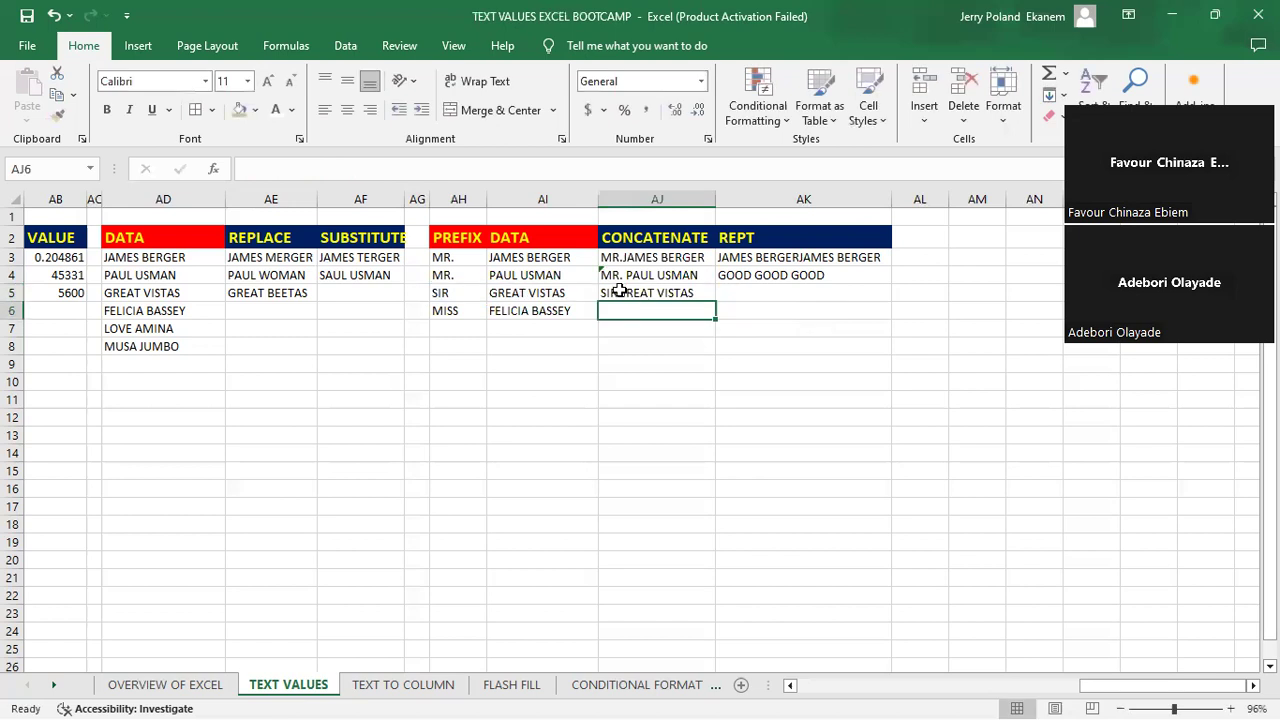
click(620, 291)
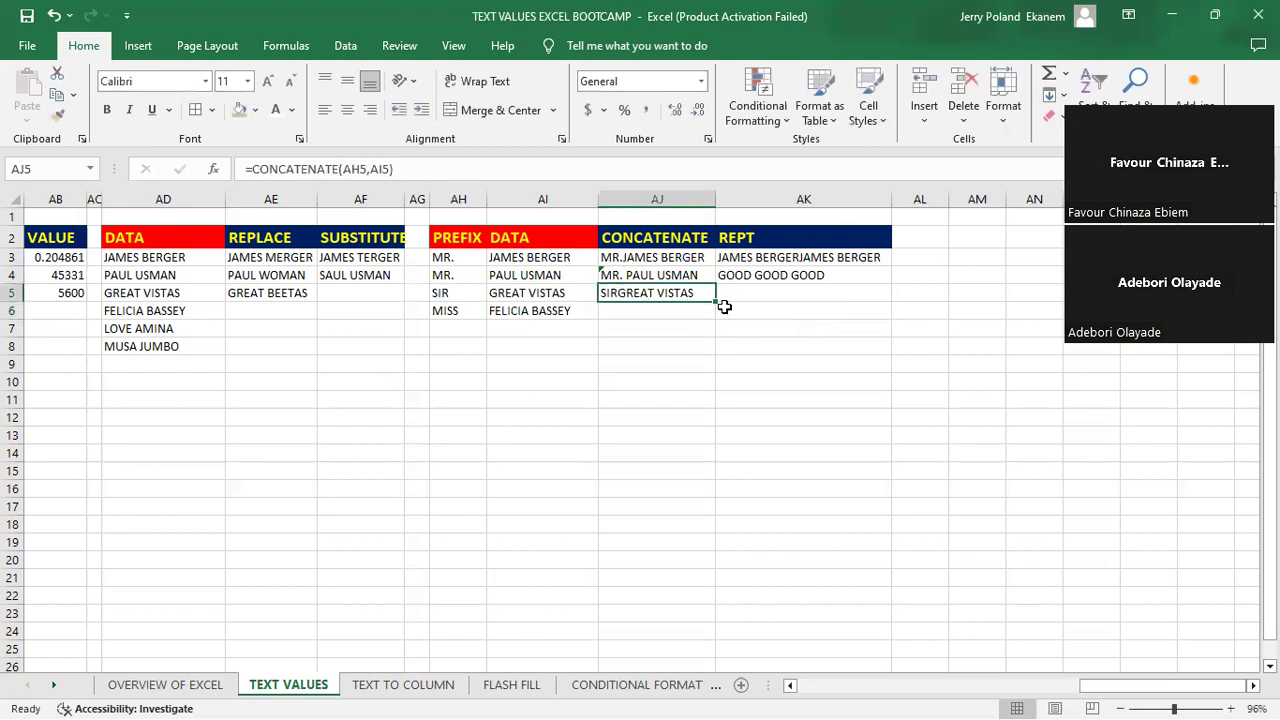
- Rework the formula in cell AJ5 to =CONCATENATE(AH5," ",AI5) so a space separates the prefix and data text
double_click(658, 292)
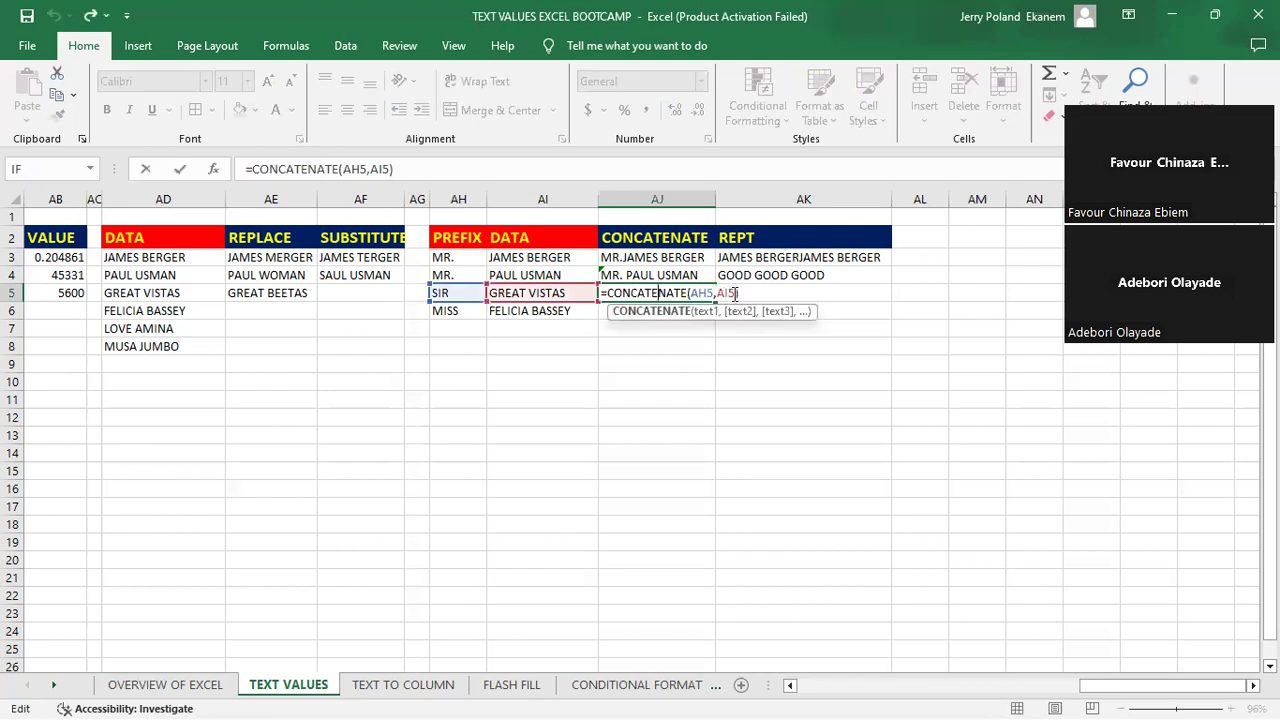
key(BackSpace)
key(BackSpace)
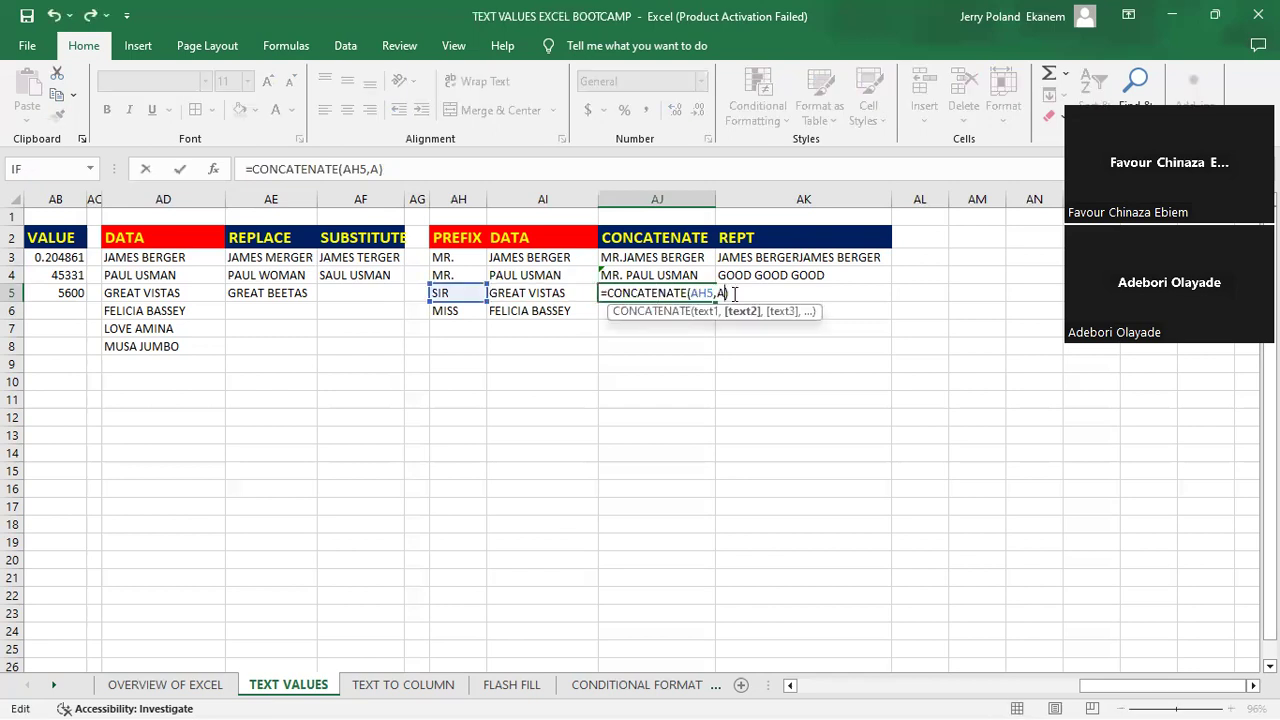
key(BackSpace)
key(BackSpace)
key(BackSpace)
key(BackSpace)
key(BackSpace)
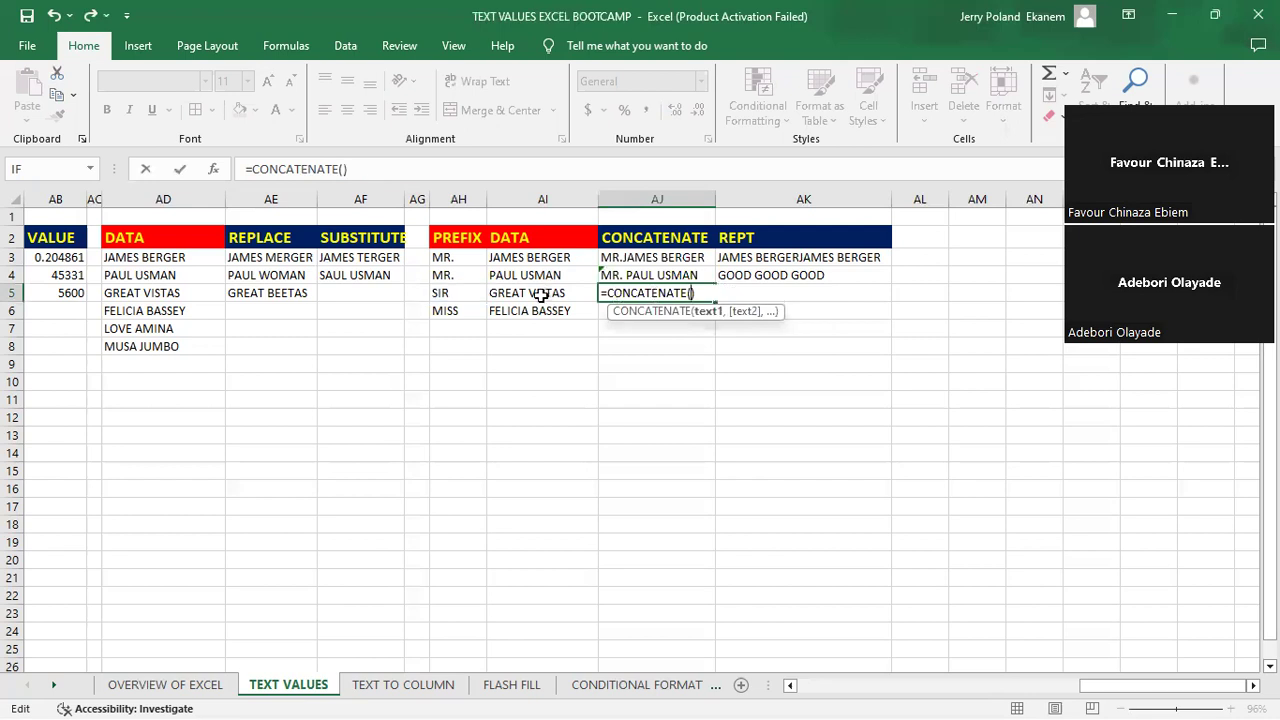
click(441, 291)
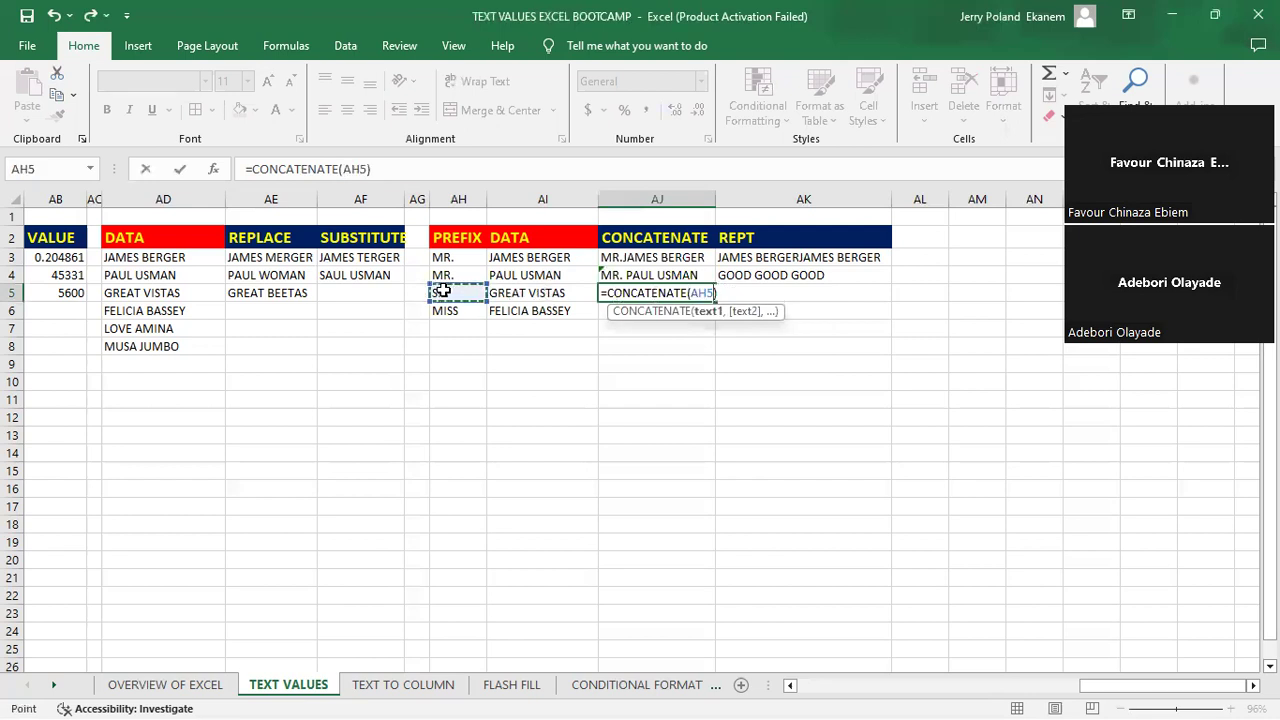
text(,)
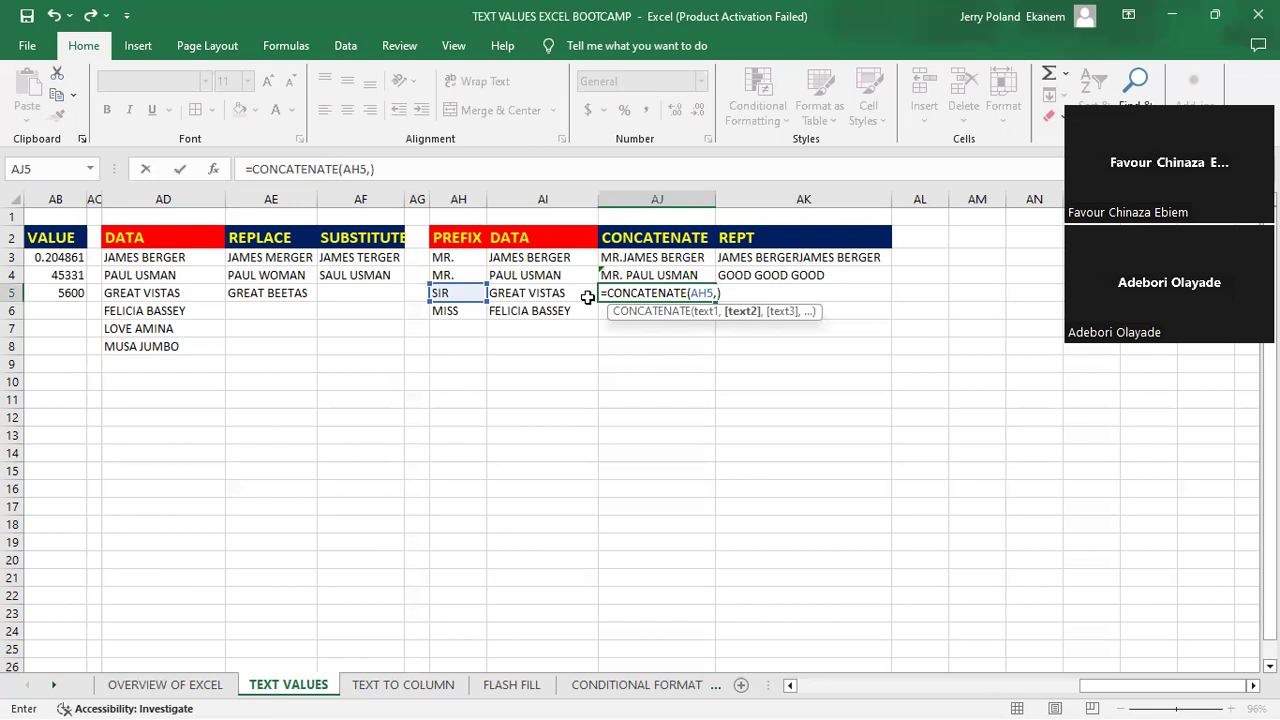
text(" ",)
click(537, 294)
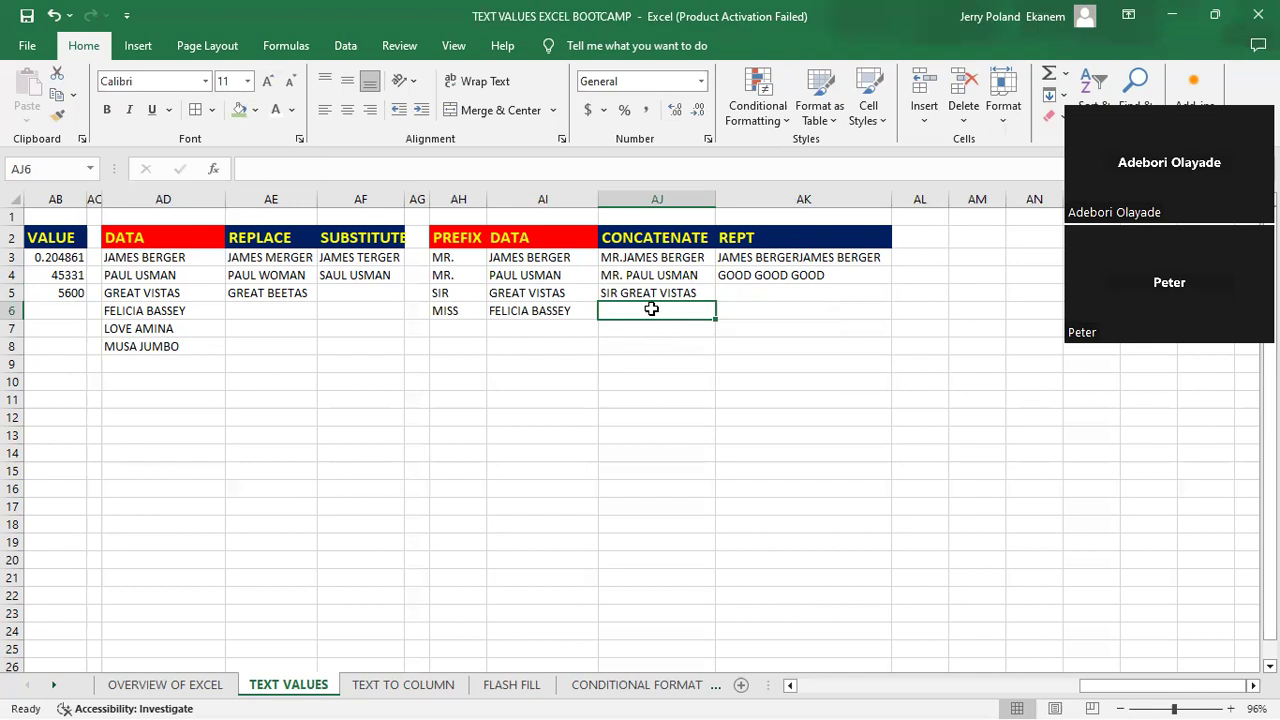
- Enter =CONCATENATE(AH6,"-",AI6) in cell AJ6 to join the prefix and data text with a hyphen, and review the formula
text(=)
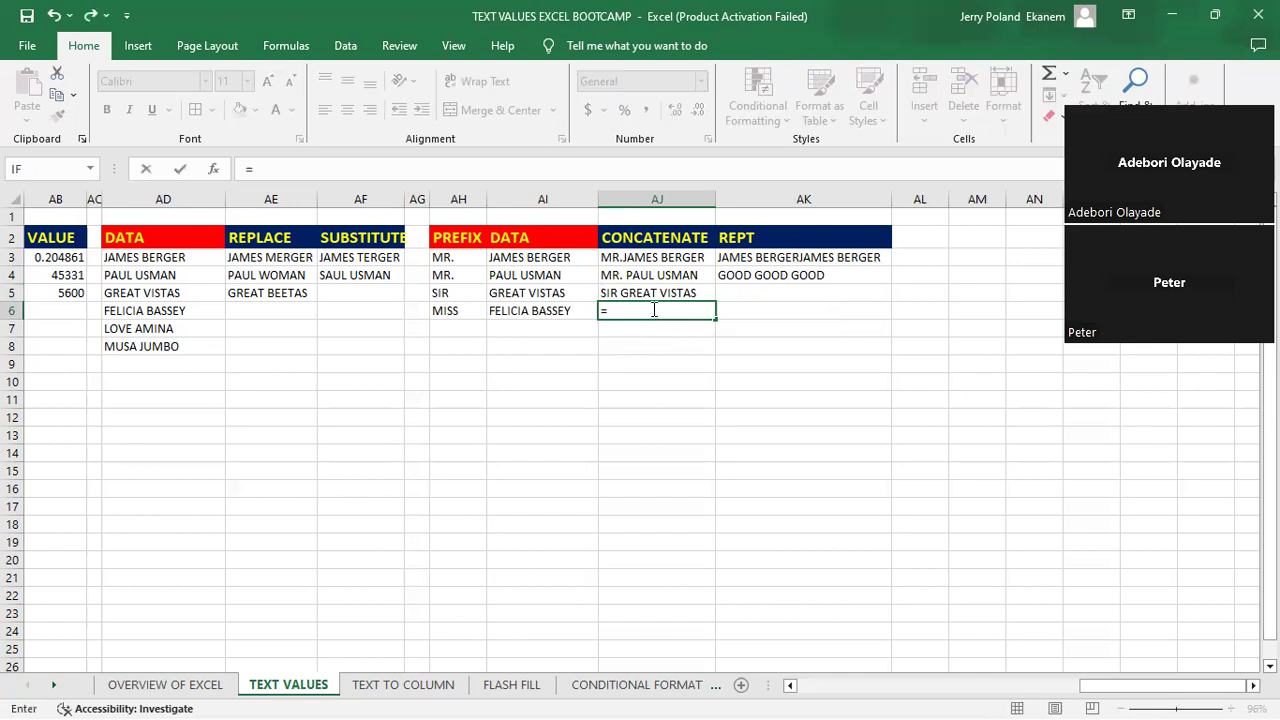
text(conc)
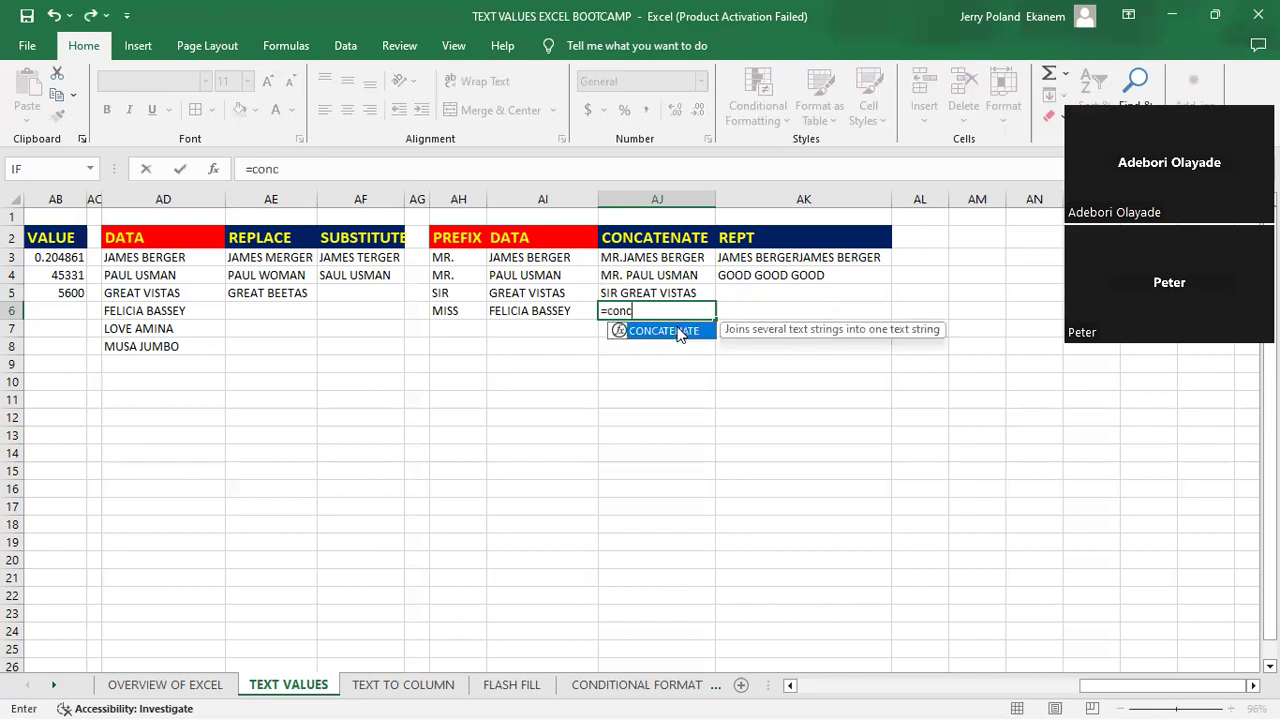
key(Tab)
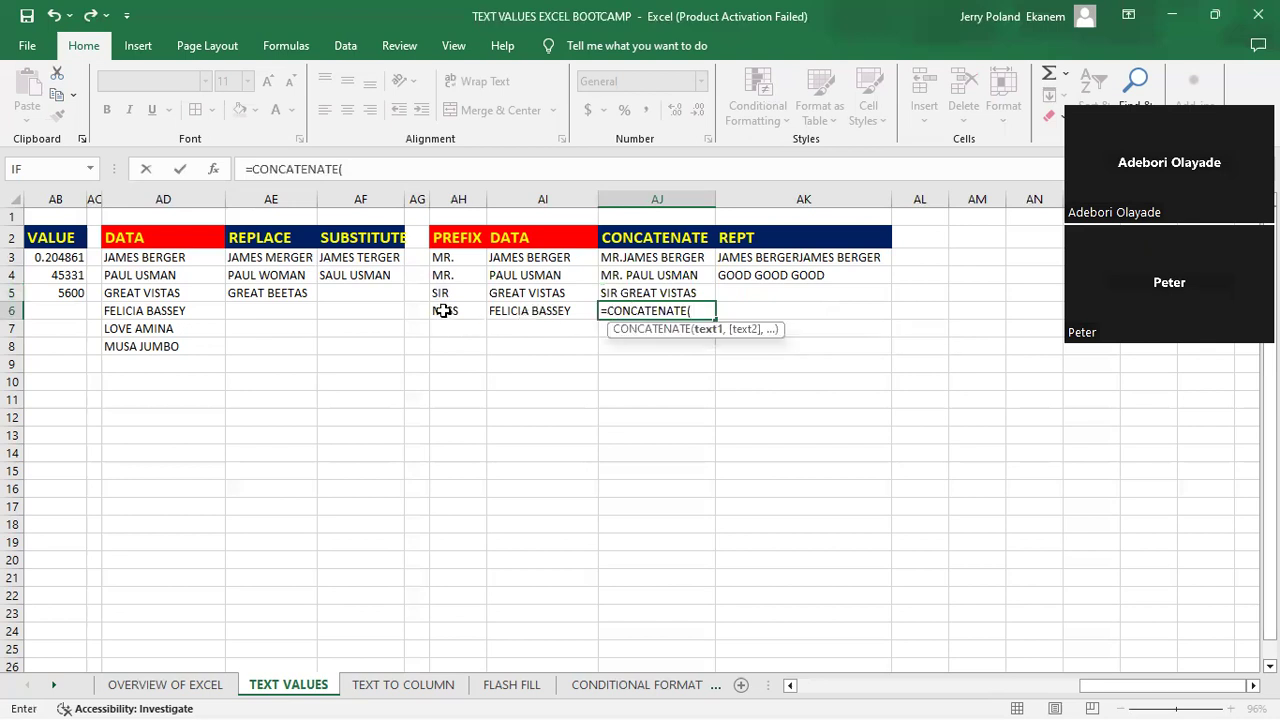
click(443, 311)
text(,)
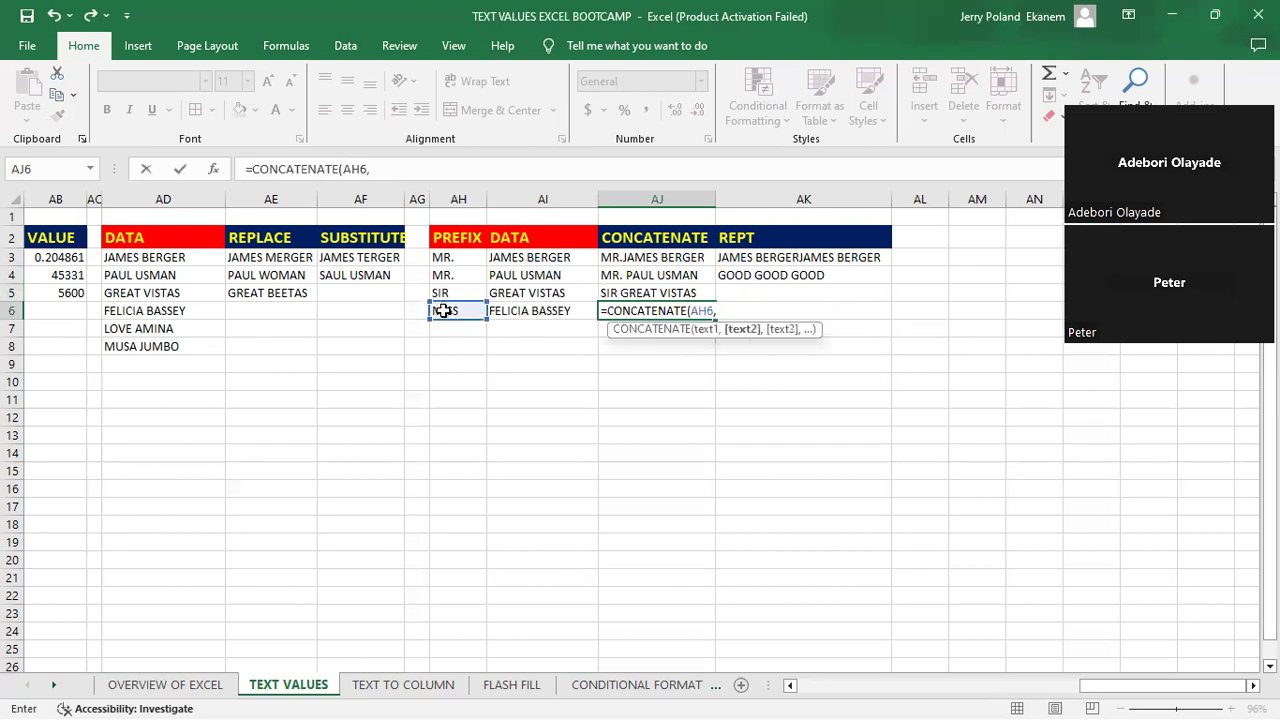
text(" ",)
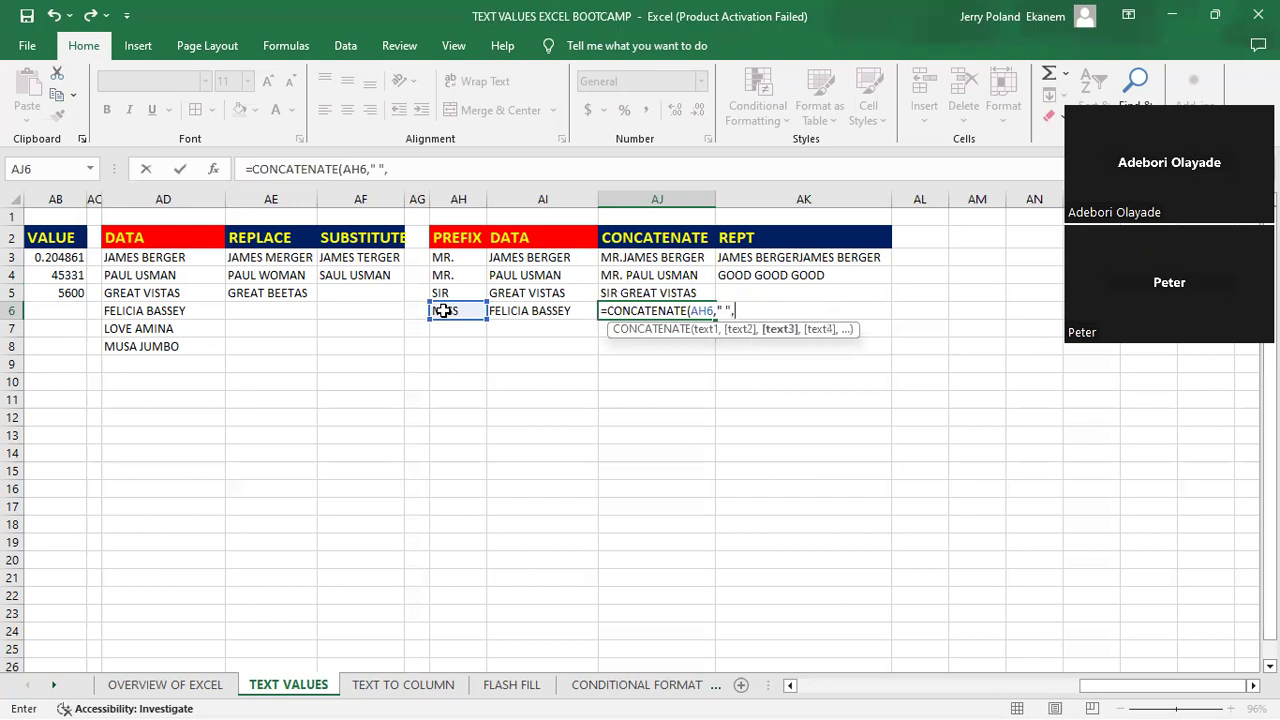
click(726, 311)
text(-)
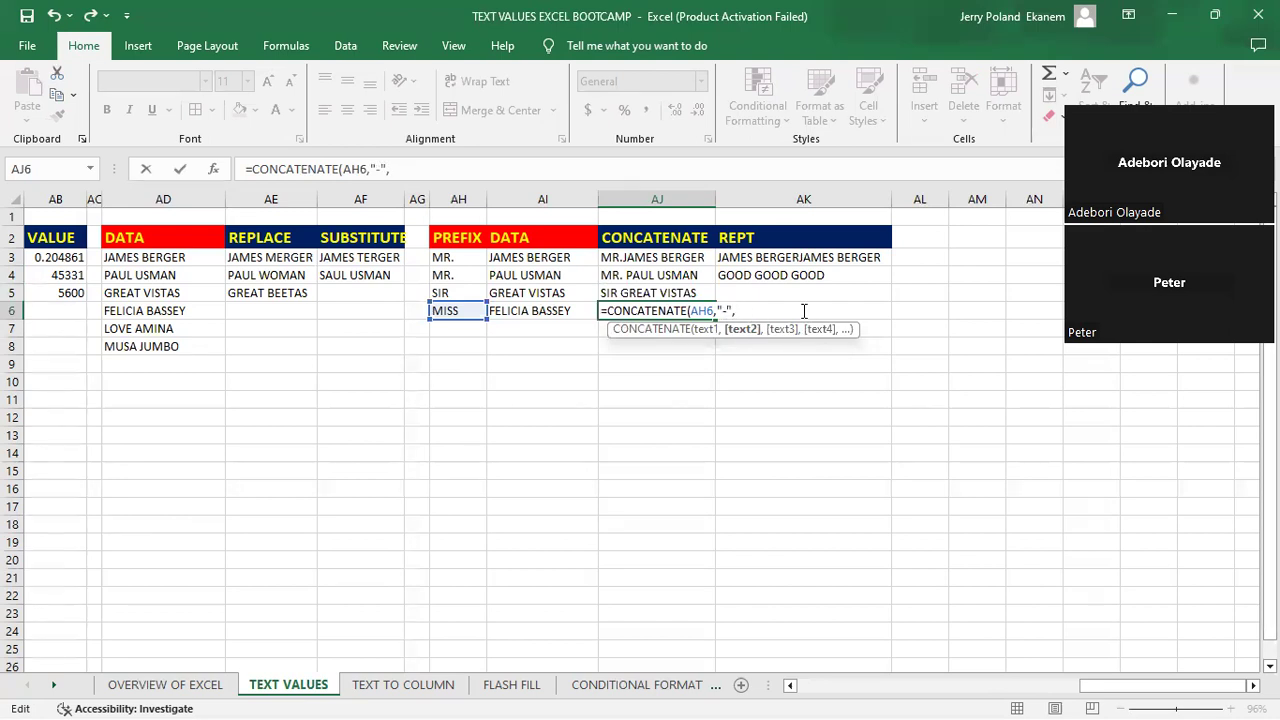
click(548, 313)
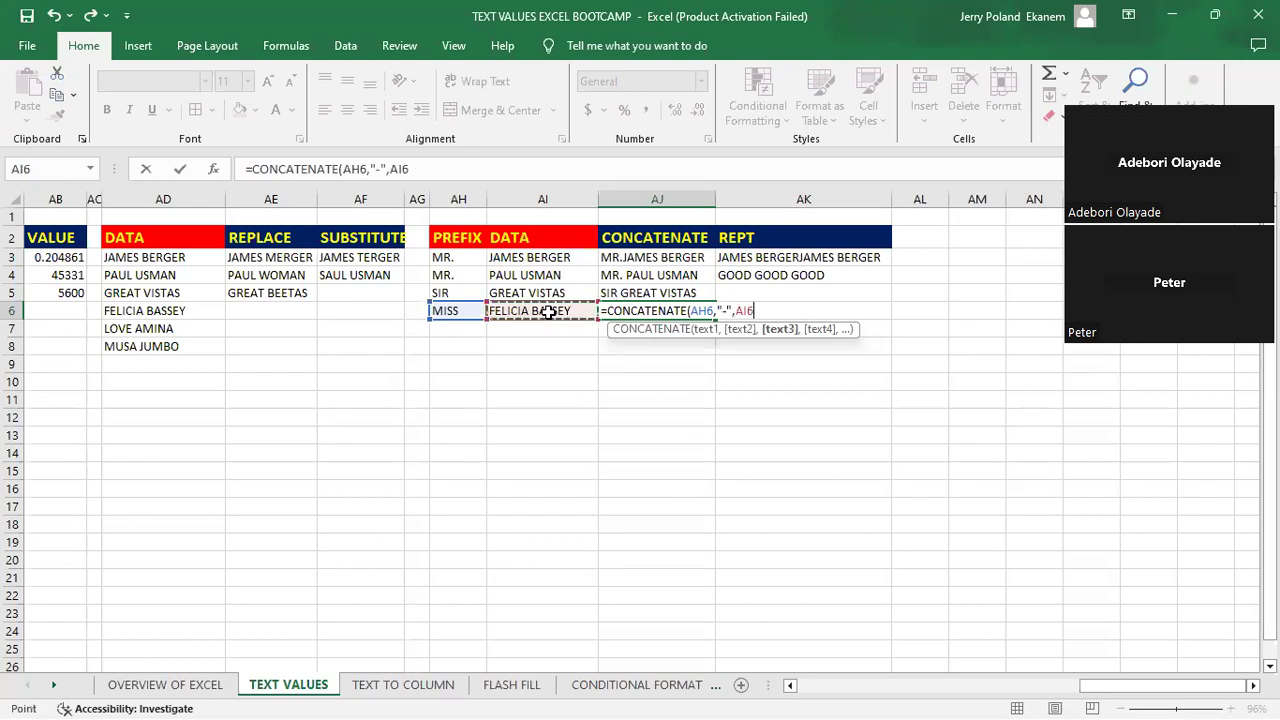
key(Return)
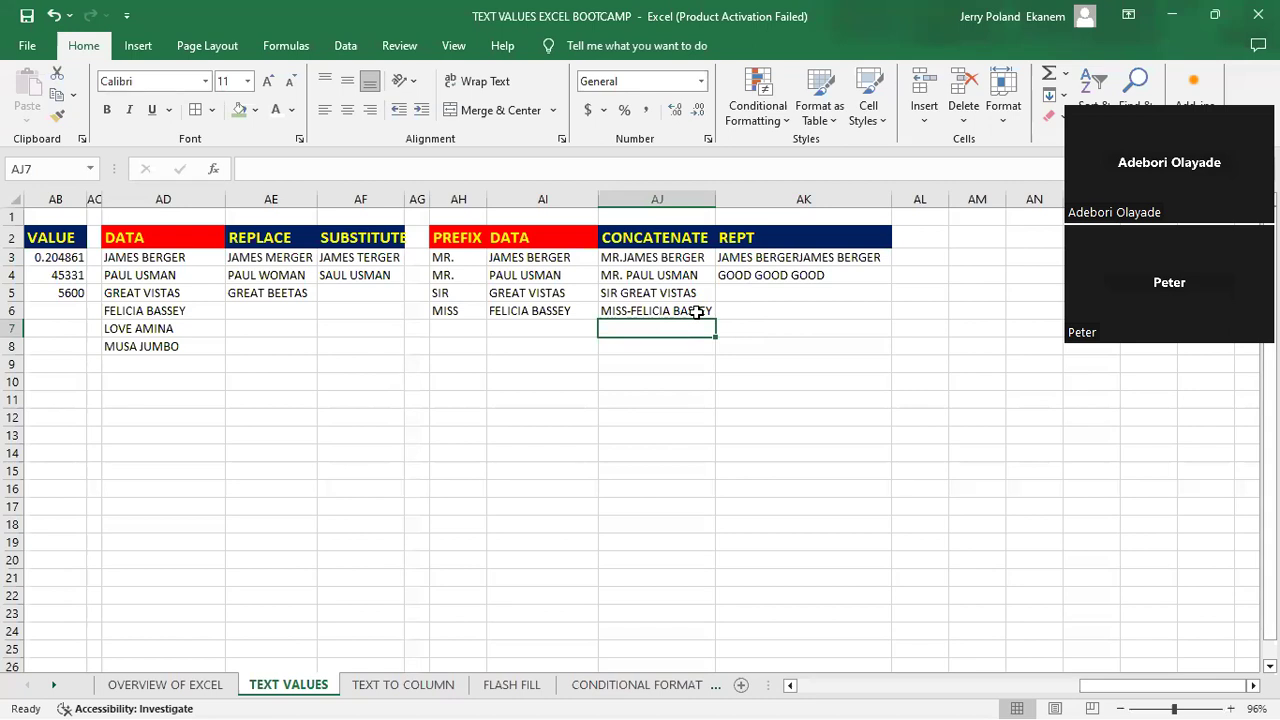
double_click(631, 309)
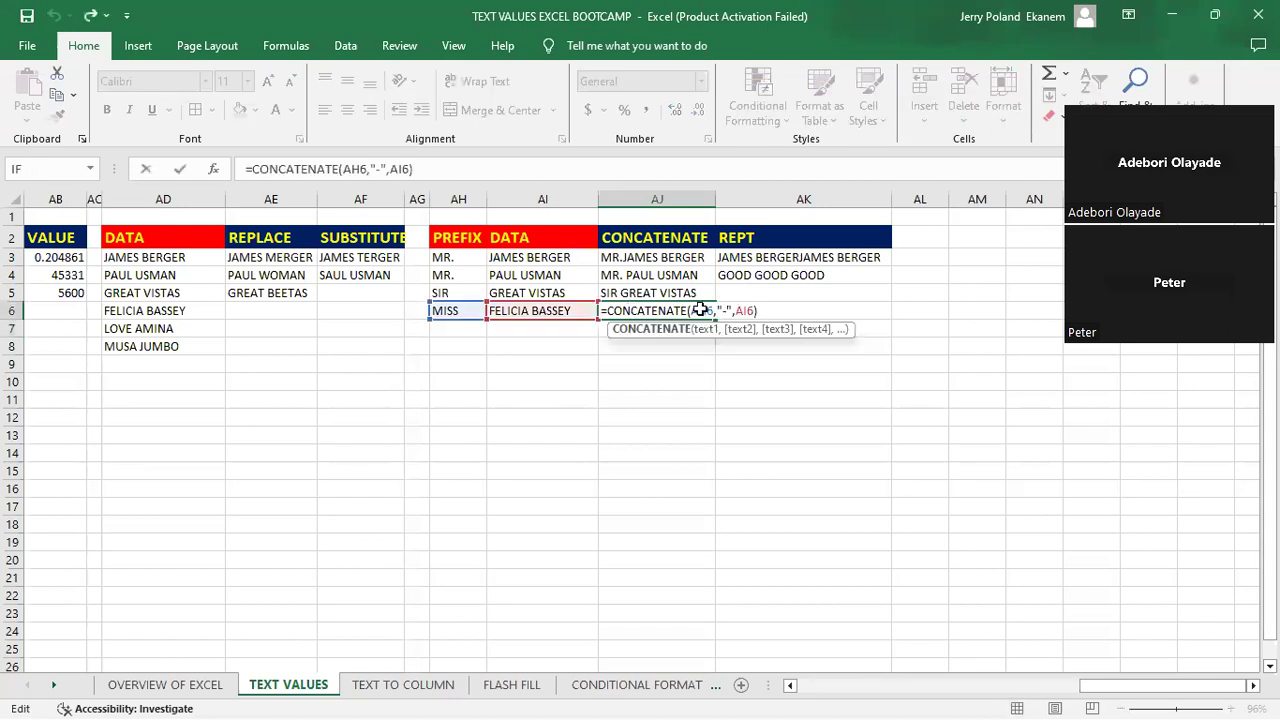
key(Return)
- Clear the existing REPT formulas from cells AK3 and AK4
click(771, 310)
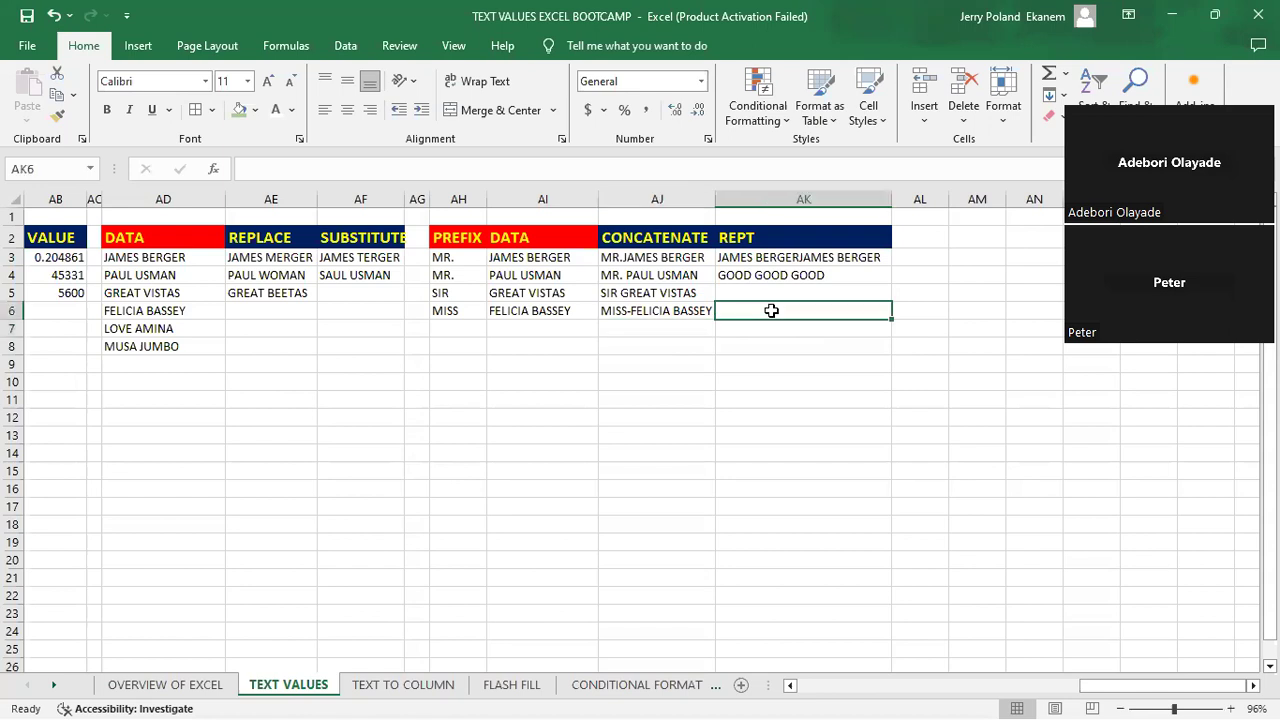
click(759, 257)
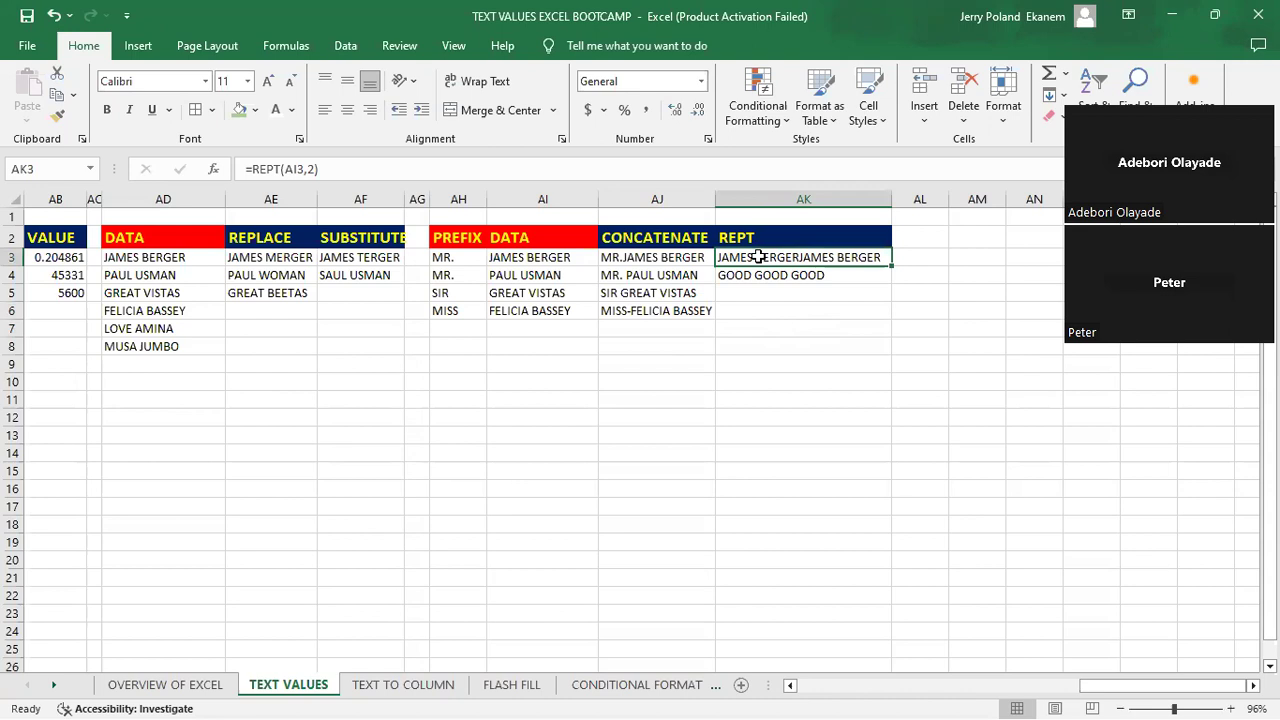
key(BackSpace)
key(Return)
key(F2)
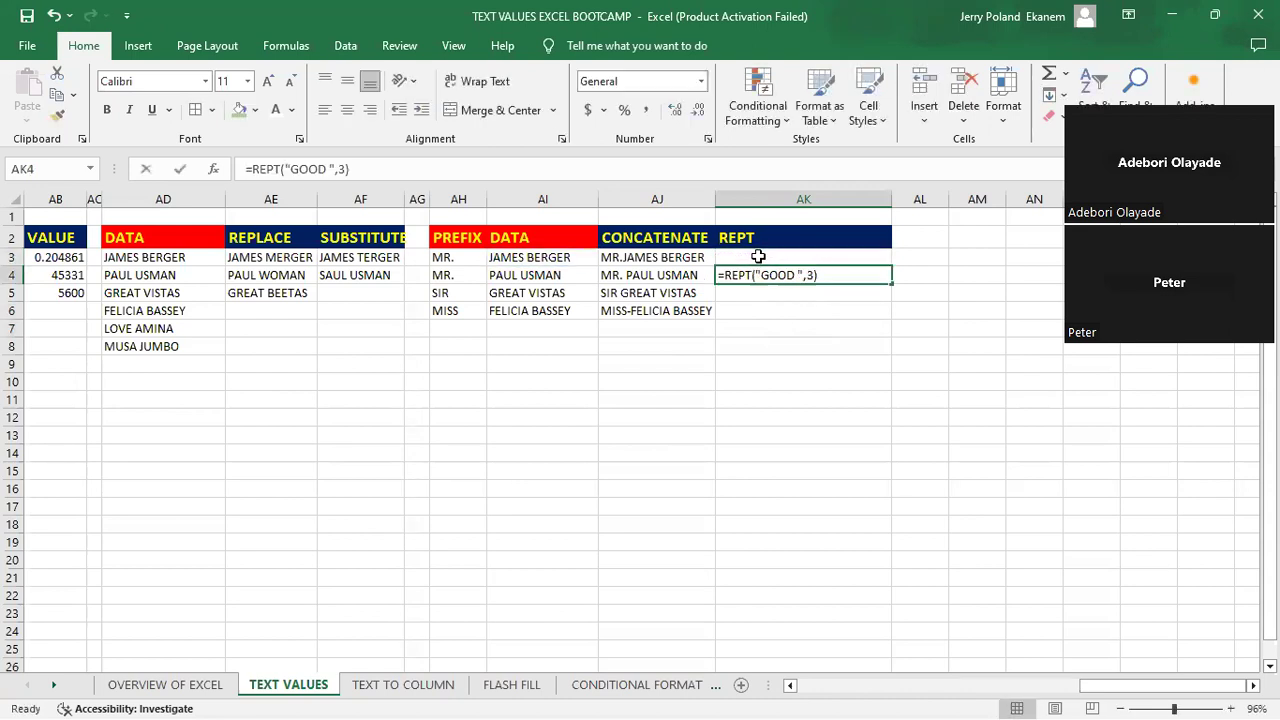
key(BackSpace)
key(Return)
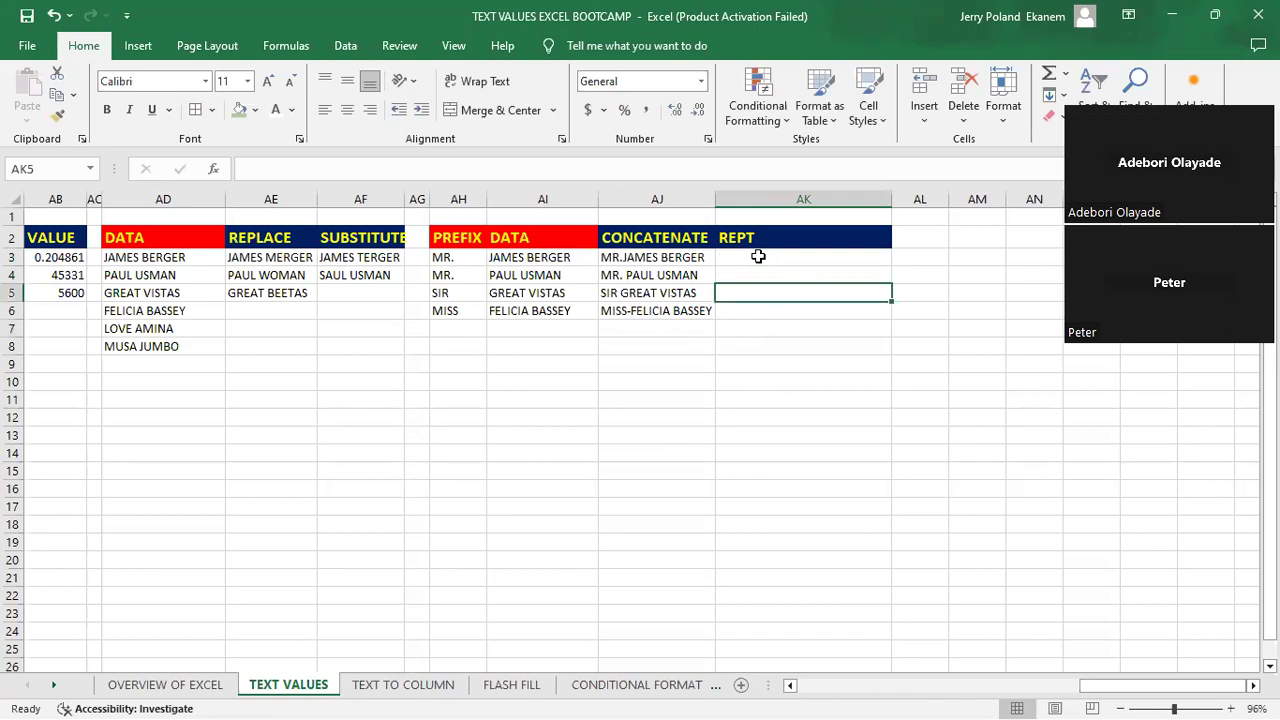
- Enter =REPT(AI3,2) in cell AK3 to repeat the row 3 data text twice
click(786, 260)
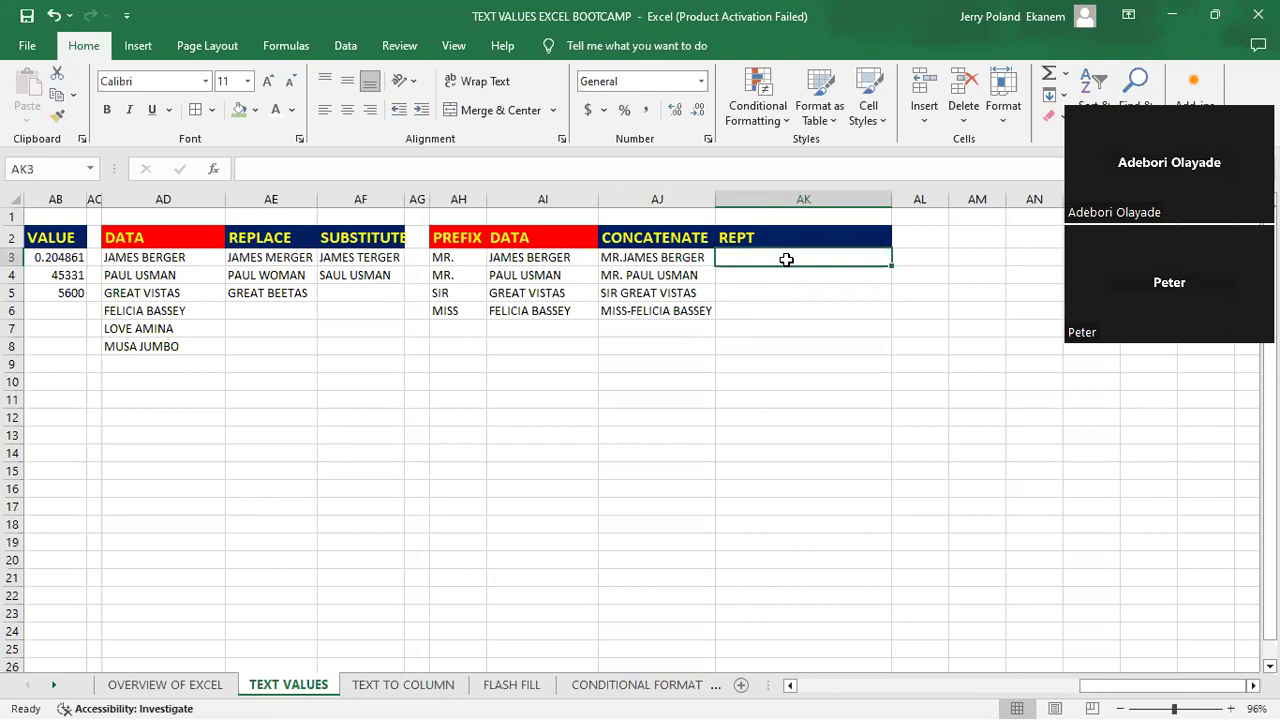
text(=)
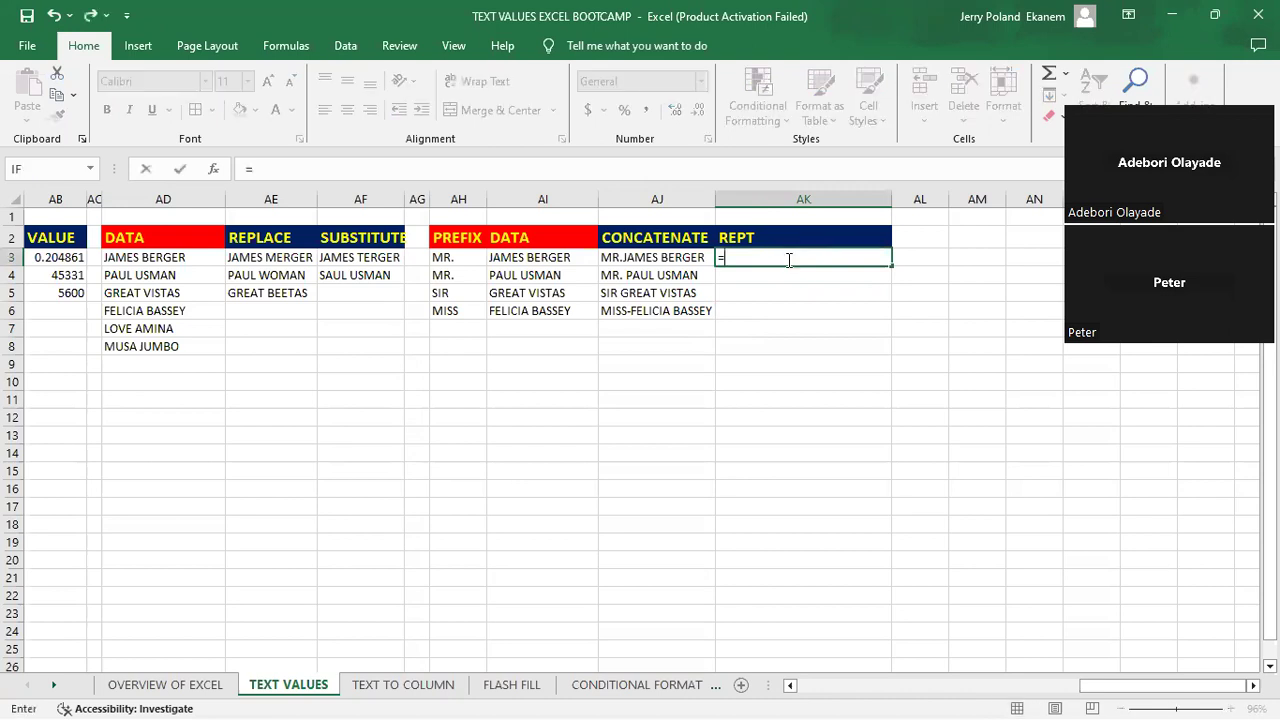
text(rep)
click(777, 290)
double_click(777, 290)
click(537, 259)
text(,)
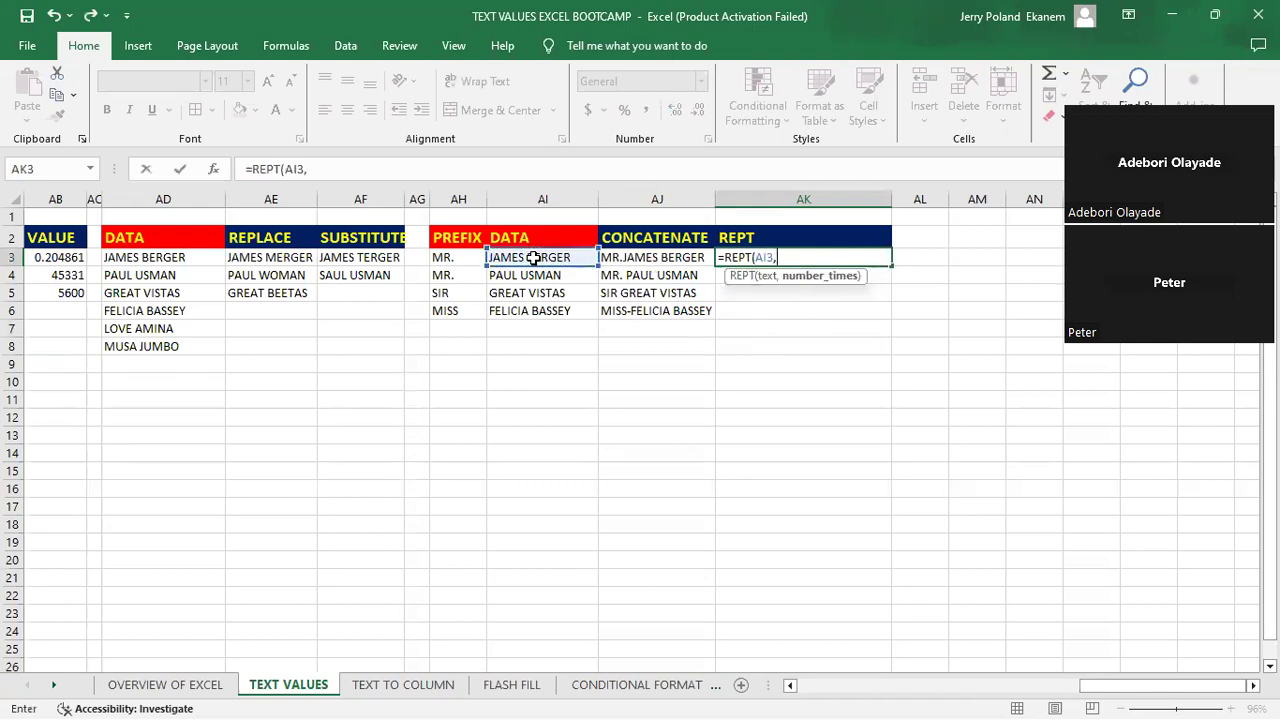
text(2)
key(Return)
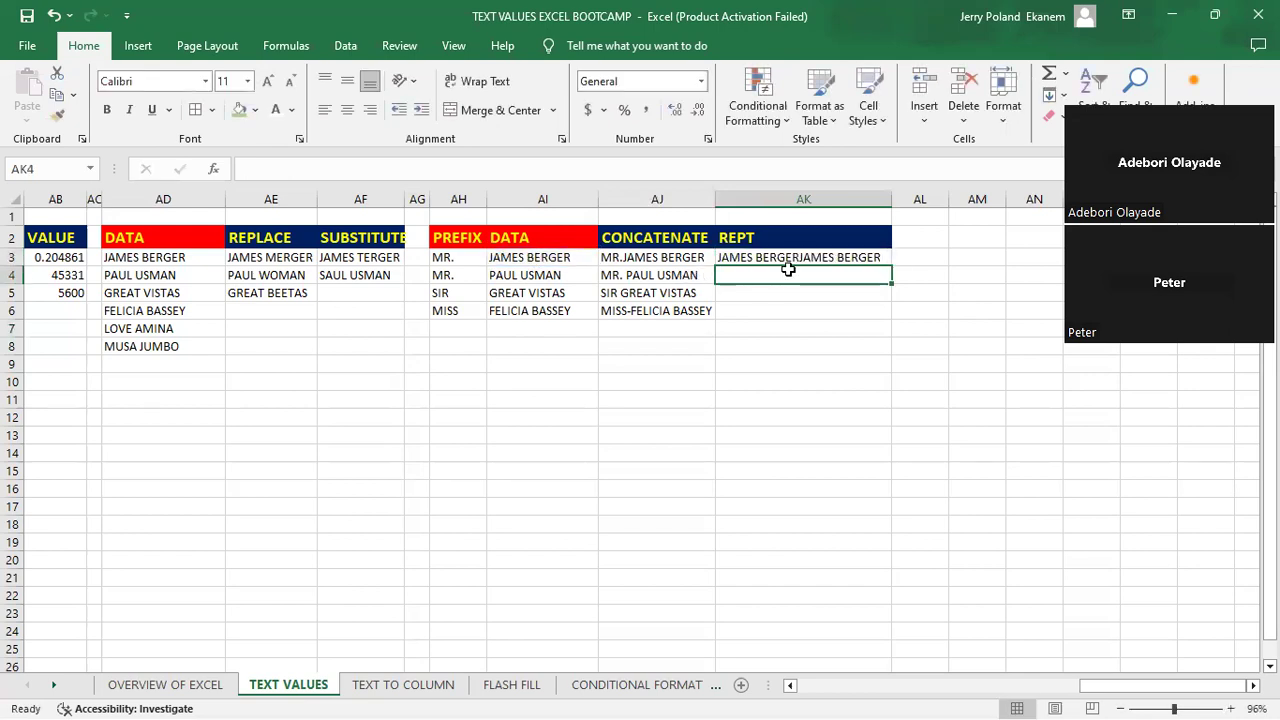
- Enter =REPT(AH4,4) in cell AK4 to repeat the row 4 prefix four times
text(=)
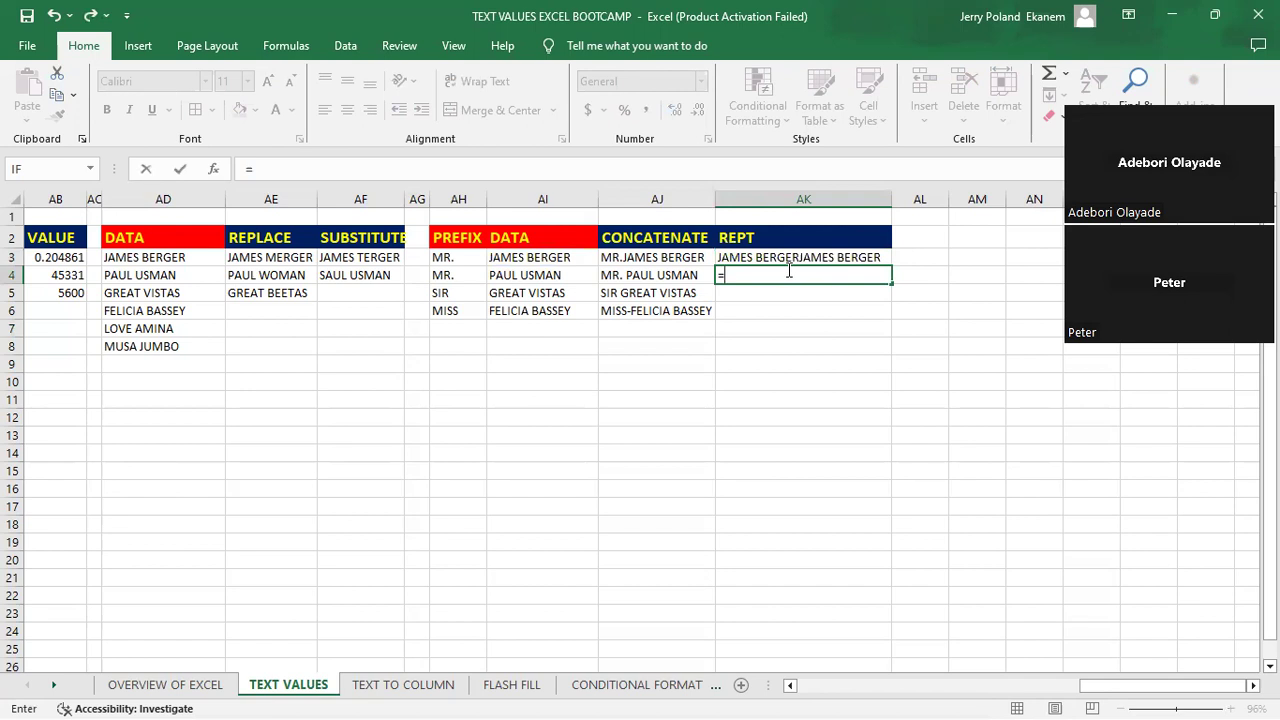
text(rept)
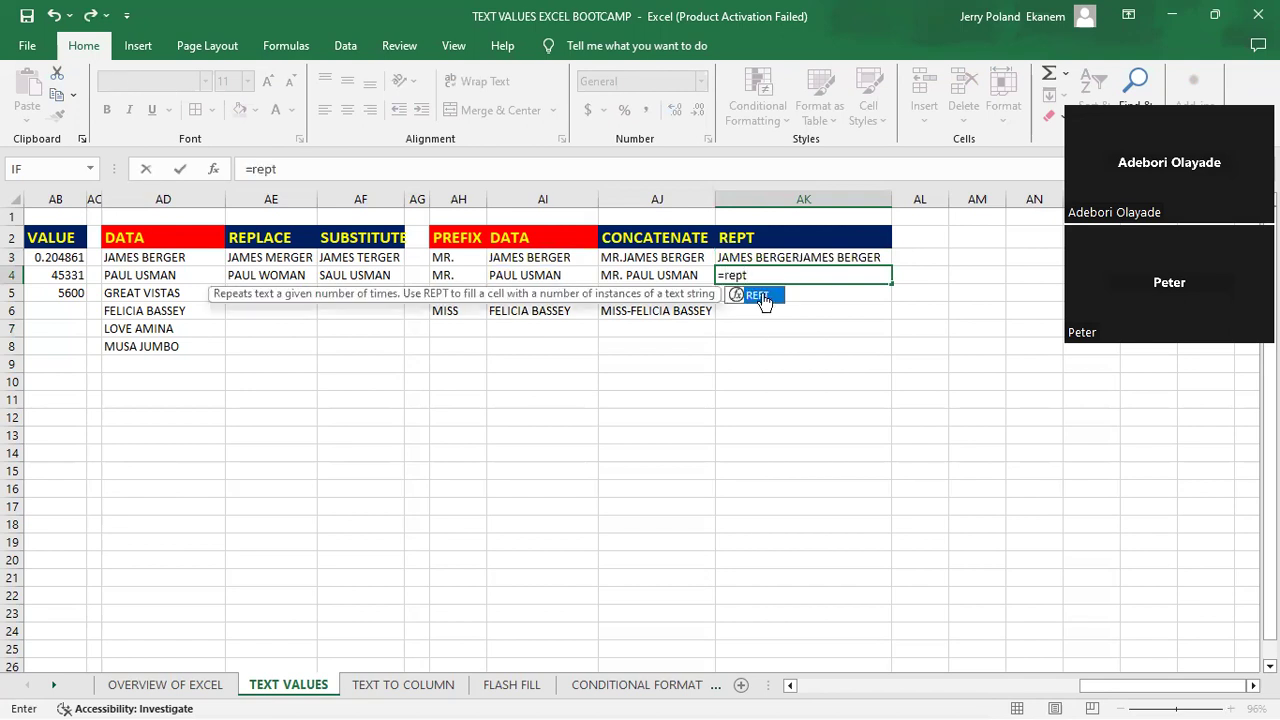
key(Tab)
click(444, 276)
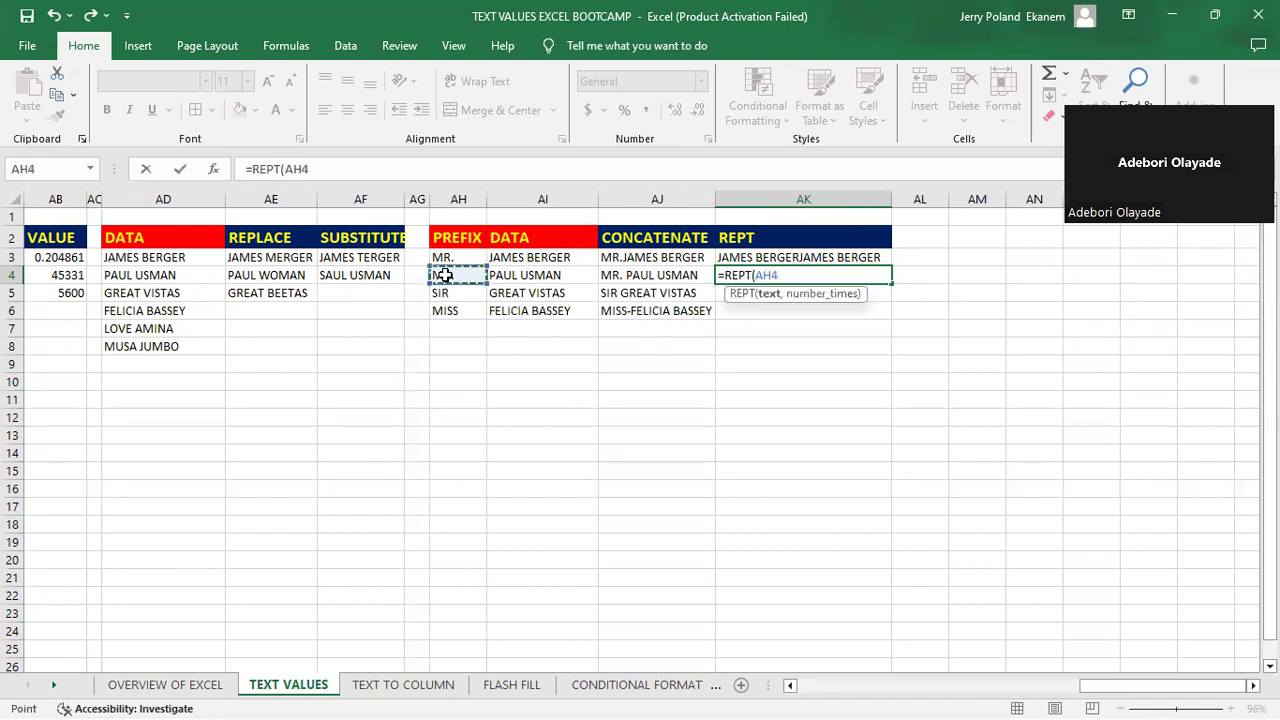
text(,)
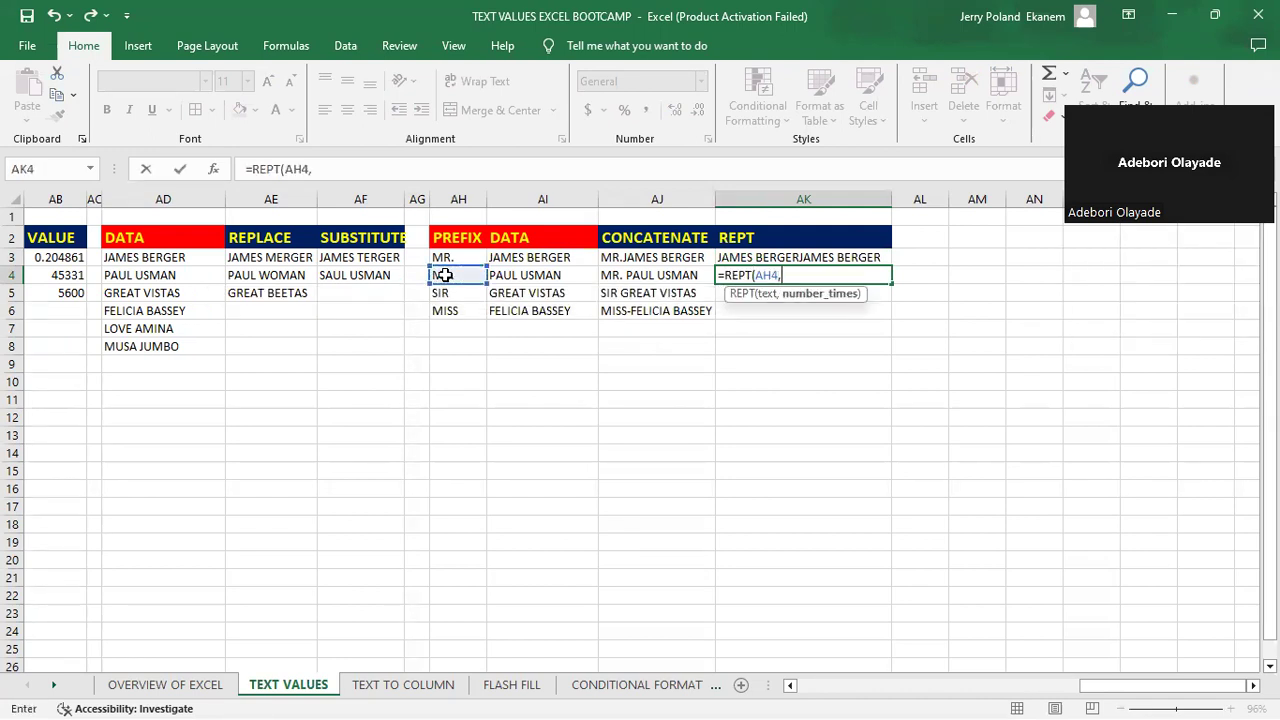
text(4)
key(Return)
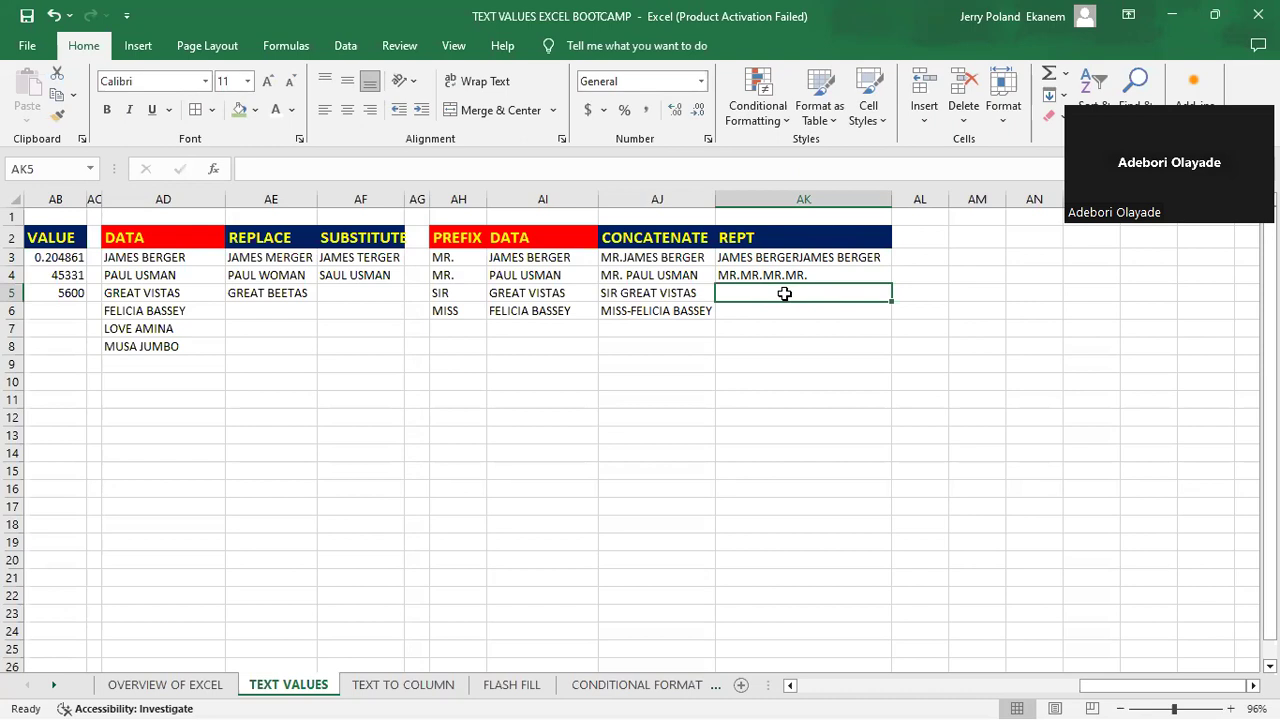
- Enter =REPT(AH5,4) in cell AK5 to repeat the row 5 prefix four times
text(=r)
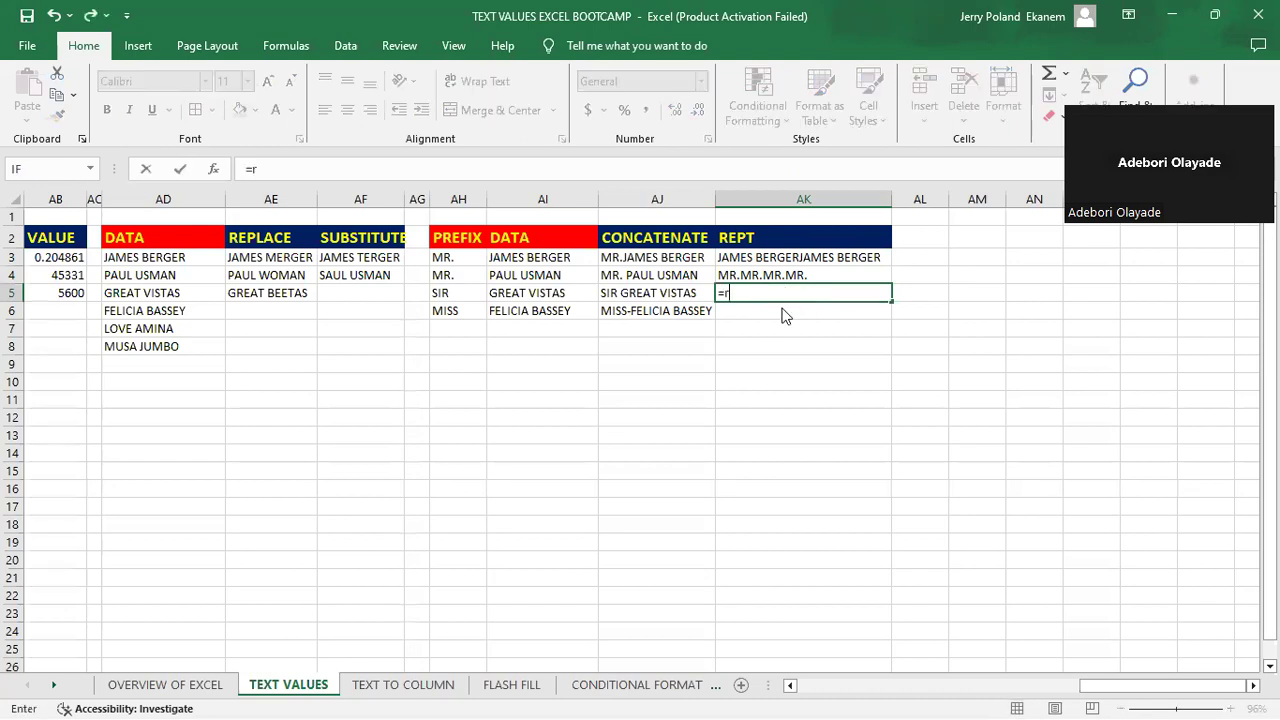
text(ept)
double_click(775, 315)
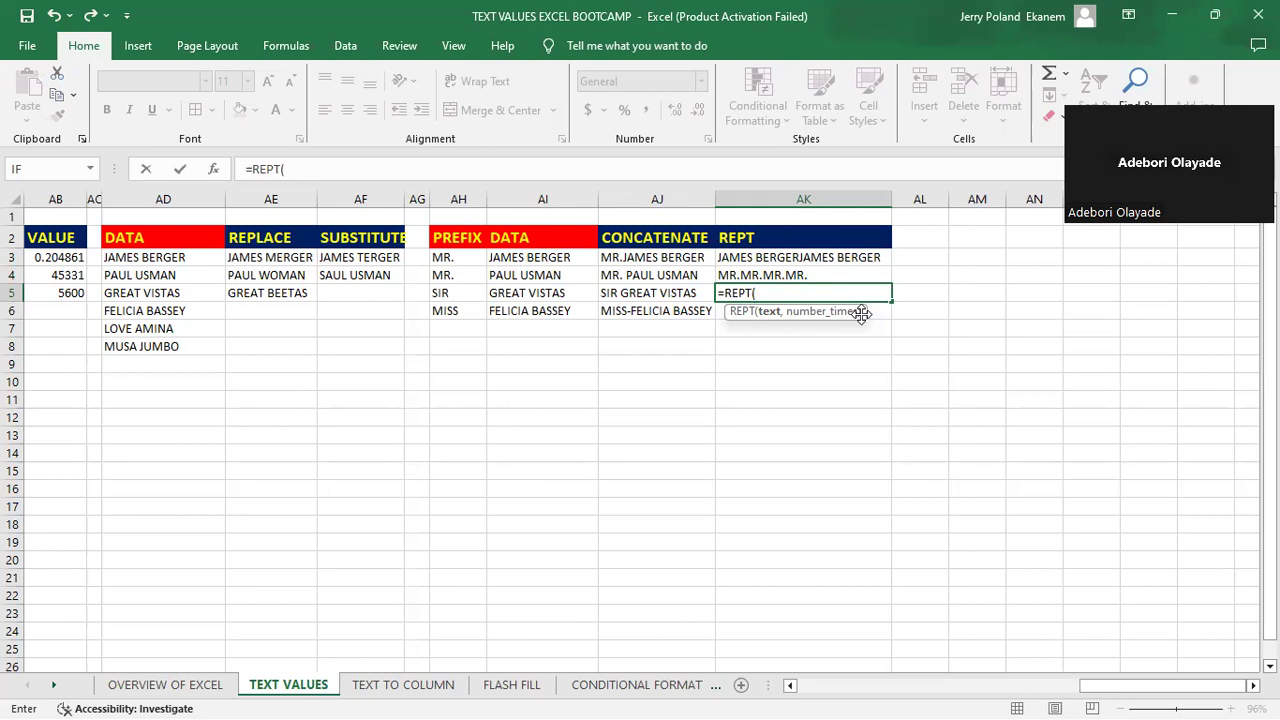
click(446, 293)
text(,)
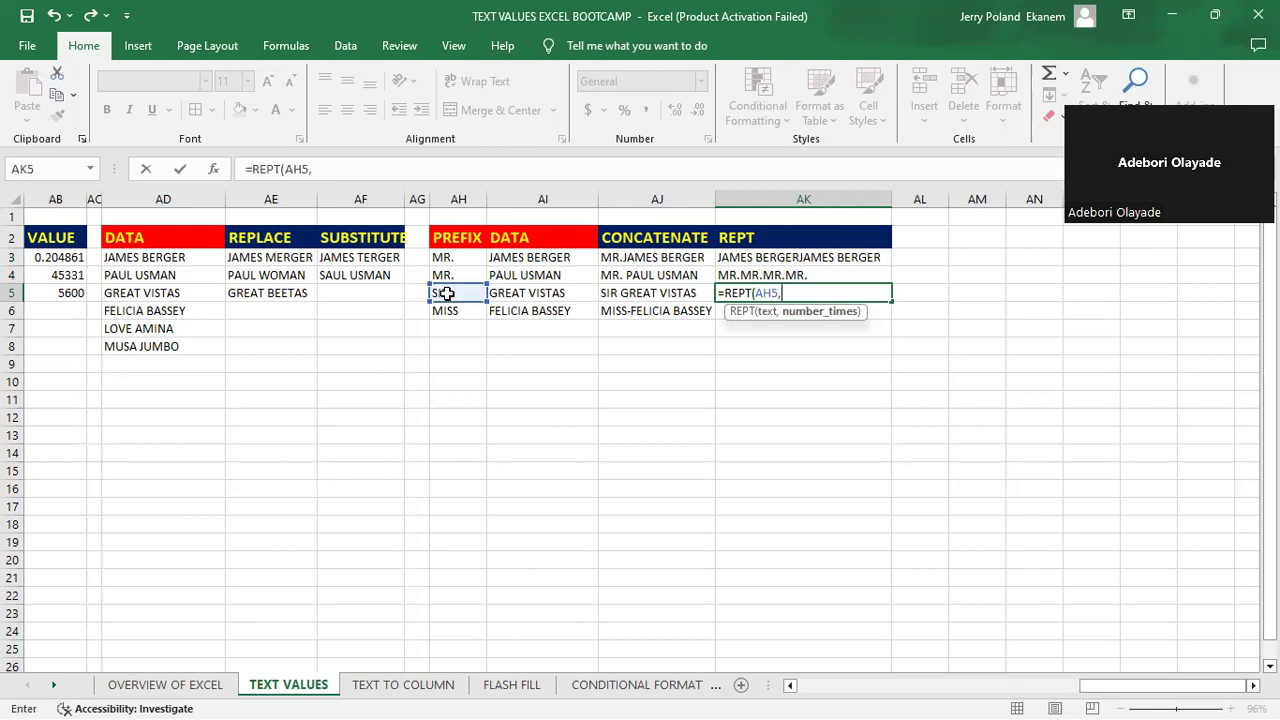
text(4)
key(Return)
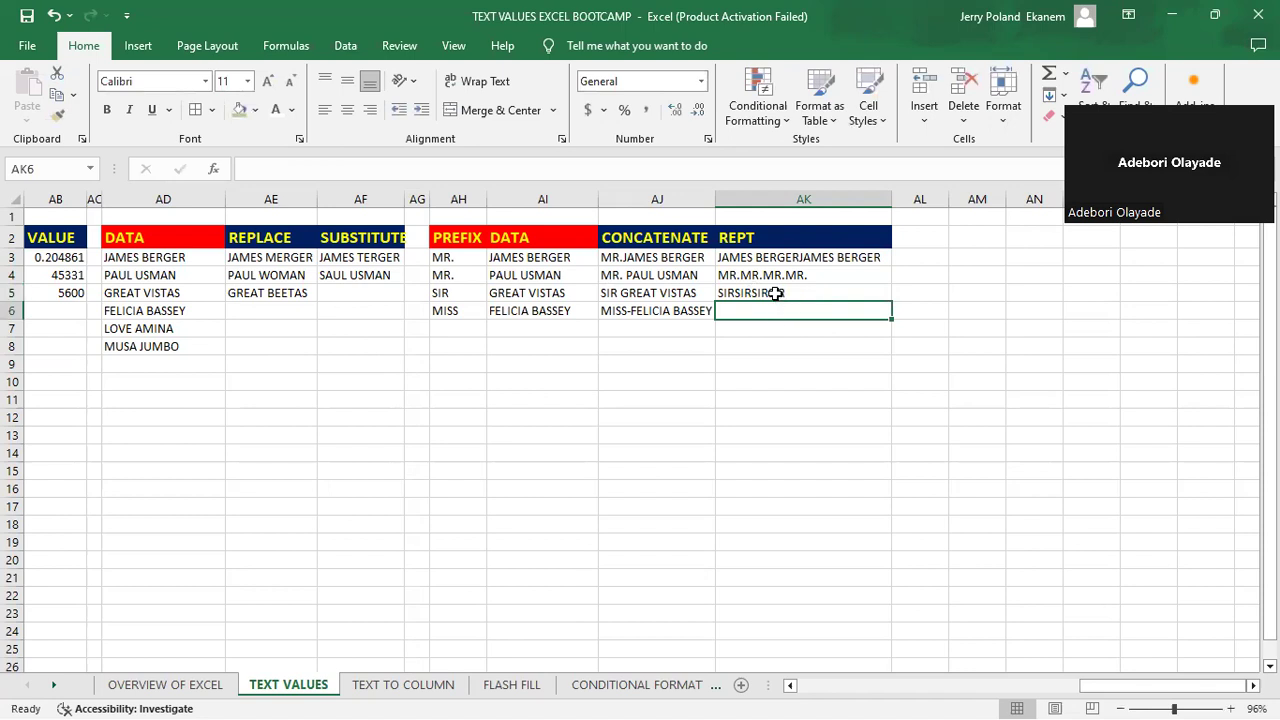
- Replace the formula in cell AK5 with =REPT("SIR ",4) to repeat SIR with a trailing space four times
click(776, 293)
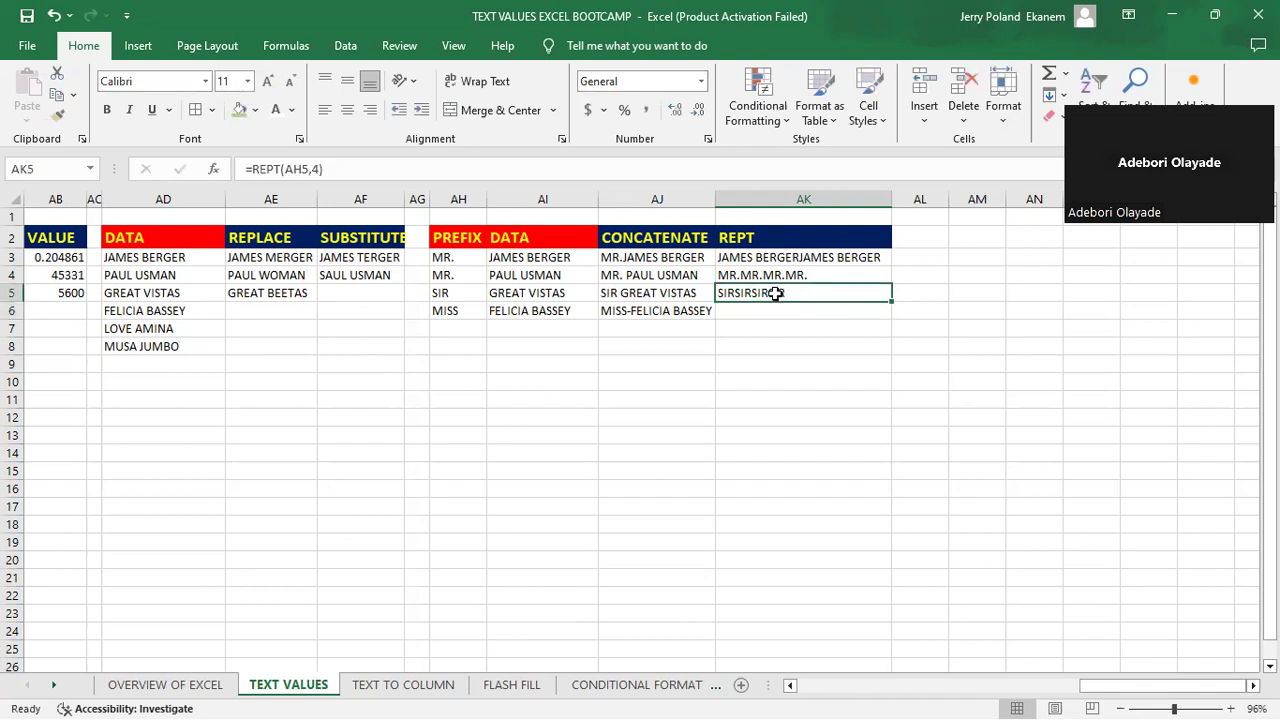
text(=)
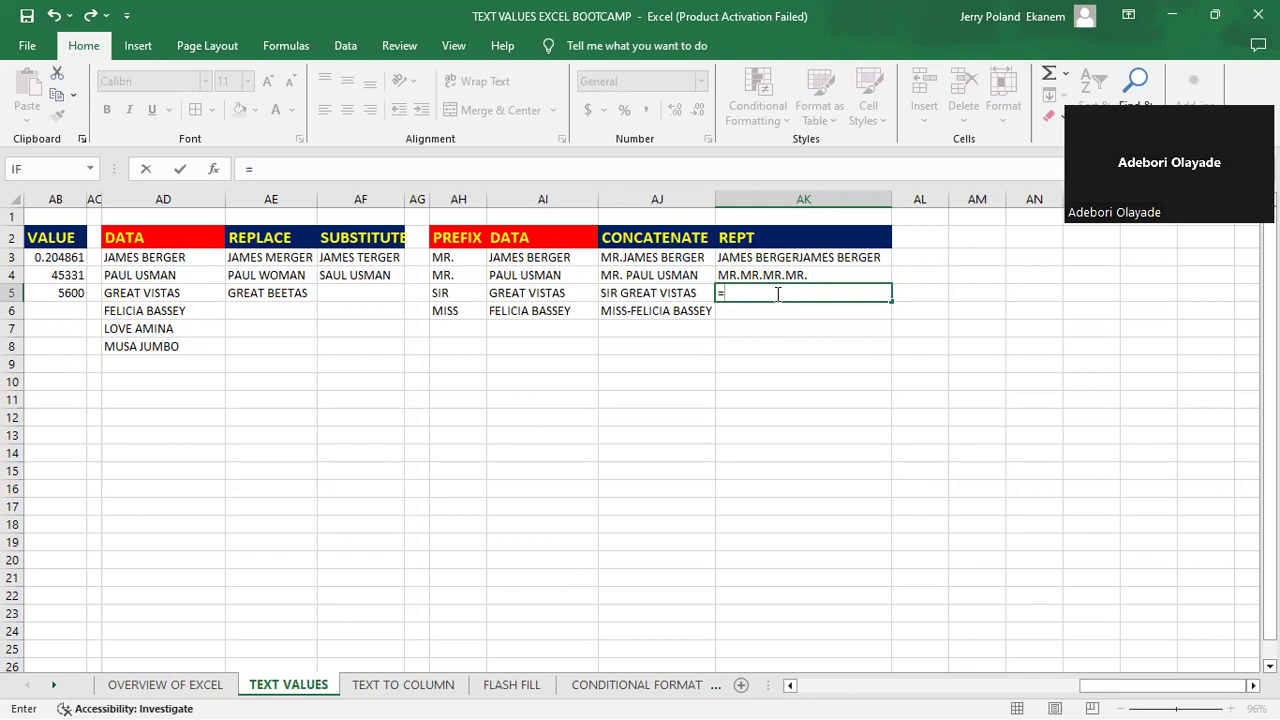
text(rept)
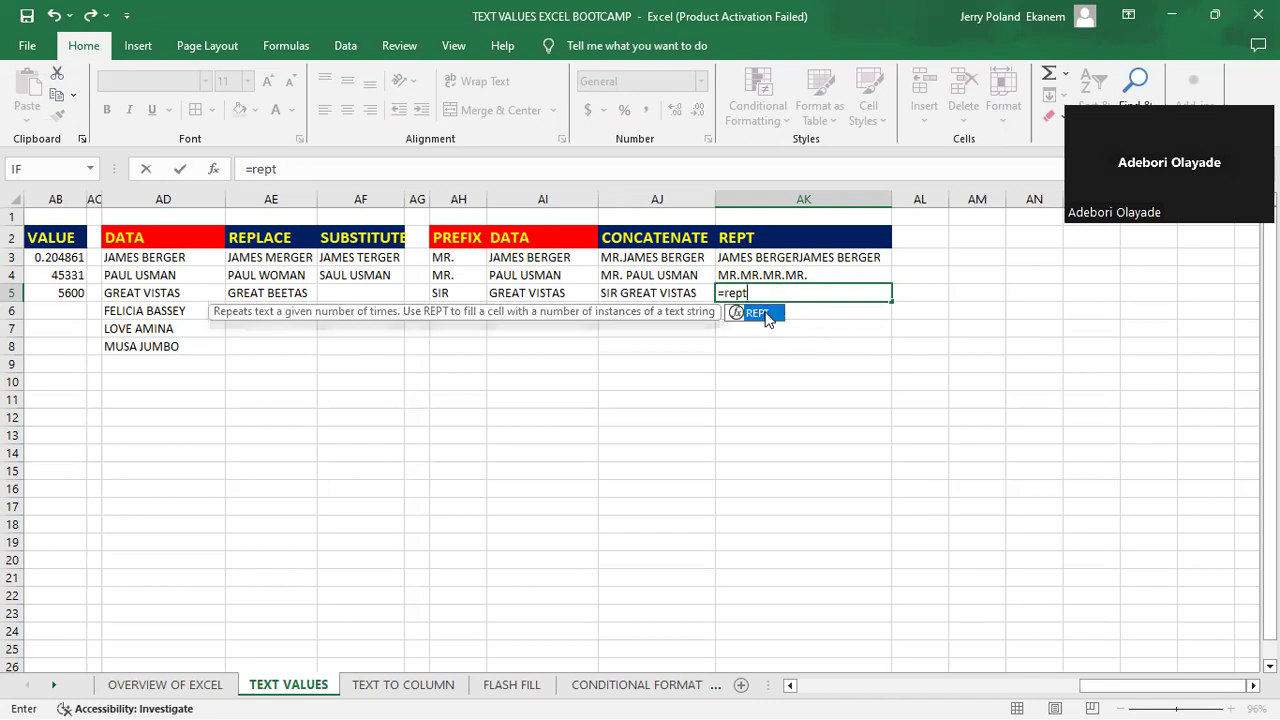
key(Tab)
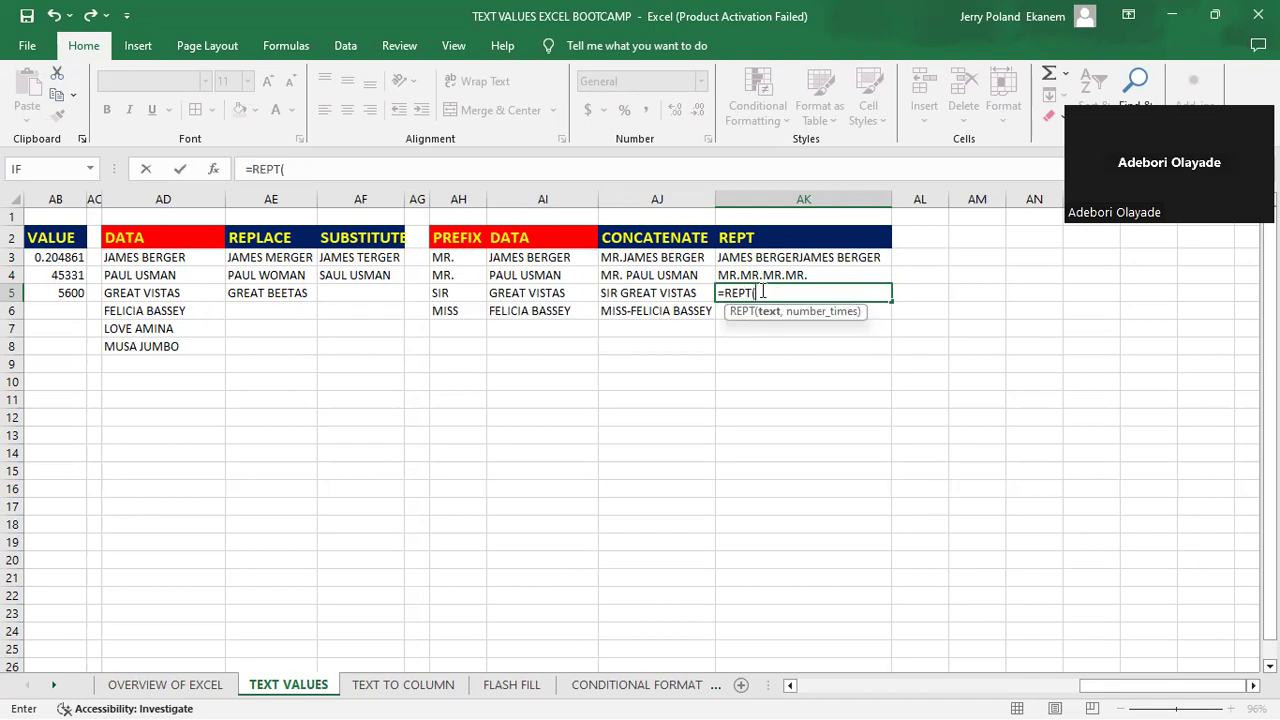
text("SIR ",)
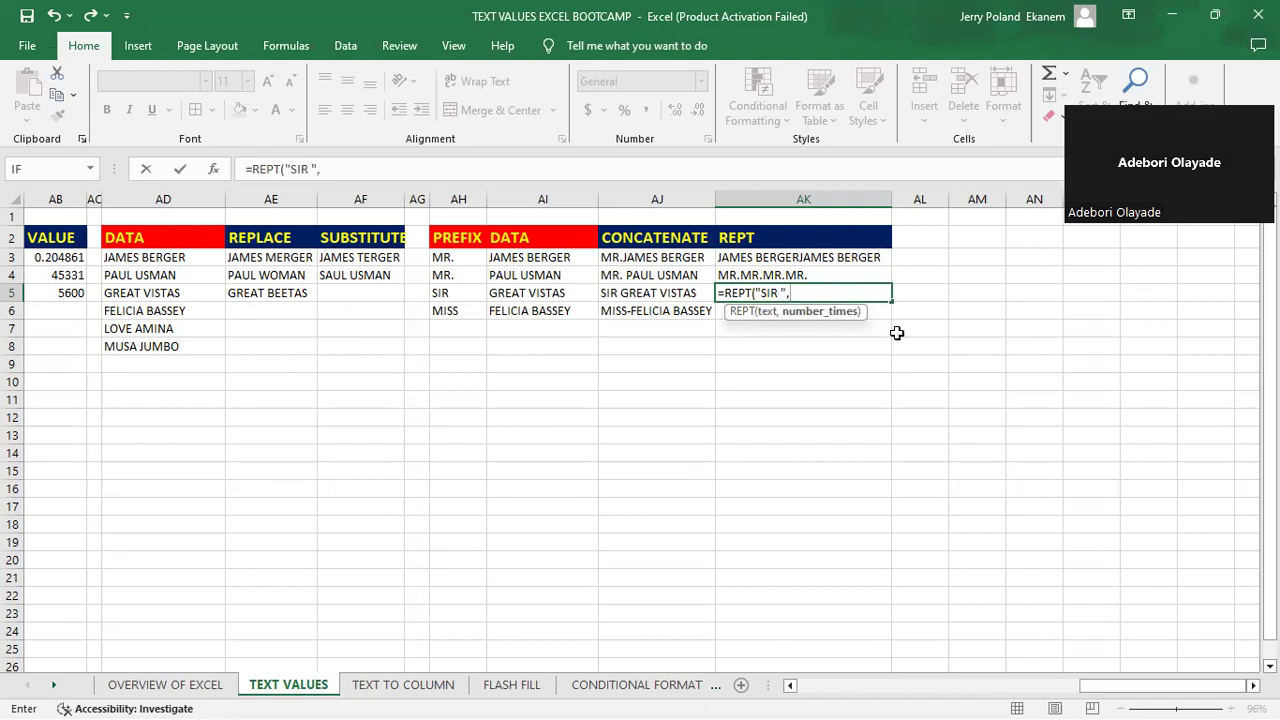
text(4)
key(Return)
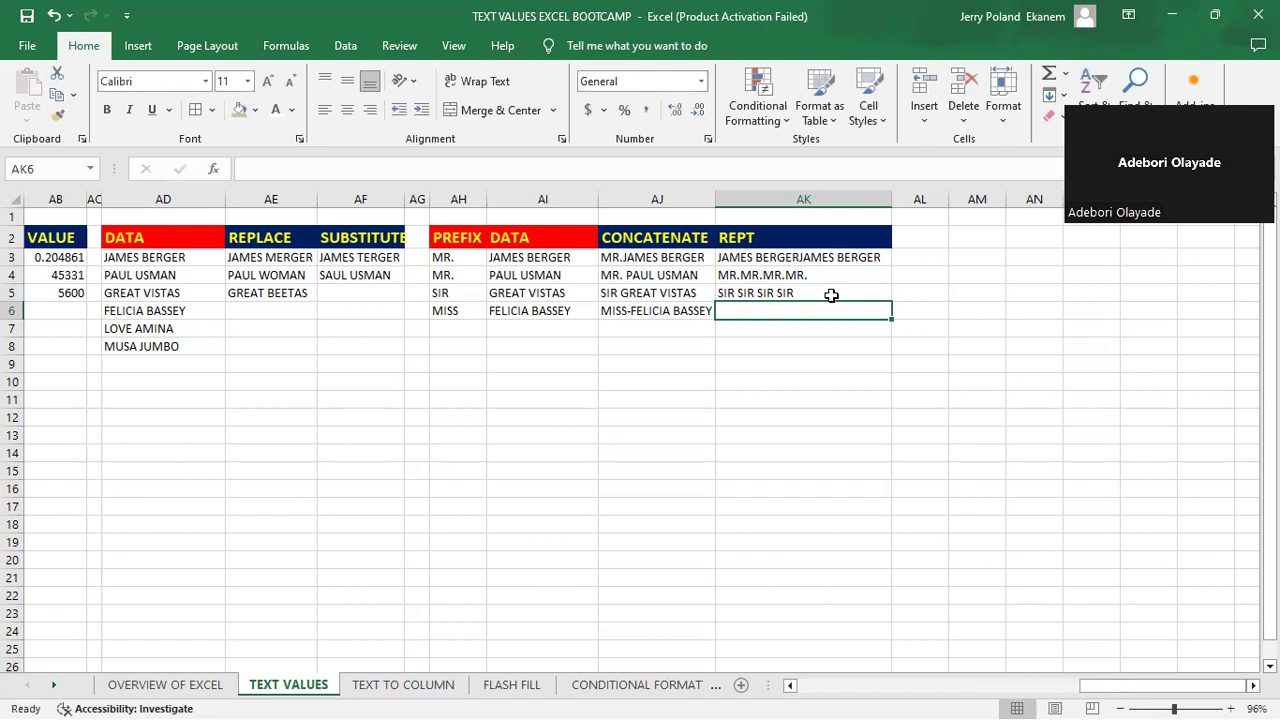
click(830, 329)
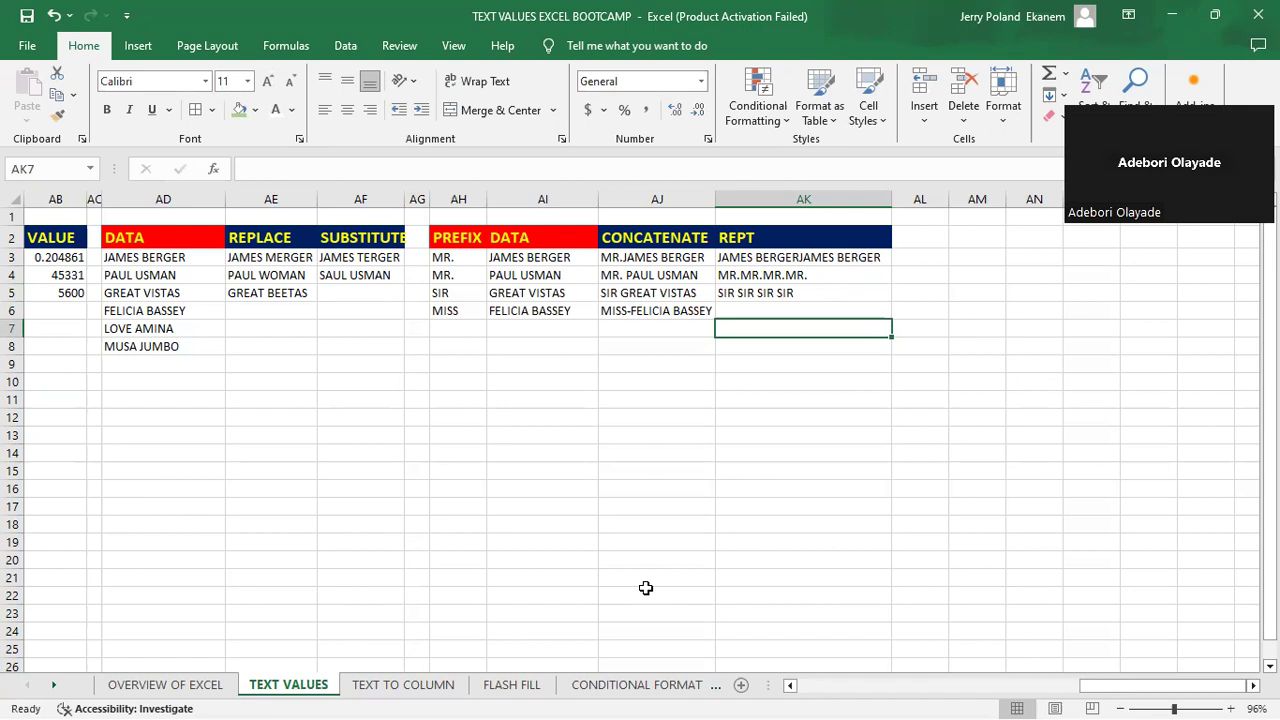
- Review the text function tables across the TEXT VALUES sheet, from the UPPER and LOWER columns through to REPT
key(alt+Tab)
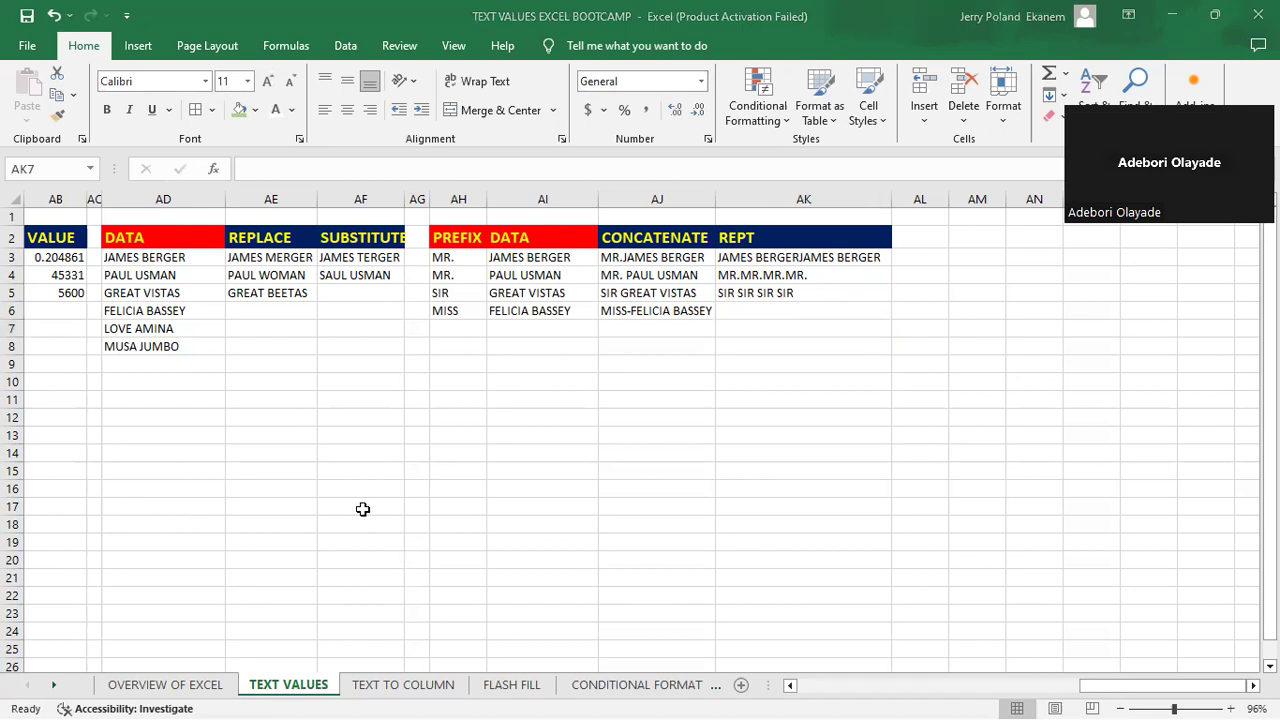
key(alt+Tab)
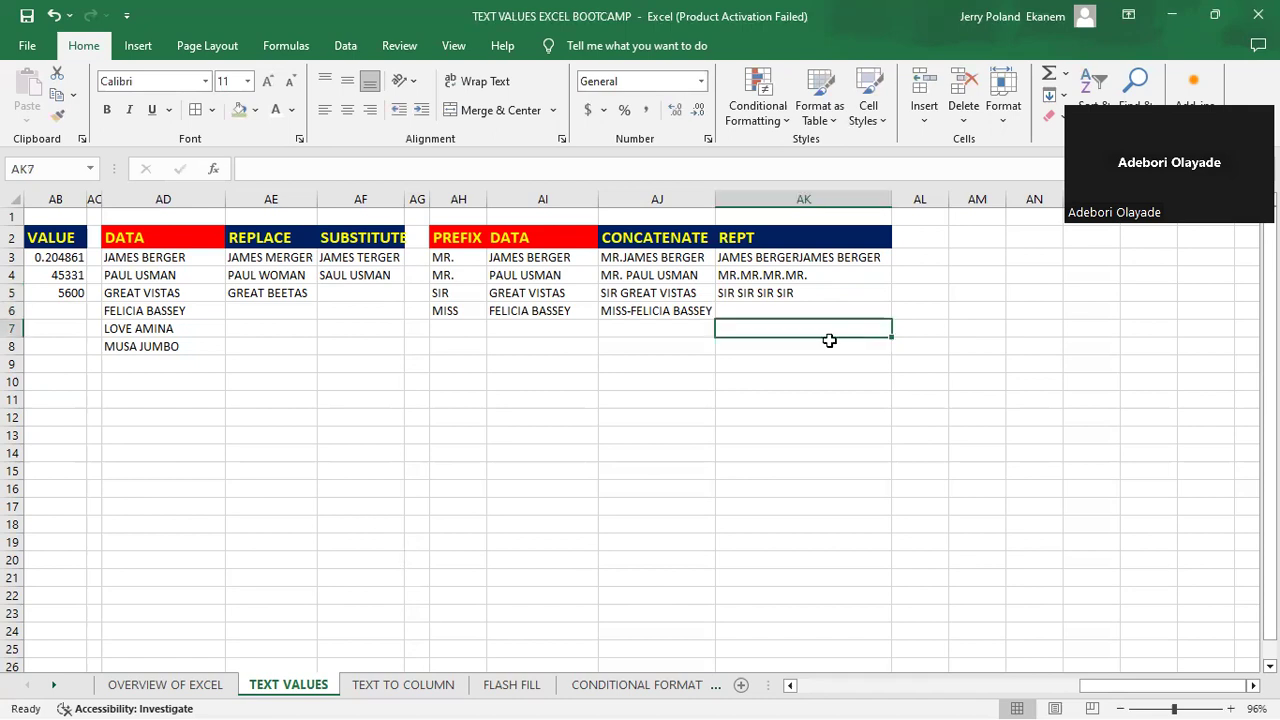
key(Left)
key(Left)
key(Left)
key(Left)
key(Left)
key(Left)
key(Left)
key(Left)
key(Left)
key(Left)
key(Left)
key(Left)
key(Left)
key(Left)
key(Left)
key(Left)
key(Left)
key(Left)
key(Left)
key(Left)
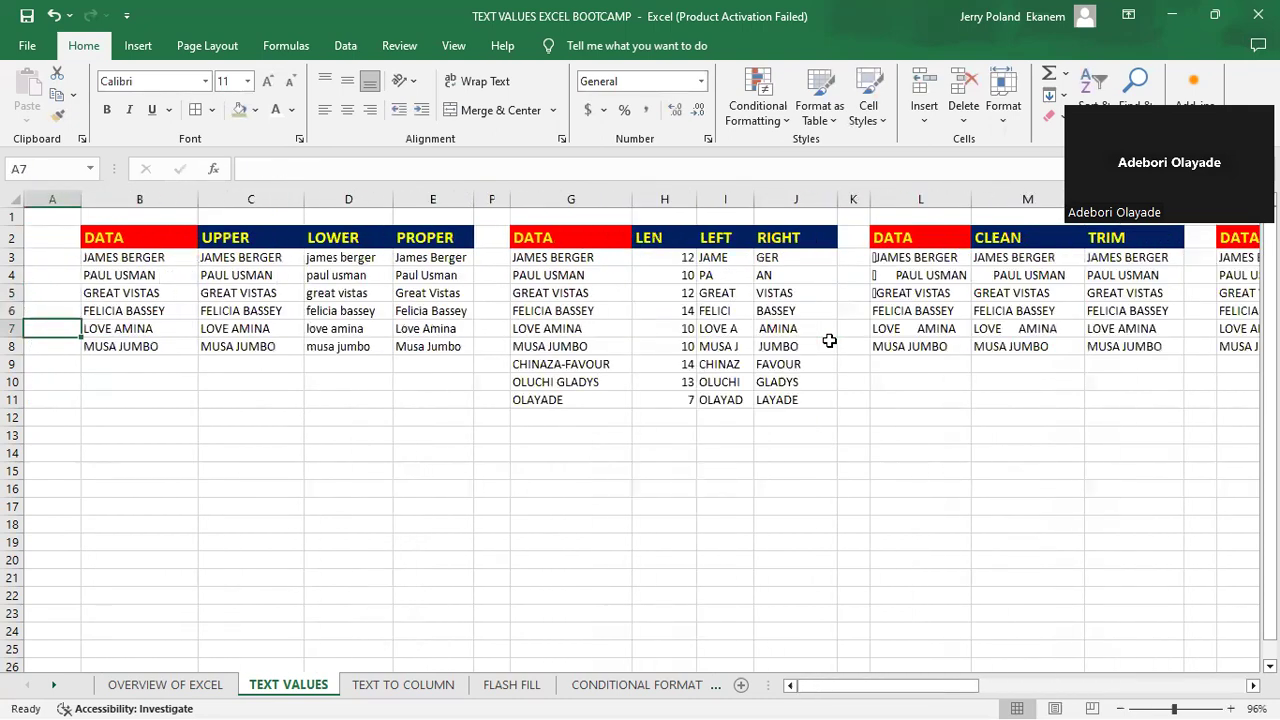
key(Right)
key(Right)
key(Right)
key(Right)
key(Right)
key(Right)
key(Right)
key(Right)
key(Right)
key(Right)
key(Right)
key(Right)
key(Right)
key(Right)
key(Right)
key(Right)
key(Right)
key(Right)
key(Right)
key(Right)
key(Right)
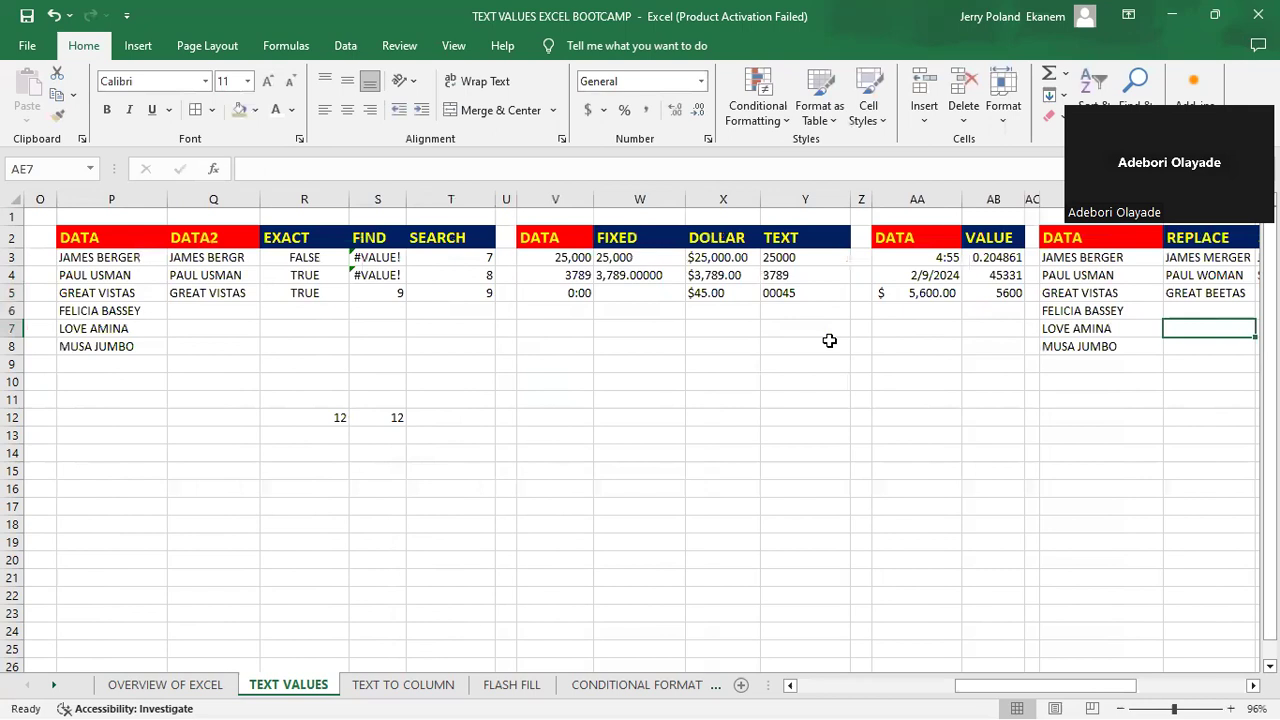
key(Right)
key(Right)
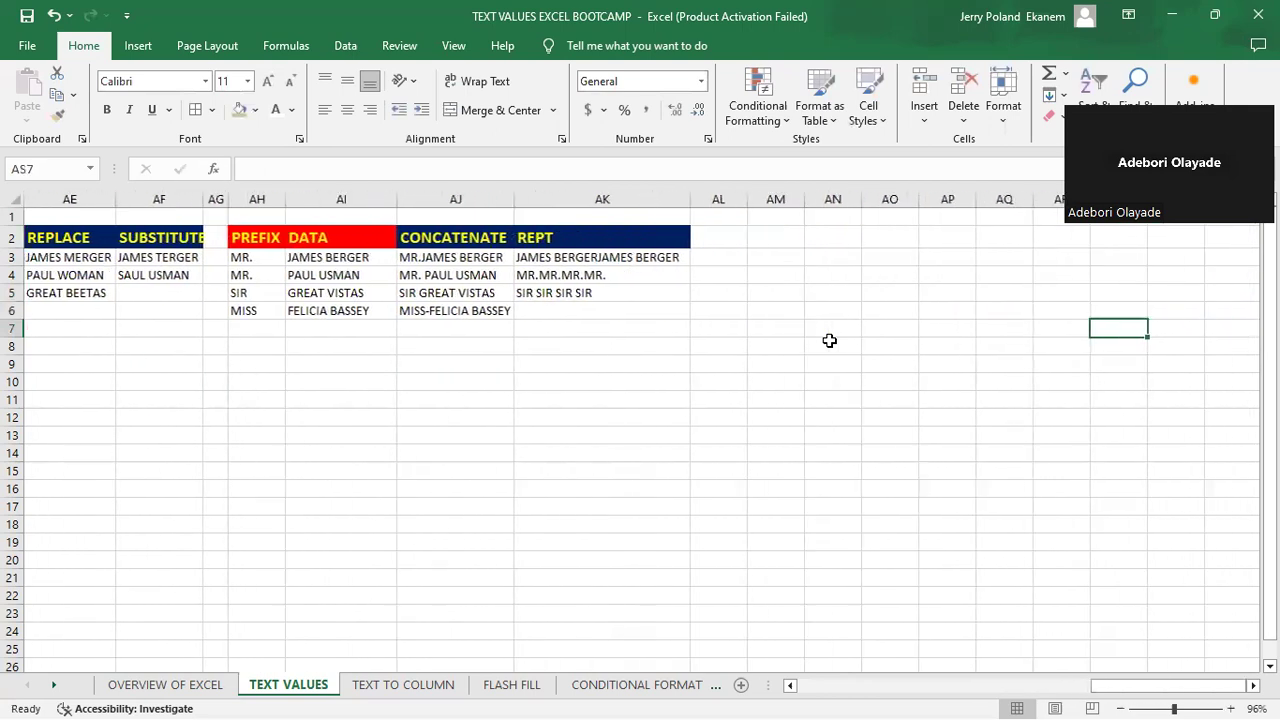
key(Left)
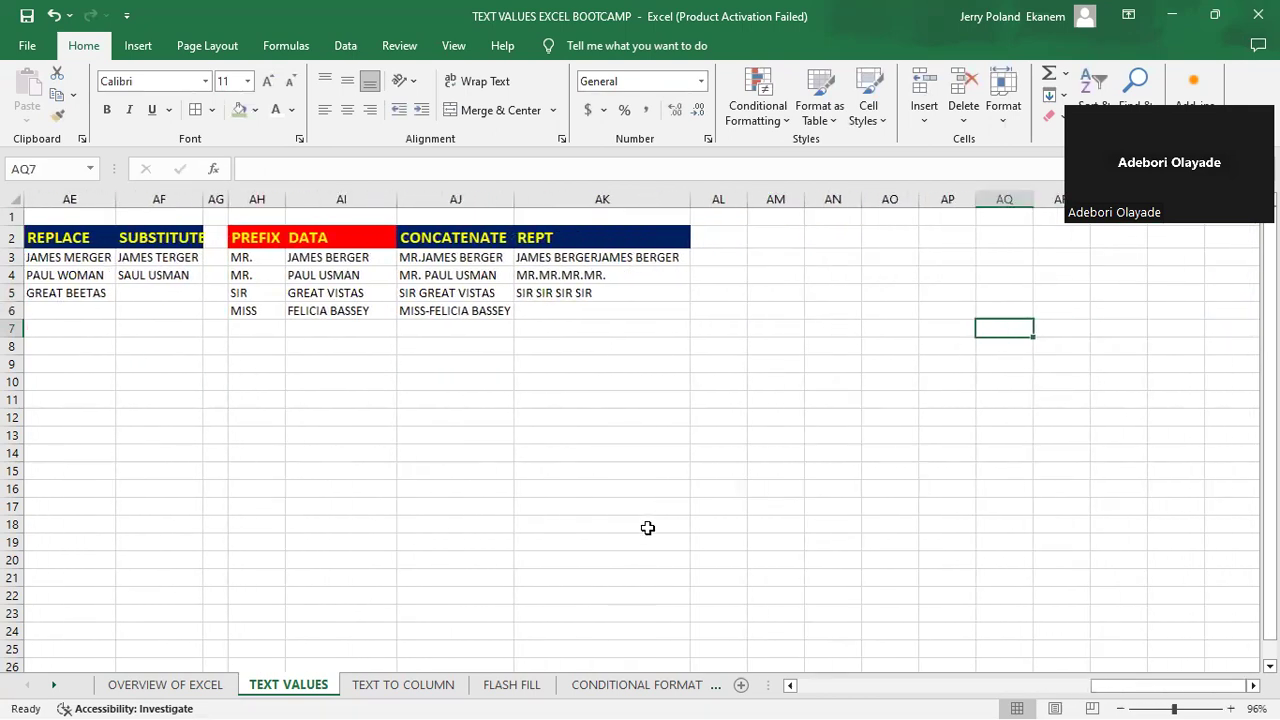
- Look over the TEXT TO COLUMN and FLASH FILL sheets and return to the REPT column on TEXT VALUES
click(421, 689)
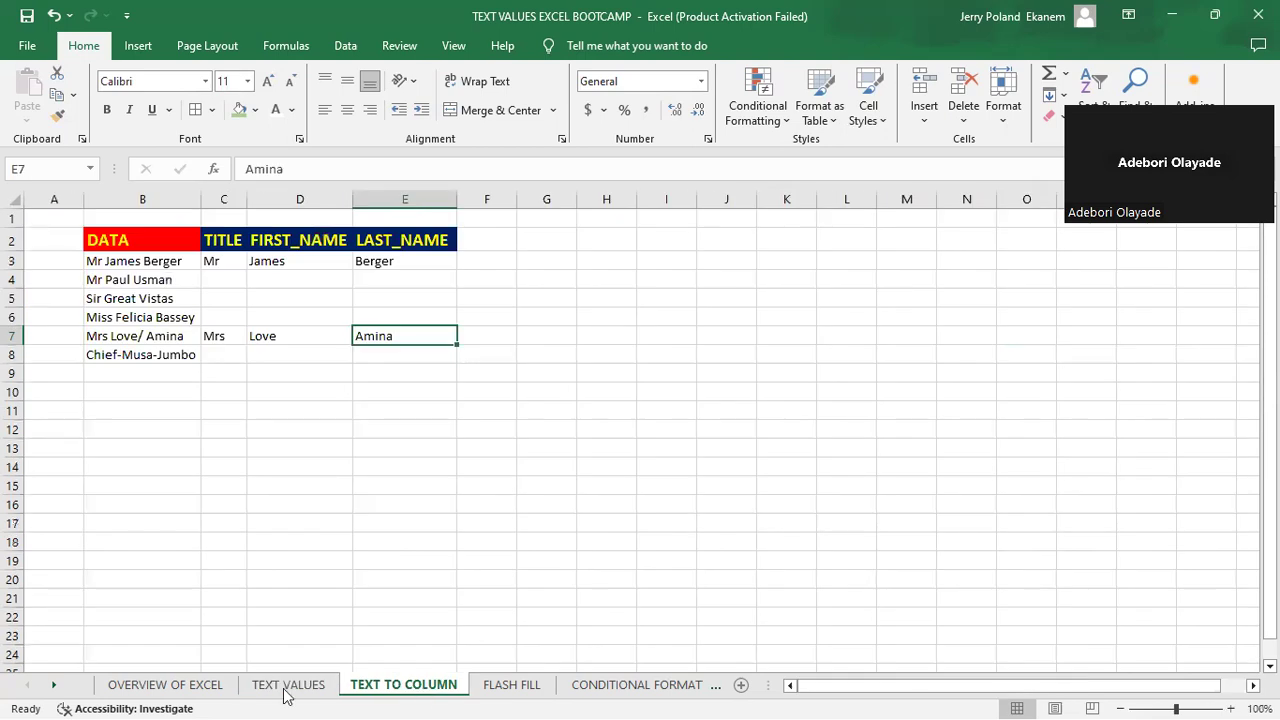
click(512, 688)
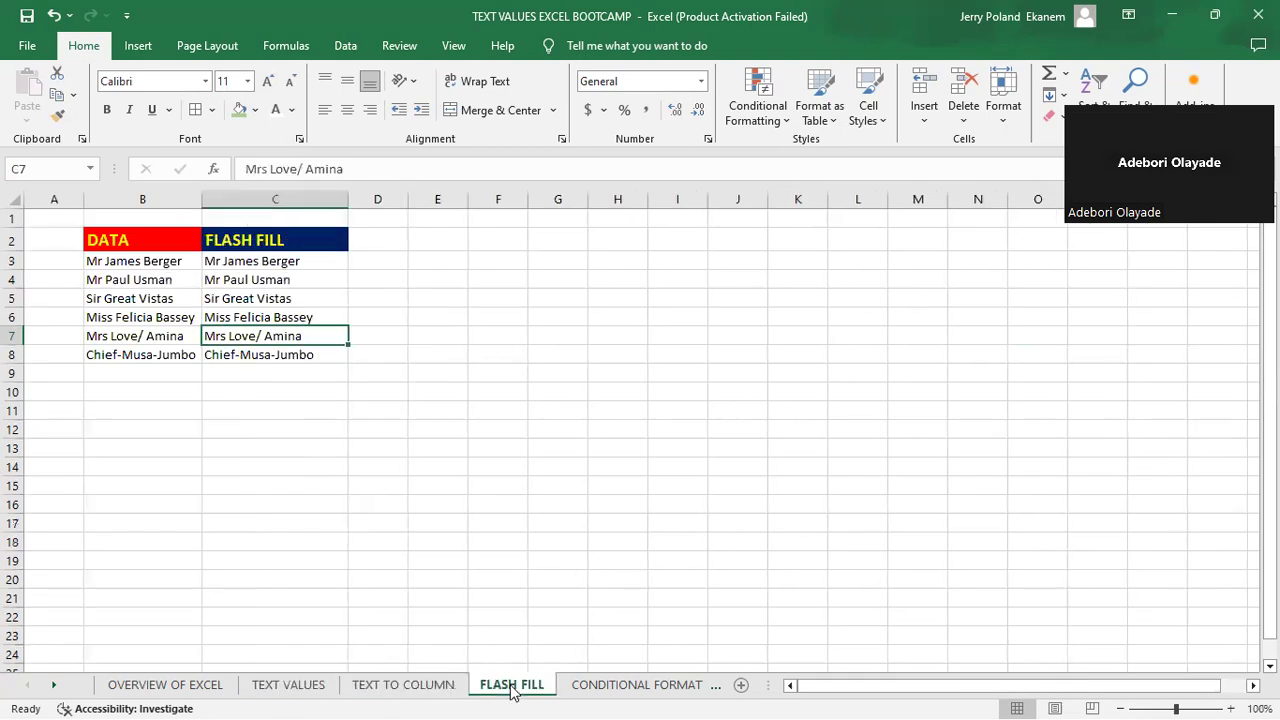
click(414, 688)
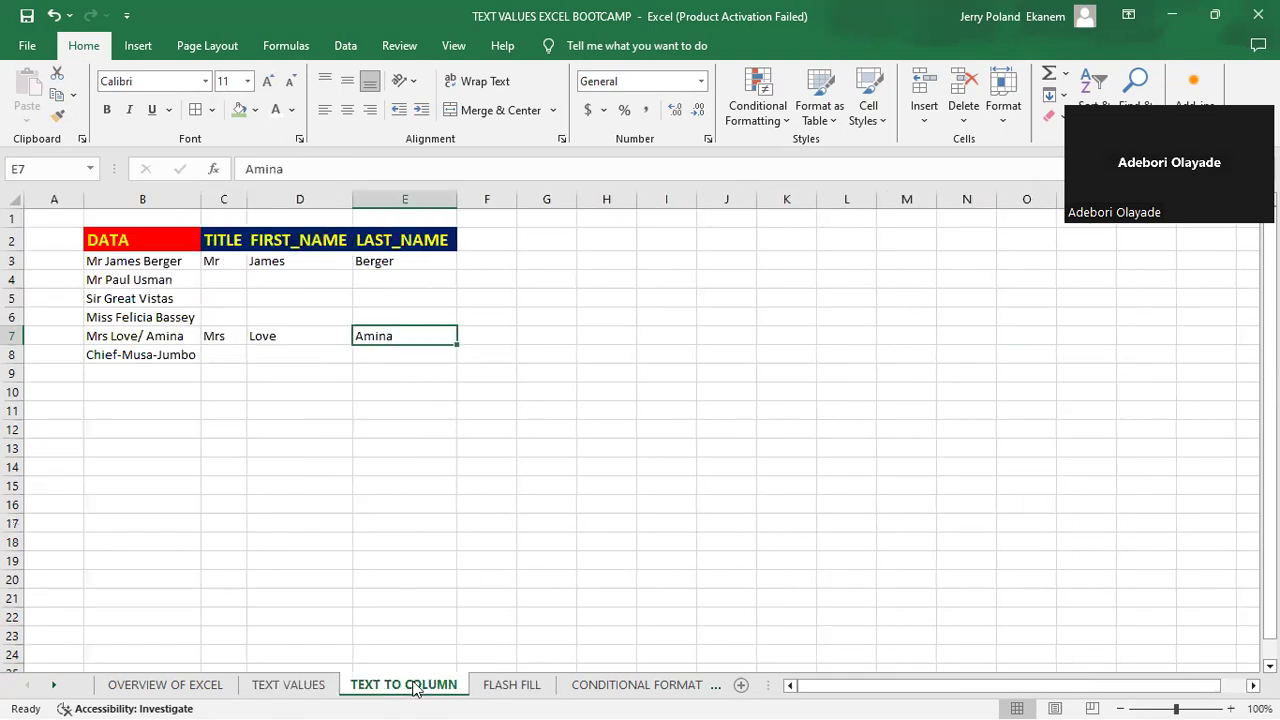
click(497, 688)
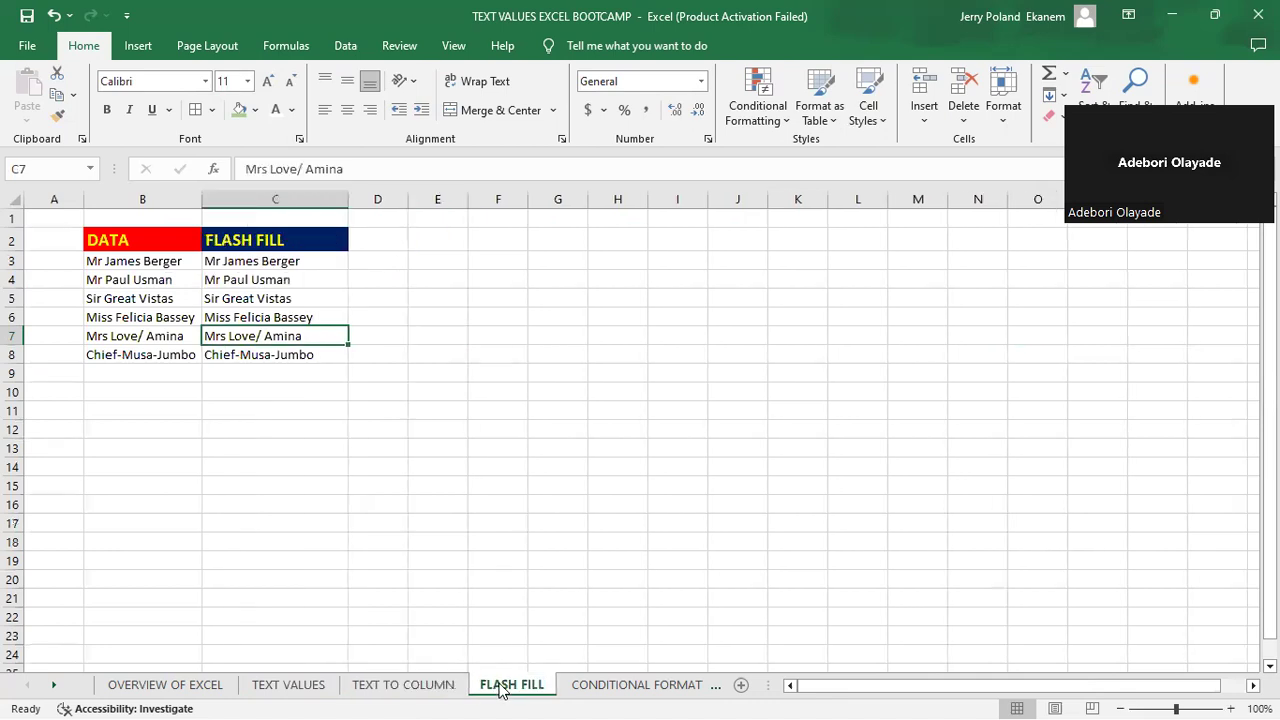
click(418, 688)
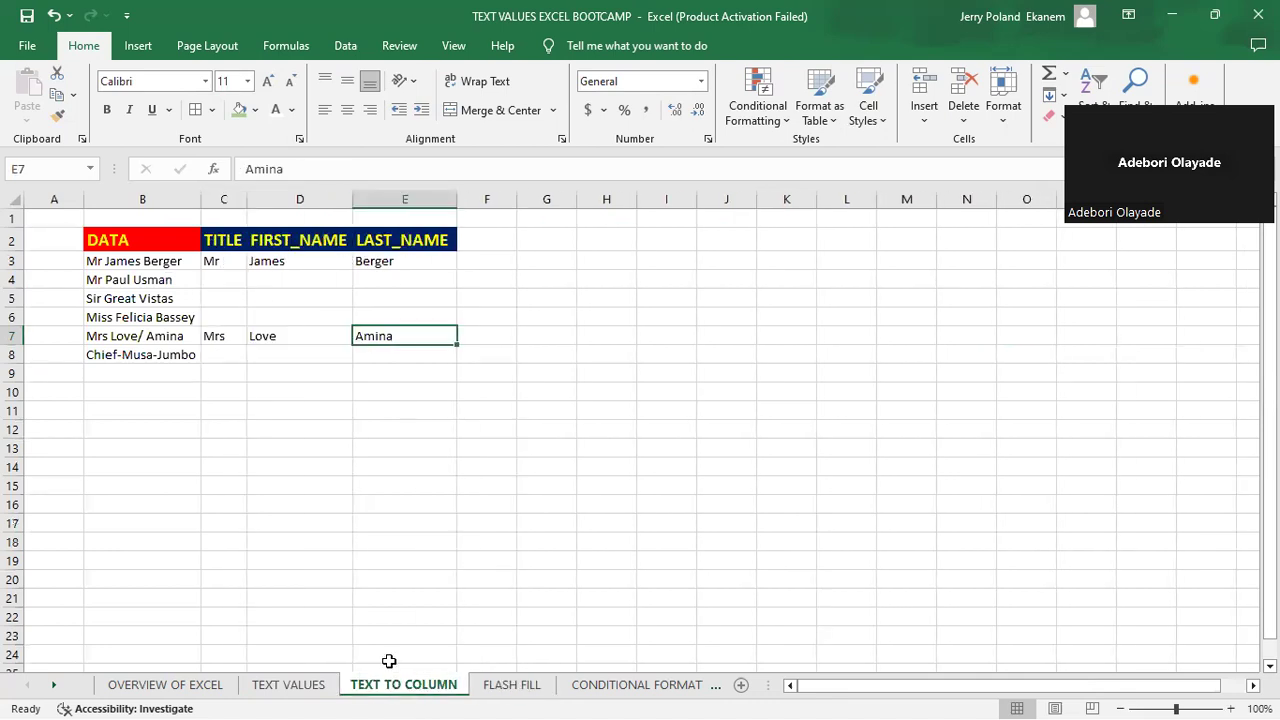
click(290, 686)
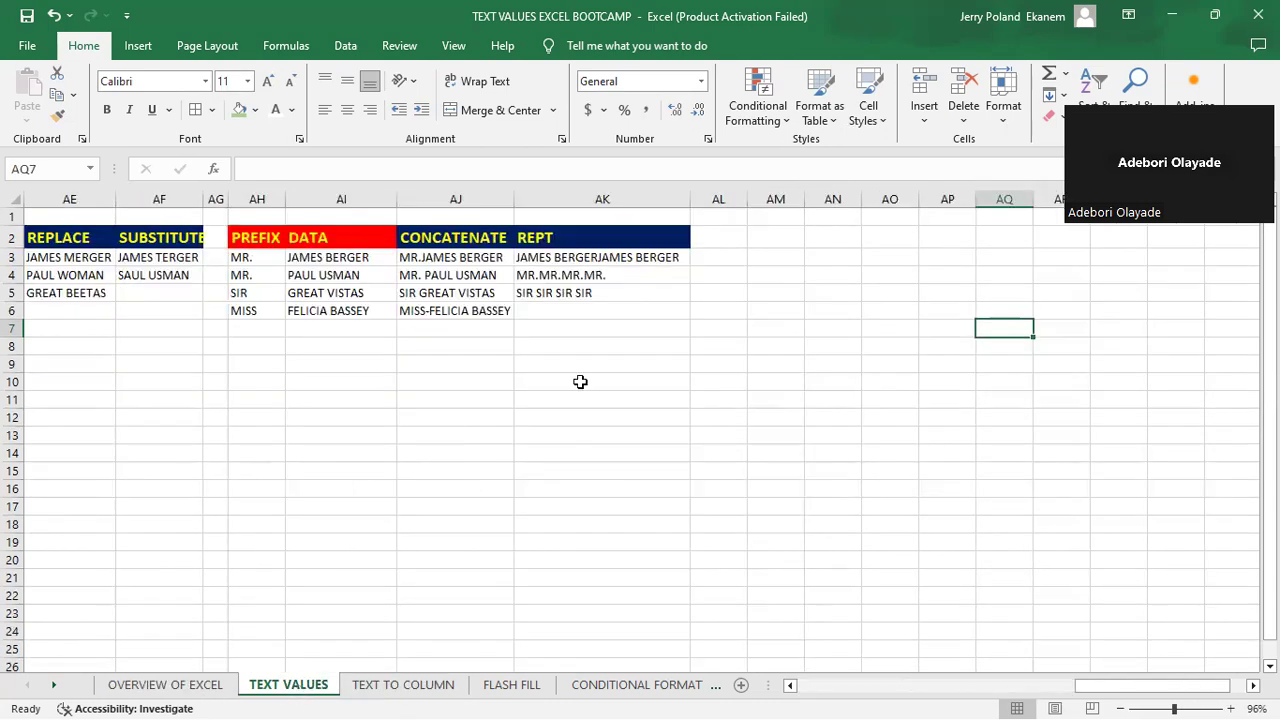
click(604, 244)
click(600, 296)
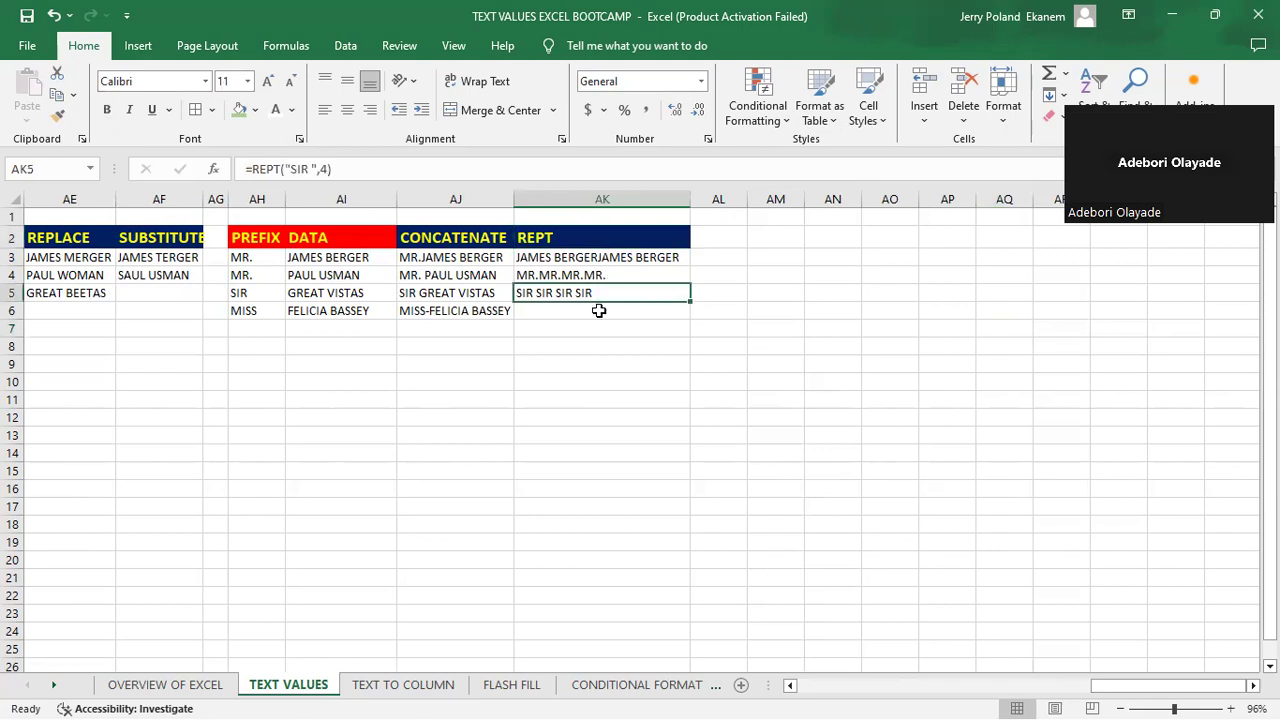
click(598, 311)
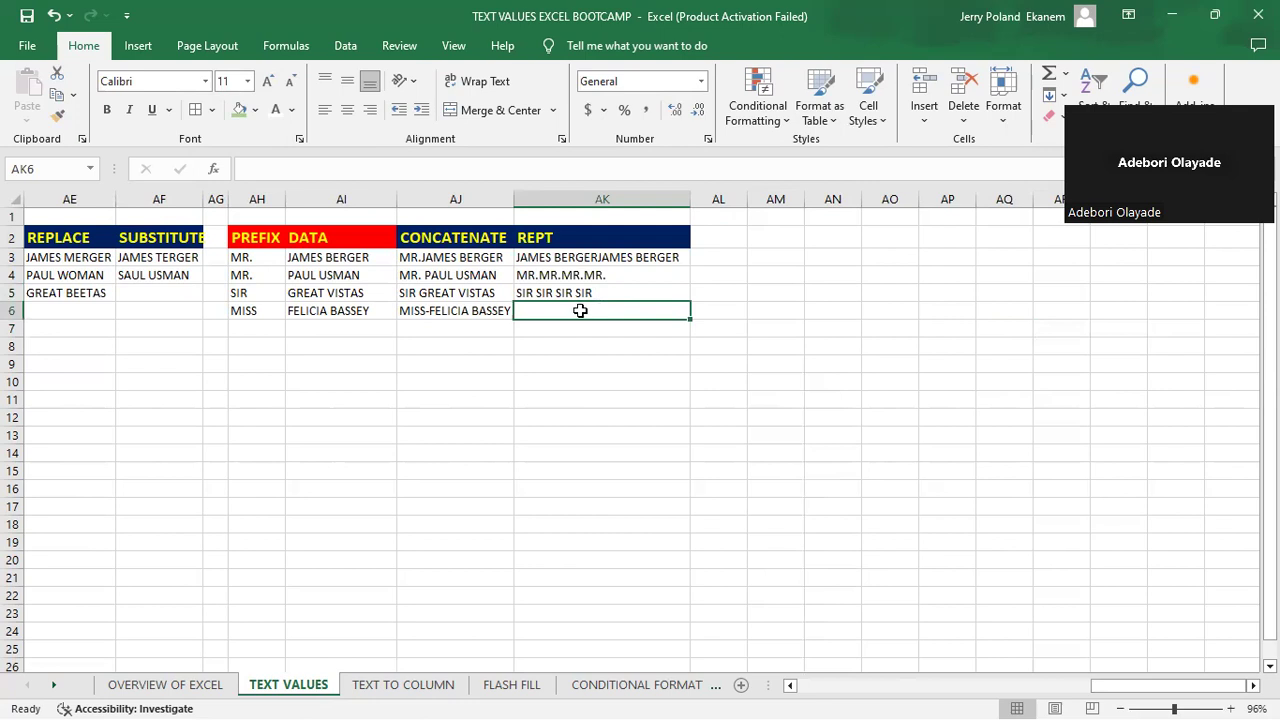
- Clear cell AK5 and enter =REPT(AH5,4) to repeat the row 5 prefix four times without spaces
click(570, 290)
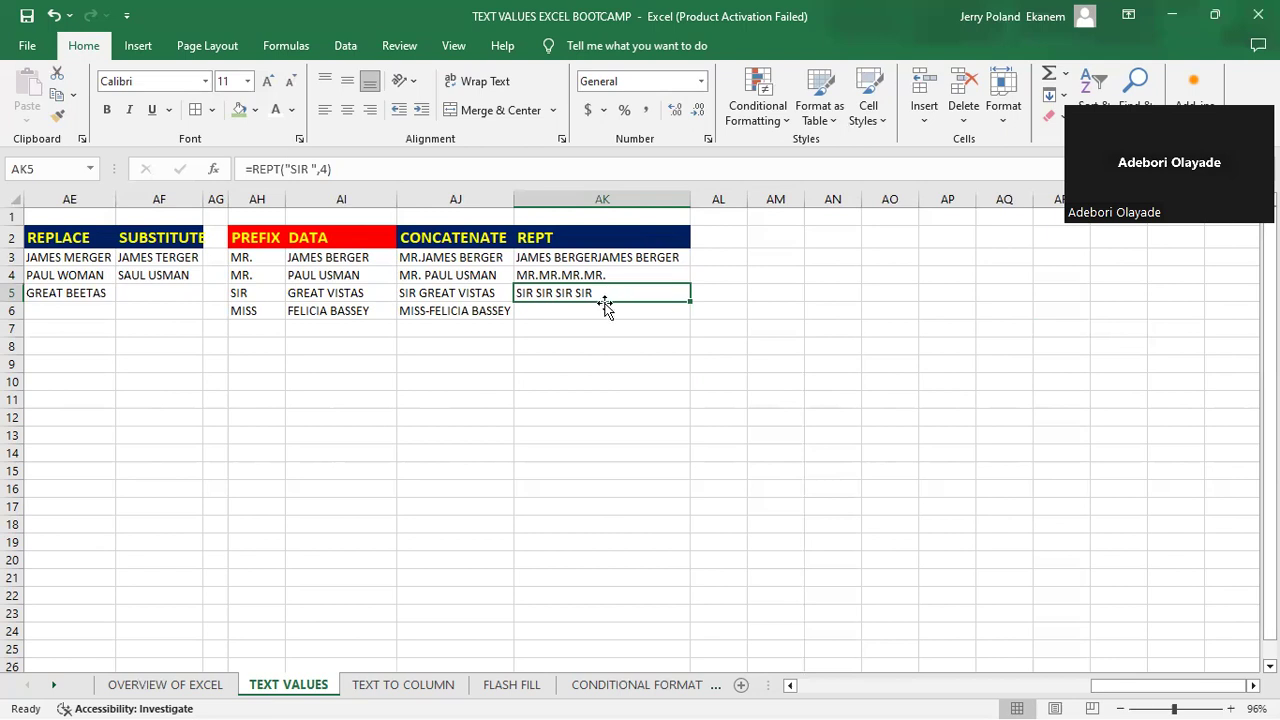
key(BackSpace)
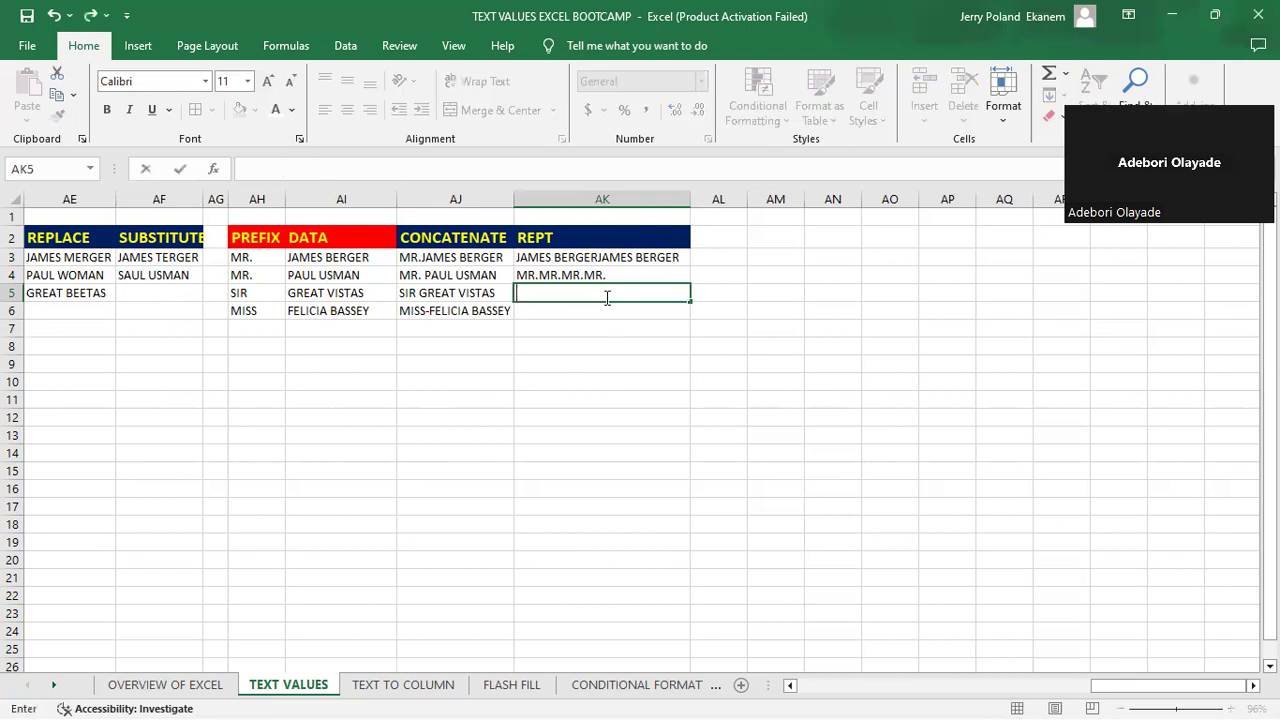
click(590, 322)
click(569, 292)
text(=)
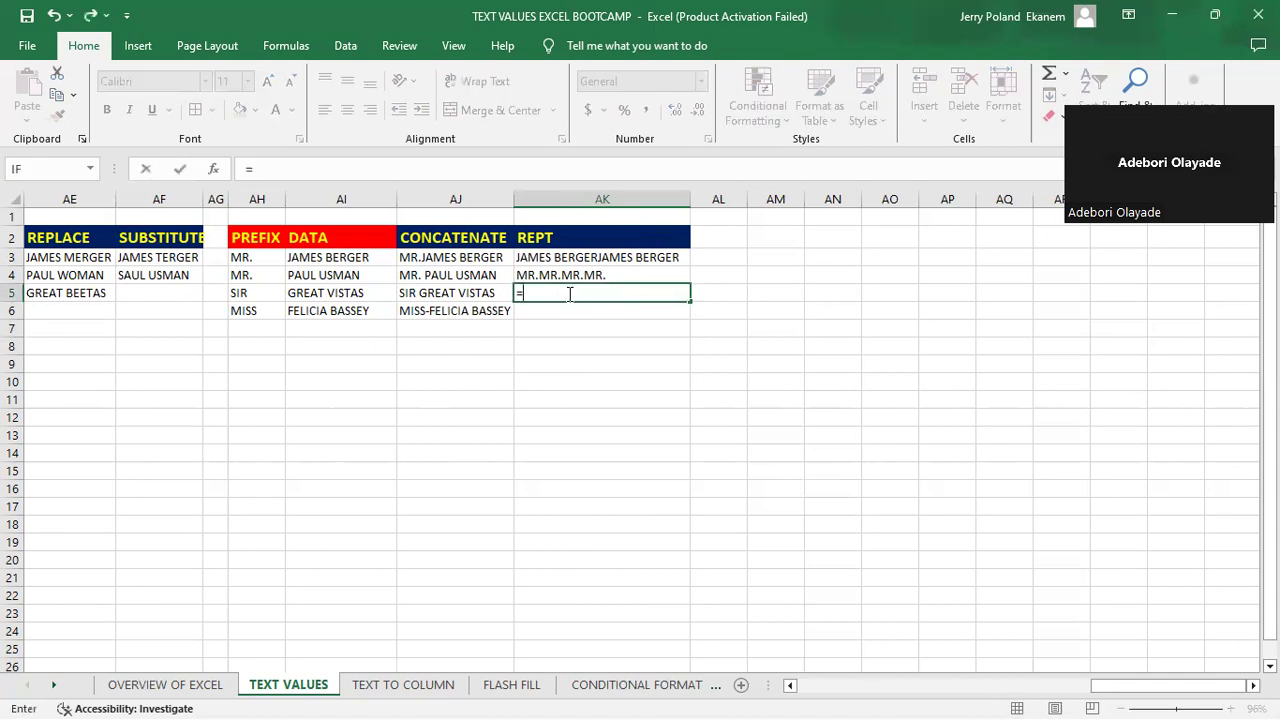
text(REP)
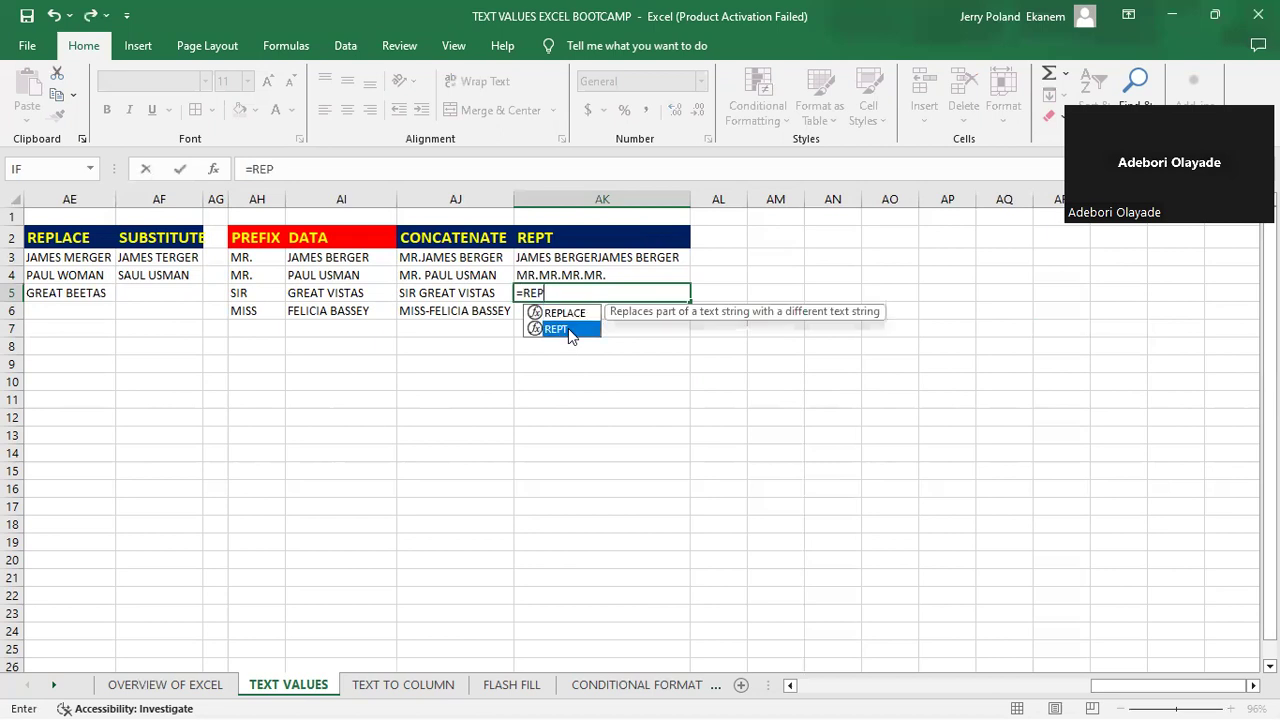
key(Tab)
click(238, 292)
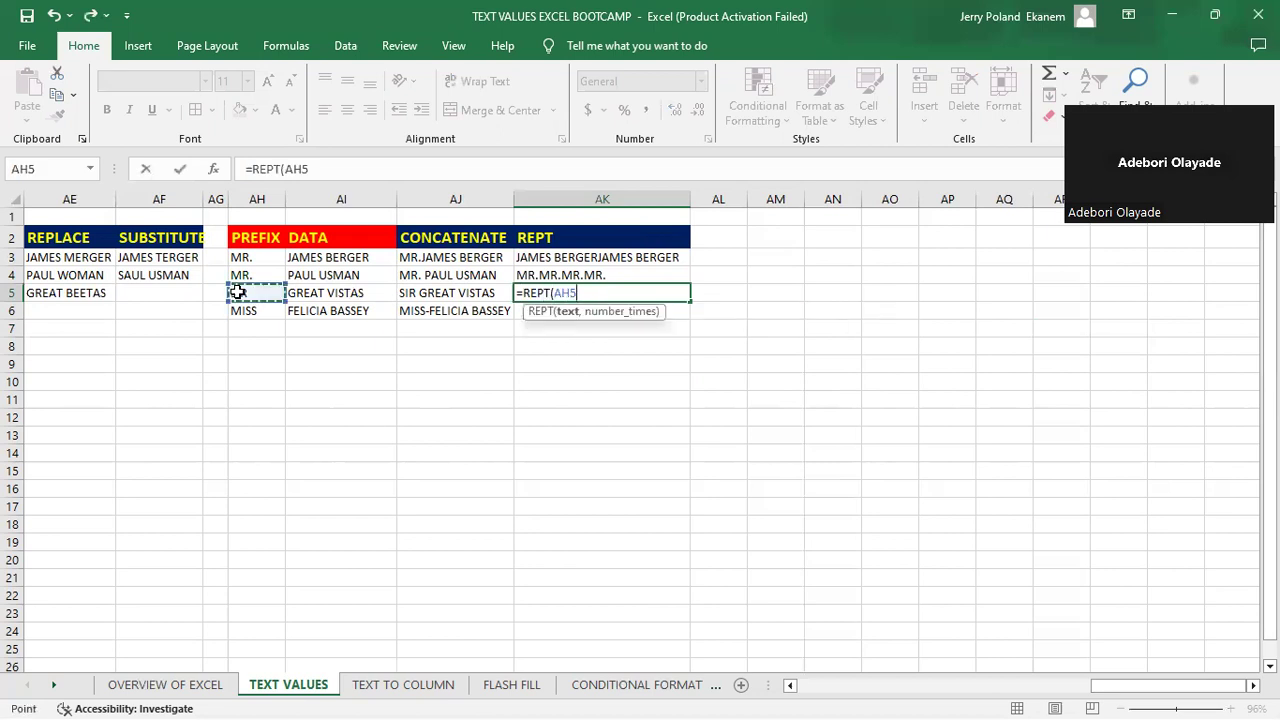
text(,4)
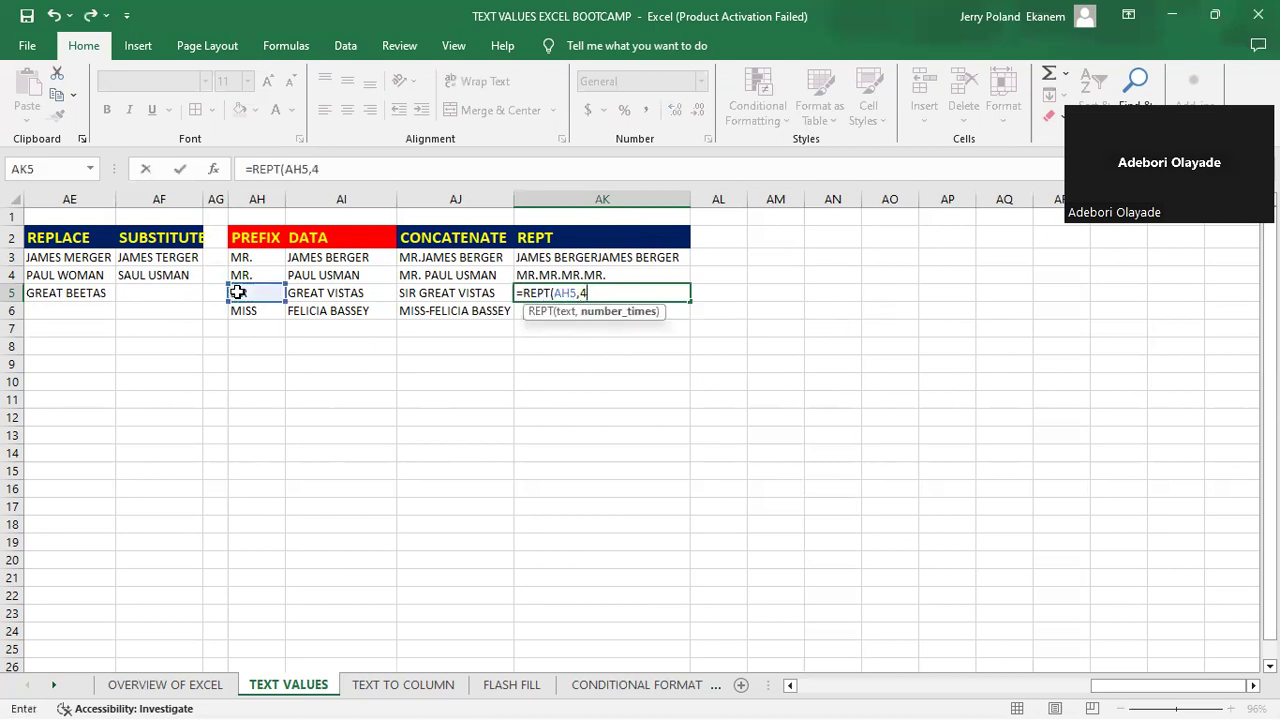
key(Return)
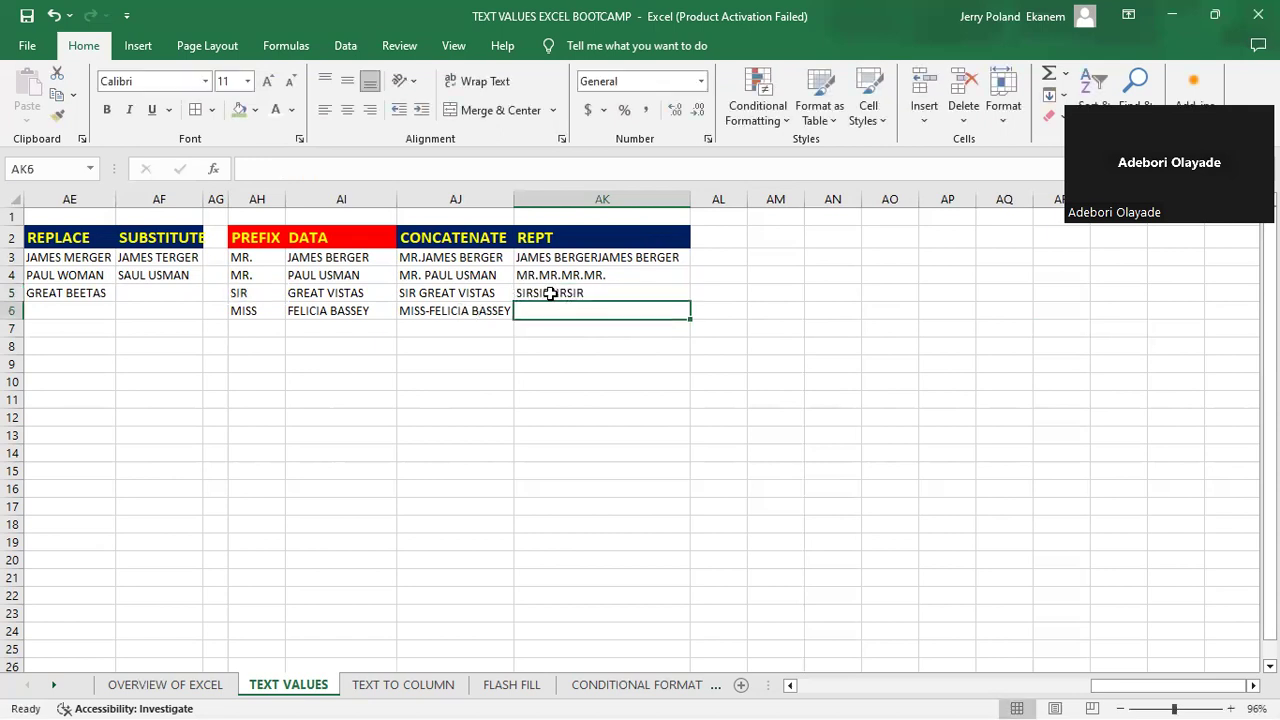
- Overwrite cell AK5 with =REPT("SIR ",4) so the repeated SIR text is separated by spaces
click(550, 293)
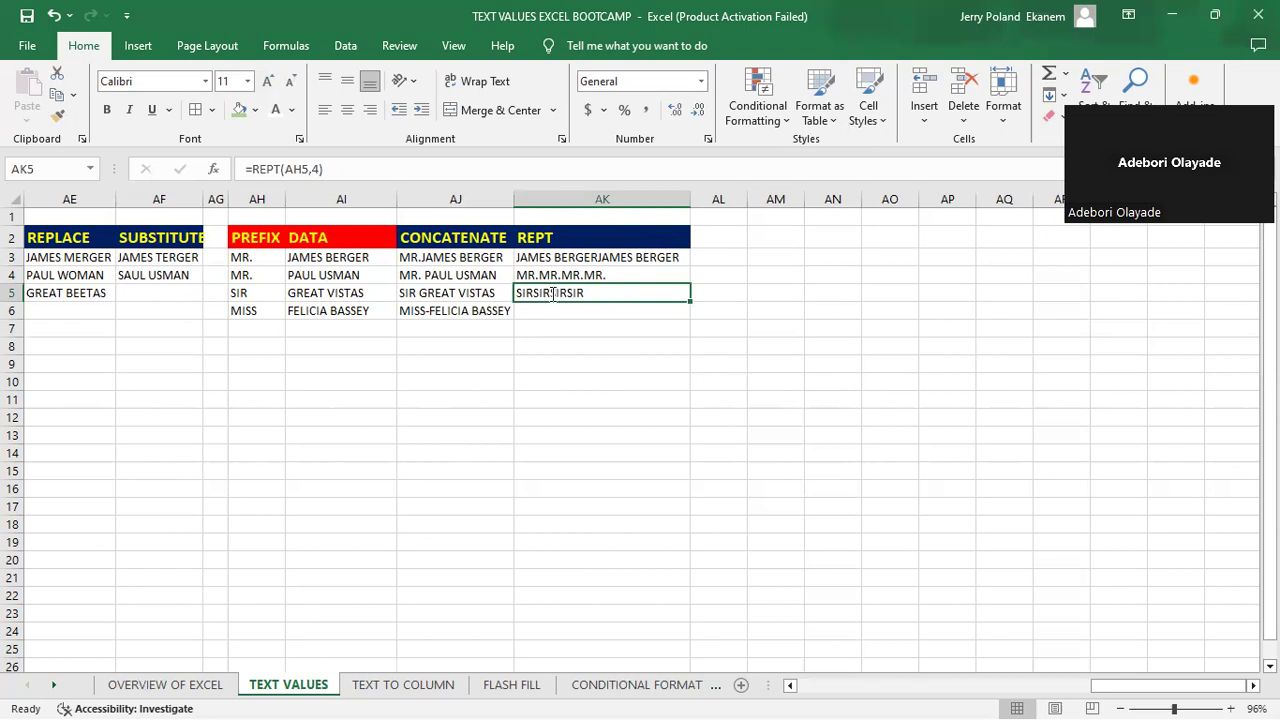
key(BackSpace)
text(=)
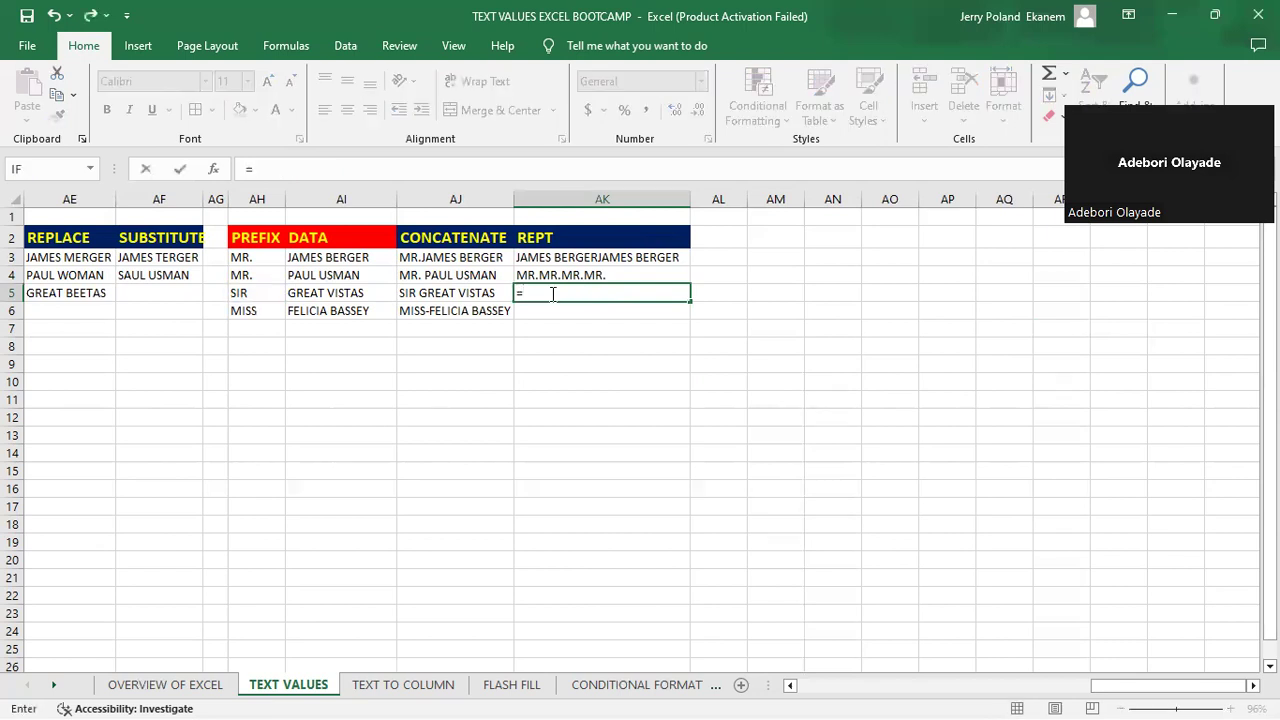
text(REPT)
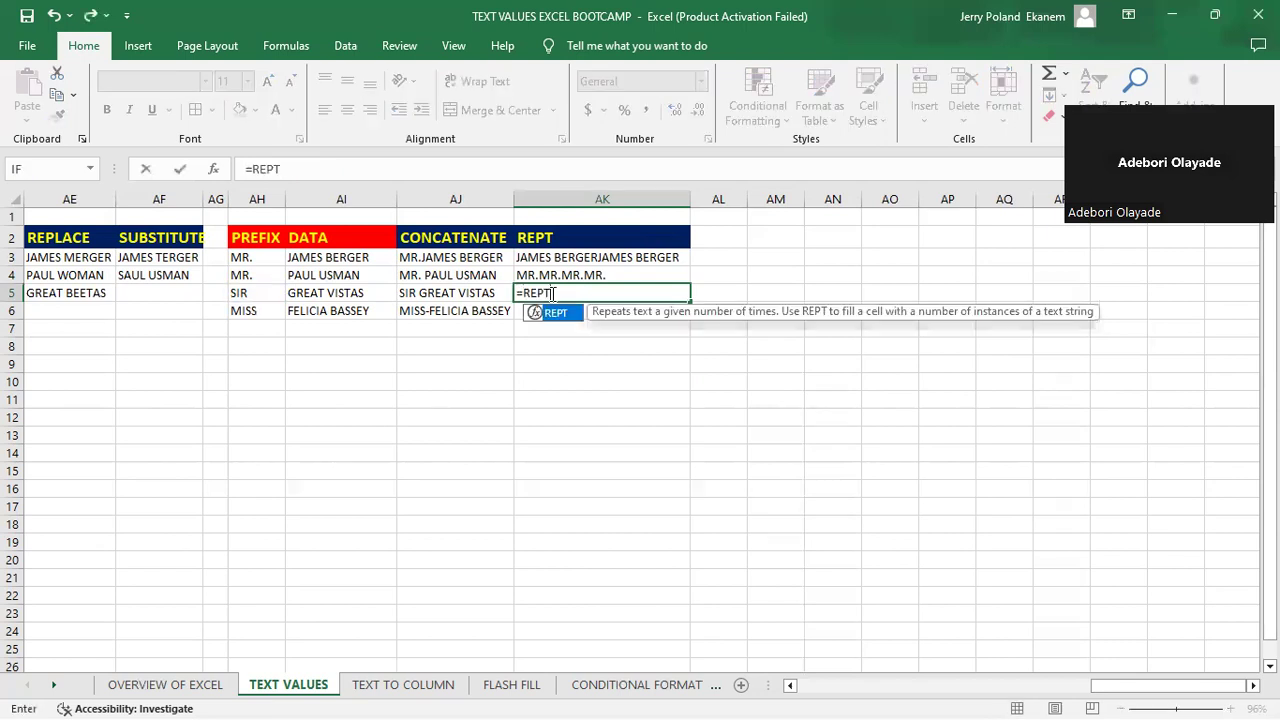
text(("SIR)
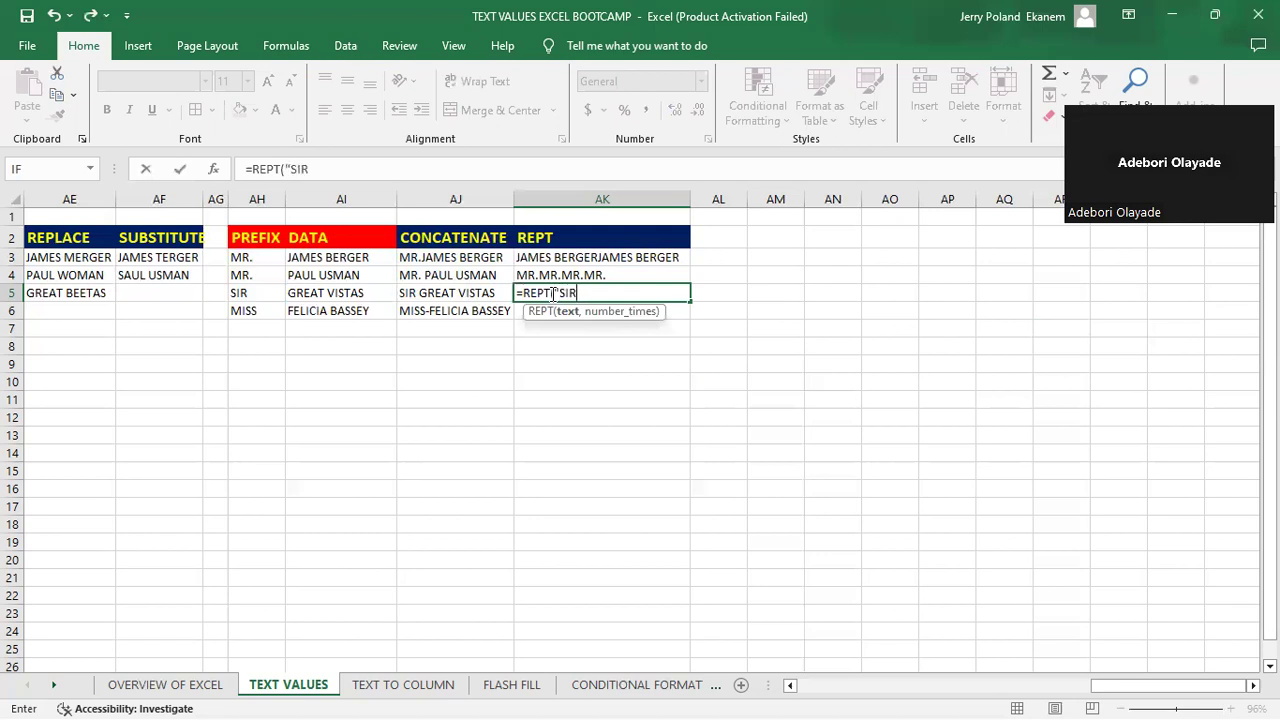
text( ",4)
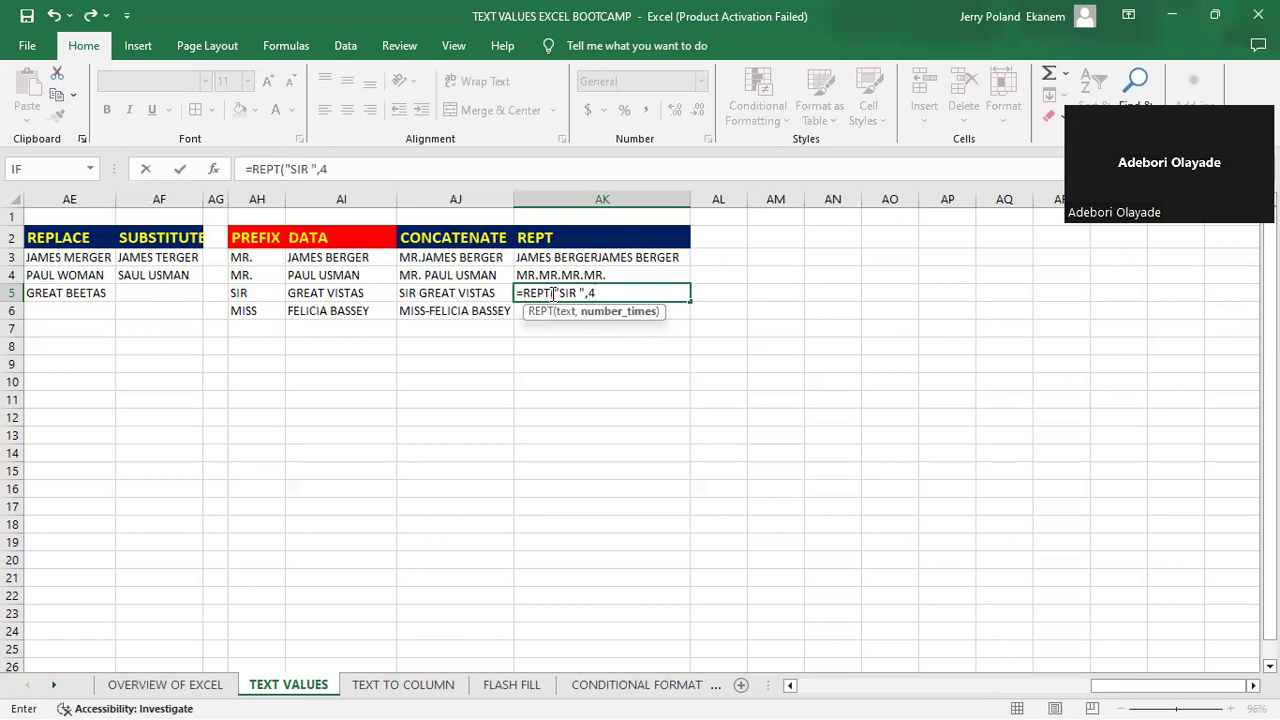
key(Return)
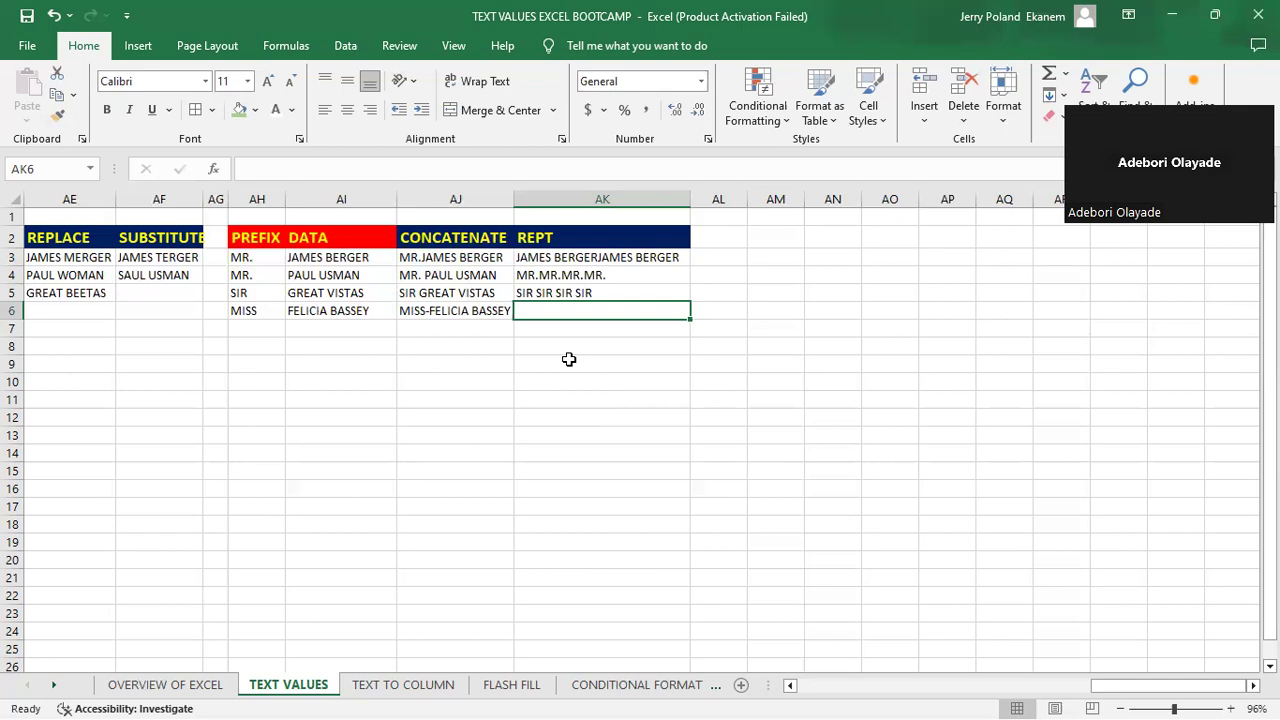
click(560, 291)
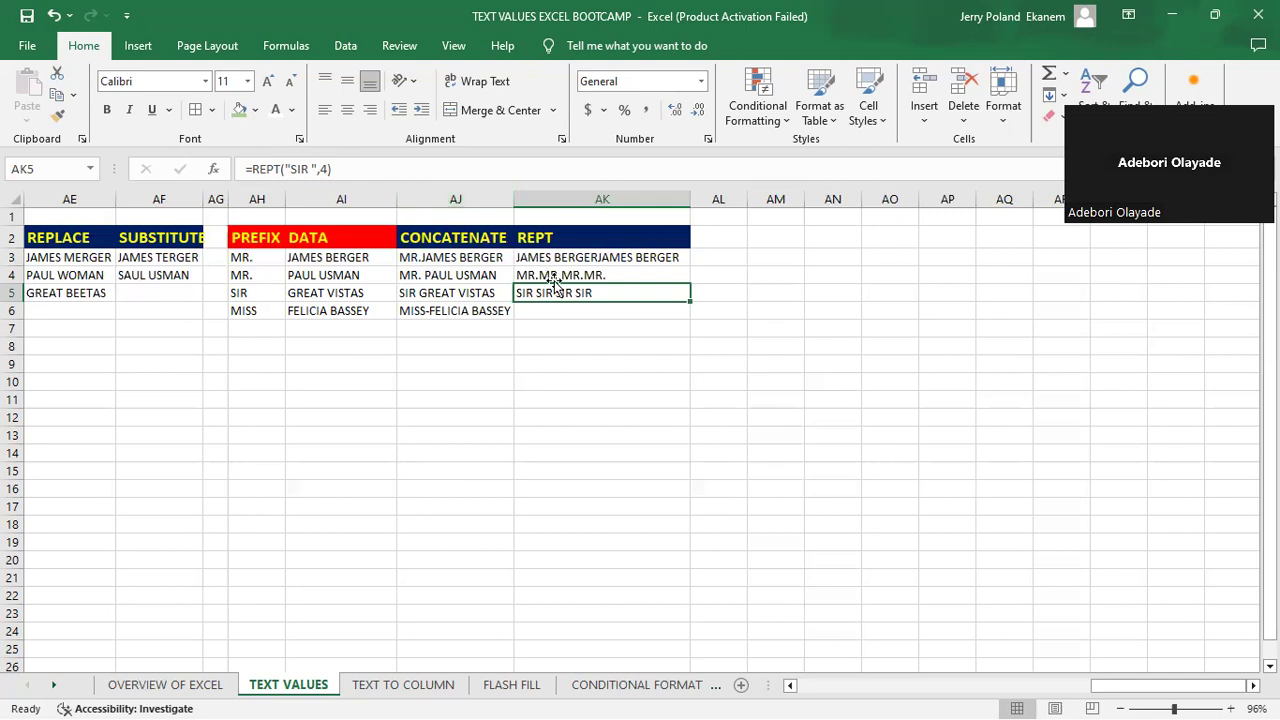
click(600, 323)
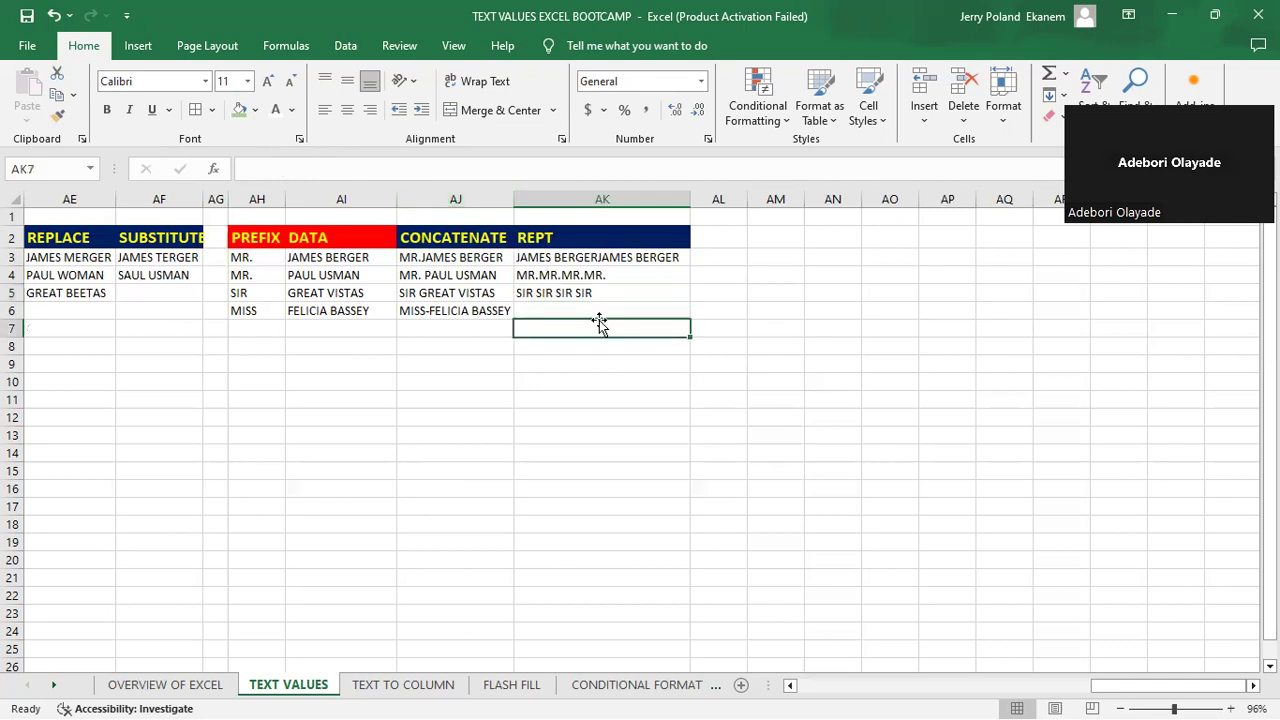